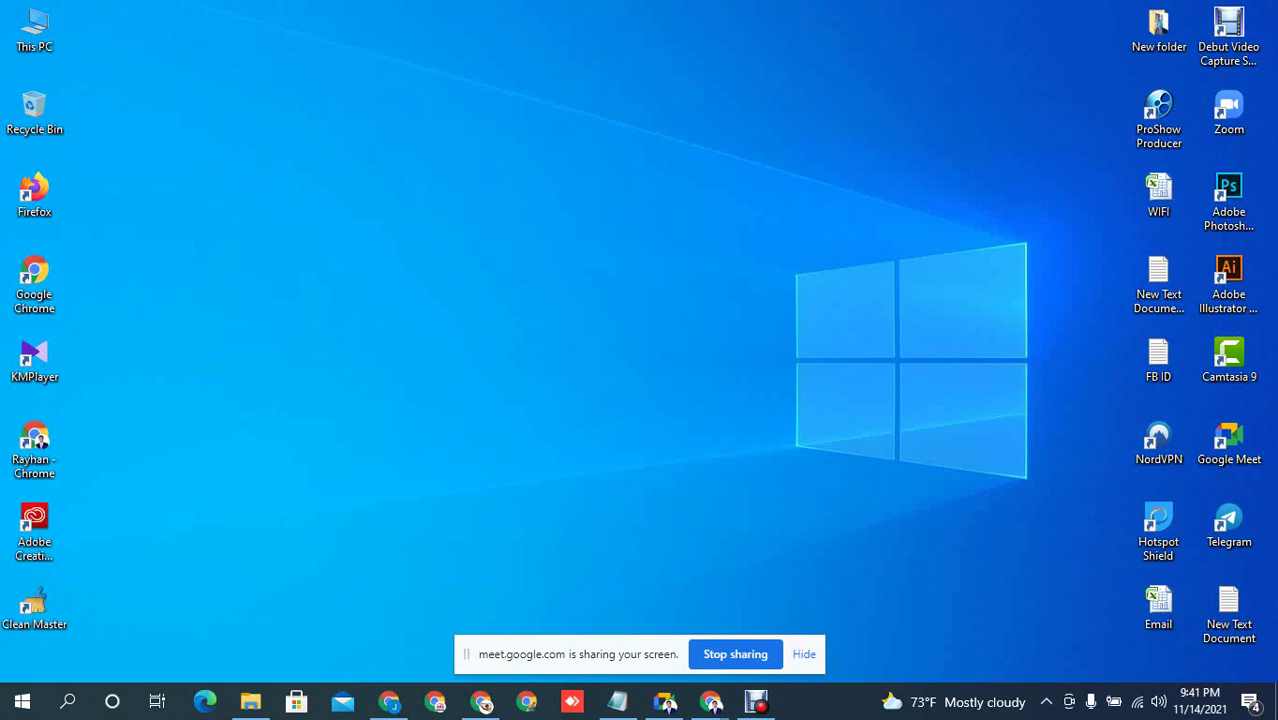
# Switch to the Fiverr page in Chrome and run the suggested "data entry" search, looking through the results
pyautogui.moveTo(711, 701)
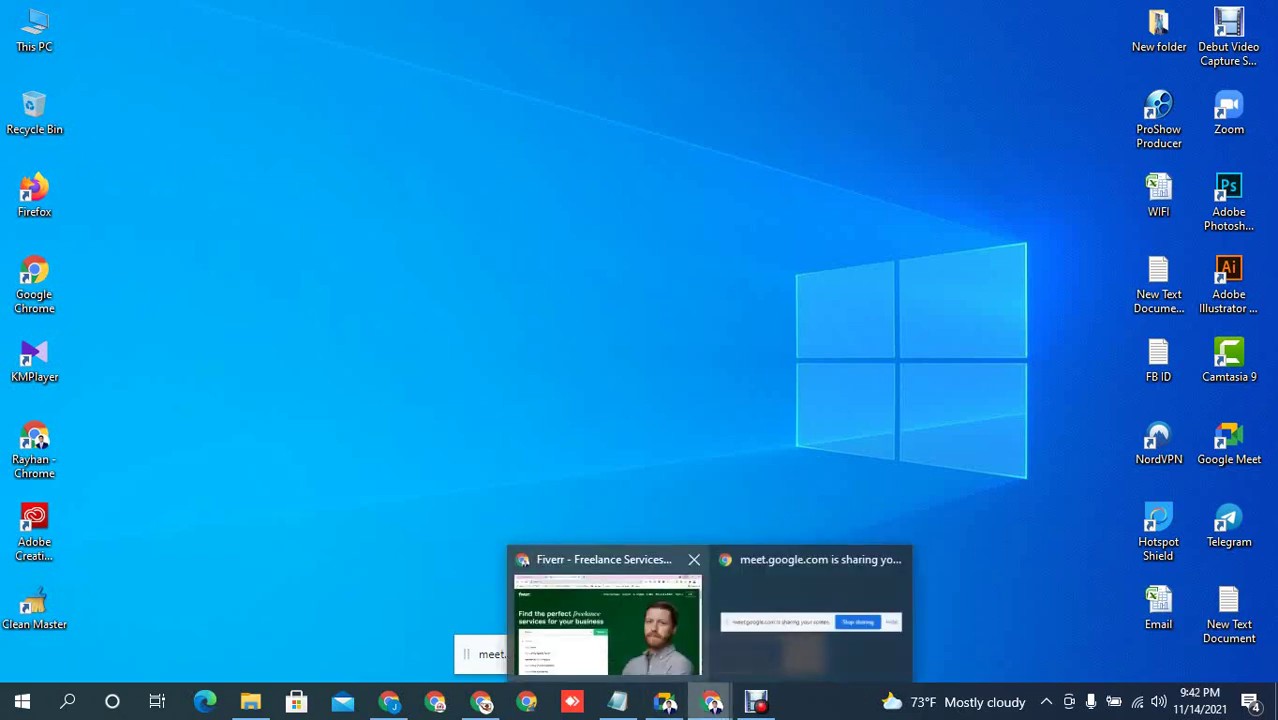
pyautogui.click(607, 625)
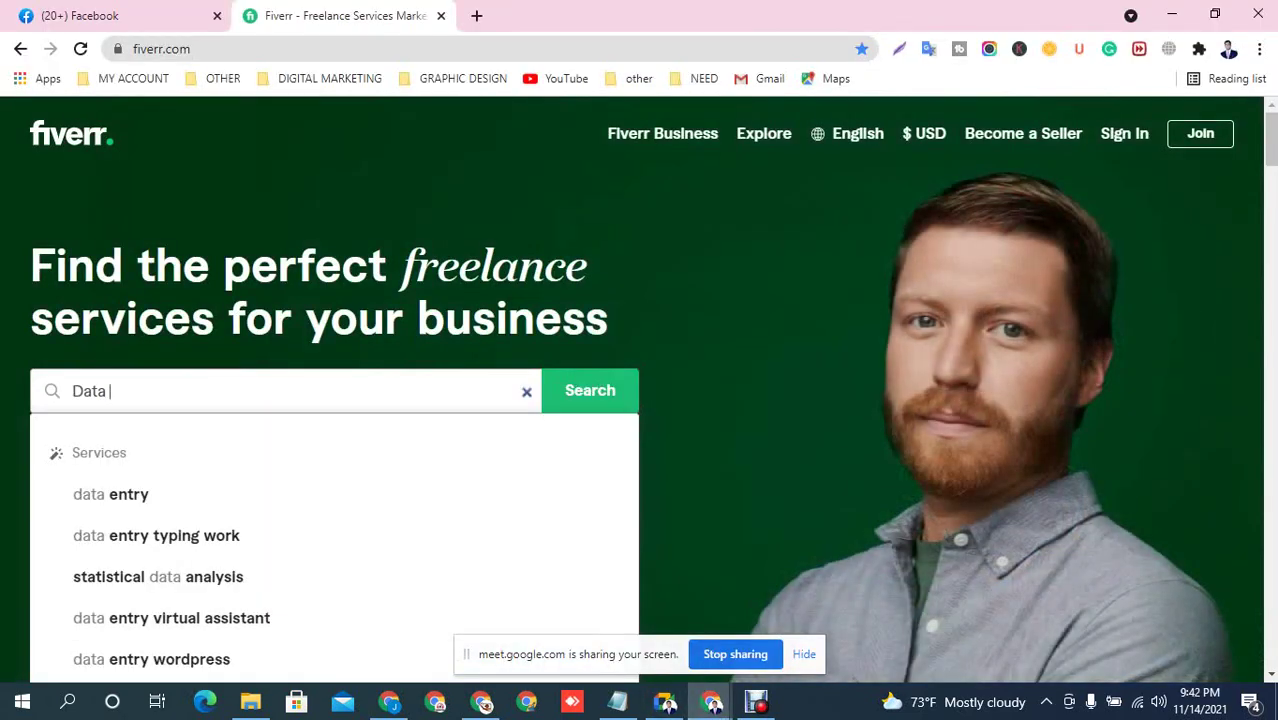
pyautogui.click(110, 494)
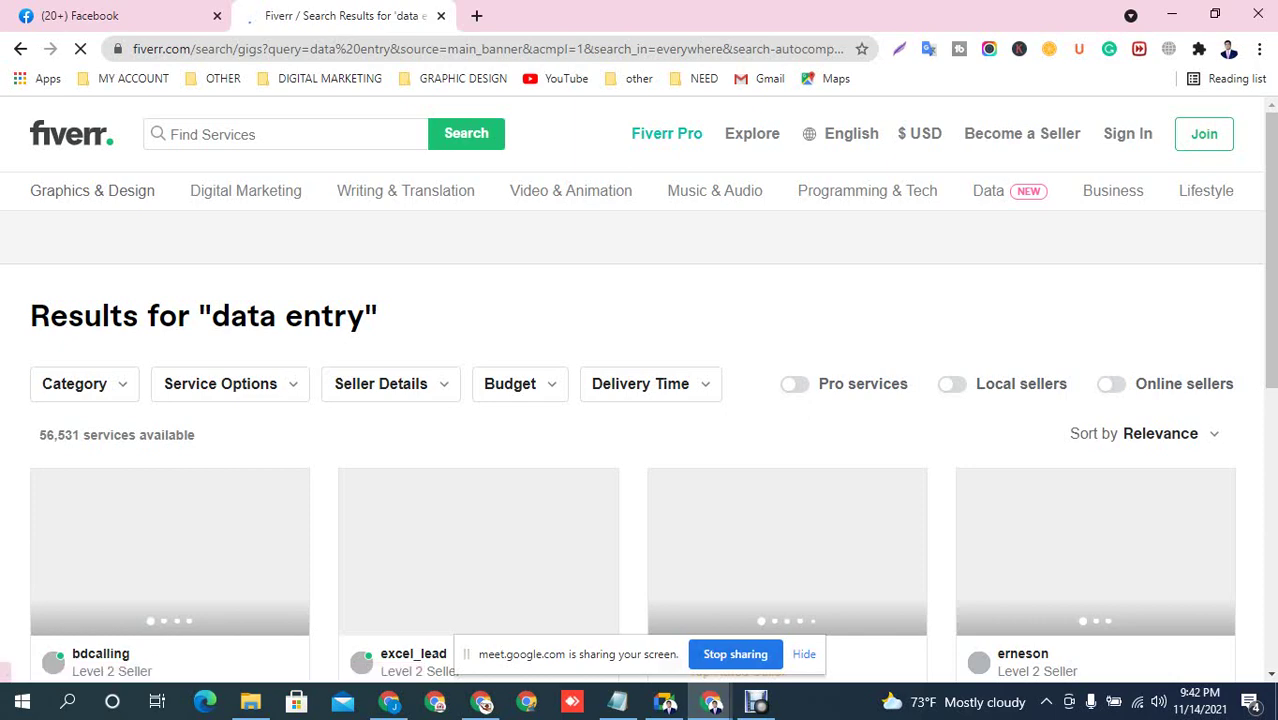
pyautogui.scroll(-3, 475, 430)
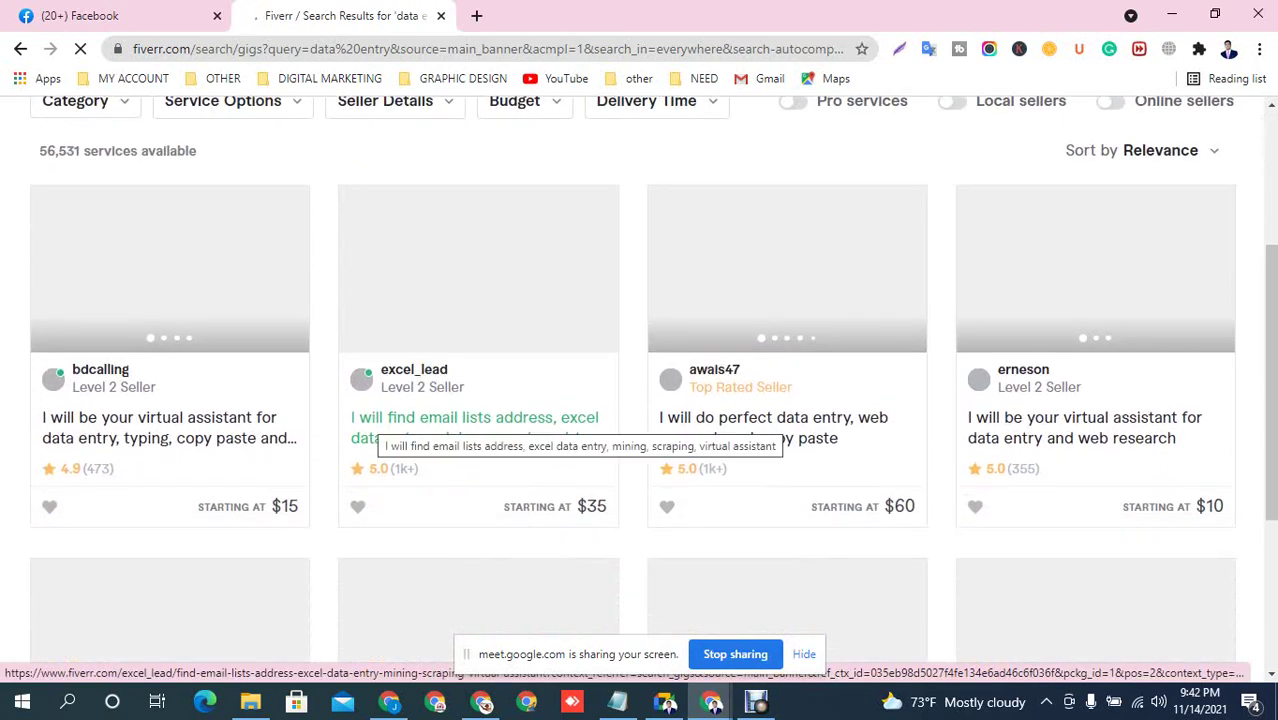
pyautogui.scroll(-3, 470, 425)
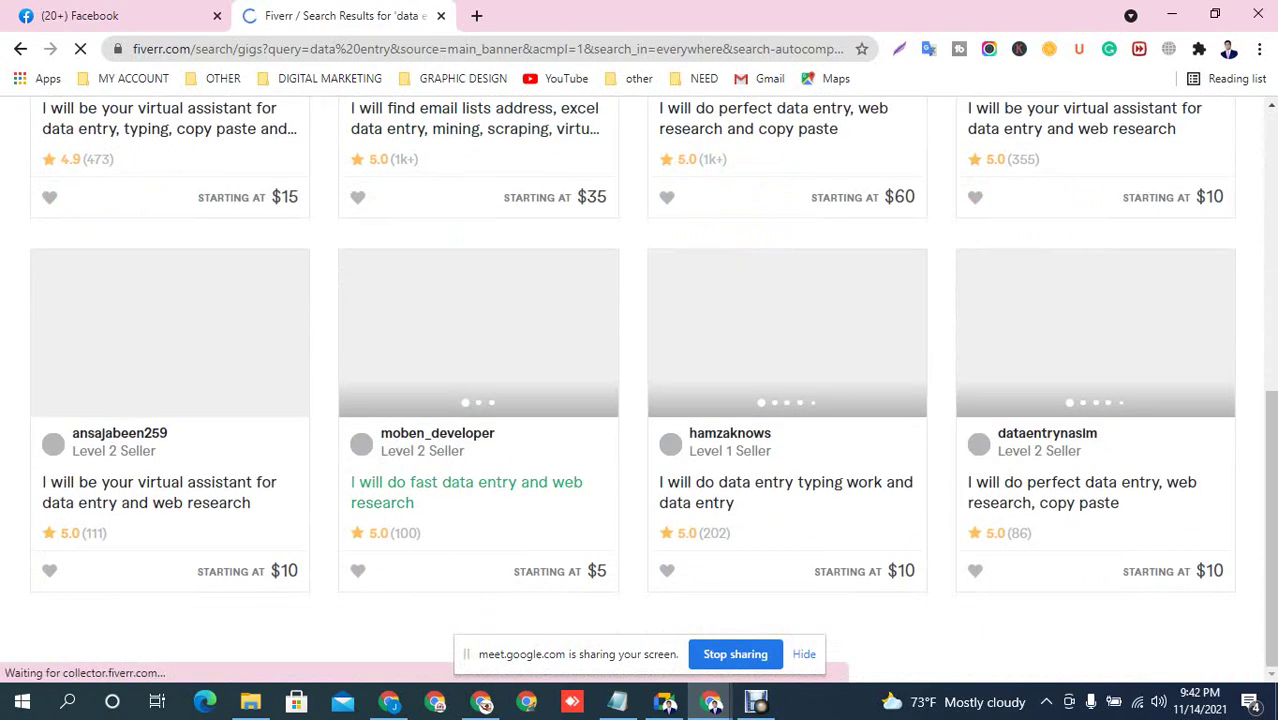
pyautogui.scroll(5, 470, 425)
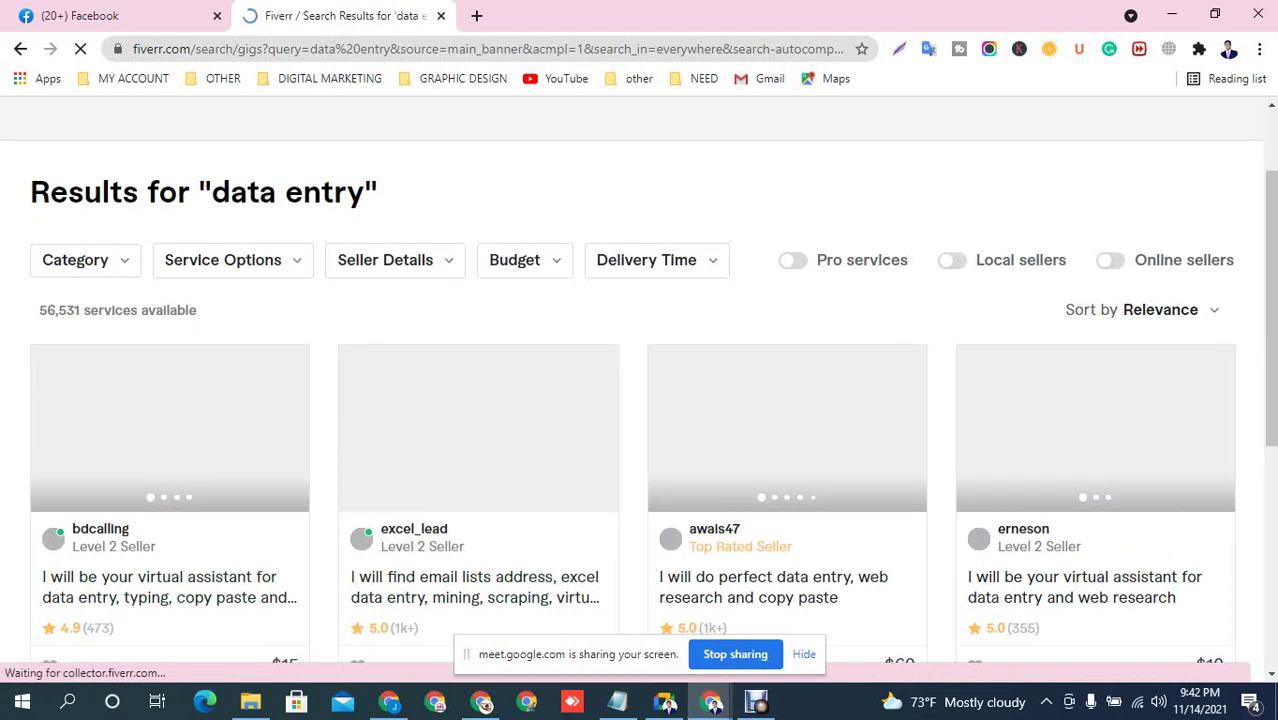
pyautogui.scroll(-1, 170, 493)
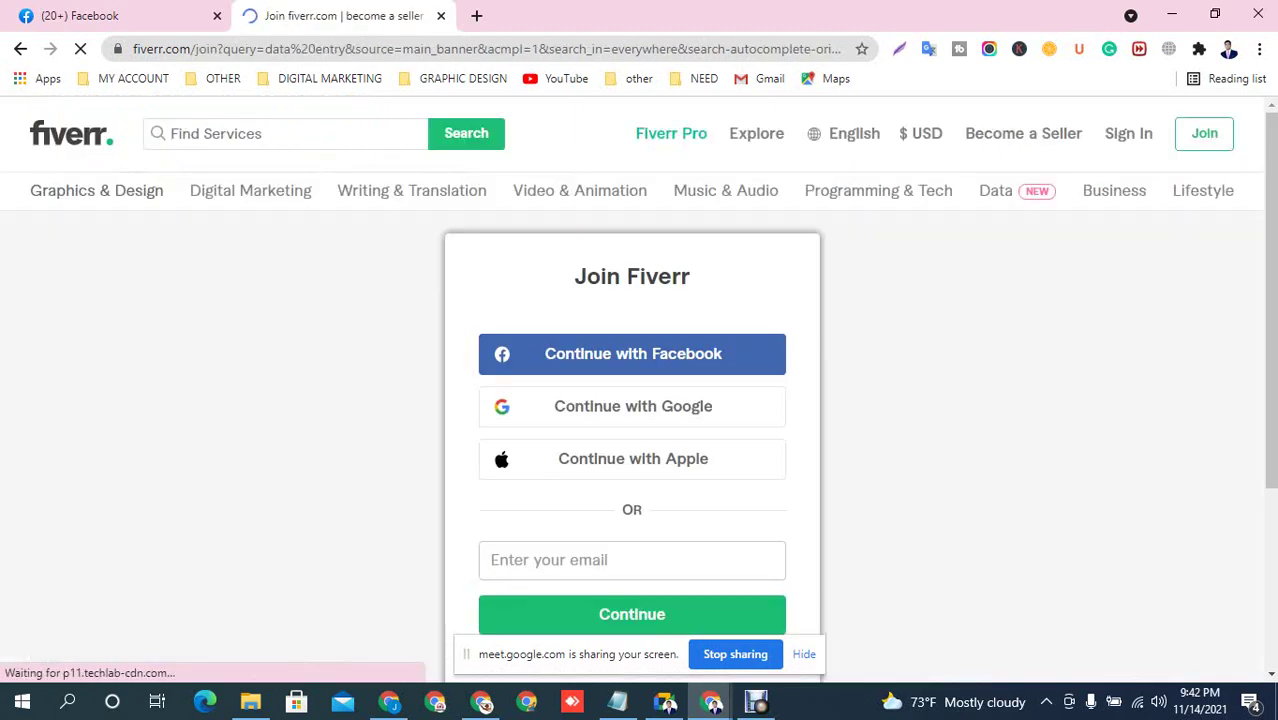
pyautogui.scroll(-3, 632, 388)
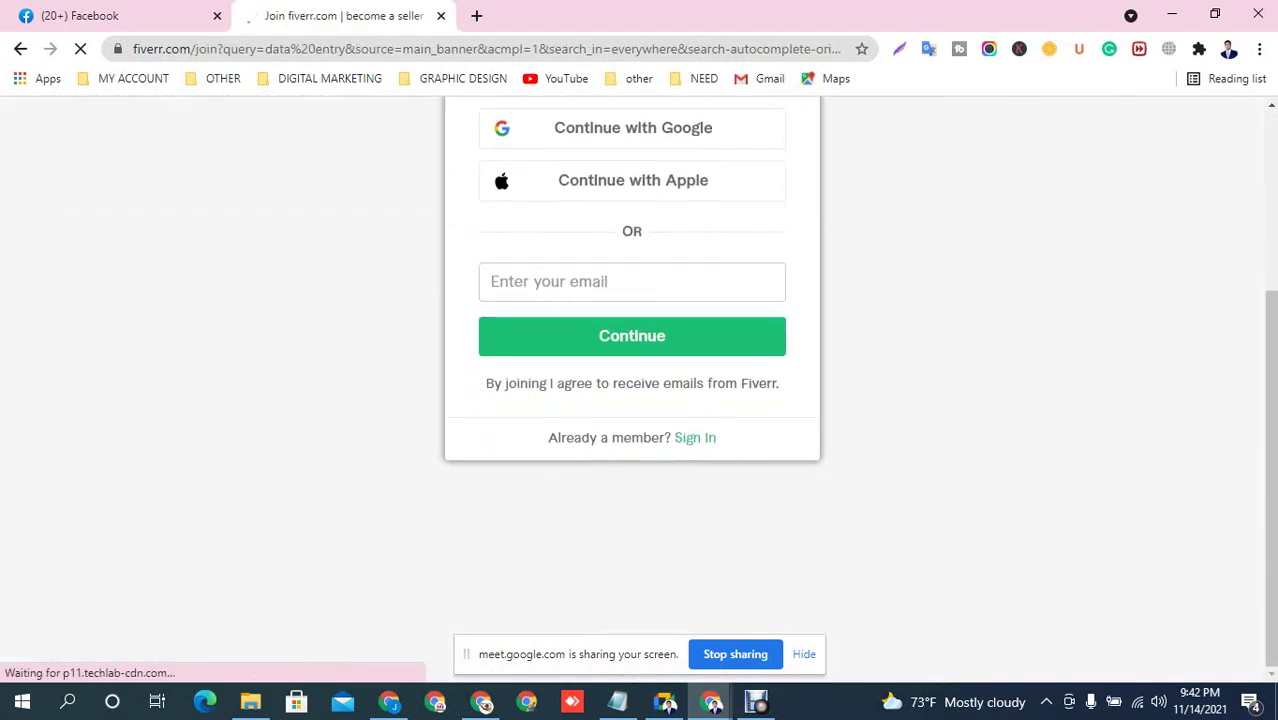
pyautogui.scroll(3, 632, 388)
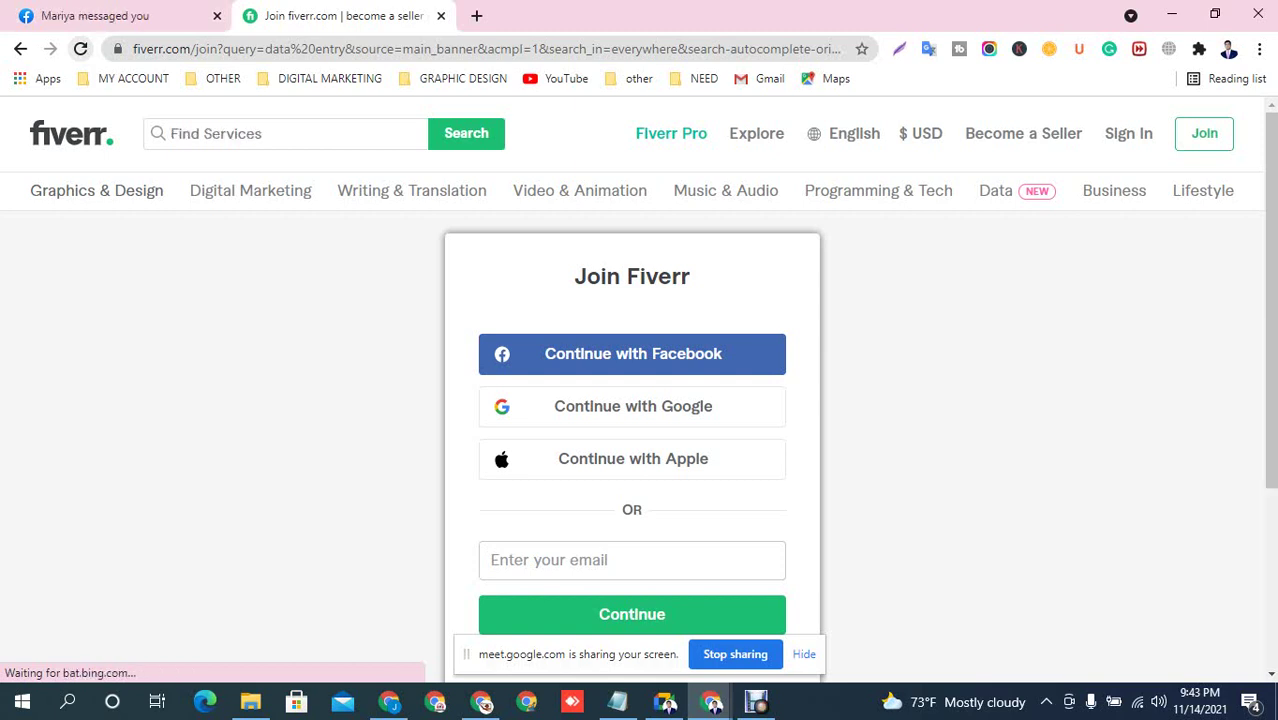
pyautogui.click(560, 560)
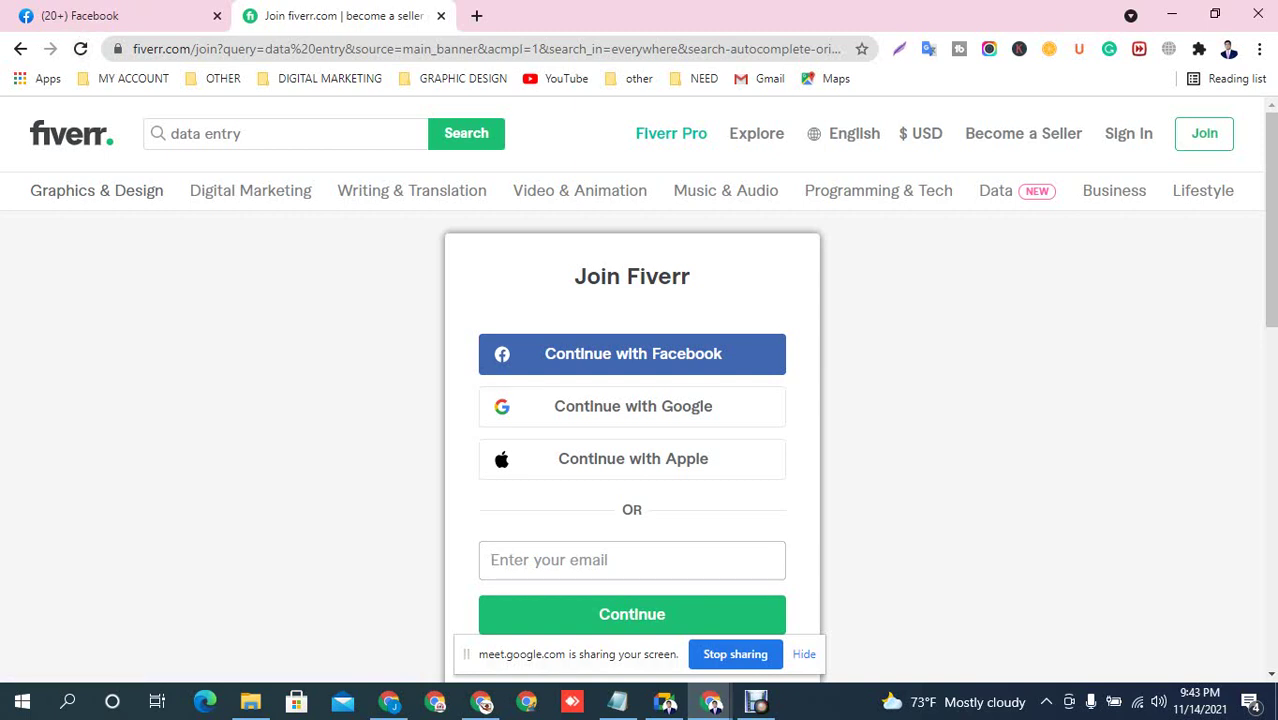
# Replace the Fiverr join page with a fresh Fiverr home page and search for the suggested service "data entry"
pyautogui.hotkey('ctrl', 't')
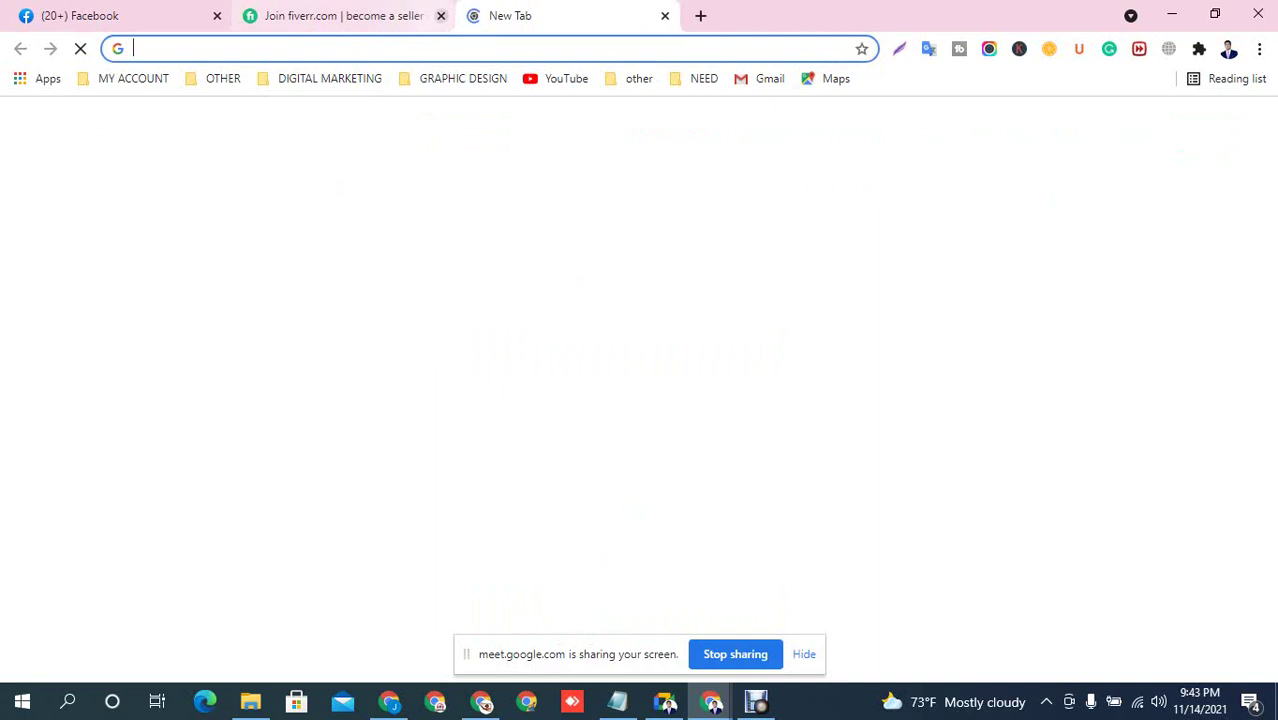
pyautogui.click(441, 15)
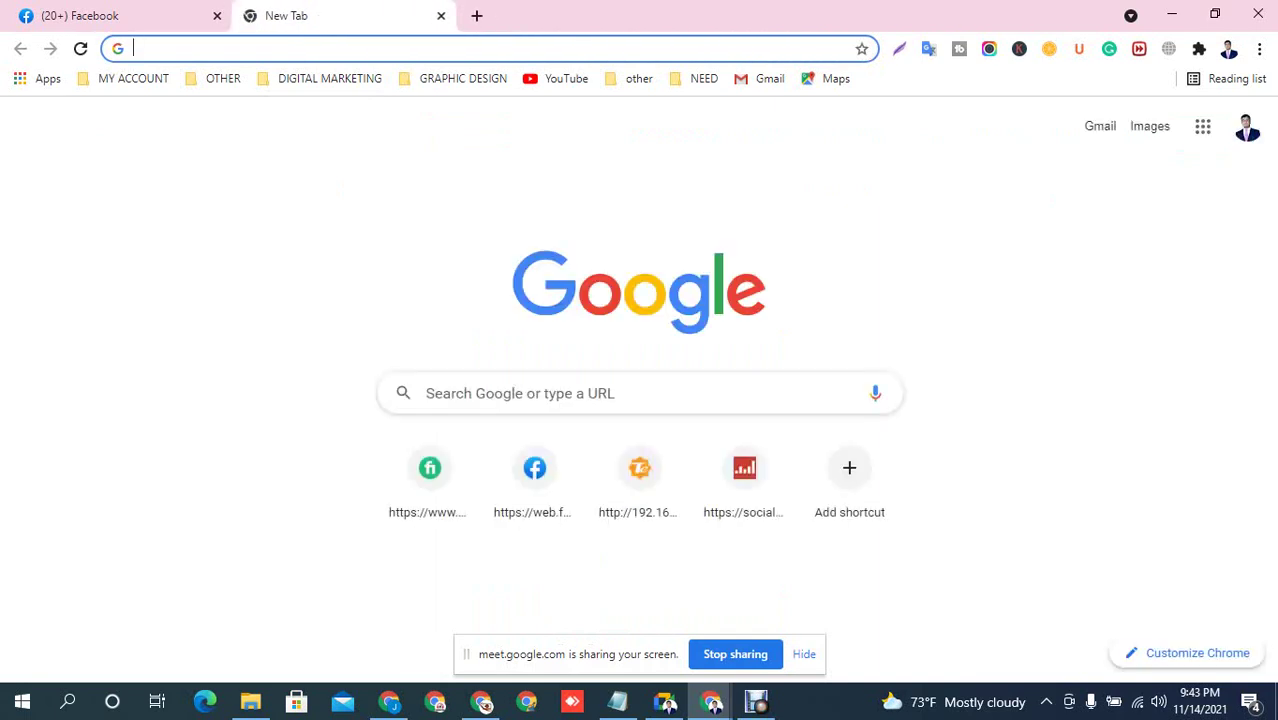
pyautogui.click(430, 475)
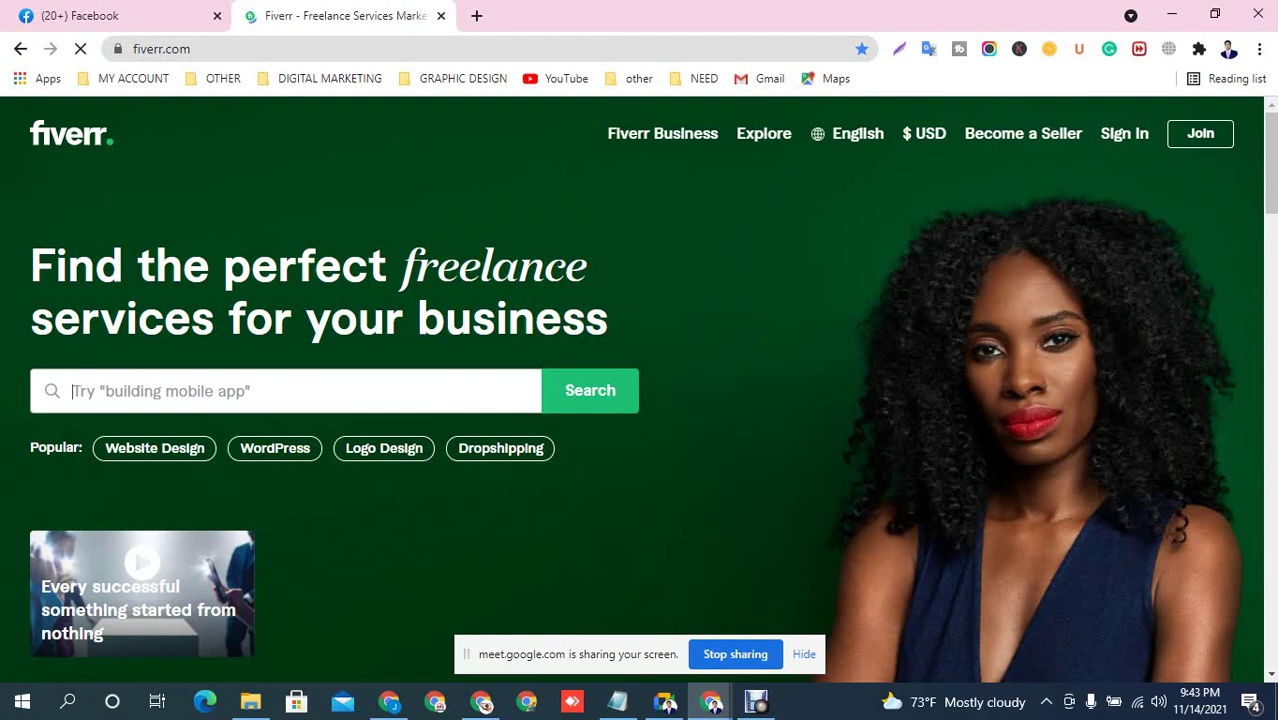
pyautogui.write('data')
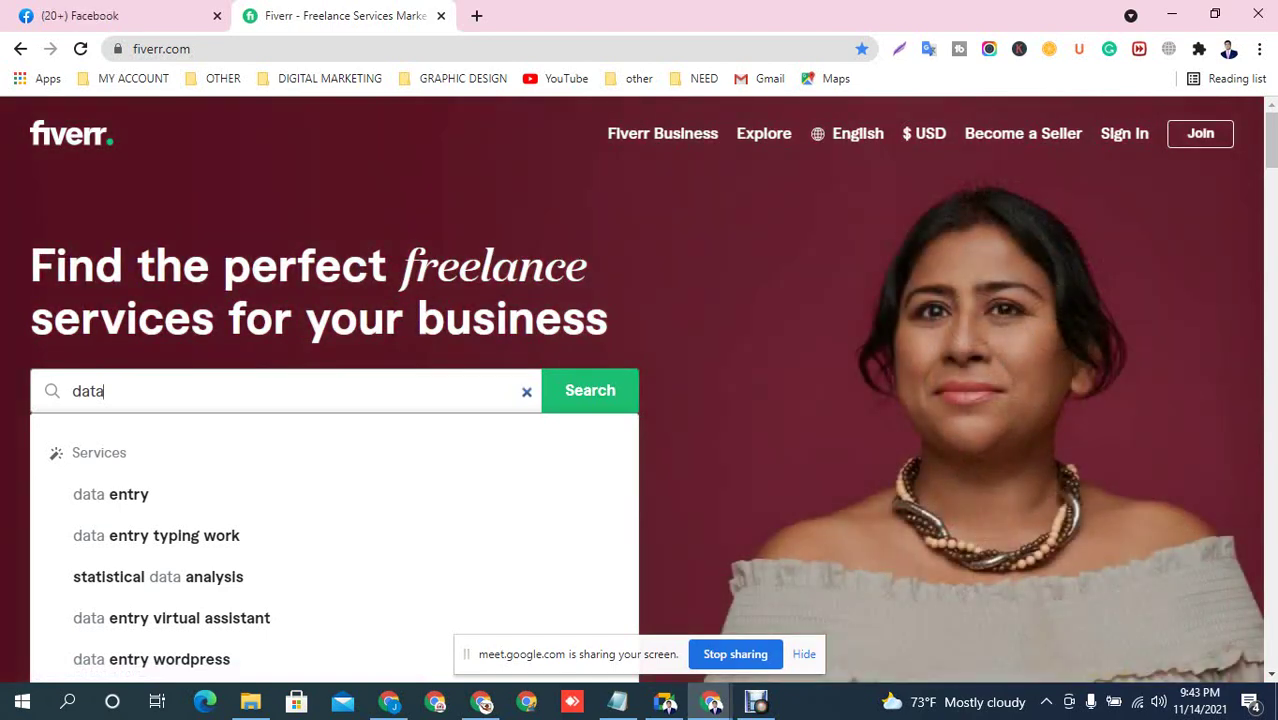
pyautogui.click(111, 494)
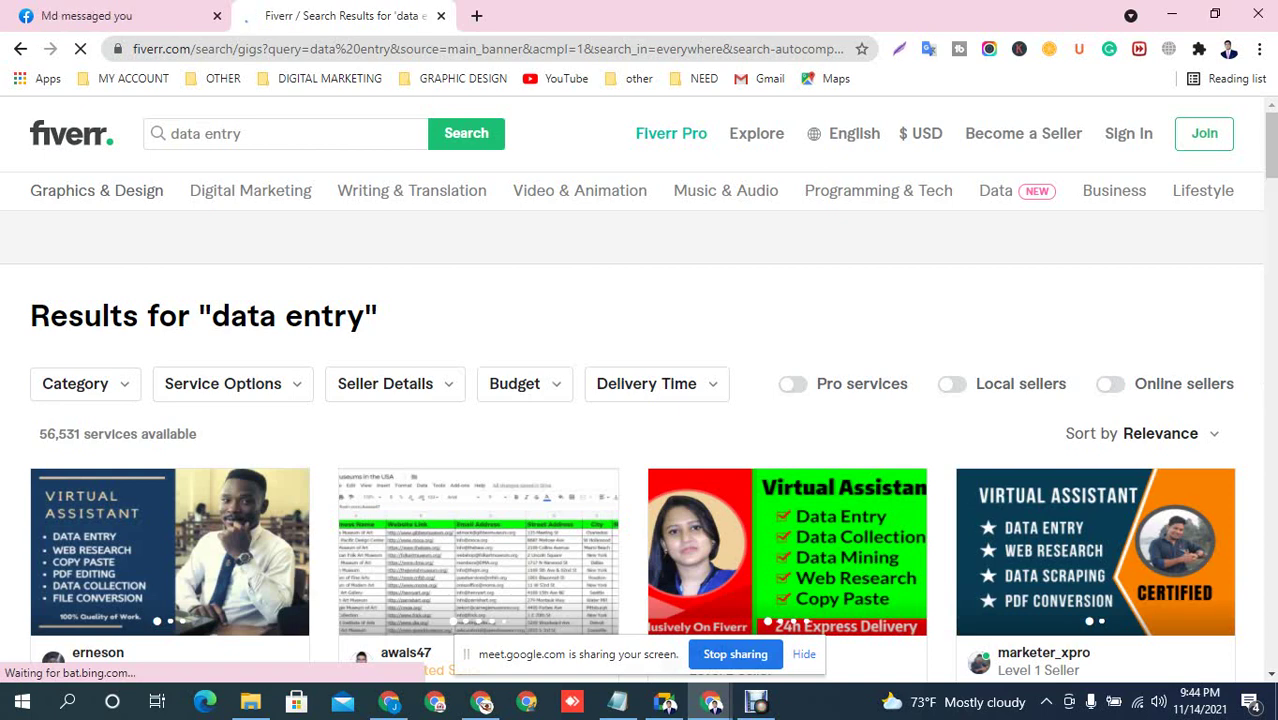
# Open each of the four gigs in the first row of the data entry results in its own new tab
pyautogui.scroll(-2, 170, 400)
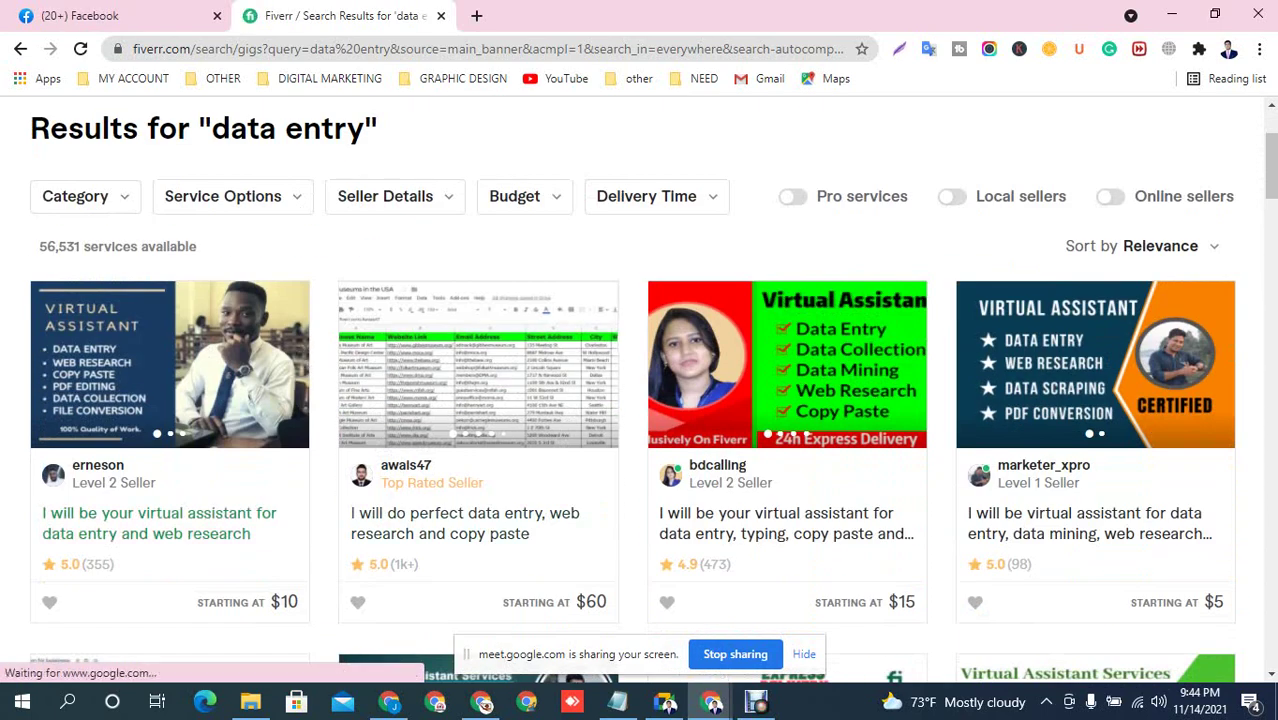
pyautogui.rightClick(483, 300)
pyautogui.click(560, 314)
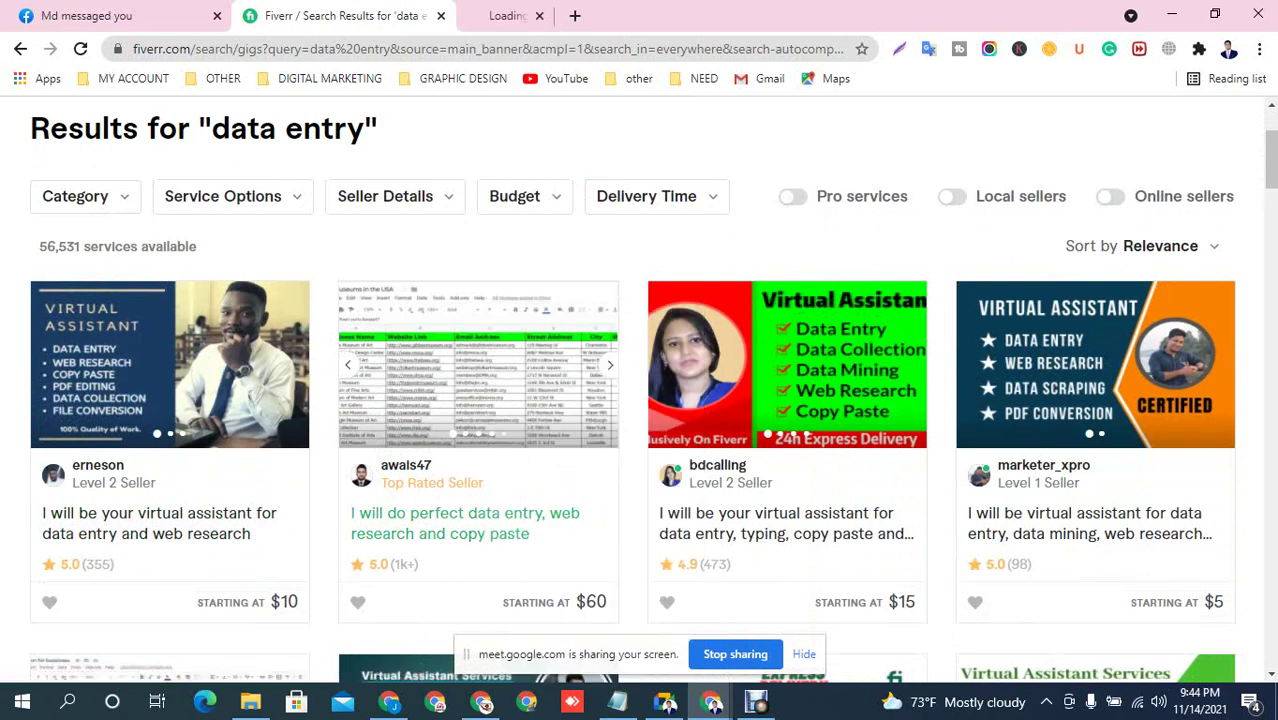
pyautogui.rightClick(176, 298)
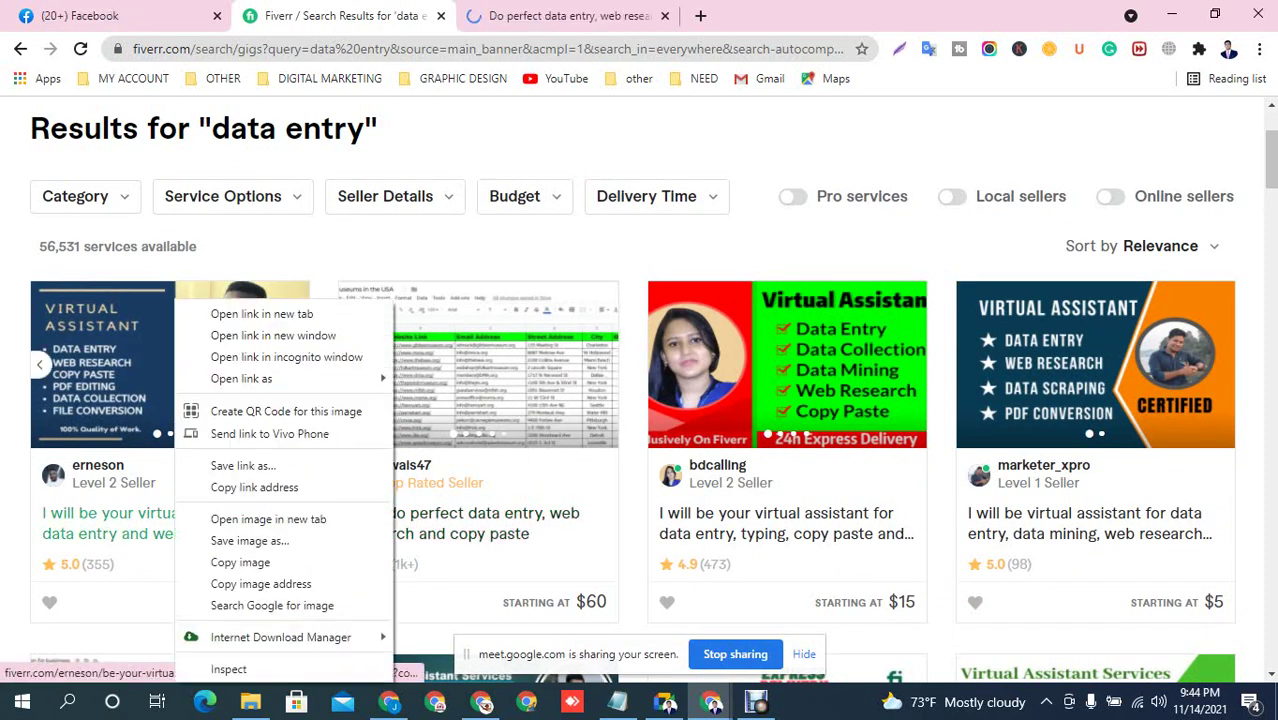
pyautogui.click(250, 312)
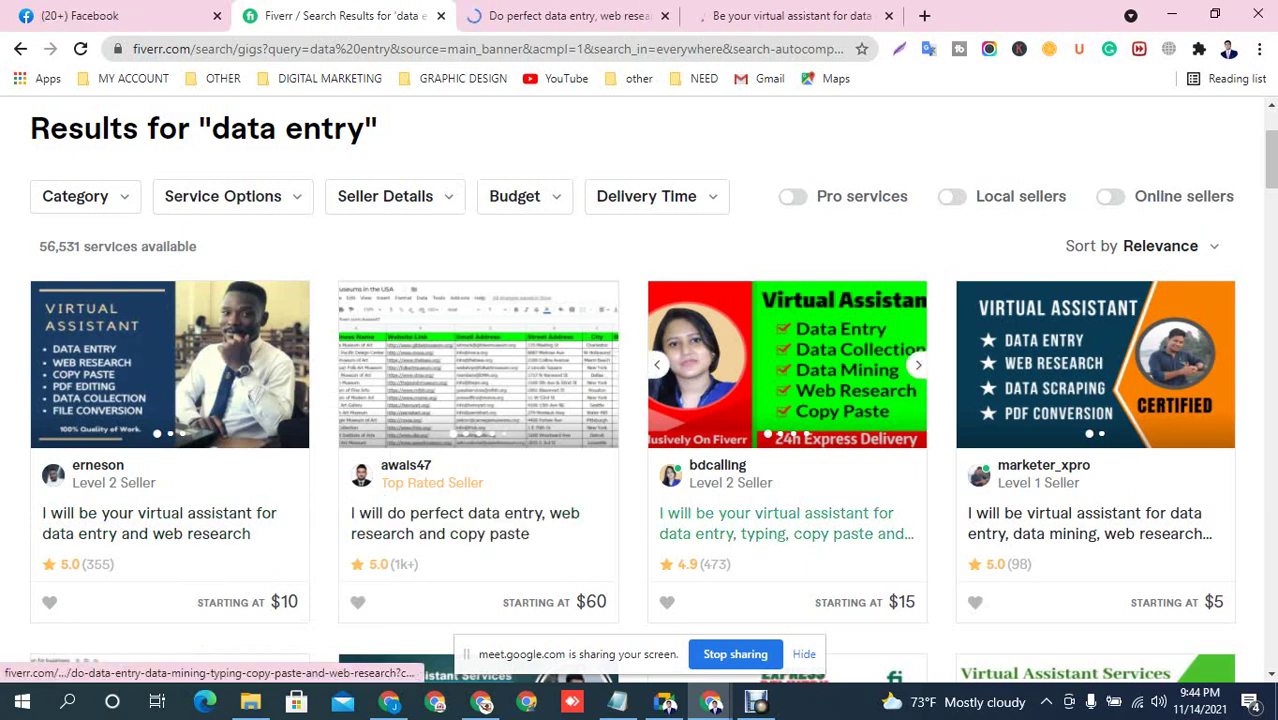
pyautogui.rightClick(810, 300)
pyautogui.click(850, 313)
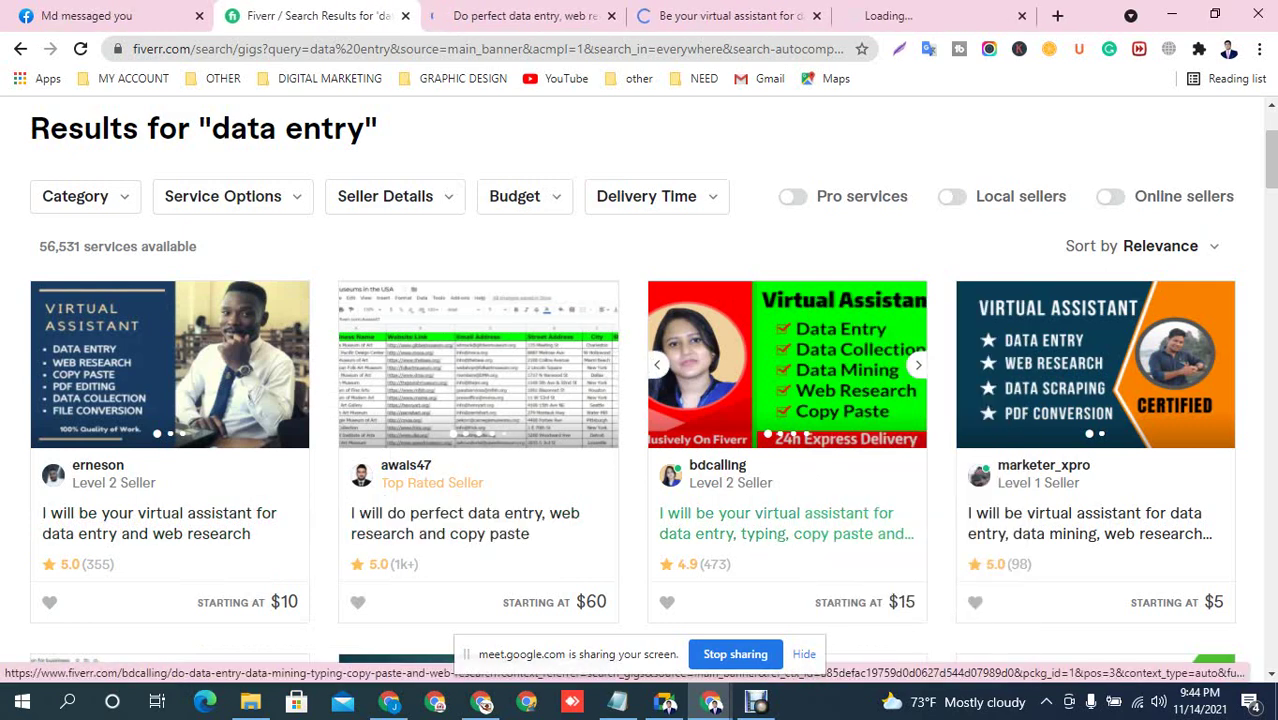
pyautogui.rightClick(1038, 300)
pyautogui.click(1050, 313)
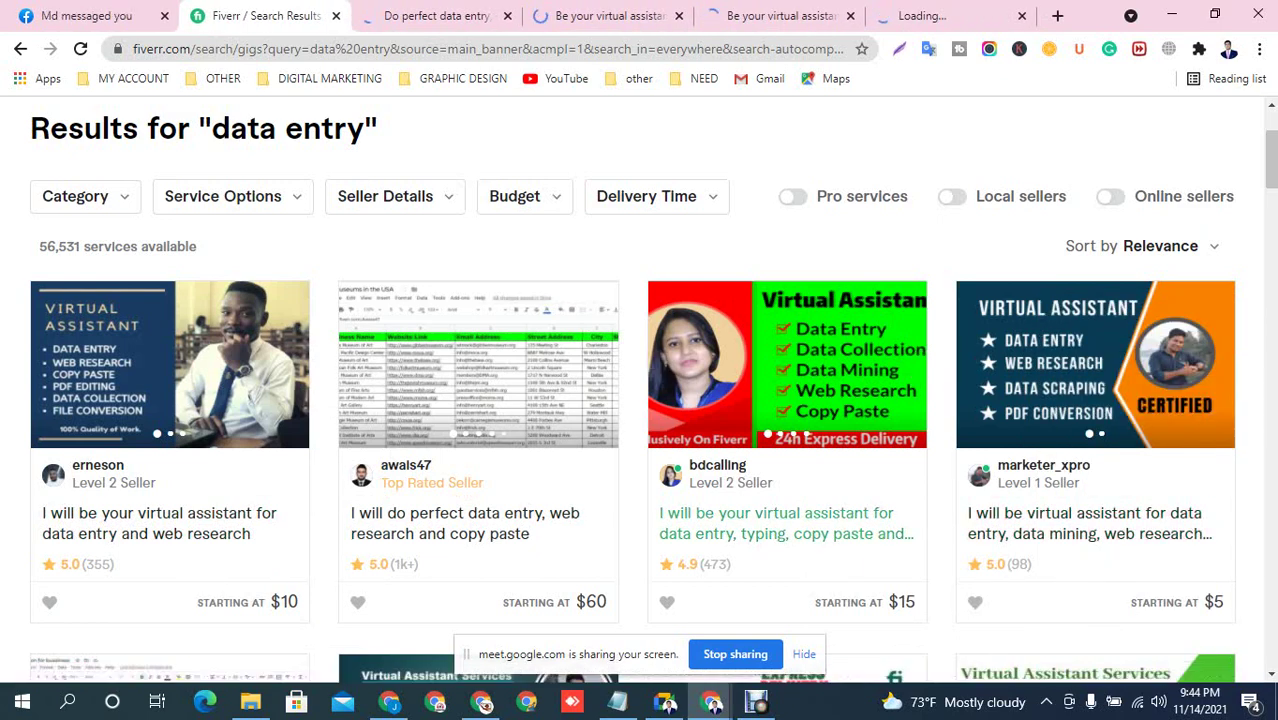
# Examine the gig images and package details of the fourth and third data entry results
pyautogui.click(950, 16)
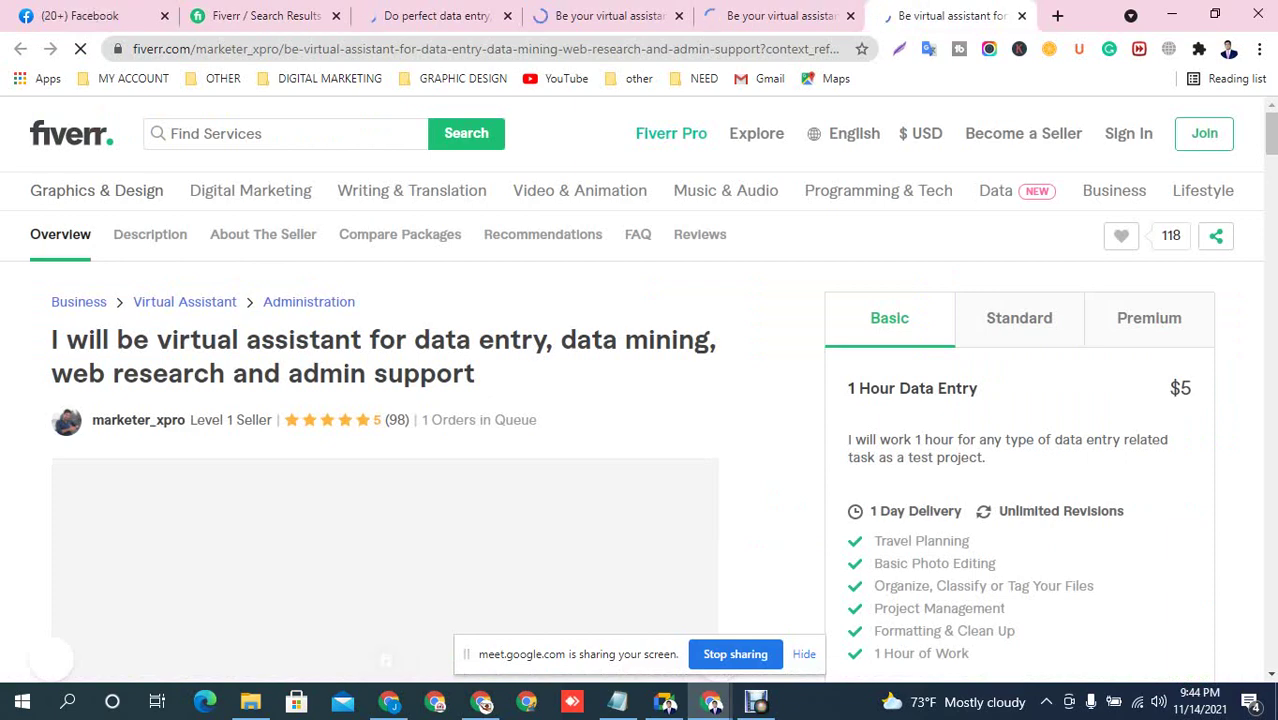
pyautogui.scroll(-2, 640, 400)
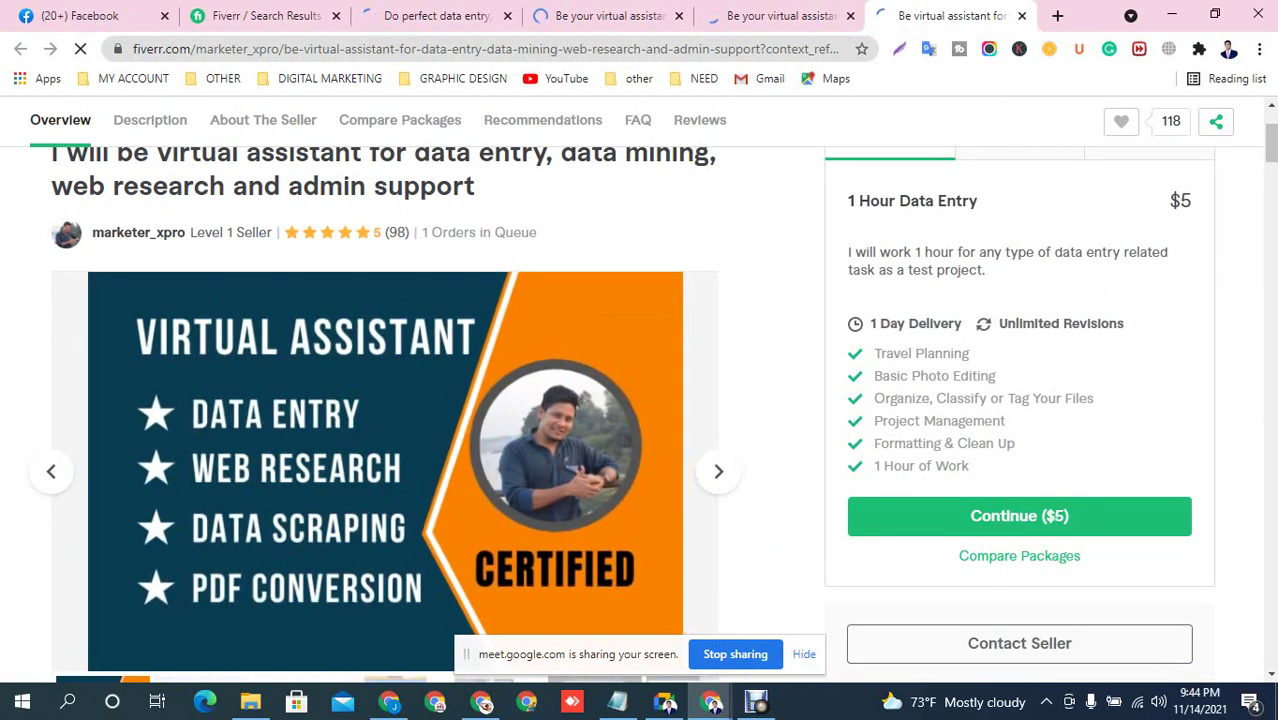
pyautogui.scroll(-1, 385, 430)
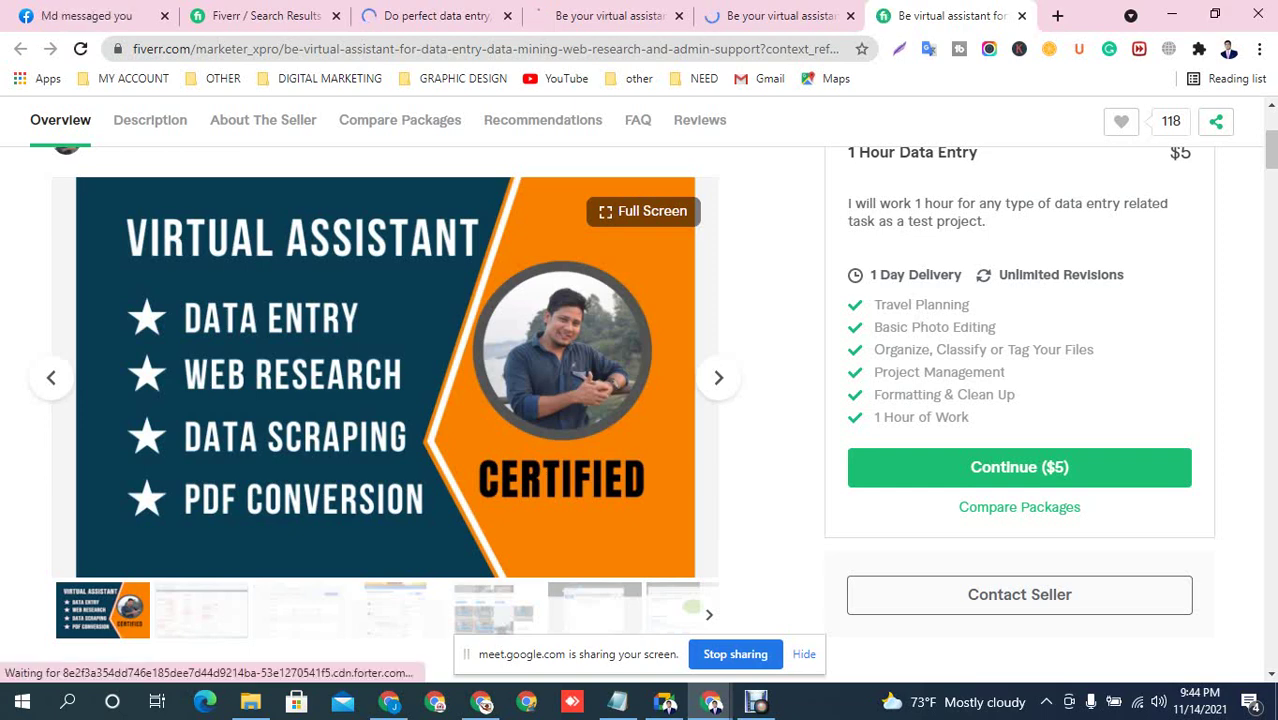
pyautogui.click(774, 16)
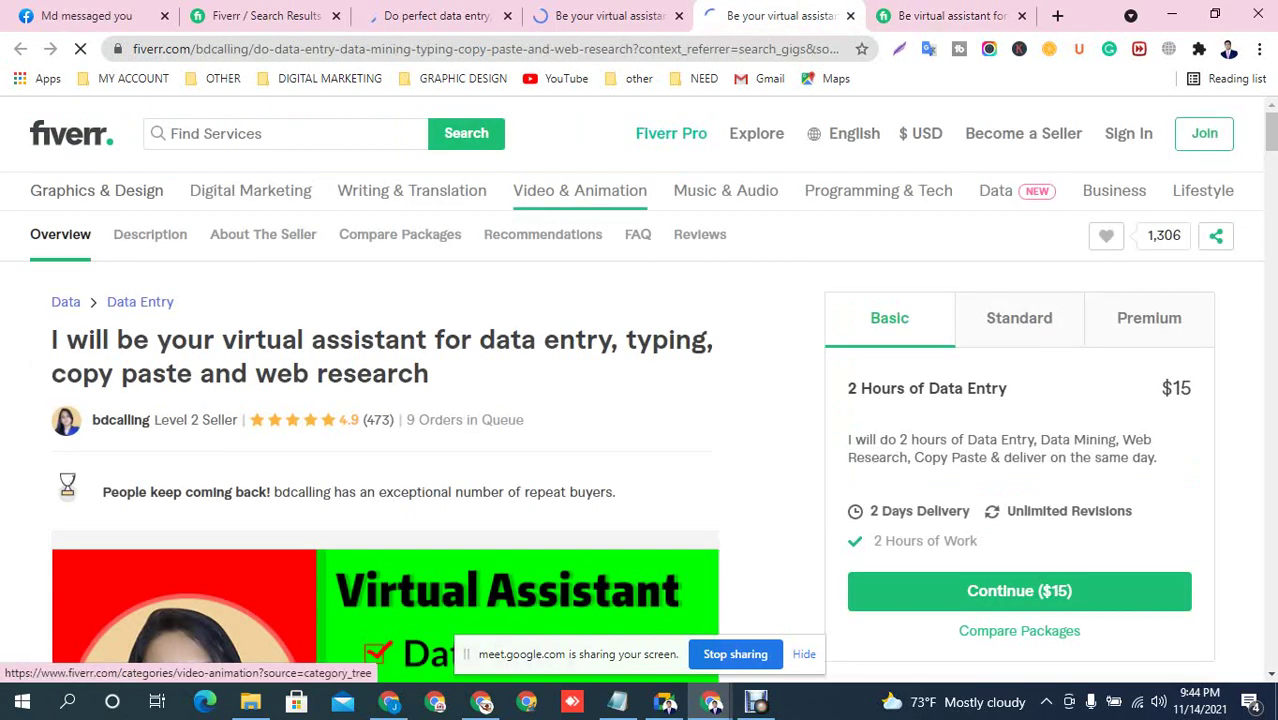
pyautogui.scroll(-3, 631, 390)
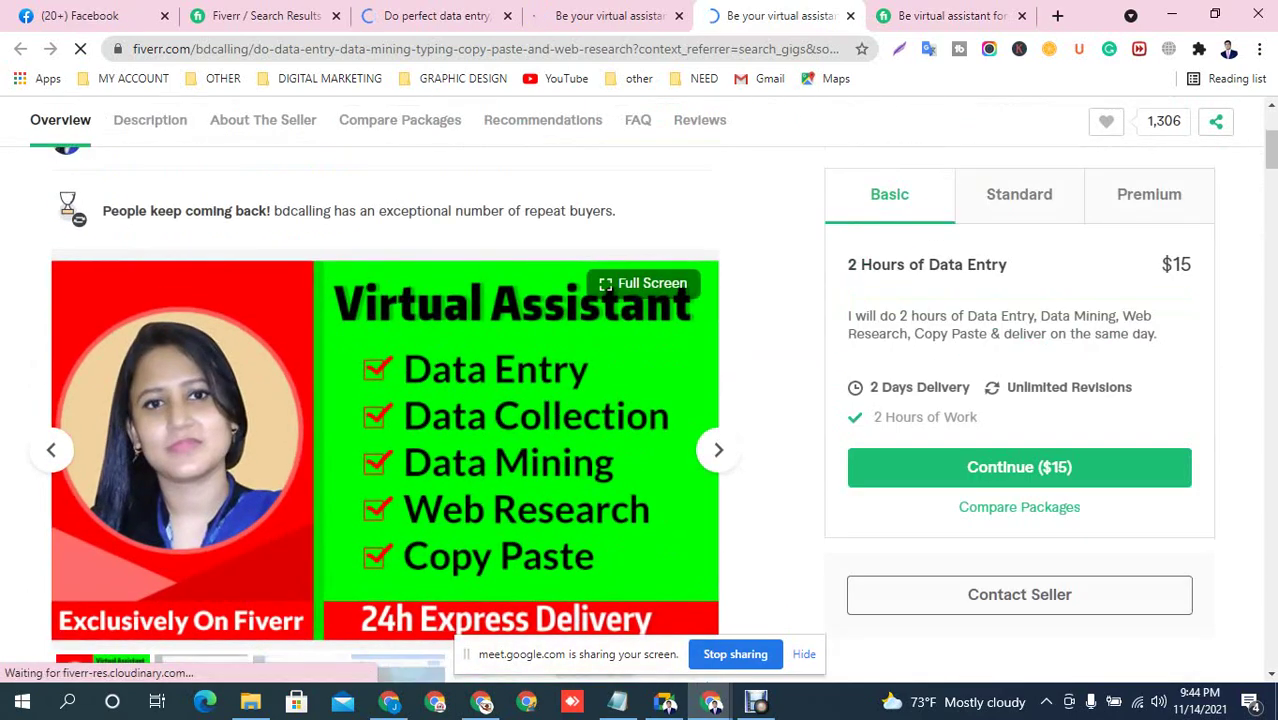
pyautogui.scroll(-3, 631, 390)
# Examine the gig images and seller offers of the first and second data entry results
pyautogui.hotkey('ctrl', 'shift', 'Tab')
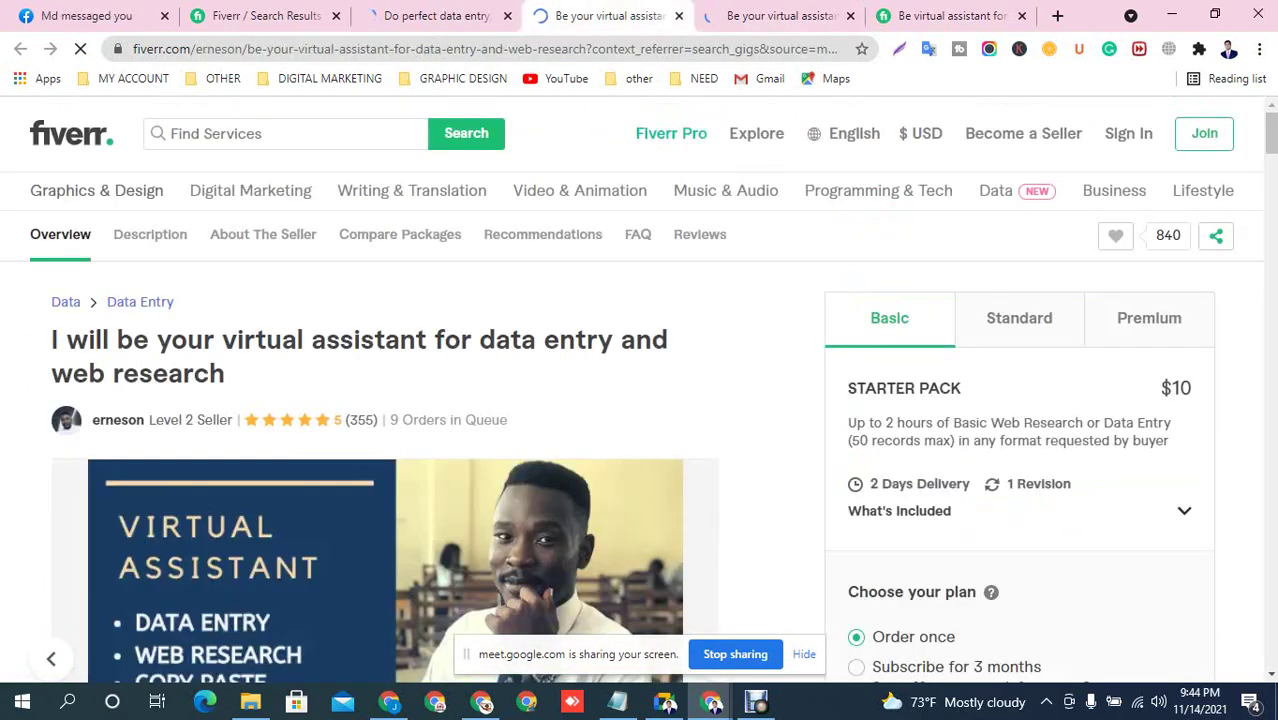
pyautogui.scroll(-3, 631, 394)
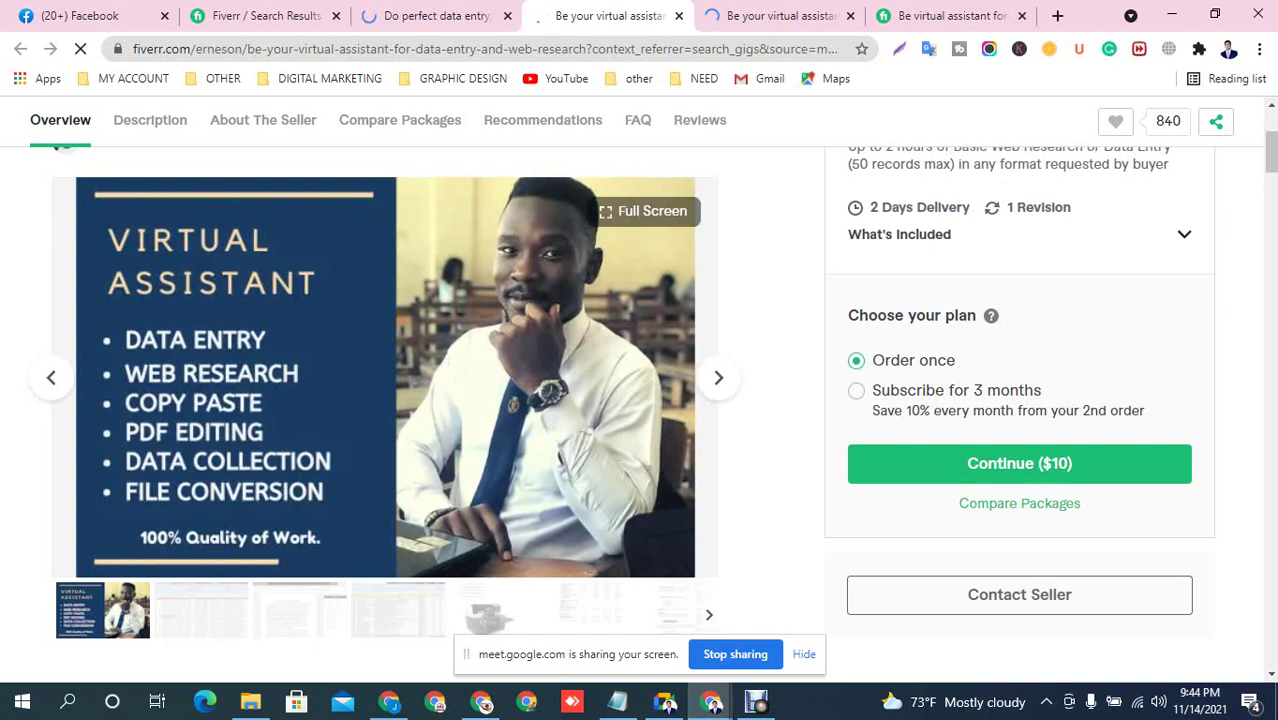
pyautogui.hotkey('ctrl', 'shift', 'Tab')
pyautogui.scroll(-1, 638, 404)
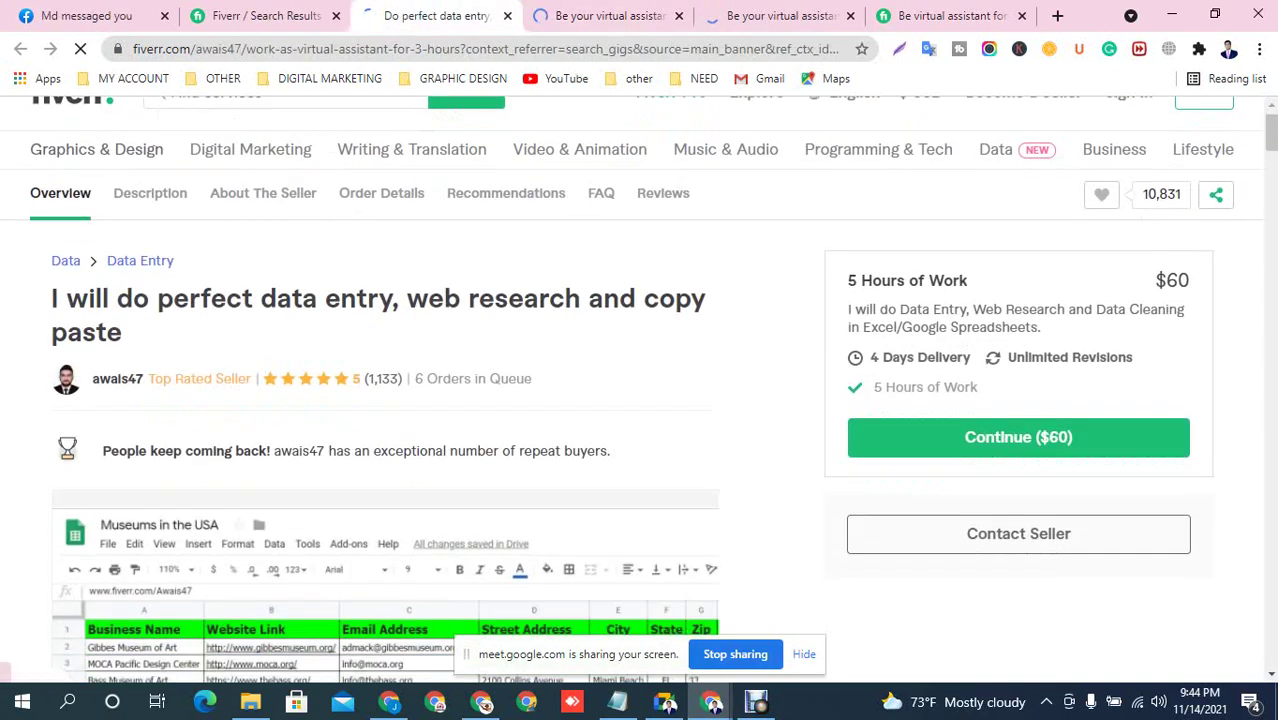
pyautogui.scroll(-3, 385, 400)
pyautogui.scroll(-4, 385, 400)
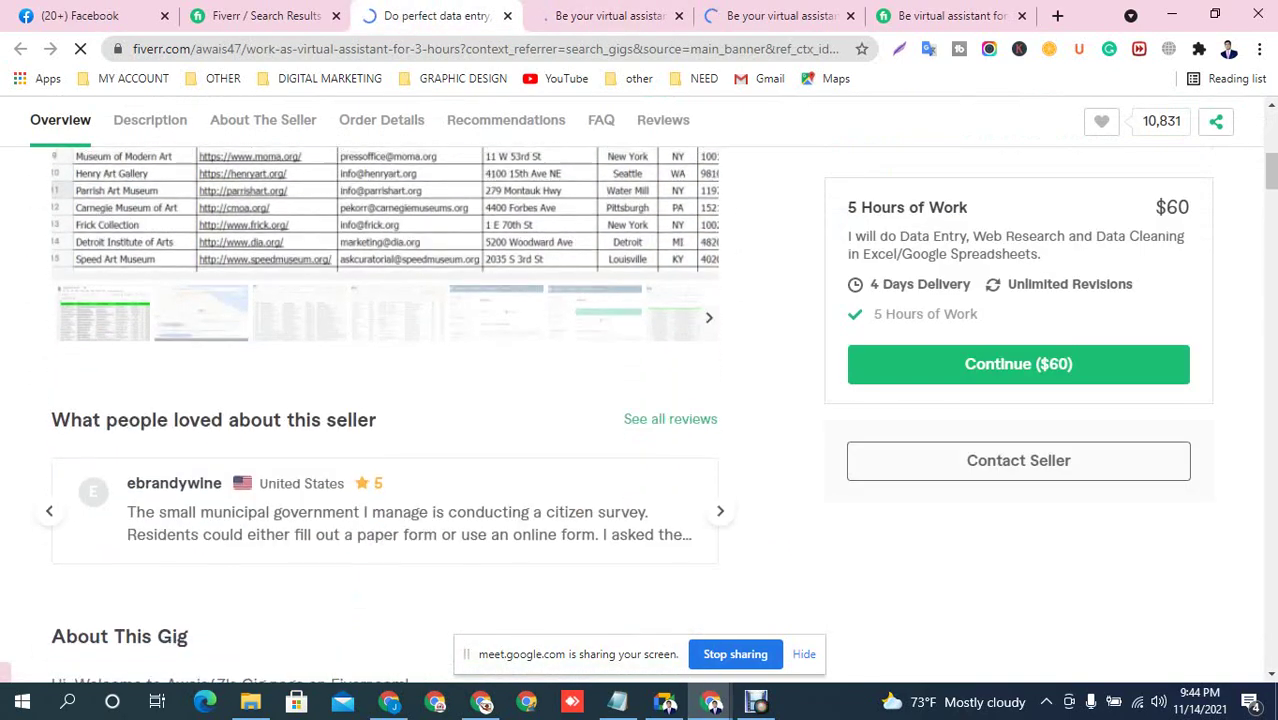
pyautogui.scroll(3, 385, 400)
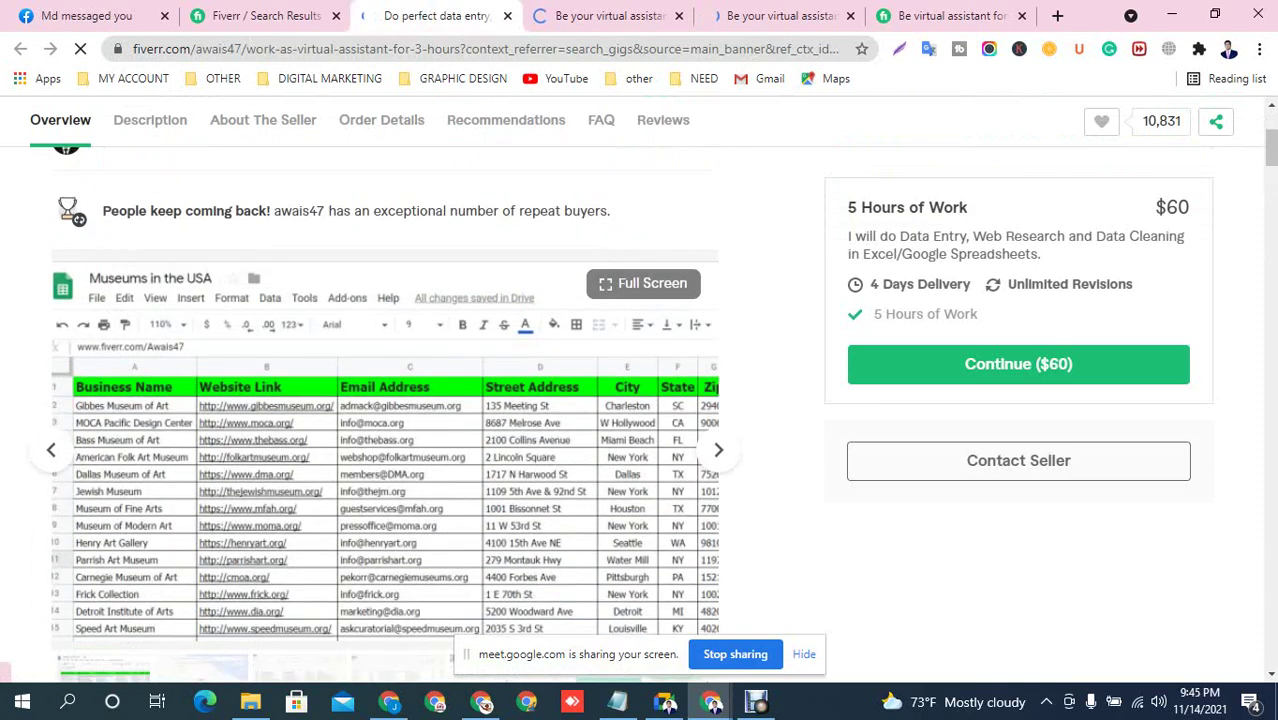
# Open the Canva home page in a new tab from the Design Account bookmarks
pyautogui.click(948, 16)
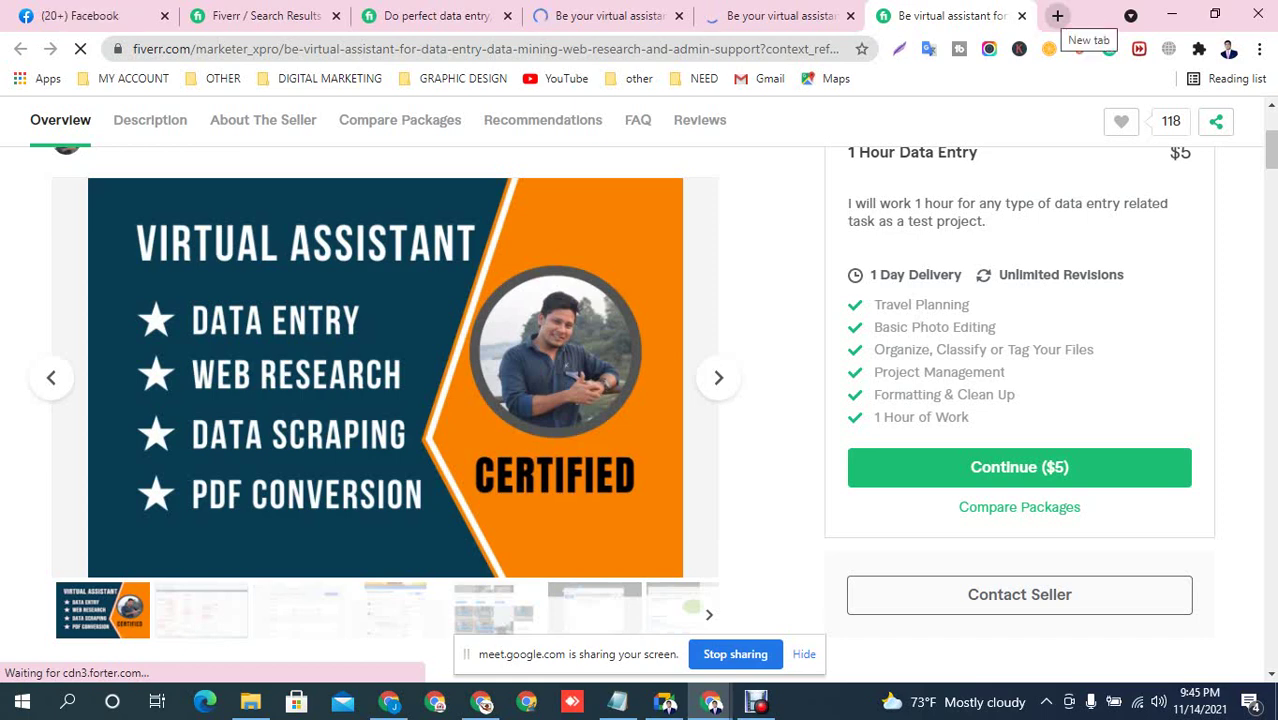
pyautogui.click(1057, 15)
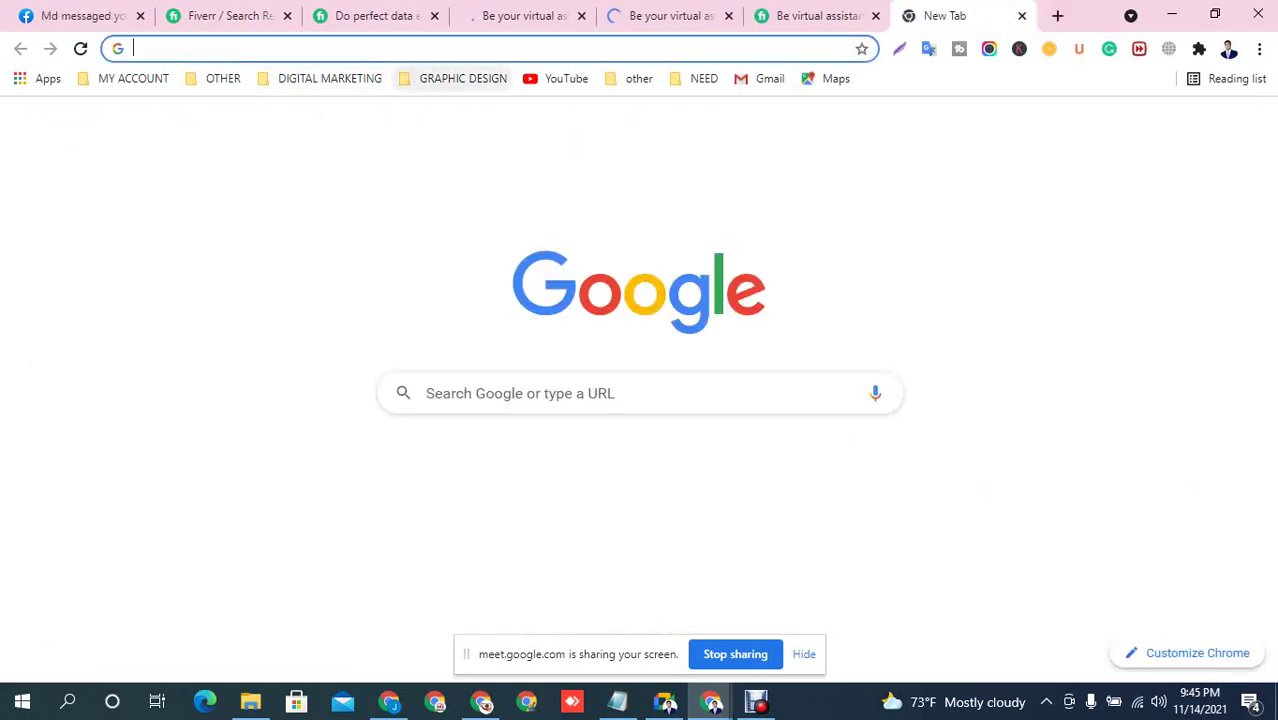
pyautogui.click(463, 78)
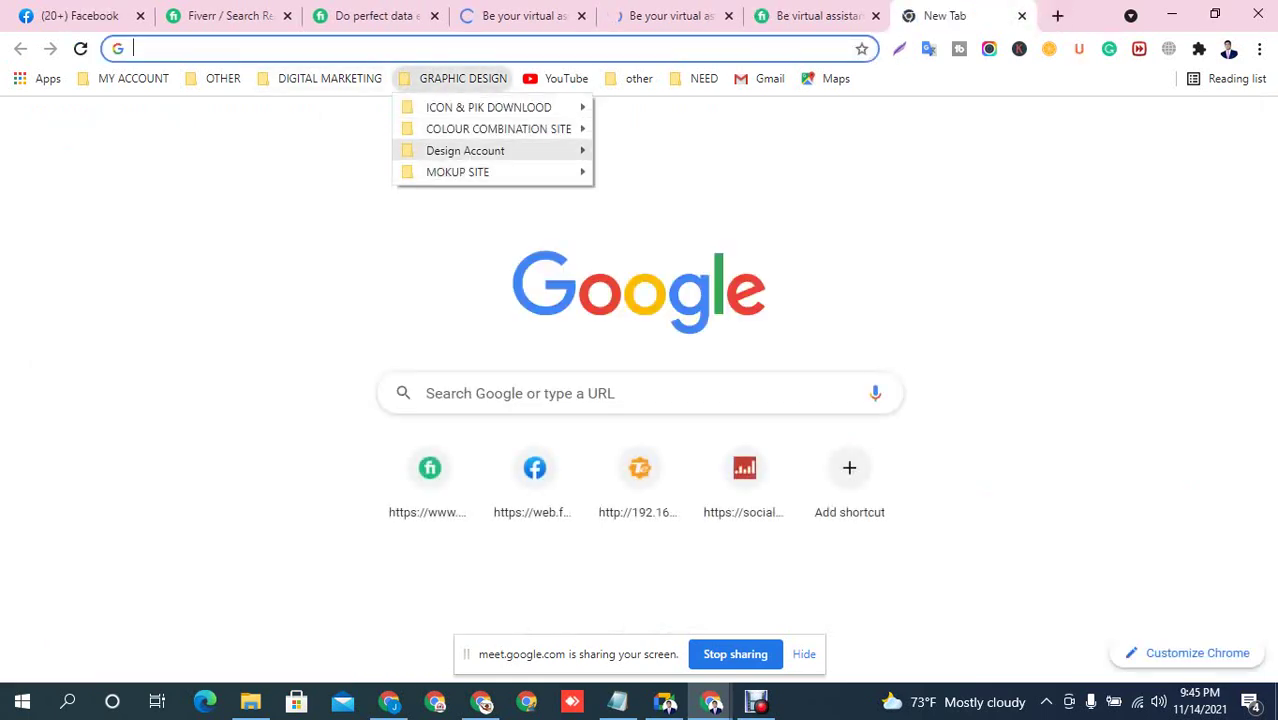
pyautogui.moveTo(465, 150)
pyautogui.click(625, 171)
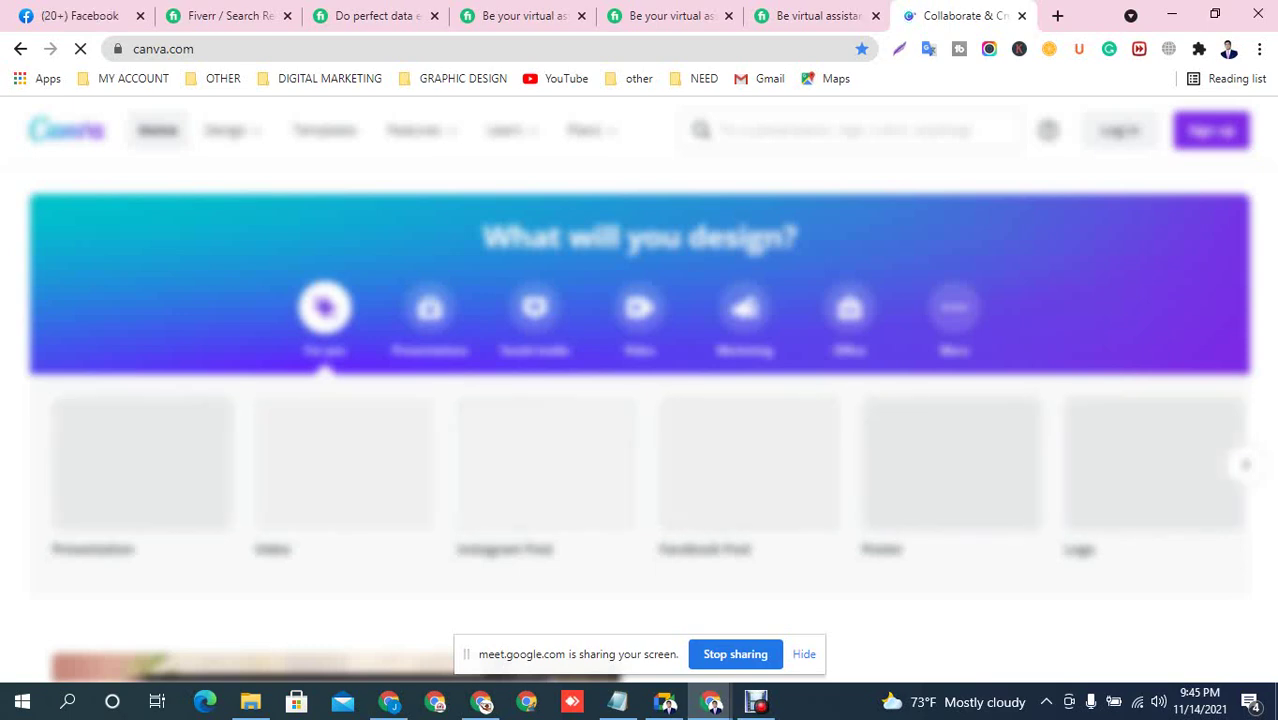
# Examine the title, seller level and gig image of the virtual assistant data entry gig
pyautogui.hotkey('ctrl', 'shift', 'Tab')
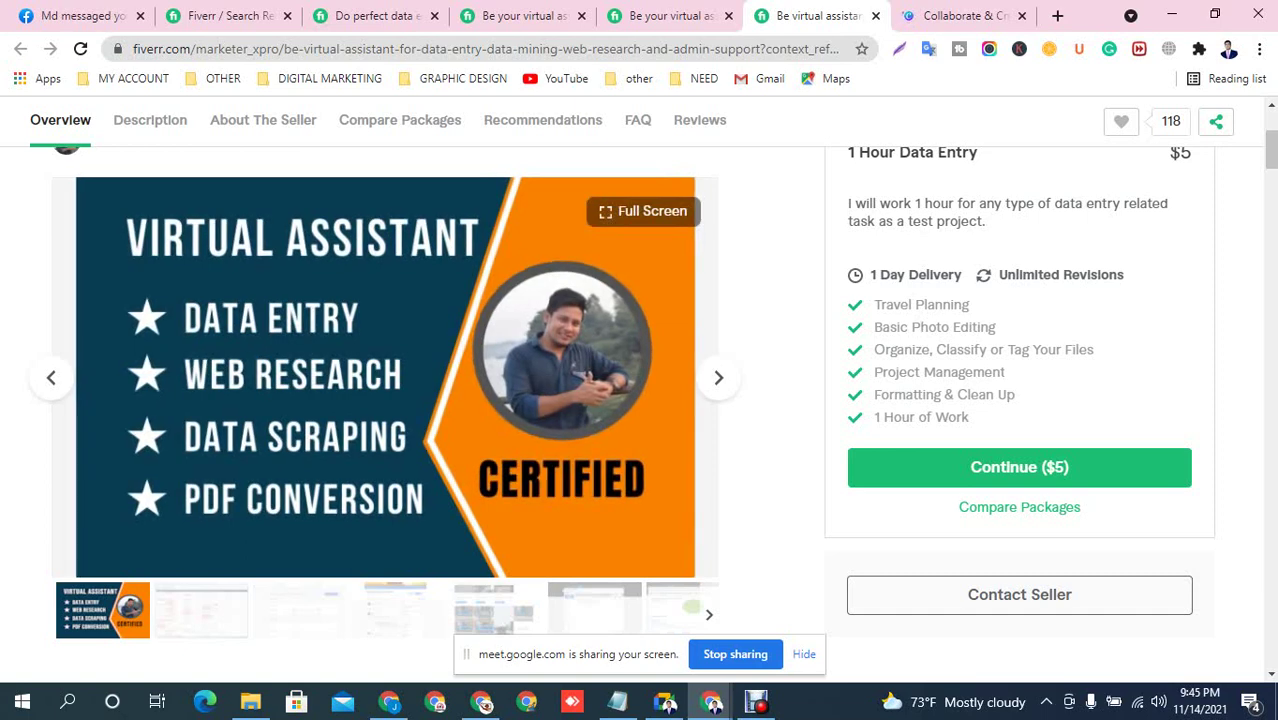
pyautogui.scroll(1, 640, 400)
pyautogui.scroll(2, 640, 400)
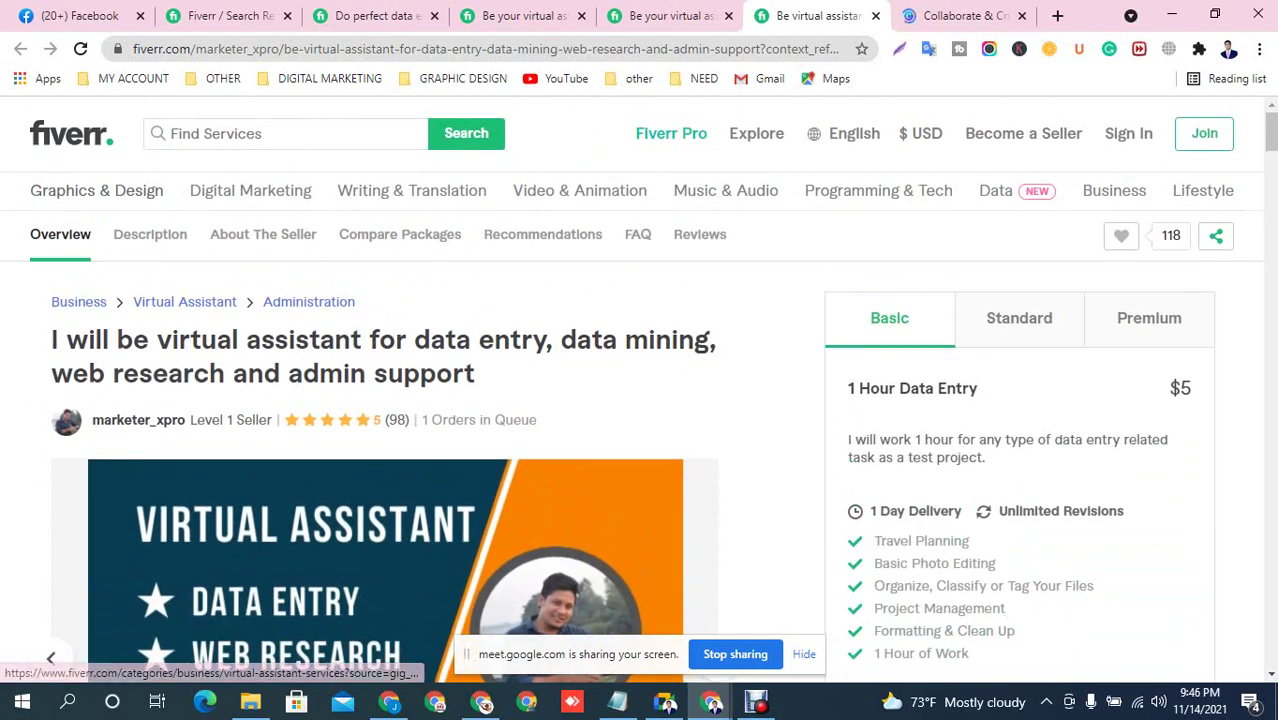
pyautogui.scroll(-1, 640, 400)
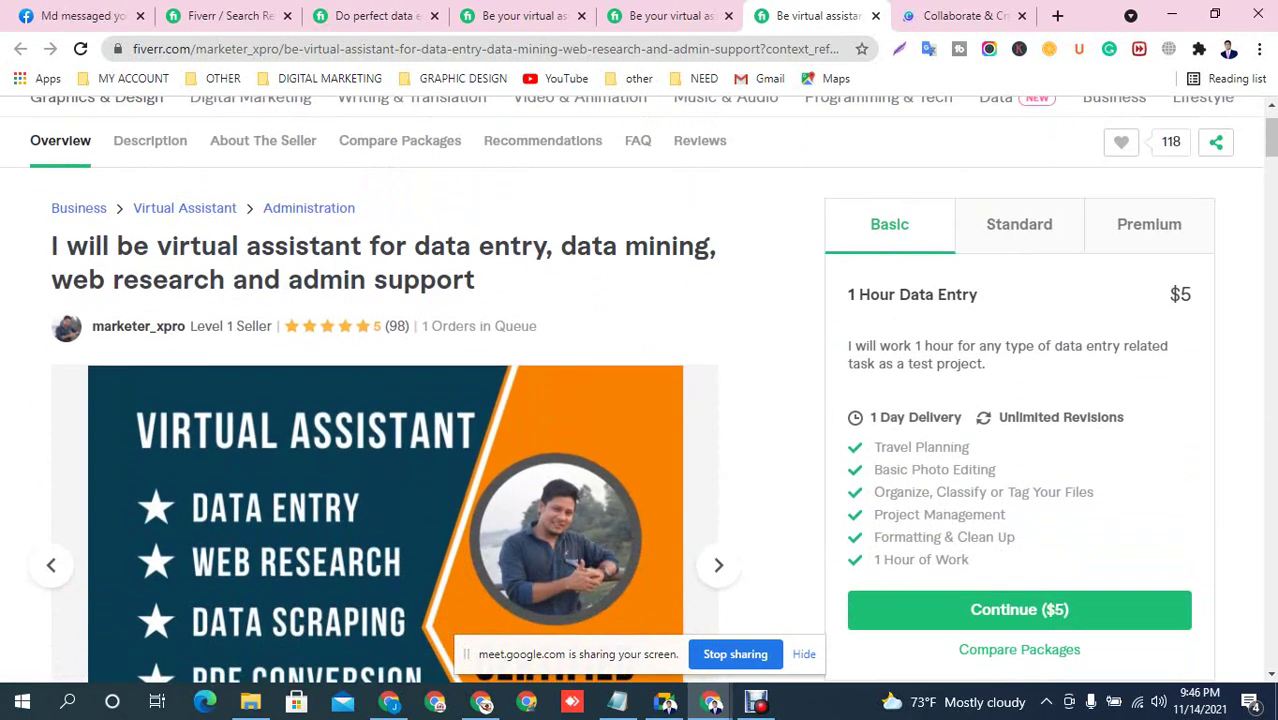
pyautogui.moveTo(230, 326)
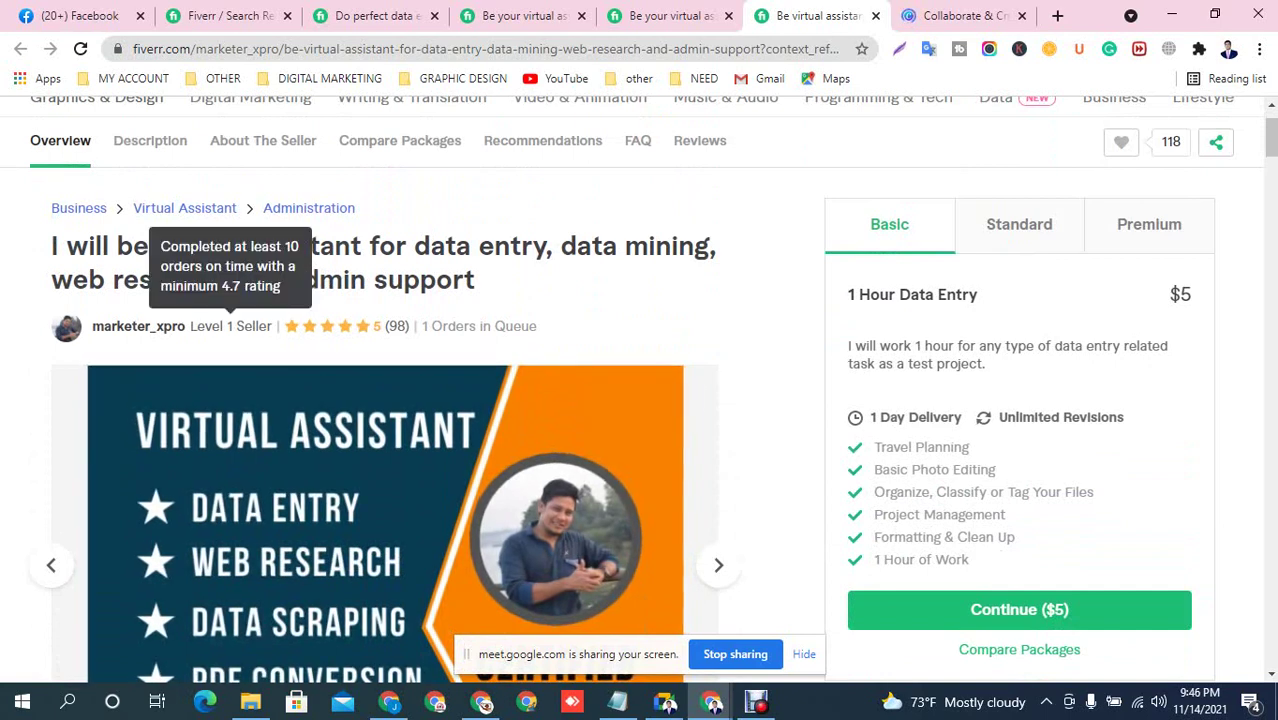
pyautogui.scroll(-1, 230, 326)
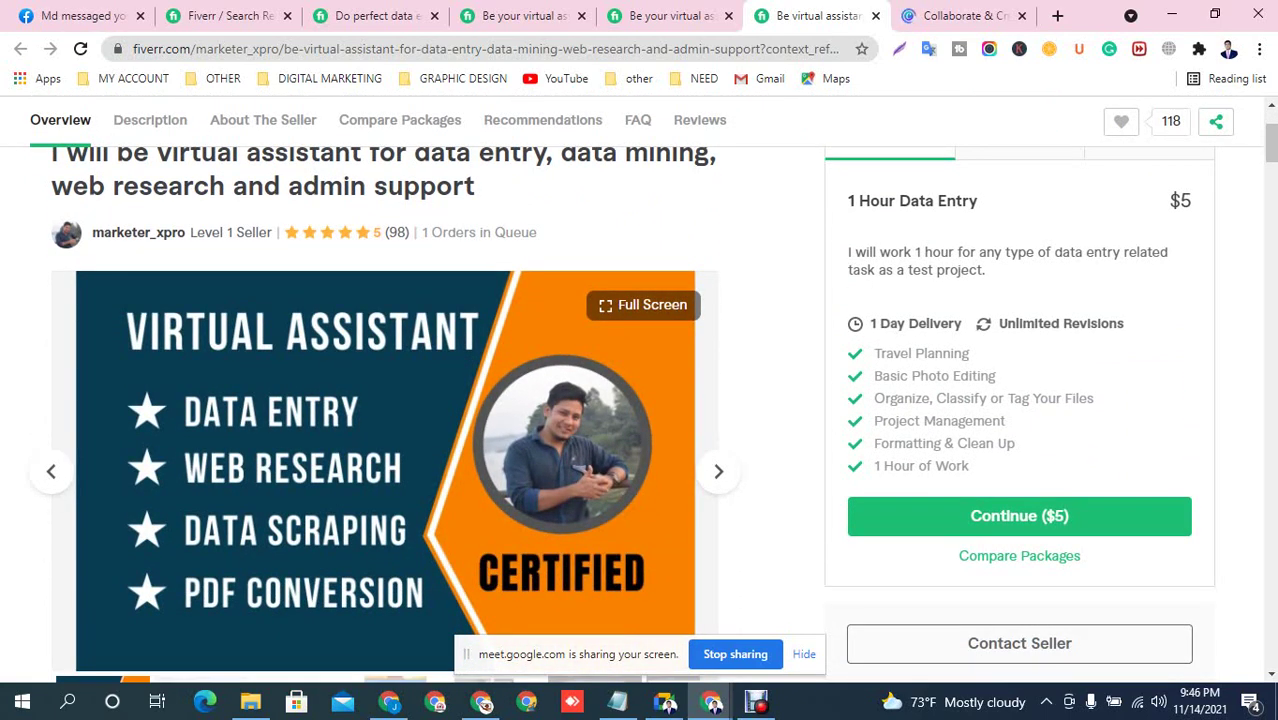
pyautogui.hotkey('ctrl', 'Tab')
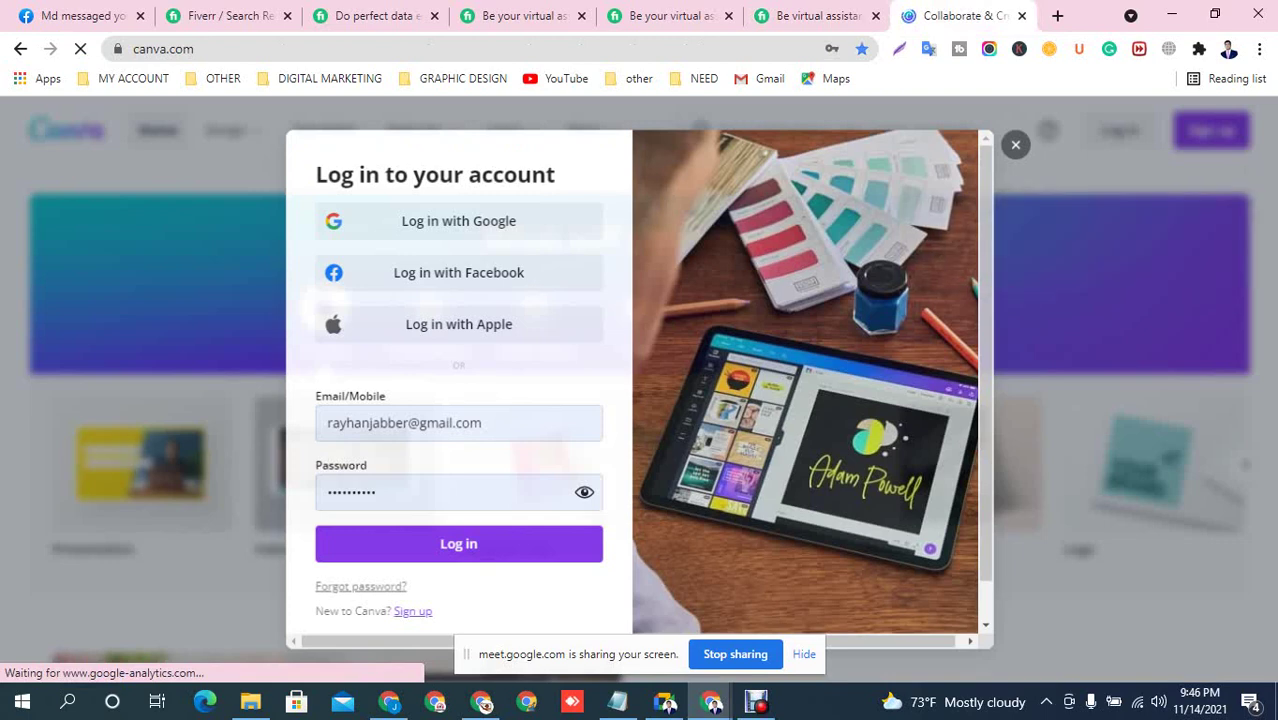
pyautogui.click(360, 586)
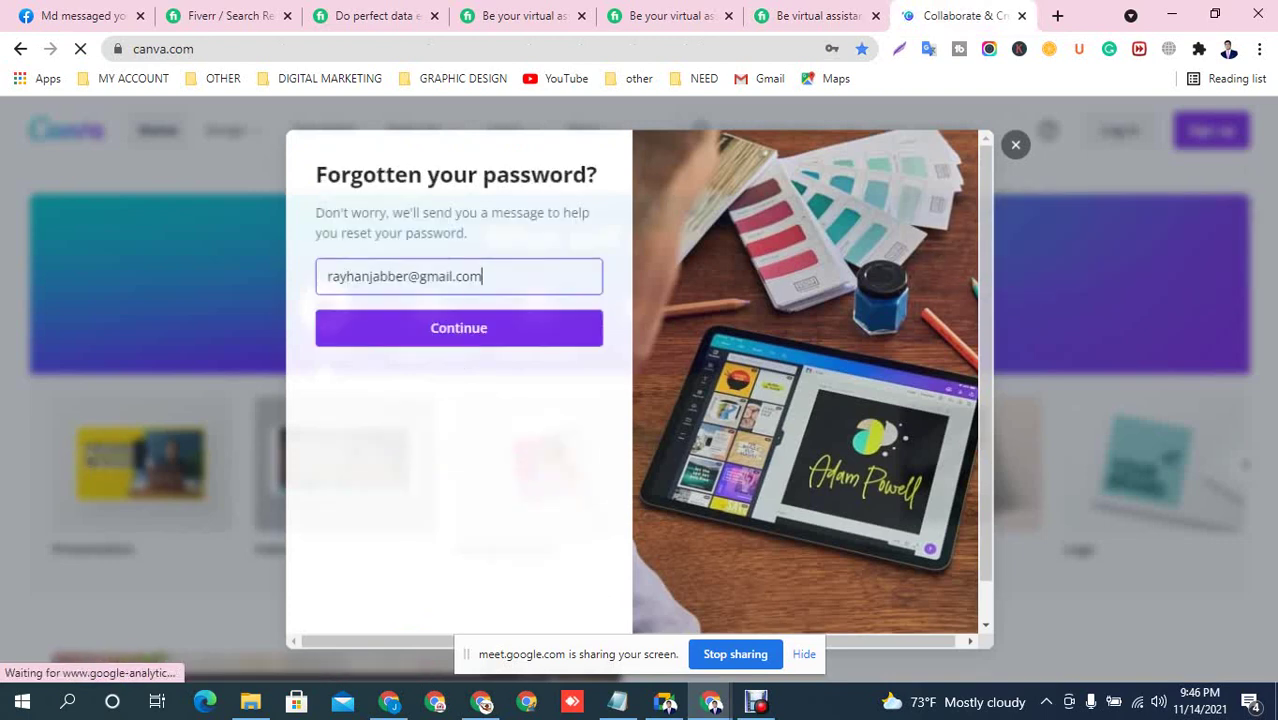
pyautogui.press('Return')
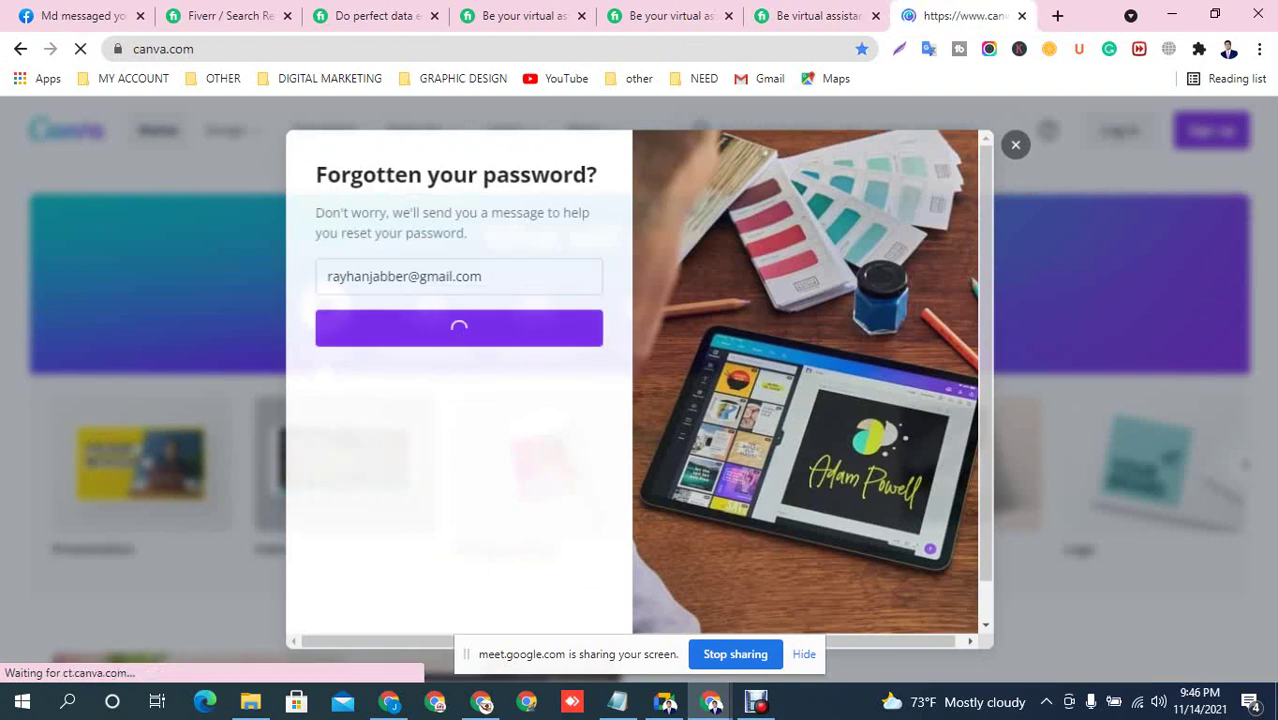
pyautogui.click(20, 49)
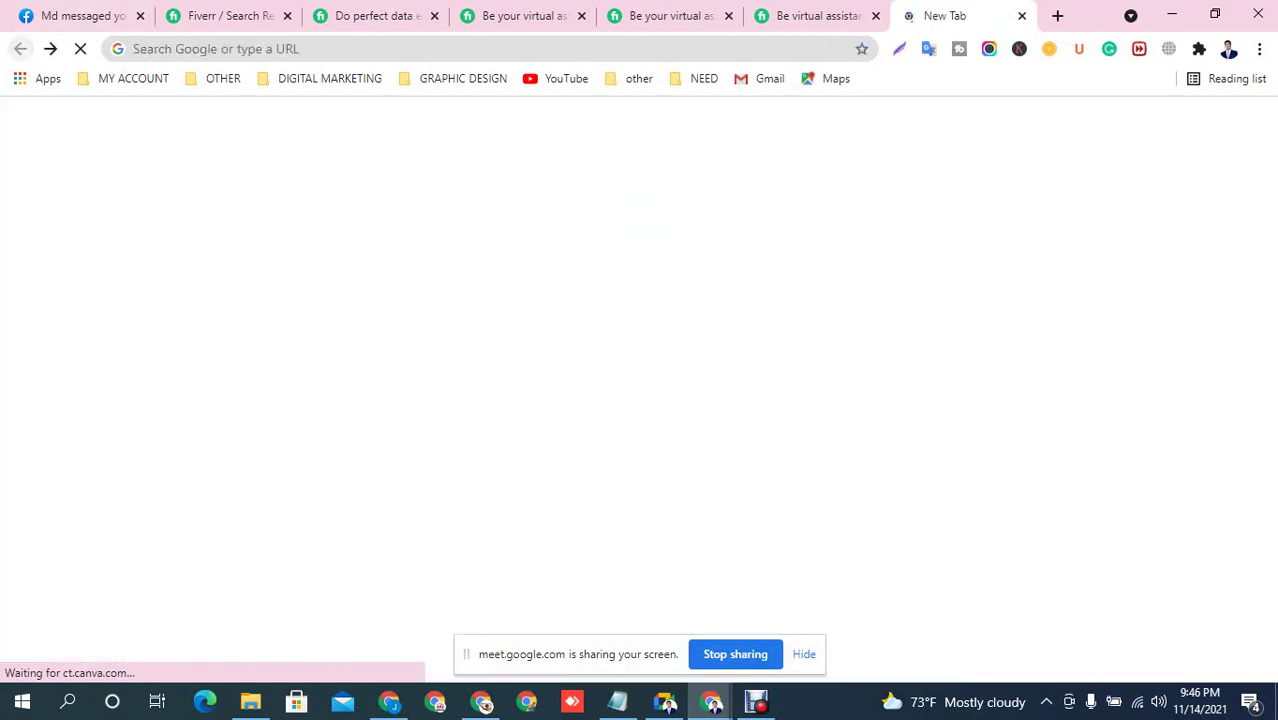
# Search Google for canva and open the Canva home page from the results
pyautogui.click(600, 393)
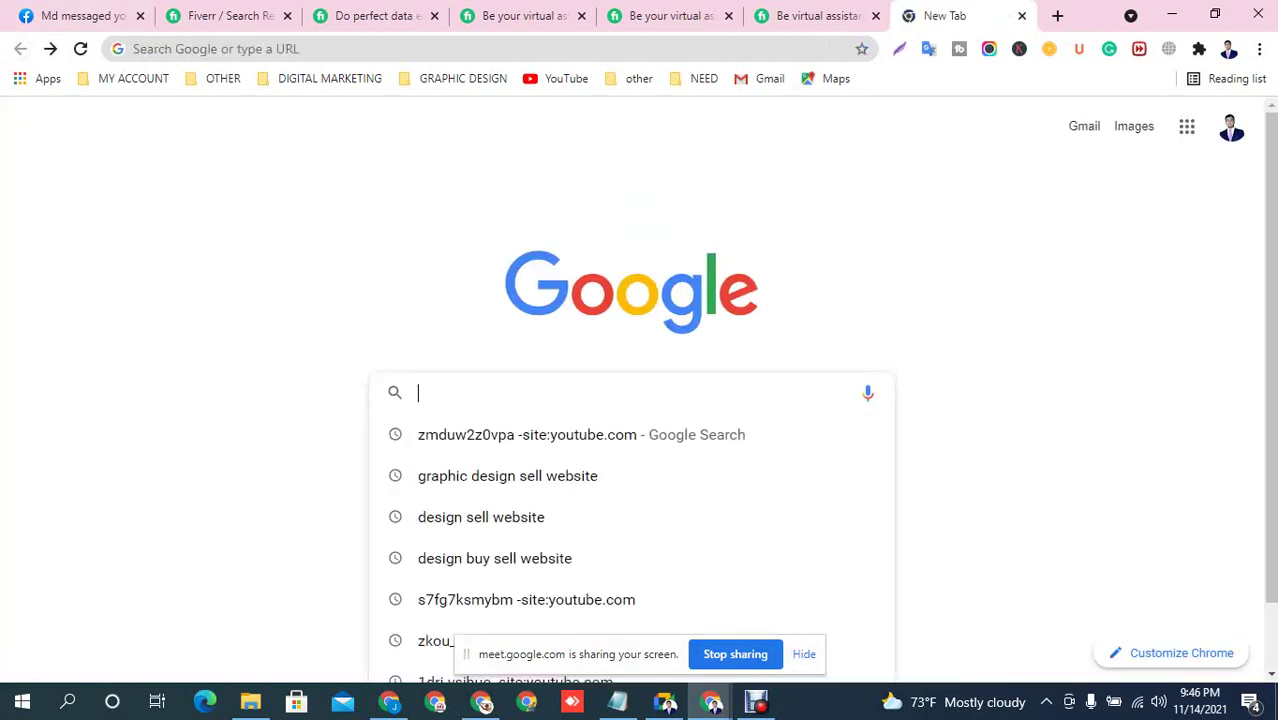
pyautogui.write('canva')
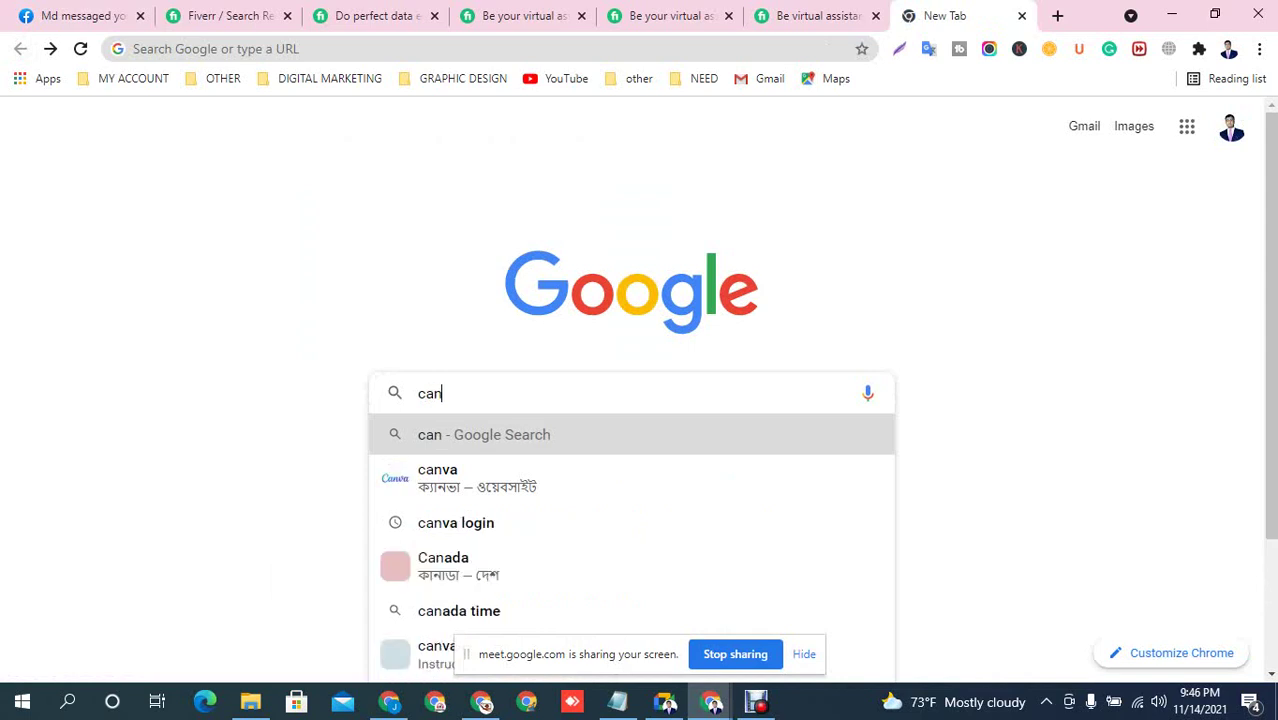
pyautogui.press('Return')
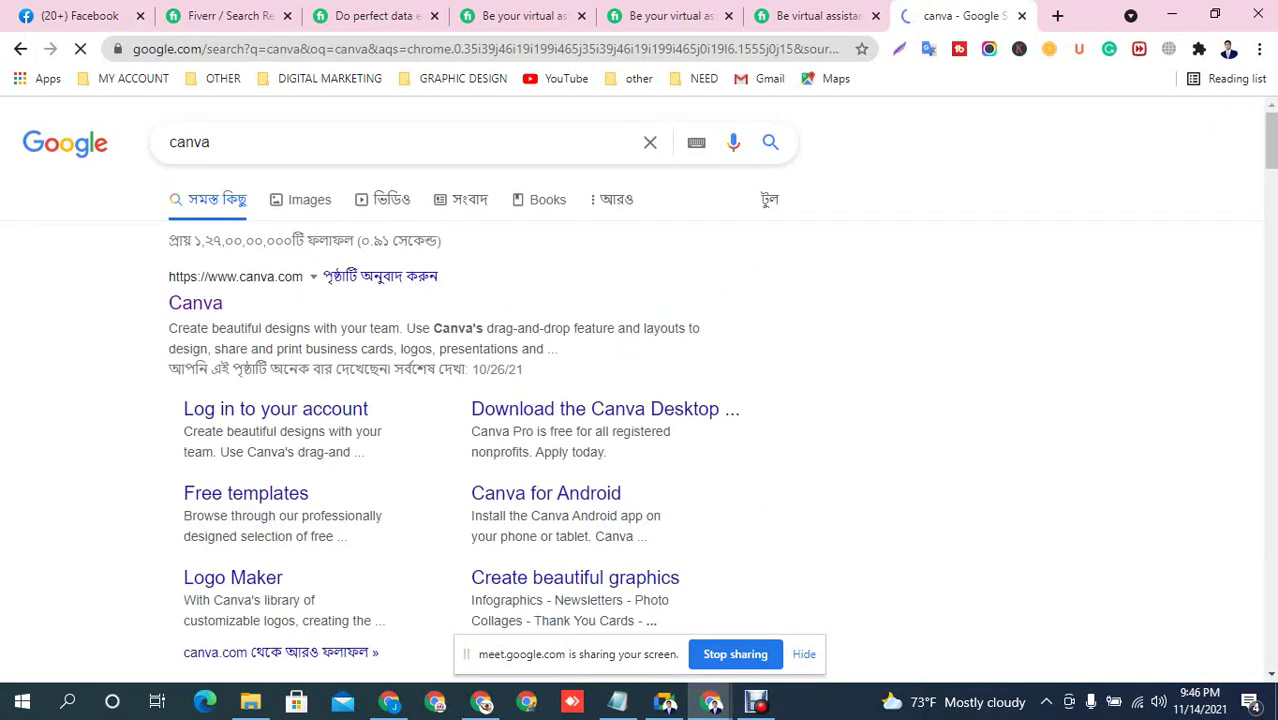
pyautogui.click(195, 302)
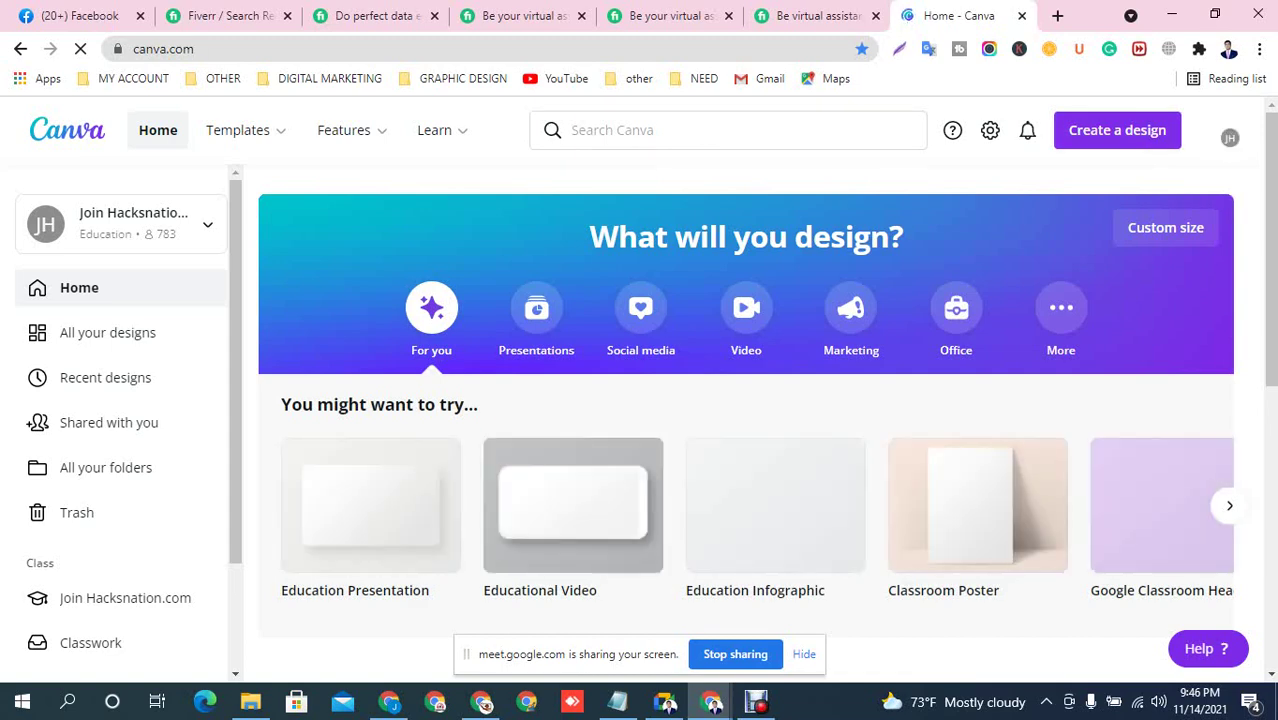
# Create a new custom-size design 550 px wide and 370 px high
pyautogui.click(1166, 228)
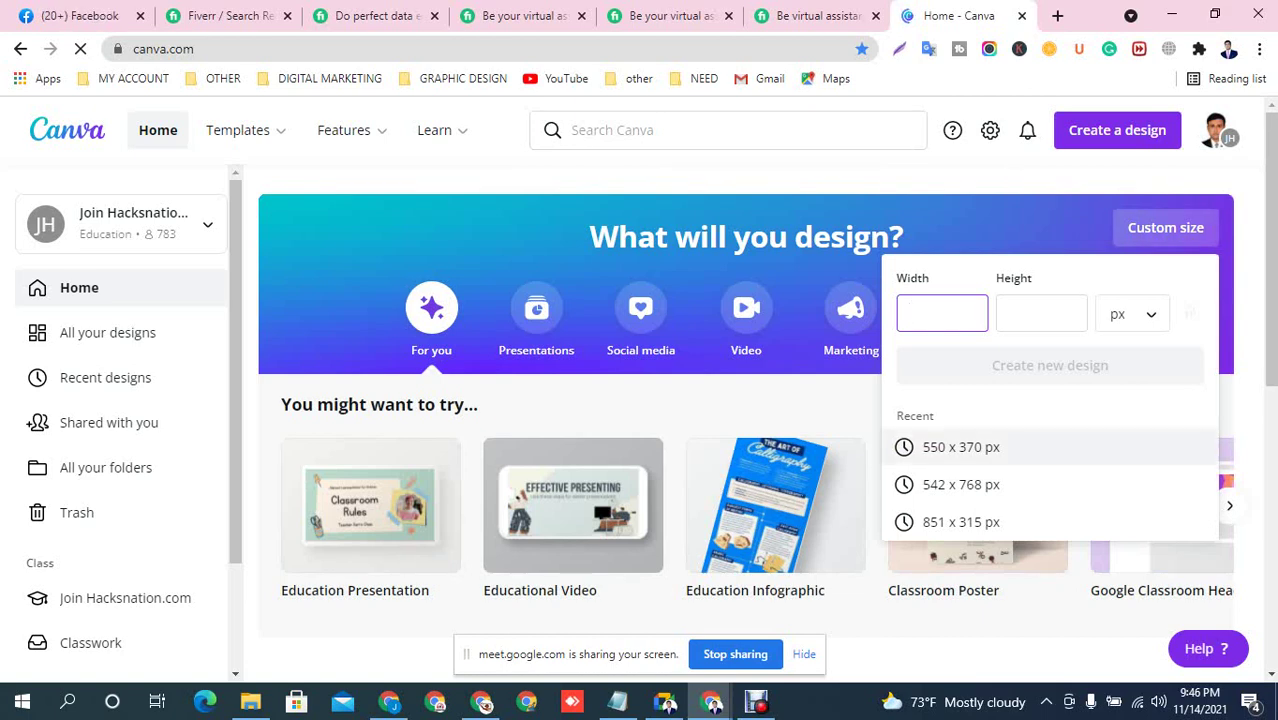
pyautogui.write('550')
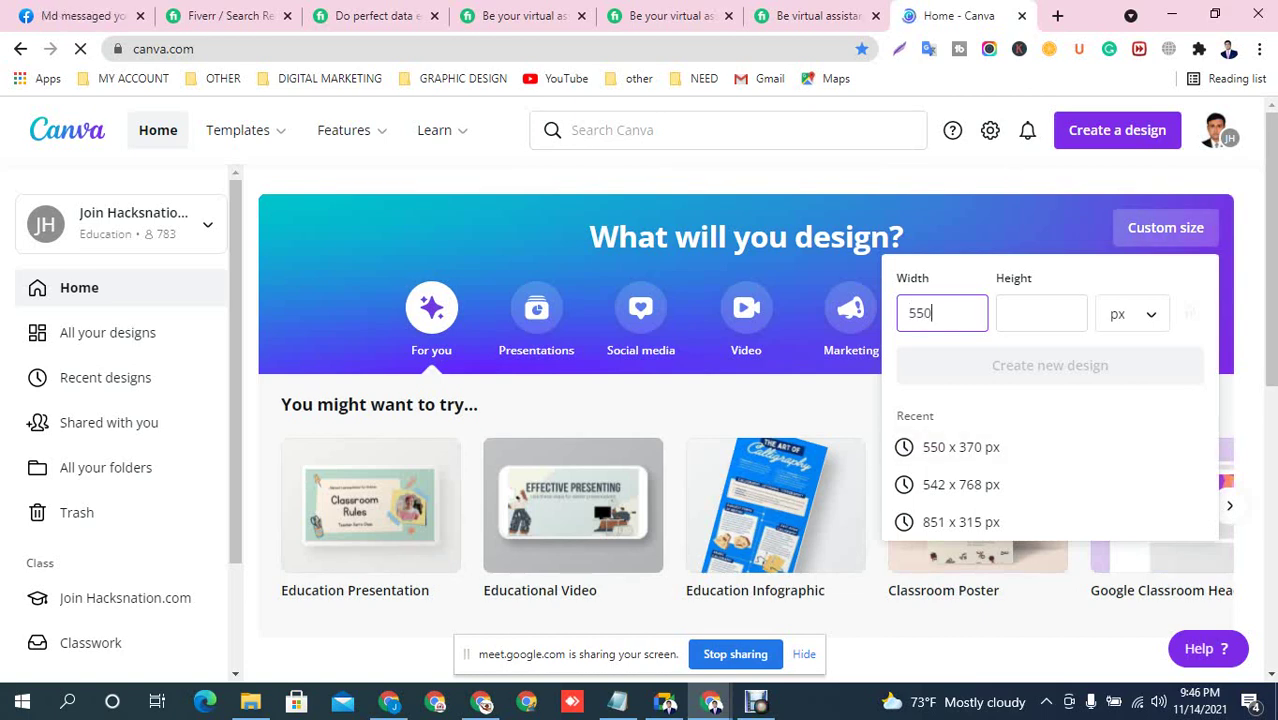
pyautogui.click(1041, 313)
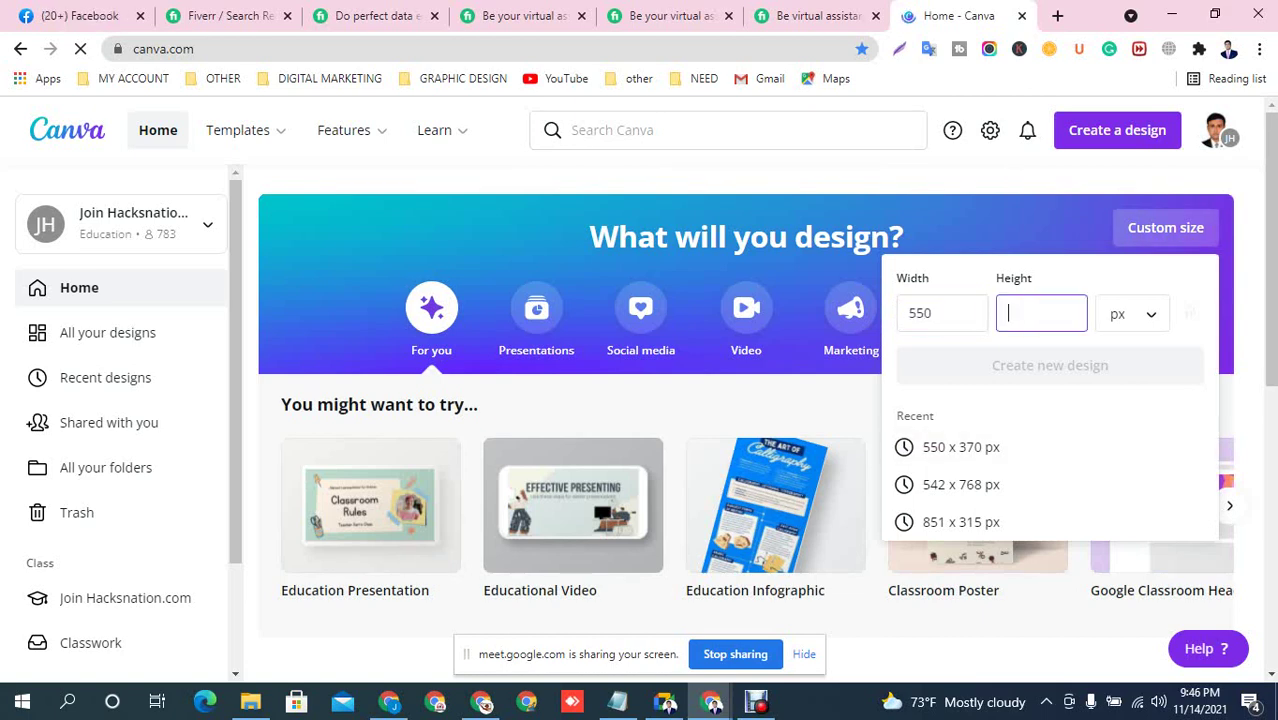
pyautogui.write('370')
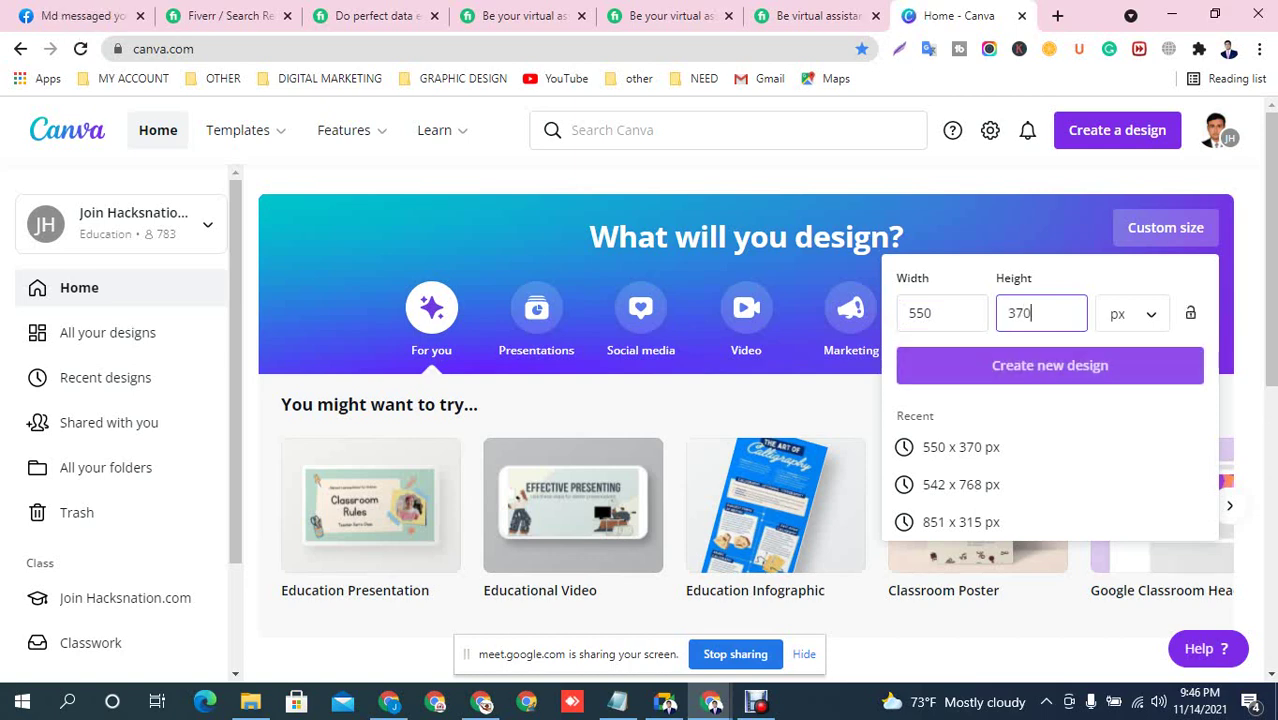
pyautogui.press('Return')
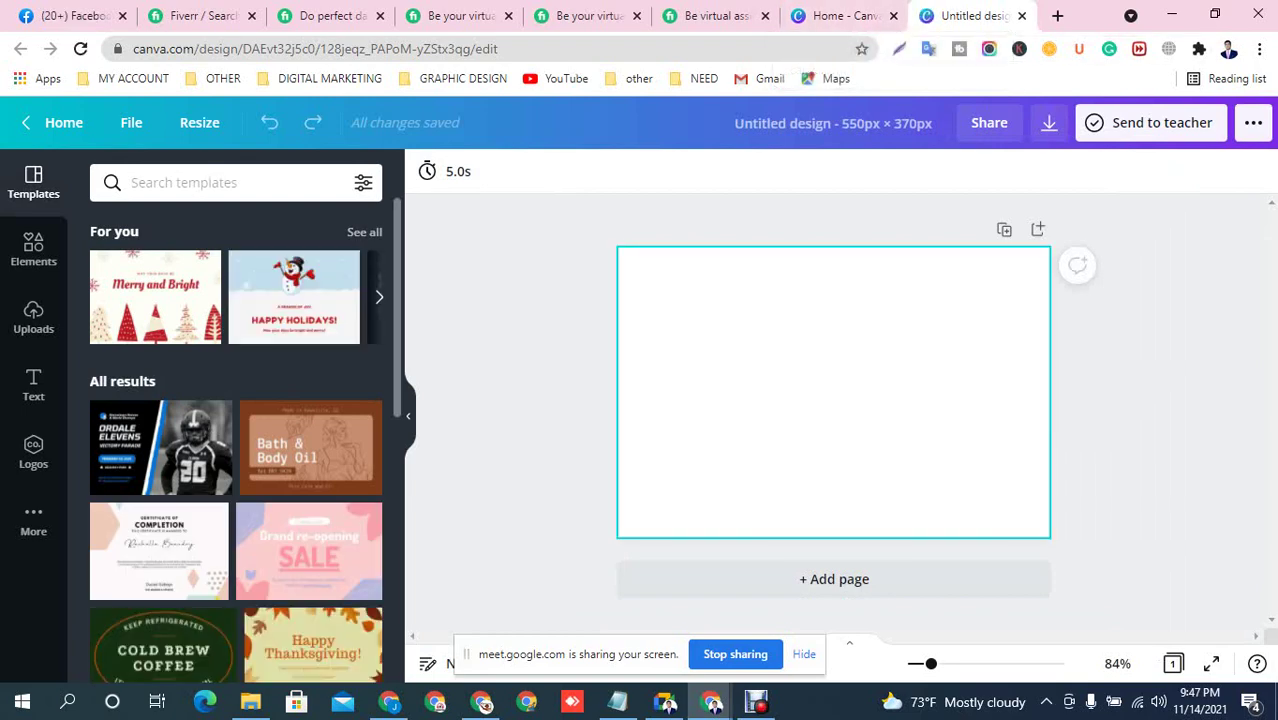
pyautogui.scroll(-5, 236, 440)
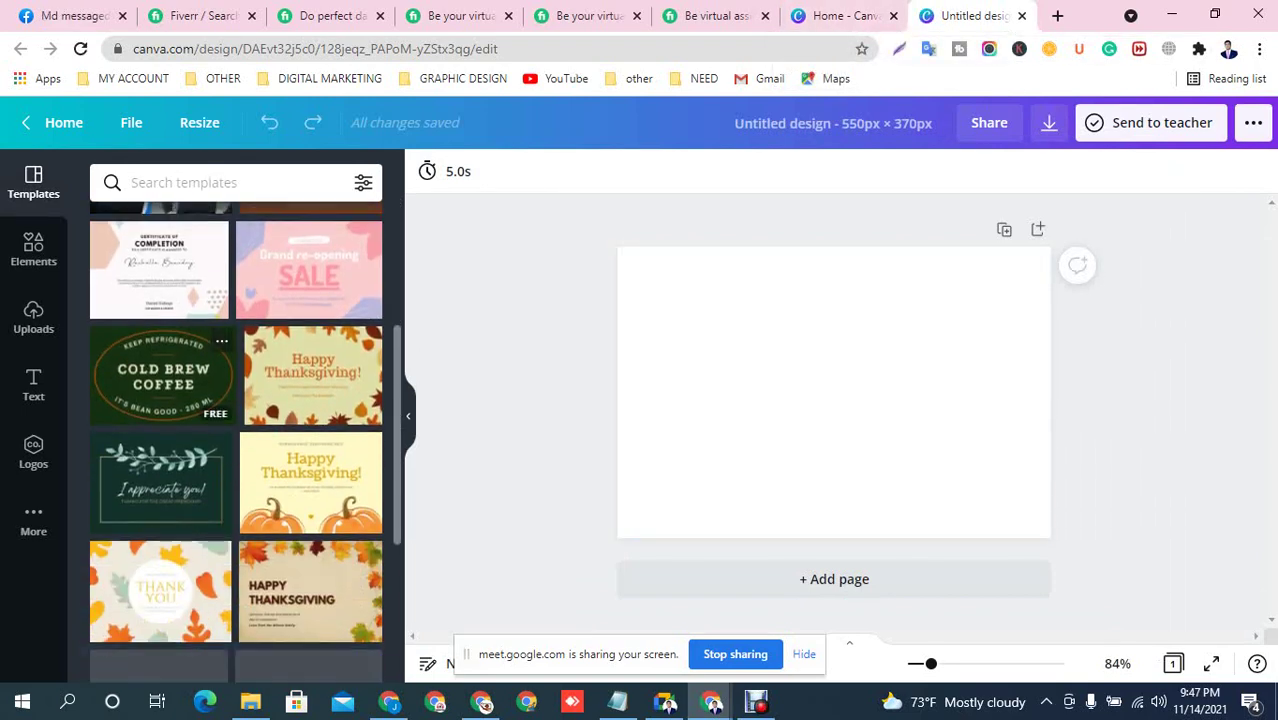
pyautogui.scroll(-3, 236, 440)
pyautogui.scroll(10, 236, 440)
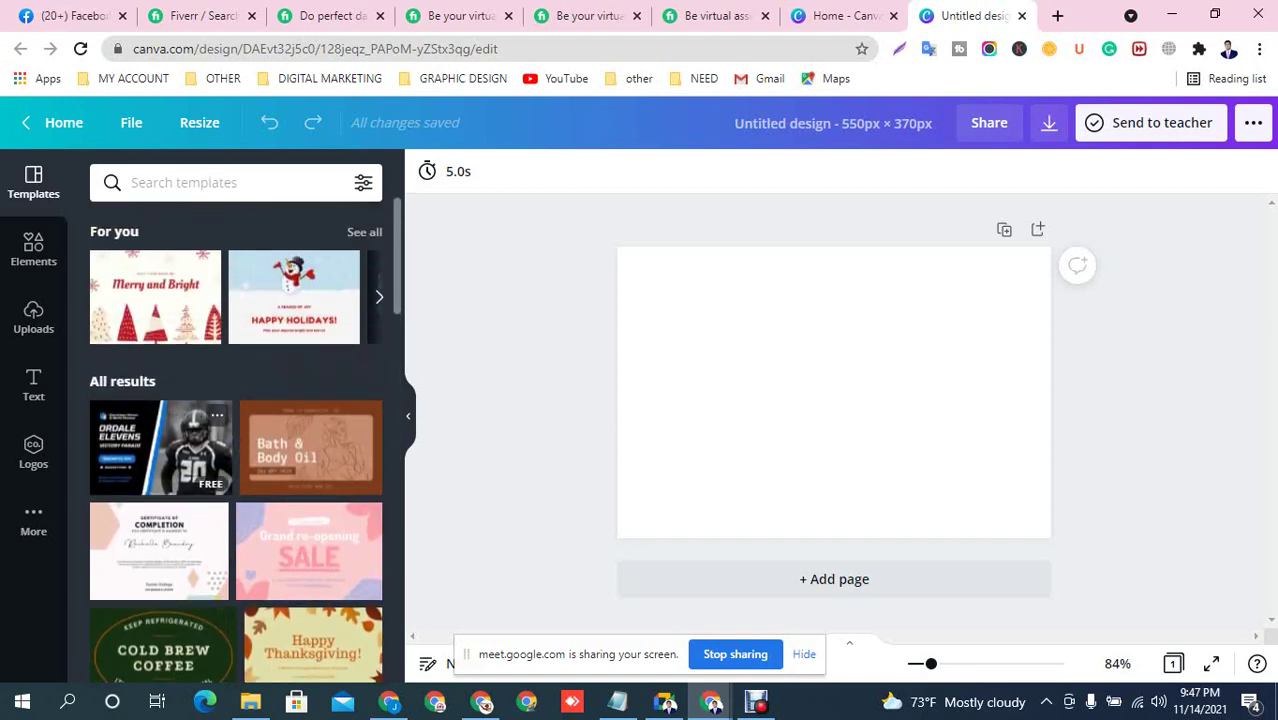
# Reorder the browser tabs so the blank 550 × 370 px design sits directly beside the virtual assistant gig, and view the gig image
pyautogui.click(834, 392)
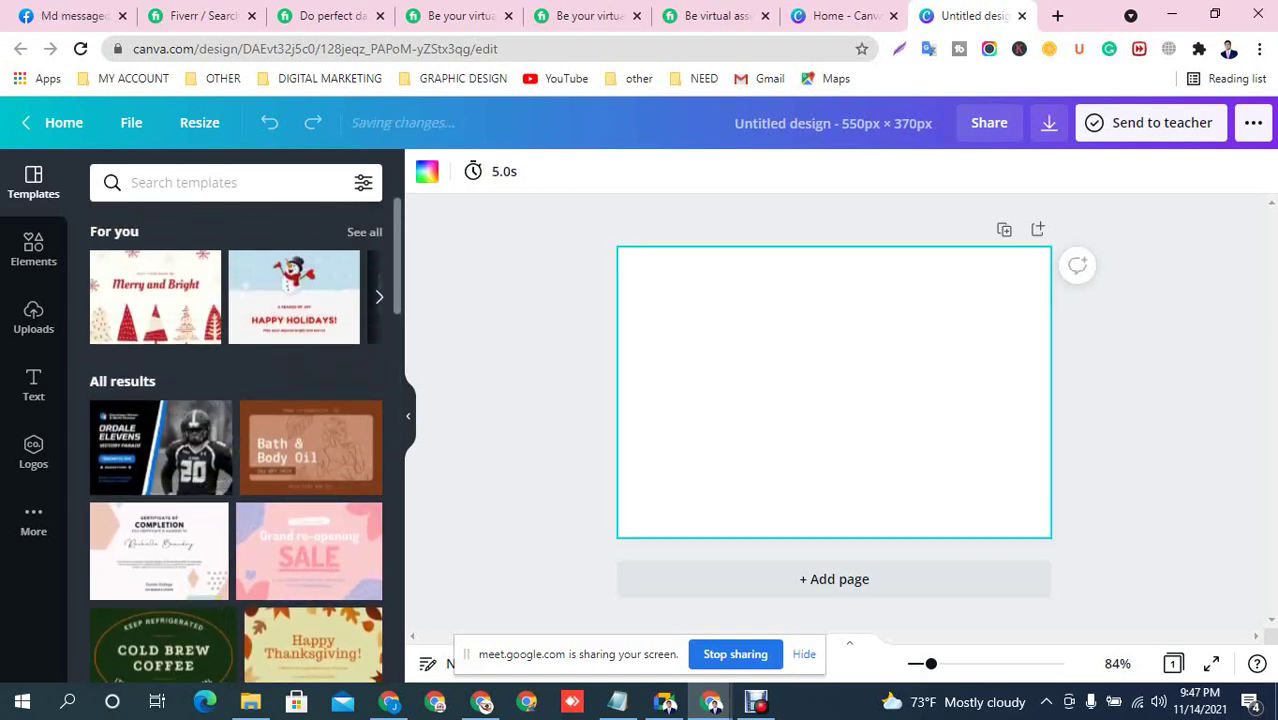
pyautogui.click(715, 15)
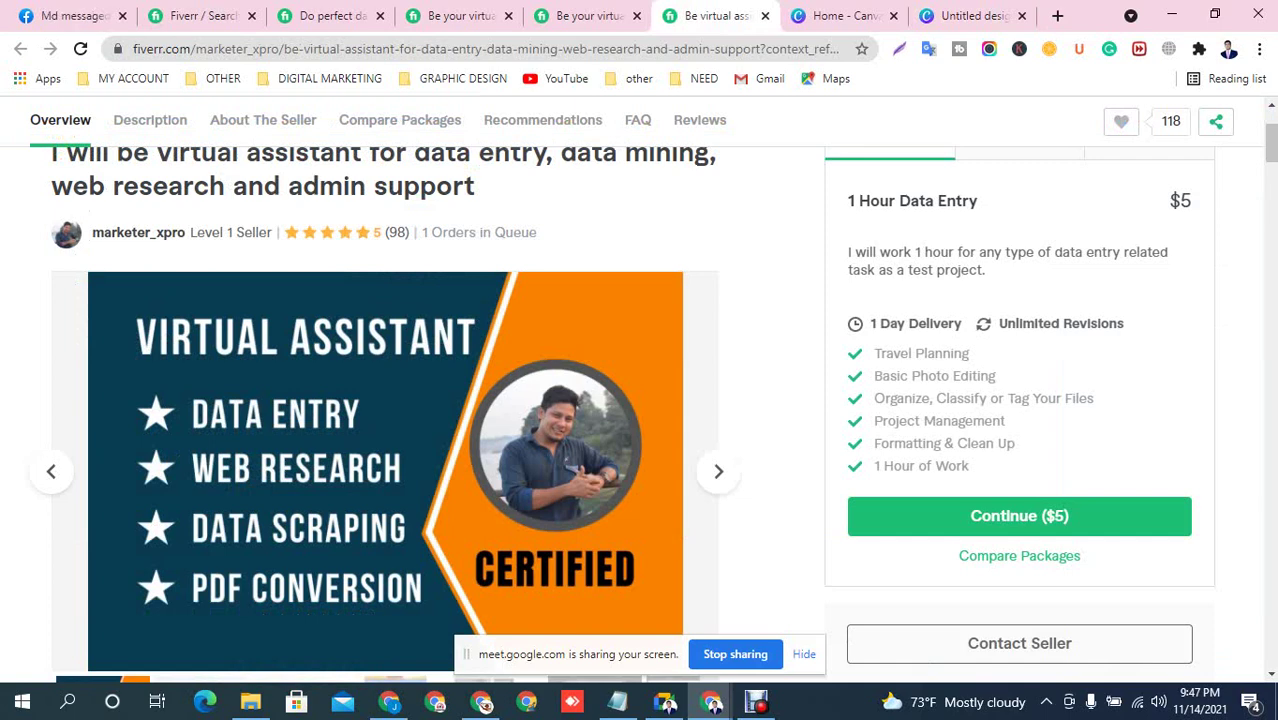
pyautogui.click(968, 15)
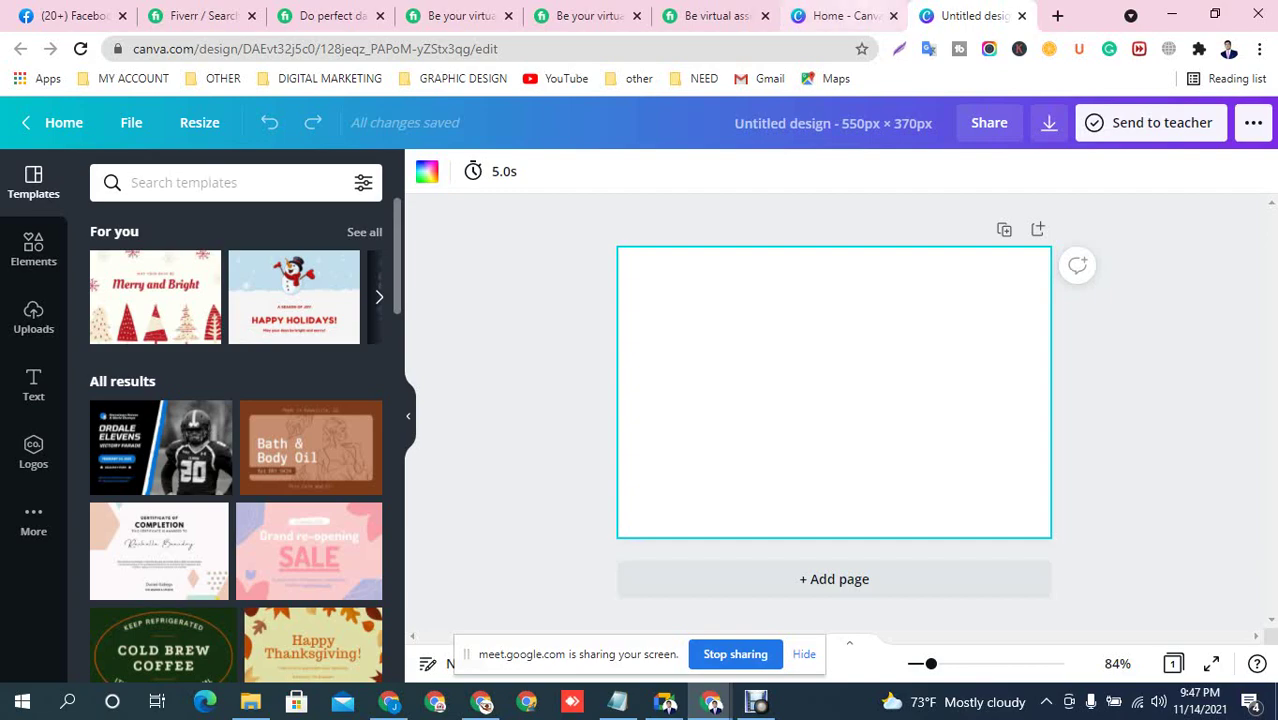
pyautogui.click(845, 15)
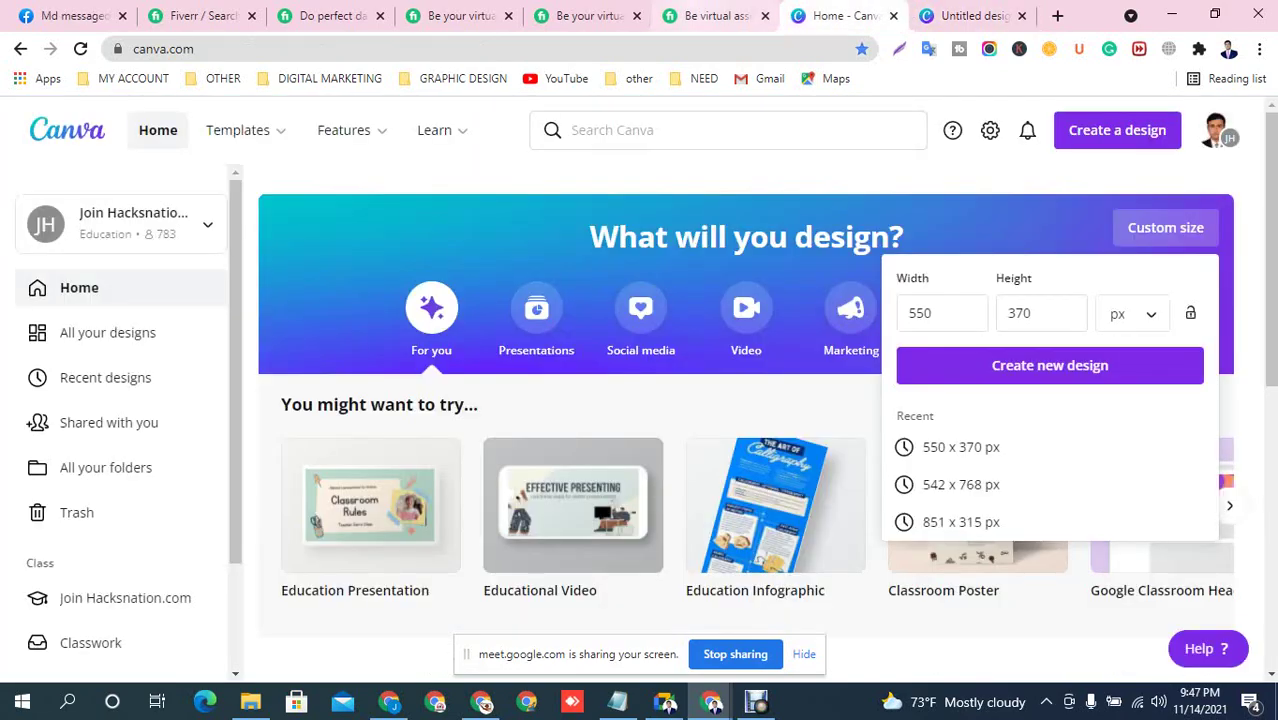
pyautogui.click(712, 15)
pyautogui.moveTo(966, 15); pyautogui.dragTo(845, 15)
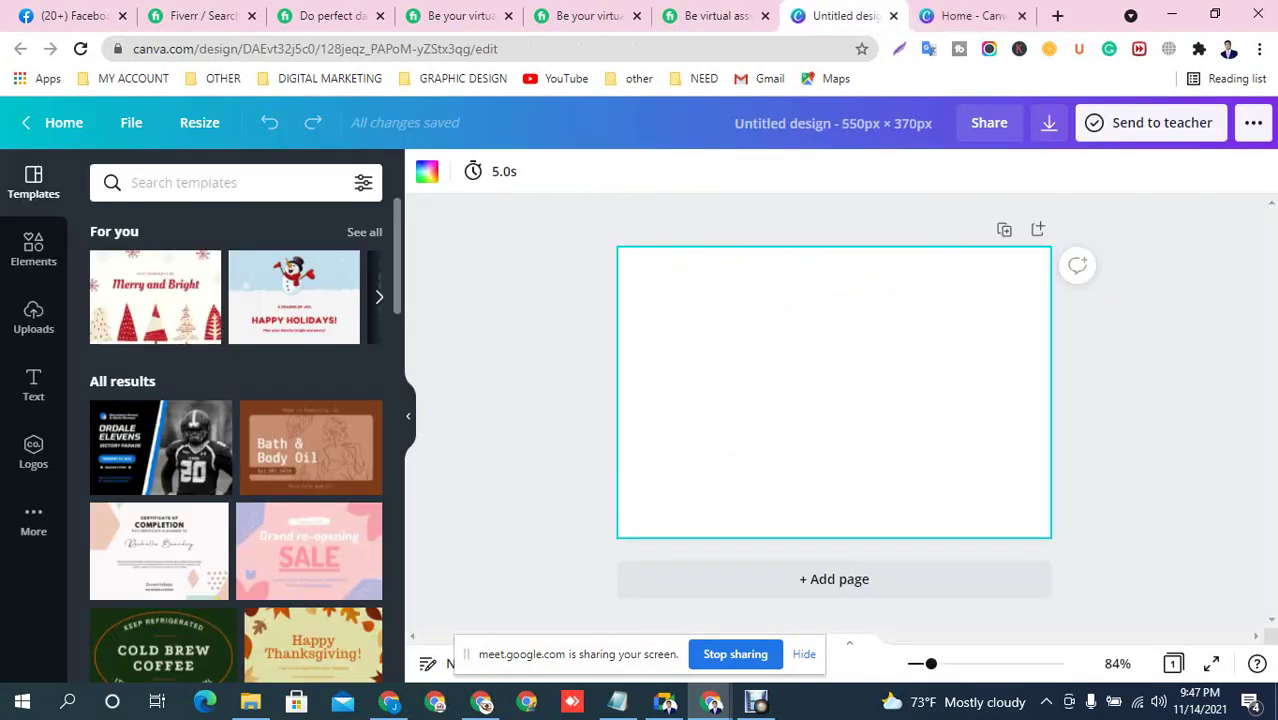
pyautogui.click(712, 15)
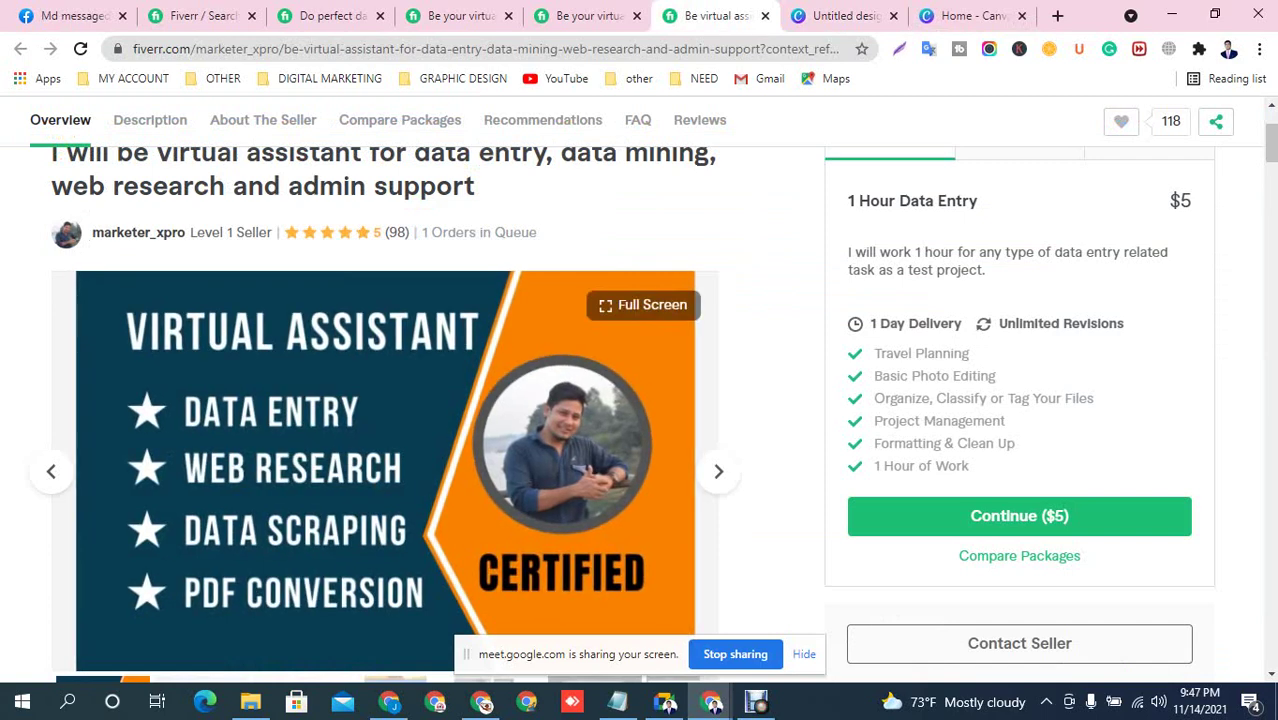
# Set the blank page's background to the custom dark teal #0C5A5D, comparing it with the virtual assistant gig image
pyautogui.hotkey('ctrl', 'Tab')
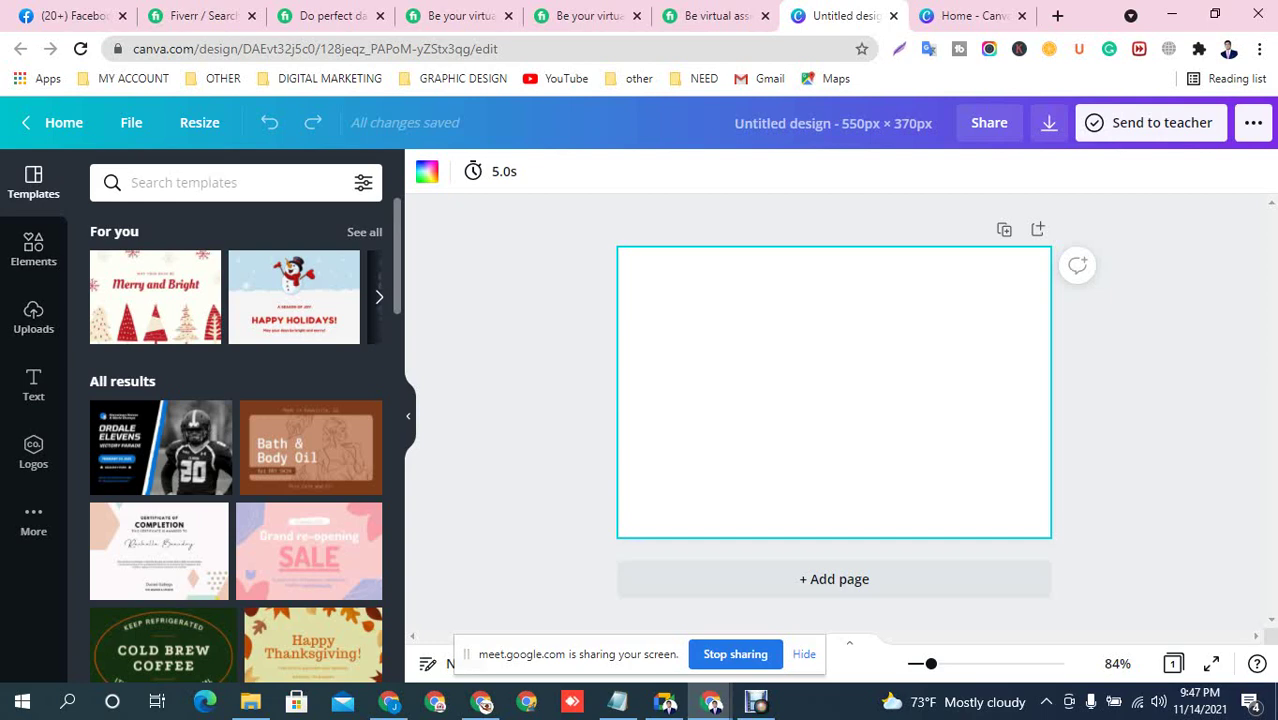
pyautogui.click(427, 172)
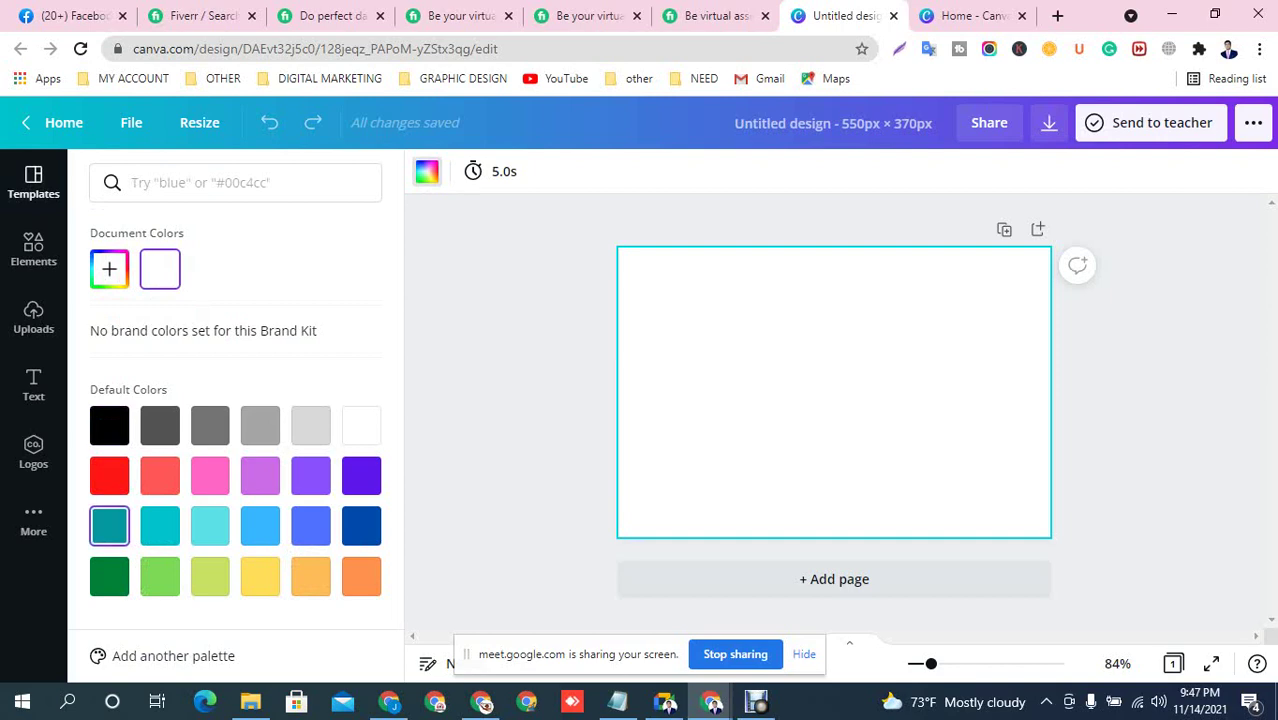
pyautogui.click(109, 526)
pyautogui.click(109, 268)
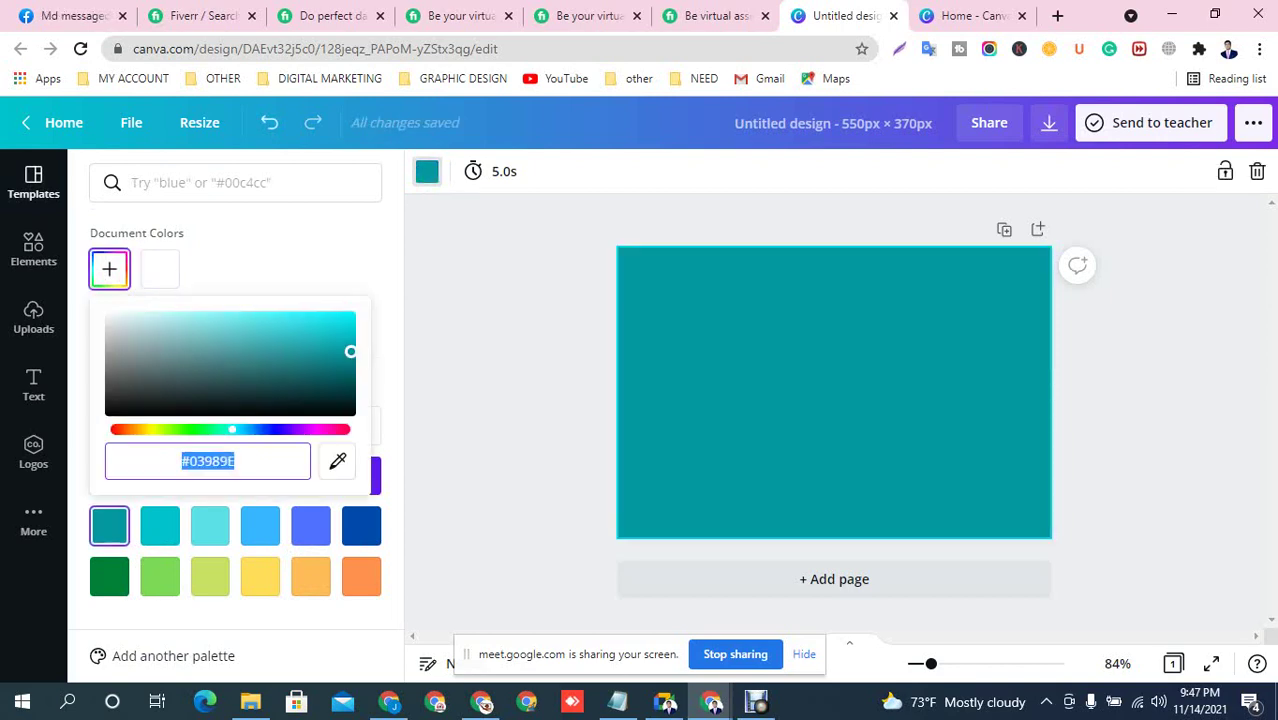
pyautogui.moveTo(350, 352); pyautogui.dragTo(344, 377)
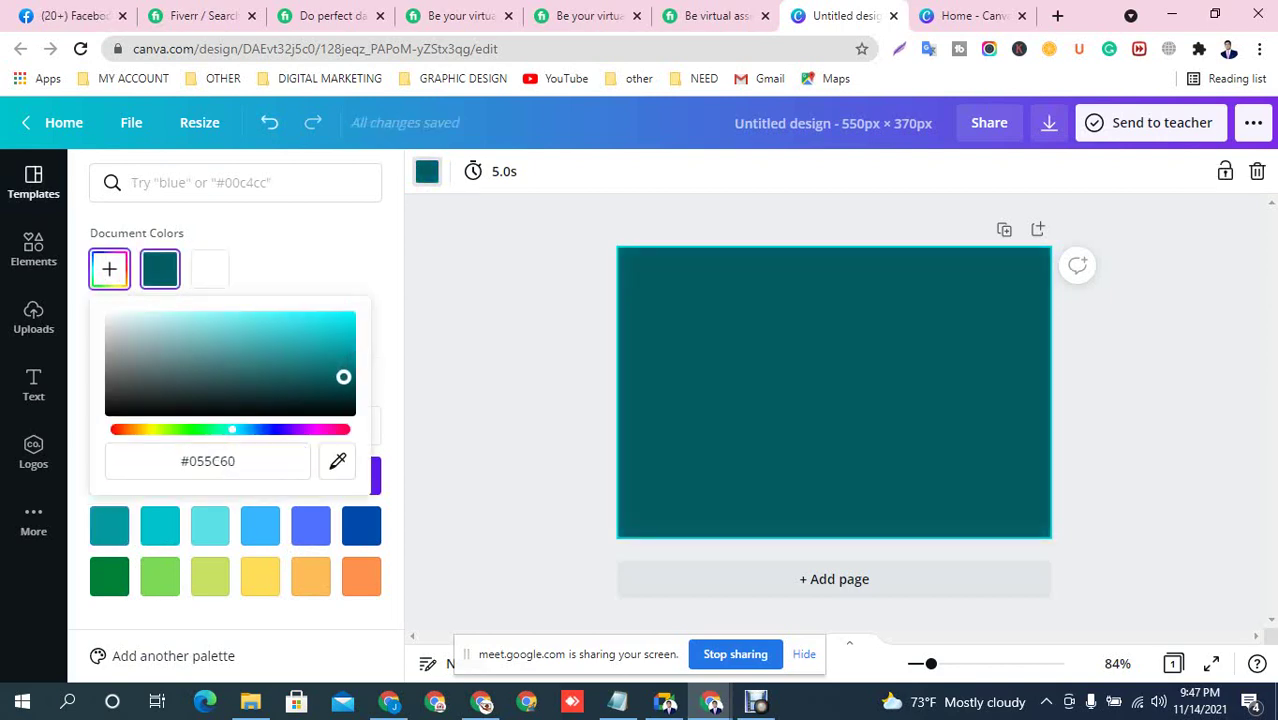
pyautogui.click(710, 15)
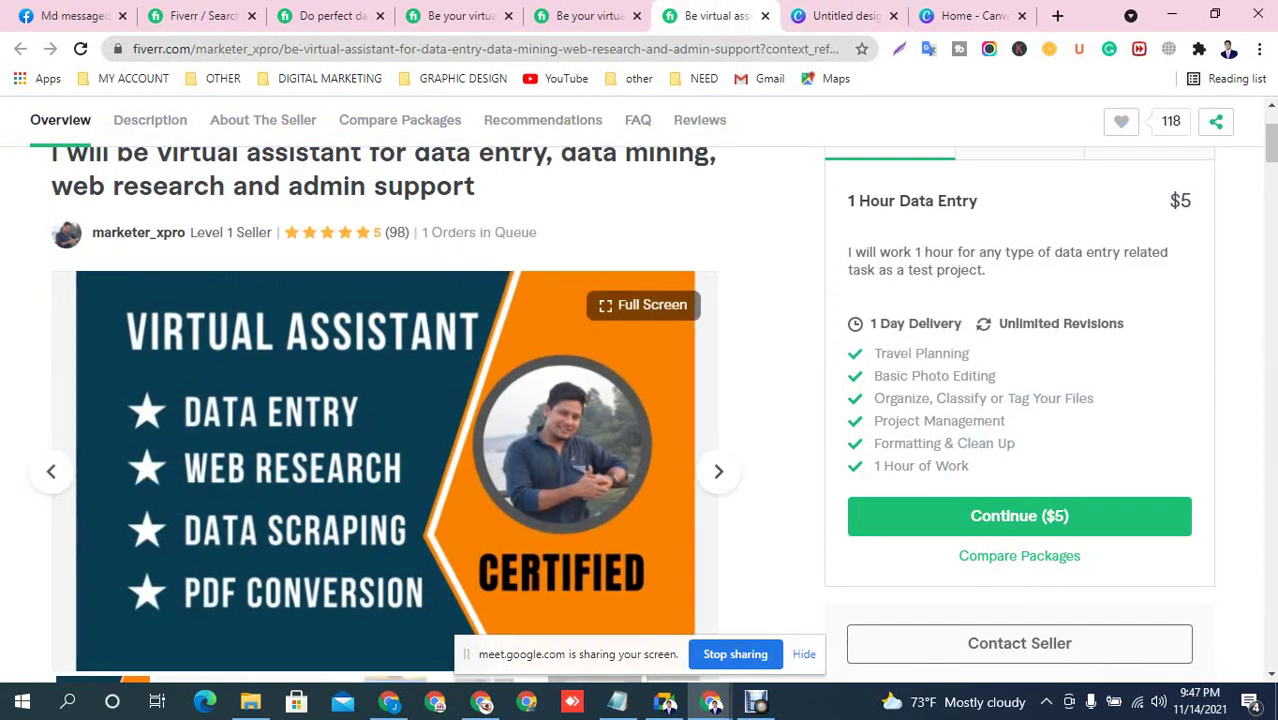
pyautogui.click(845, 15)
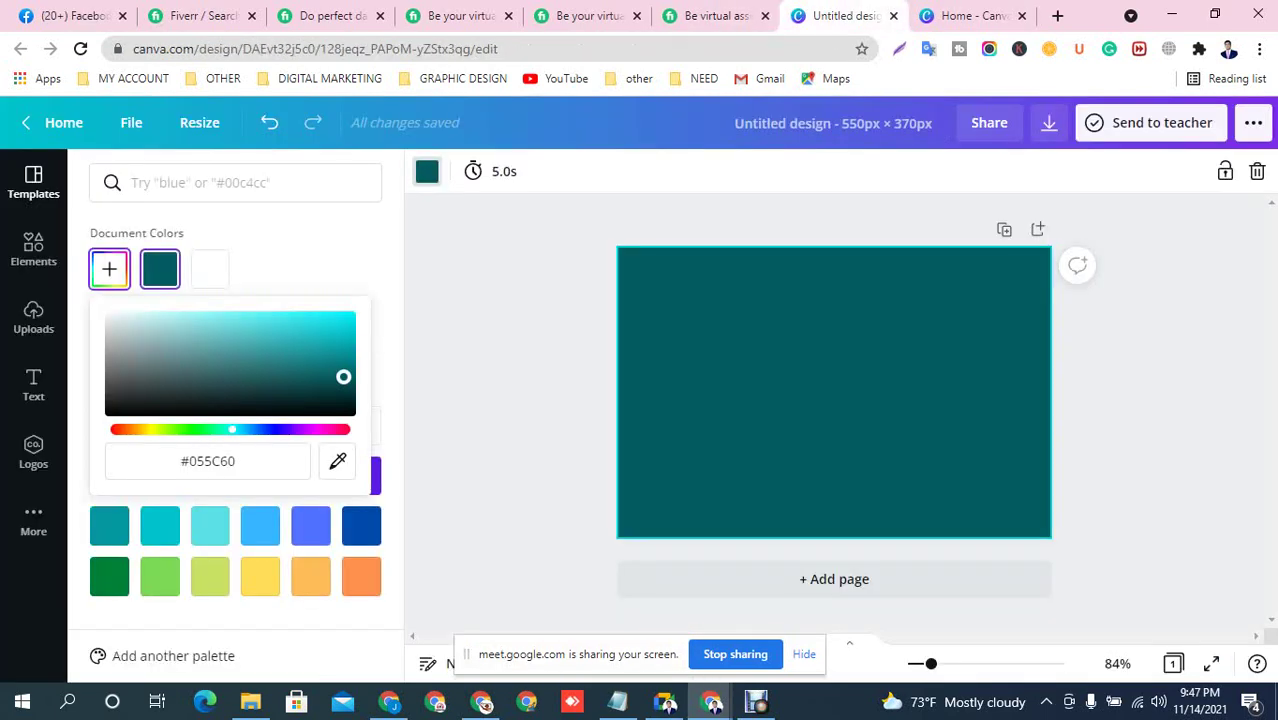
pyautogui.moveTo(344, 377); pyautogui.dragTo(332, 386)
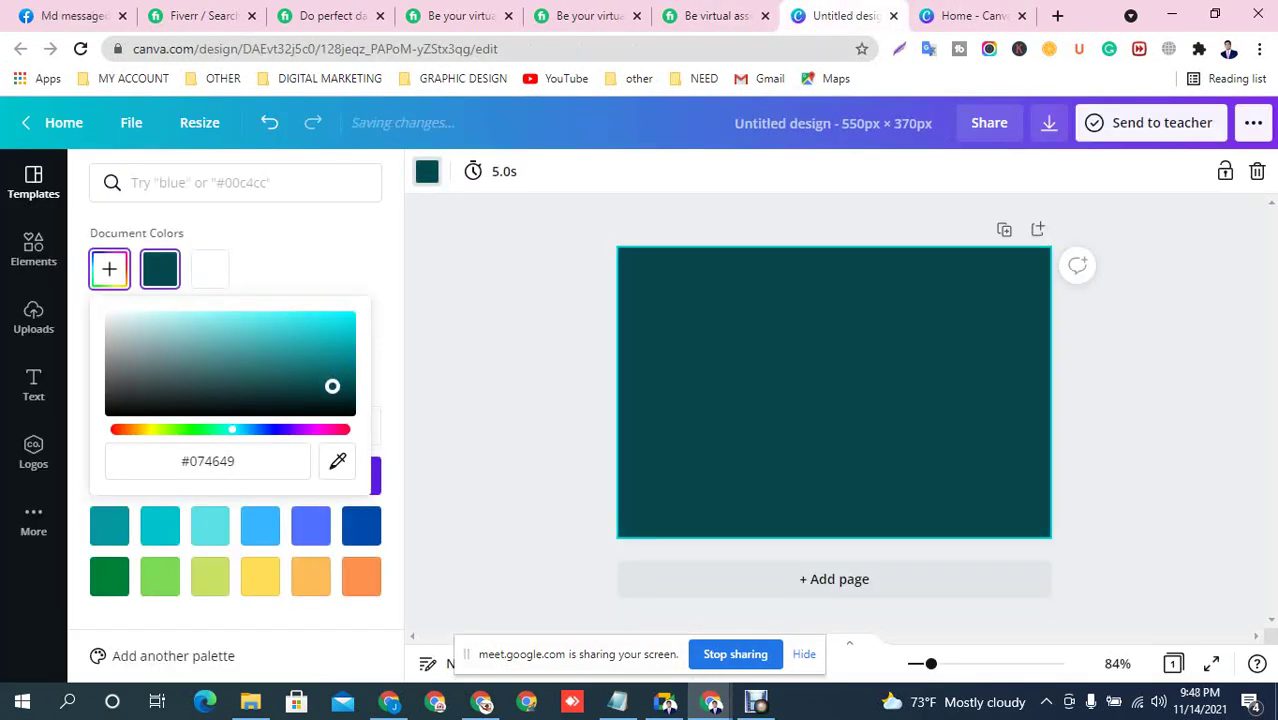
pyautogui.click(710, 15)
pyautogui.click(845, 15)
pyautogui.moveTo(332, 386); pyautogui.dragTo(324, 377)
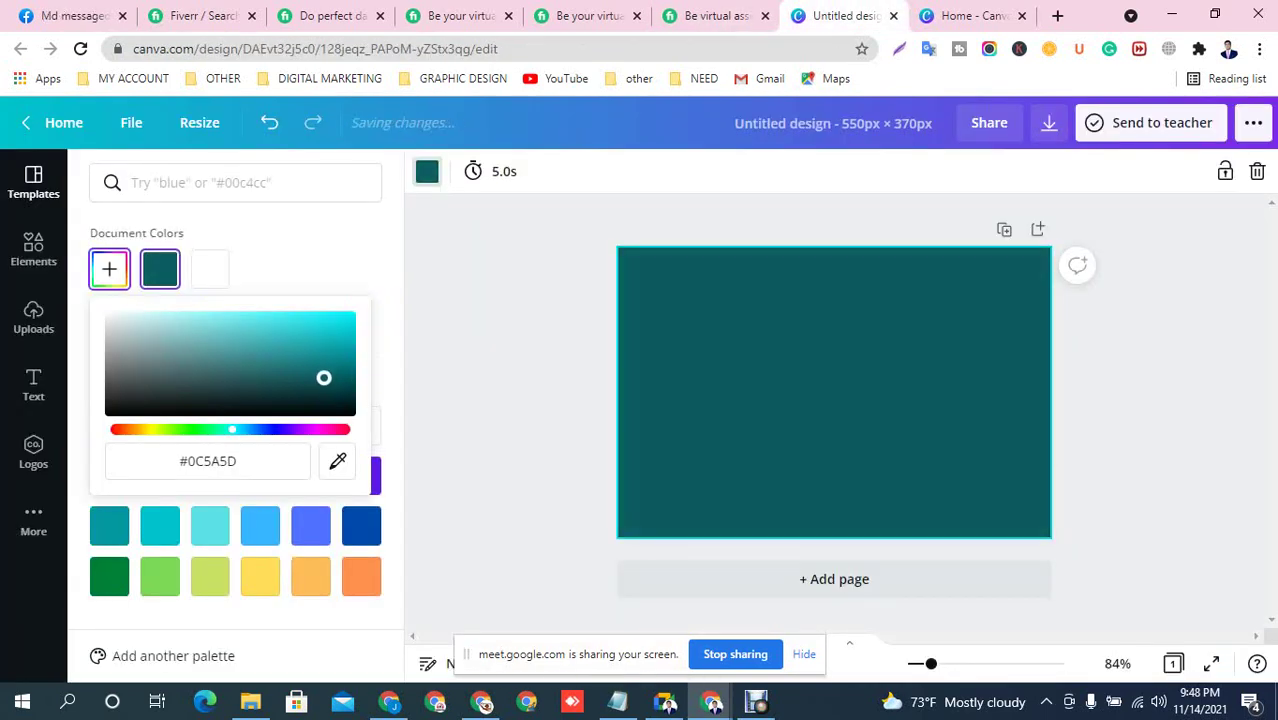
pyautogui.click(745, 377)
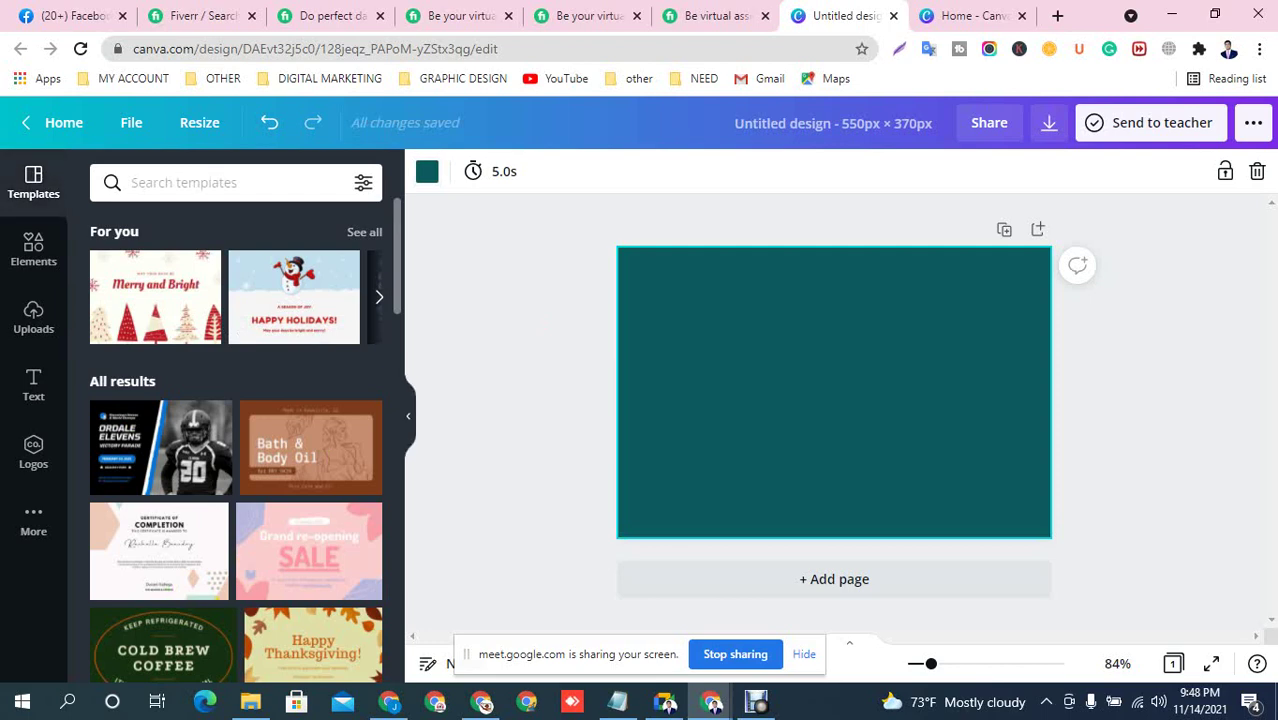
# Check the virtual assistant gig image, add a square shape to the design and enlarge it past the page's lower-right corner
pyautogui.click(715, 15)
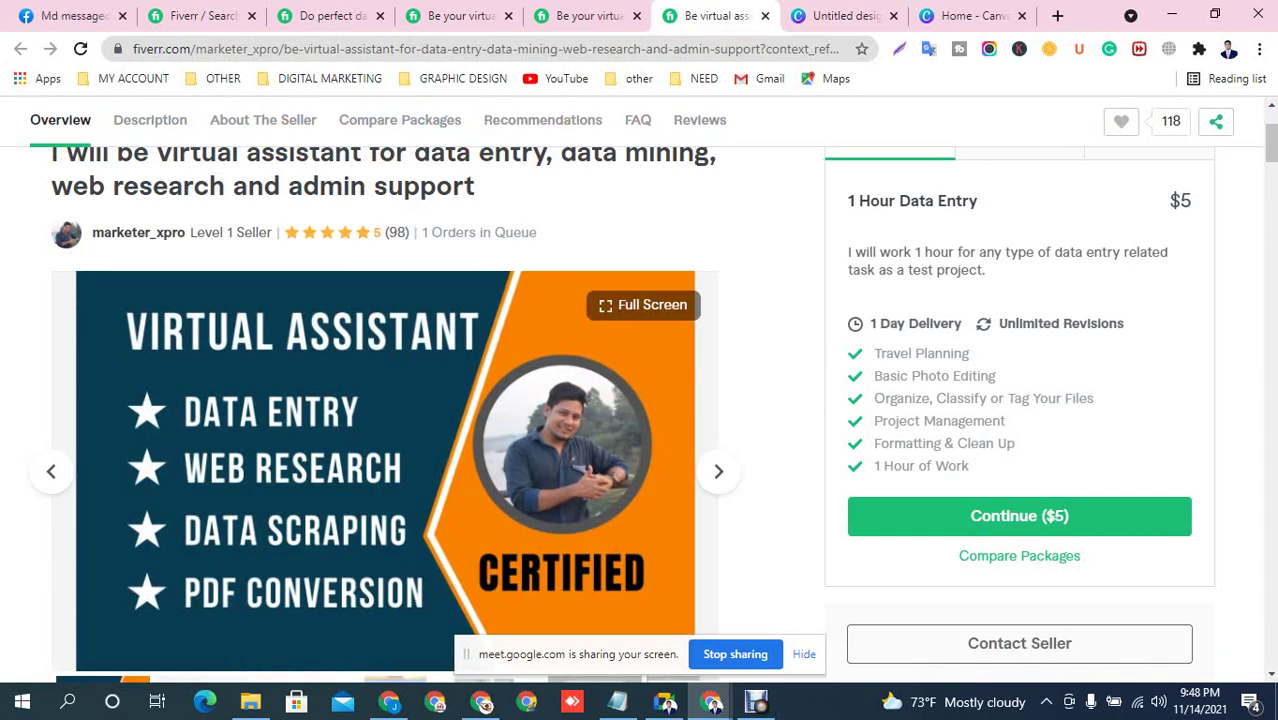
pyautogui.hotkey('ctrl', 'Tab')
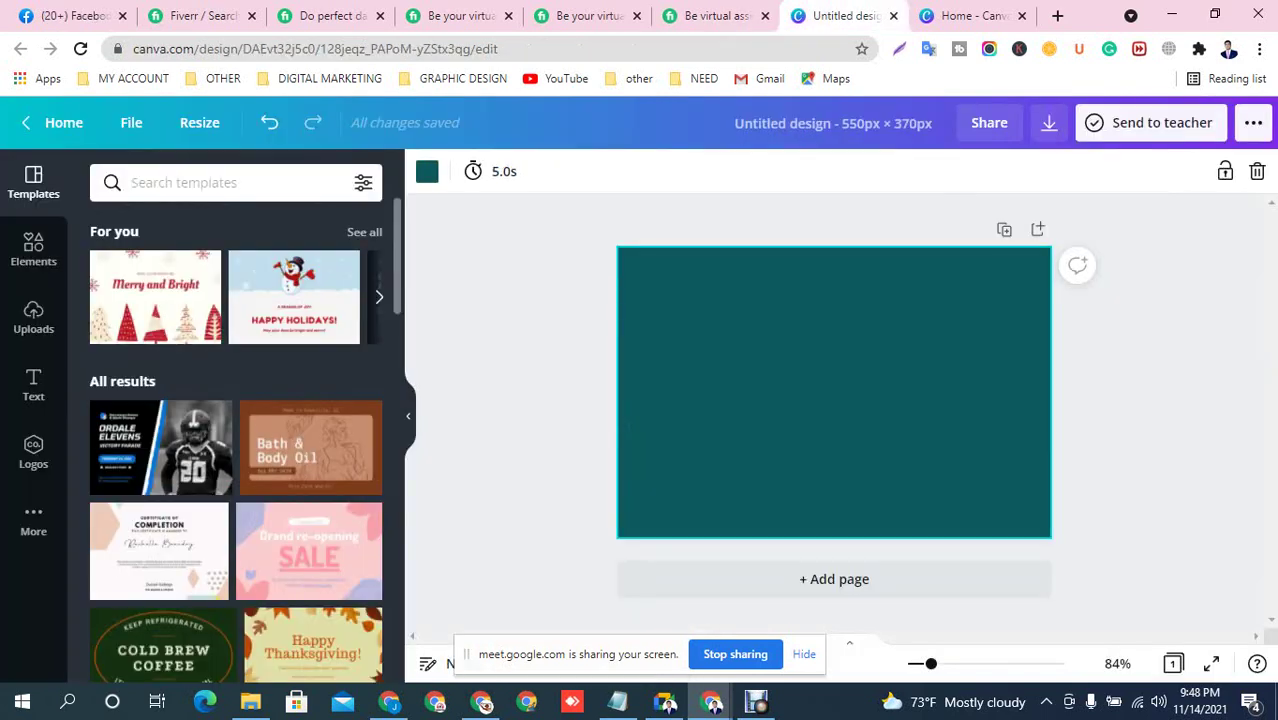
pyautogui.click(33, 249)
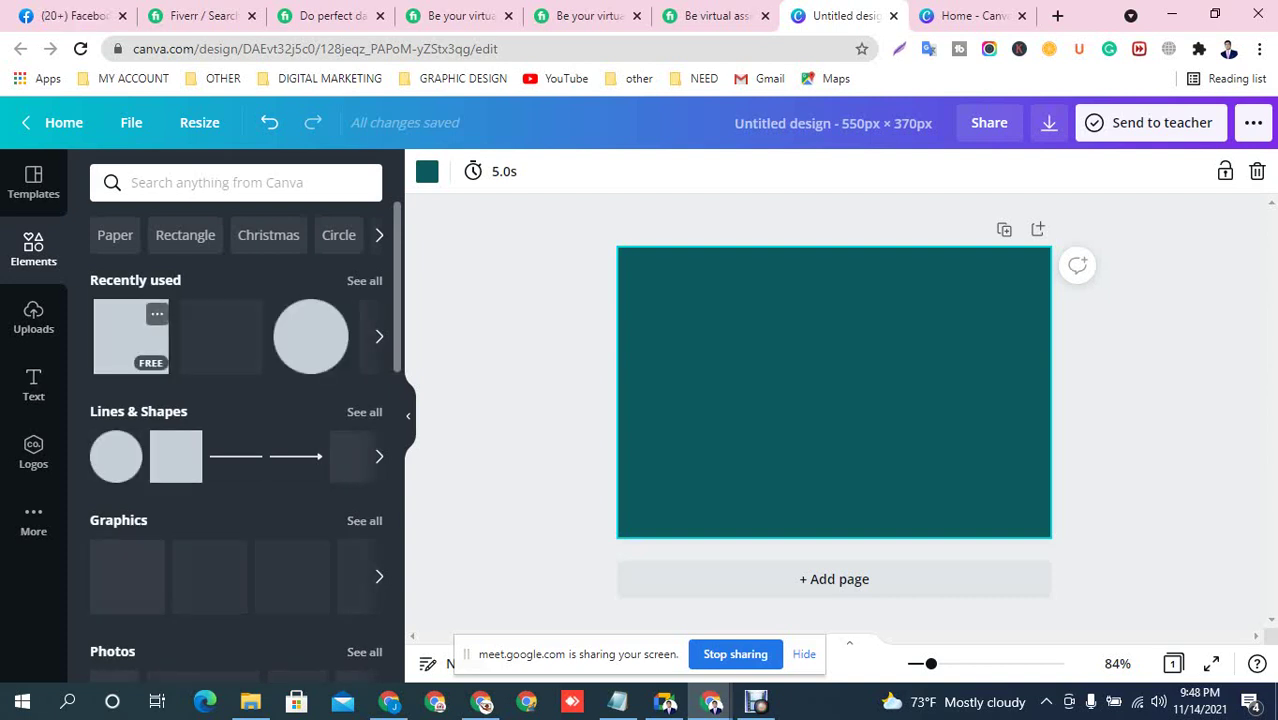
pyautogui.click(131, 336)
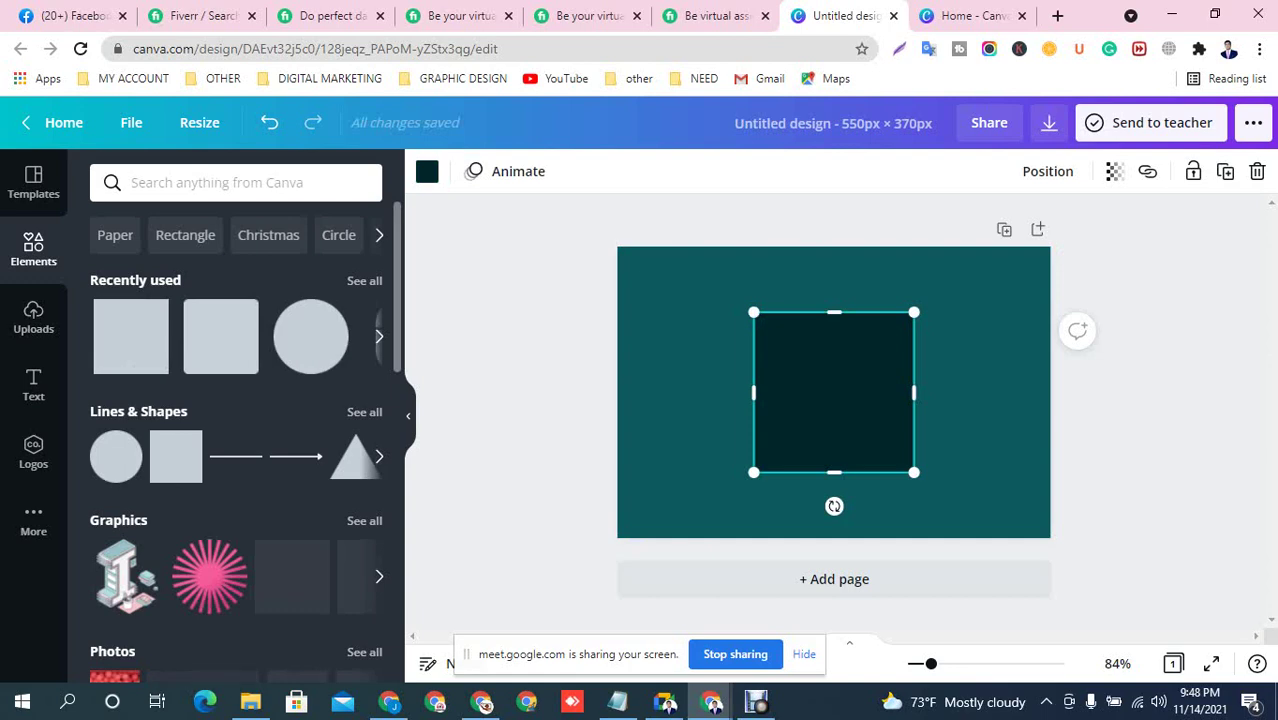
pyautogui.moveTo(913, 472); pyautogui.dragTo(1094, 653)
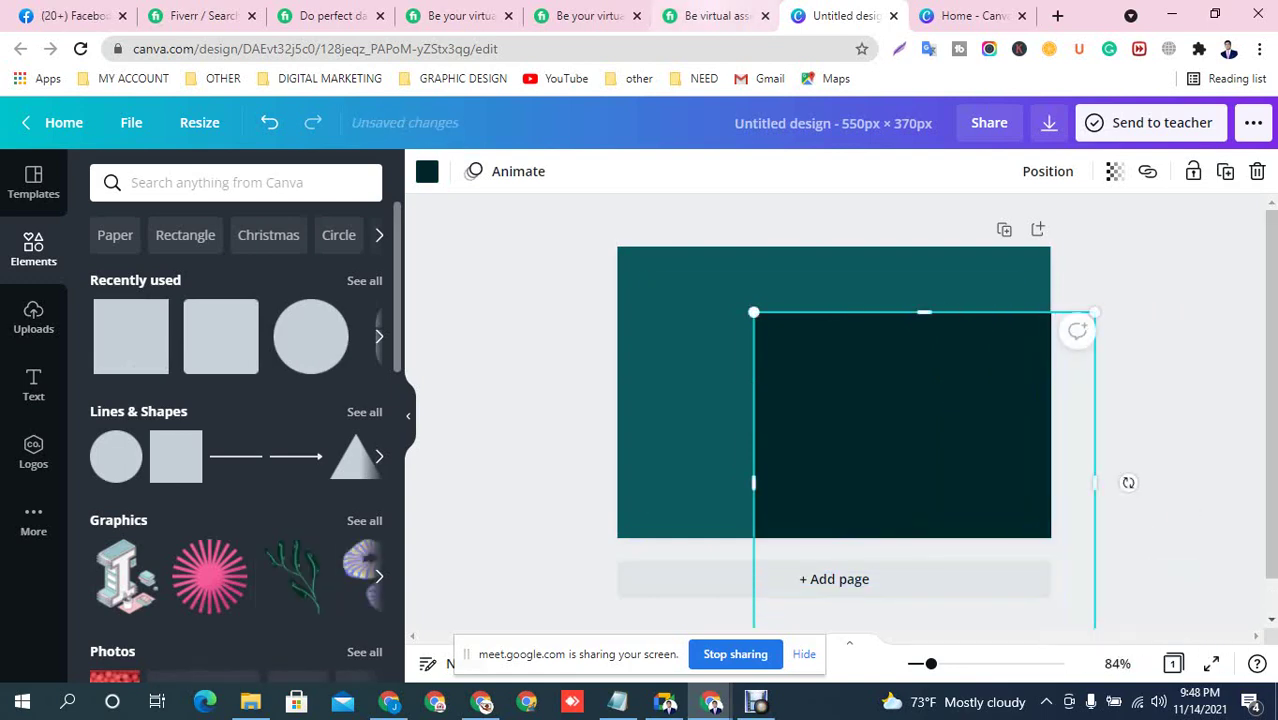
# Fill the square with the custom orange #FF6B00, using the virtual assistant gig image as the colour reference
pyautogui.click(712, 16)
pyautogui.click(845, 16)
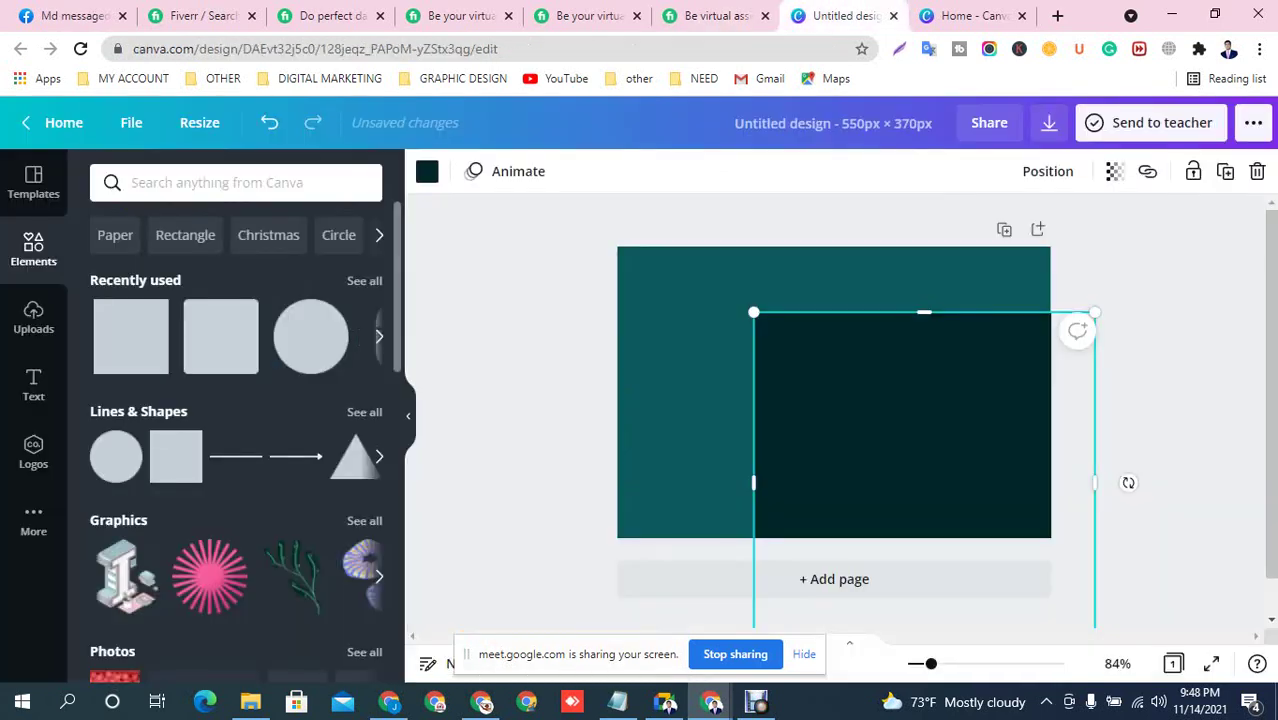
pyautogui.click(427, 172)
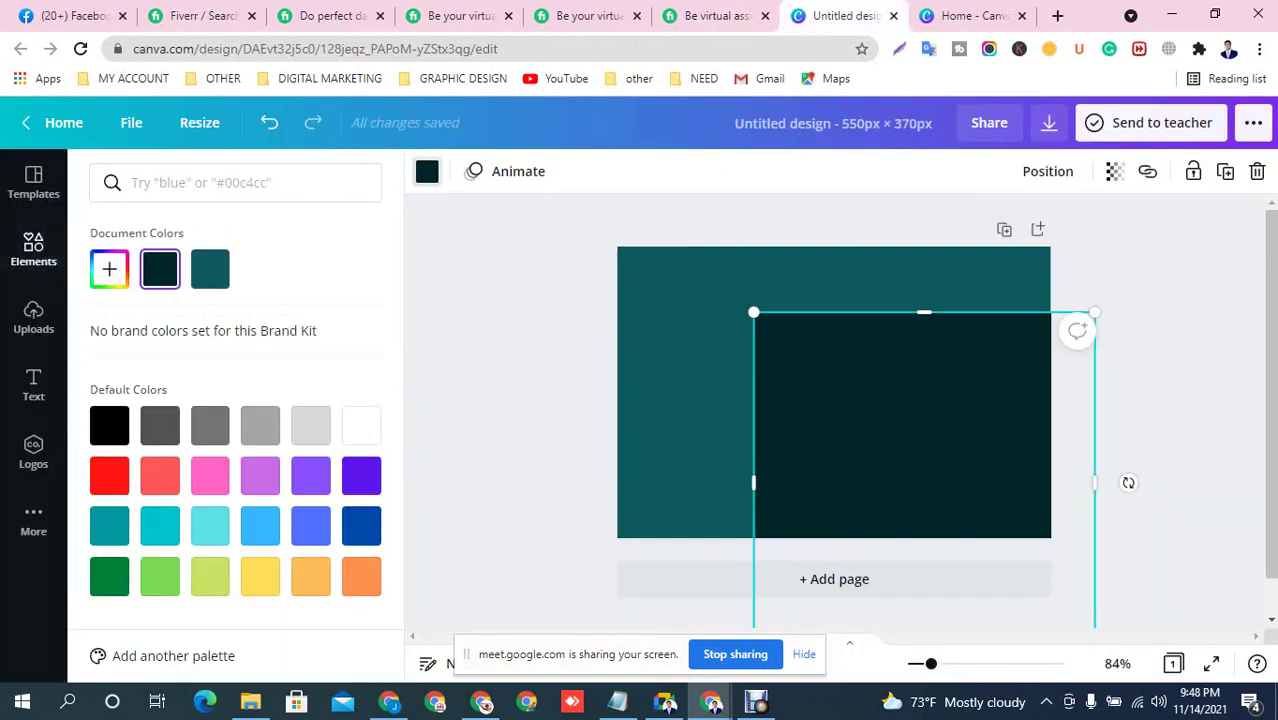
pyautogui.click(109, 269)
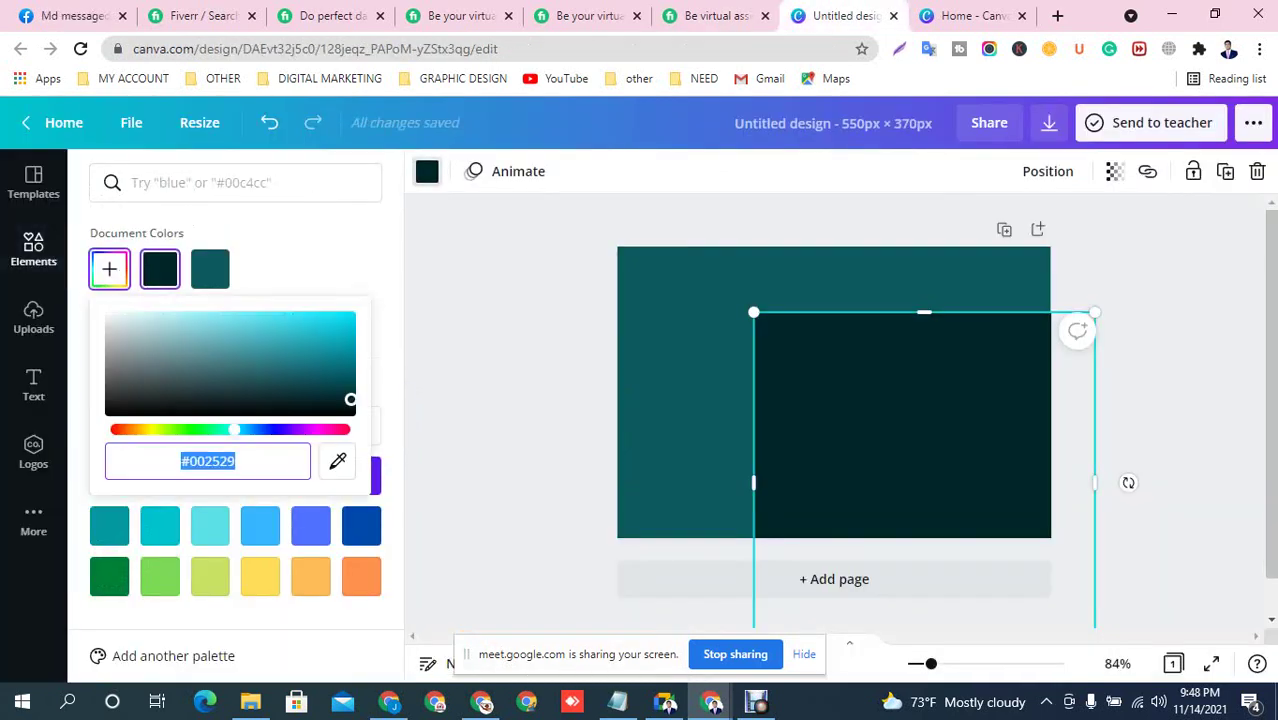
pyautogui.click(132, 429)
pyautogui.moveTo(350, 399); pyautogui.dragTo(350, 317)
pyautogui.click(33, 249)
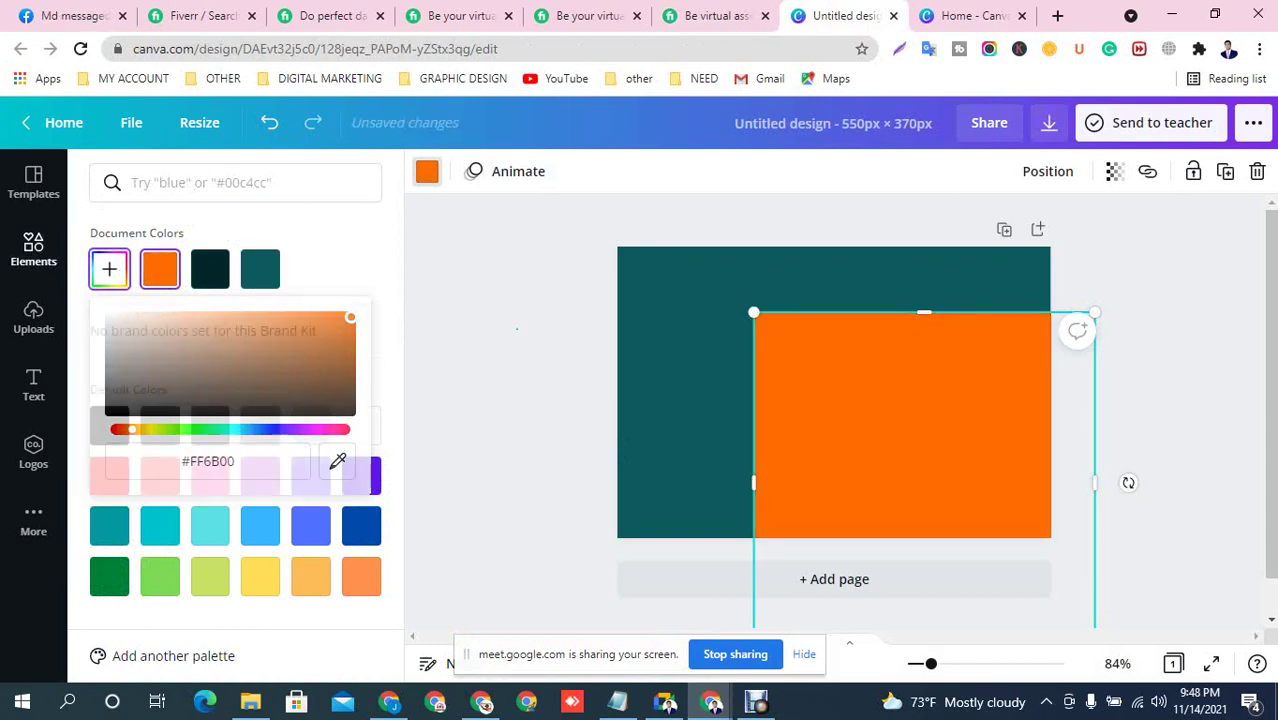
# Rotate the orange square about 31° and position its corner pointing left across the page's right part, using the gig image as reference
pyautogui.moveTo(924, 470); pyautogui.dragTo(1021, 333)
pyautogui.click(712, 16)
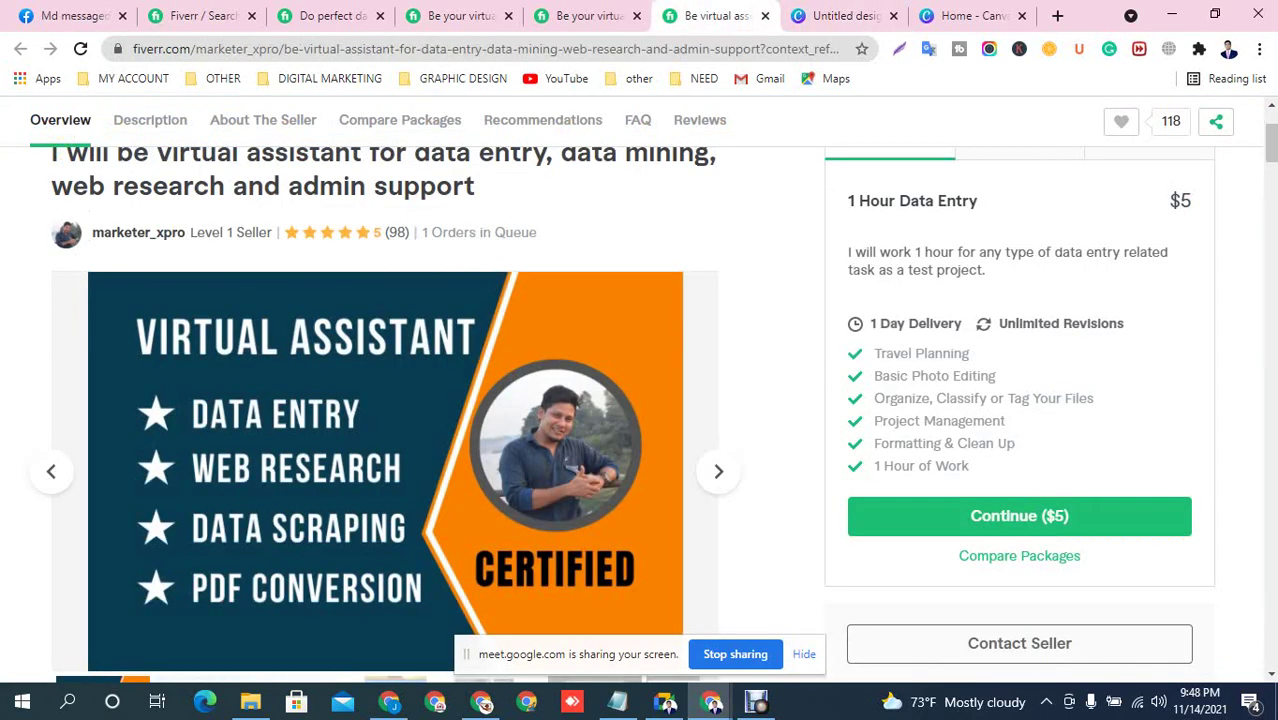
pyautogui.scroll(-1, 560, 400)
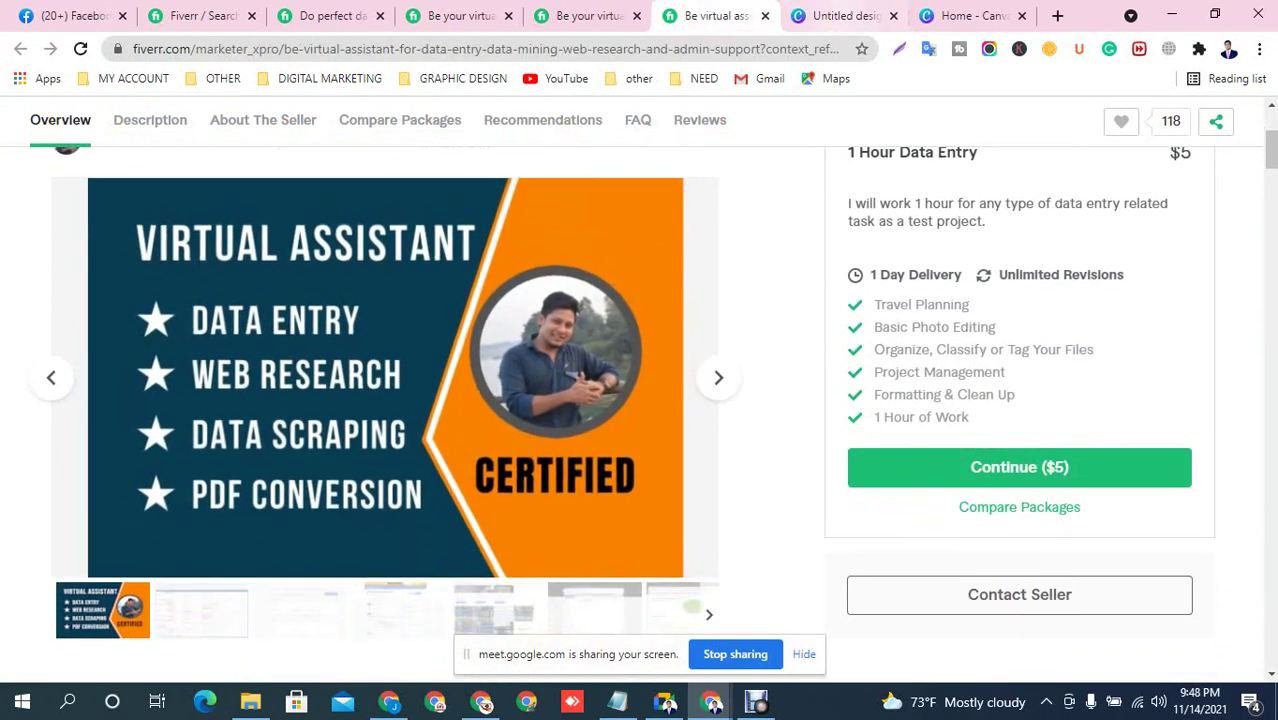
pyautogui.hotkey('ctrl', 'Tab')
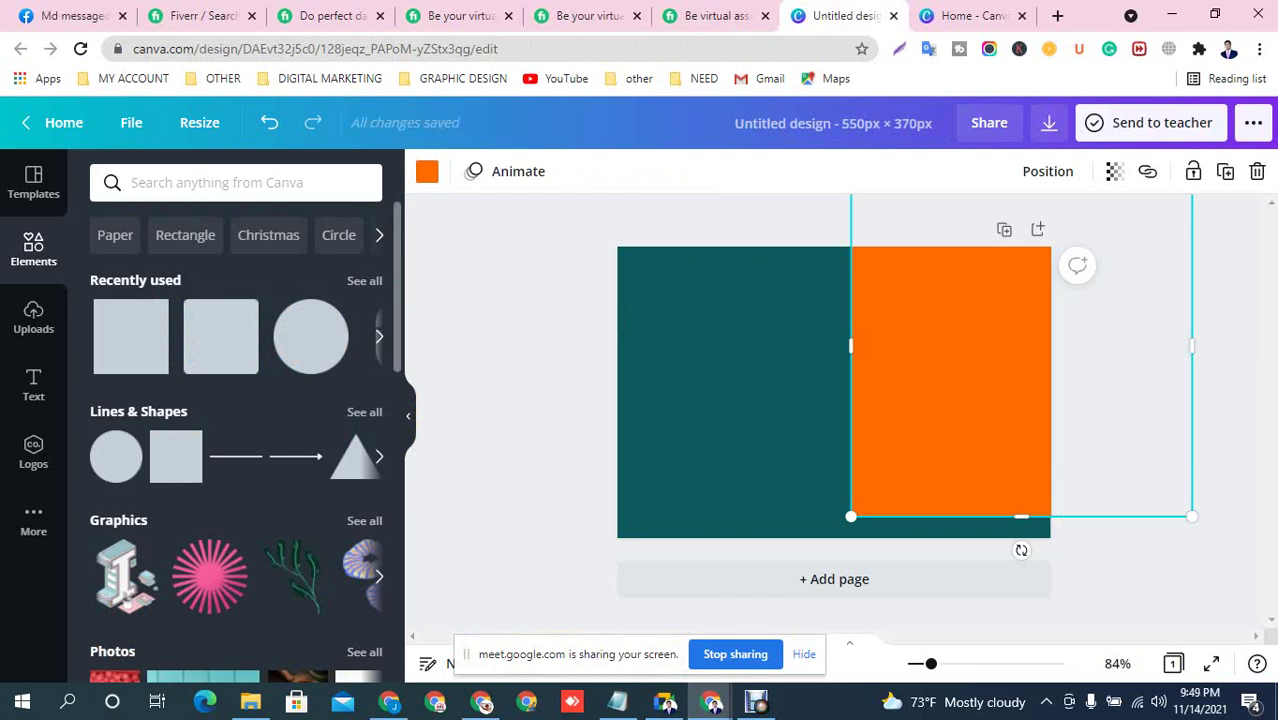
pyautogui.moveTo(1021, 550); pyautogui.dragTo(917, 521)
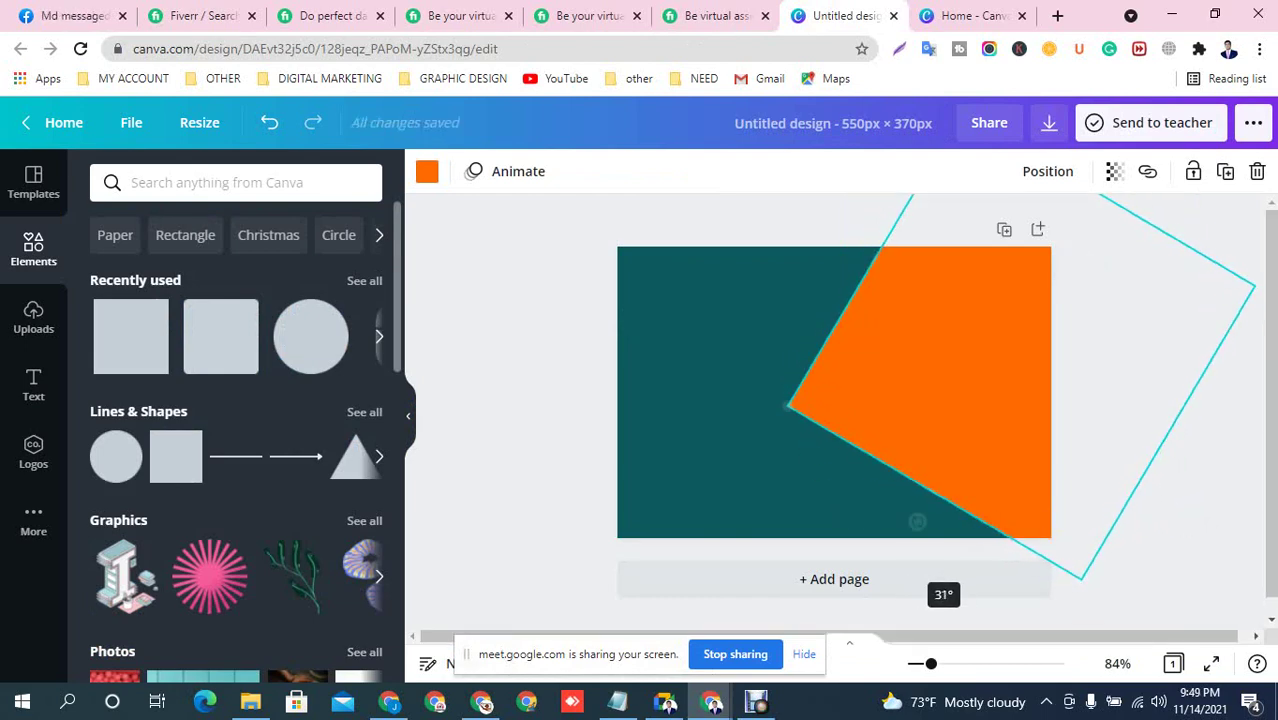
pyautogui.moveTo(940, 400); pyautogui.dragTo(1002, 462)
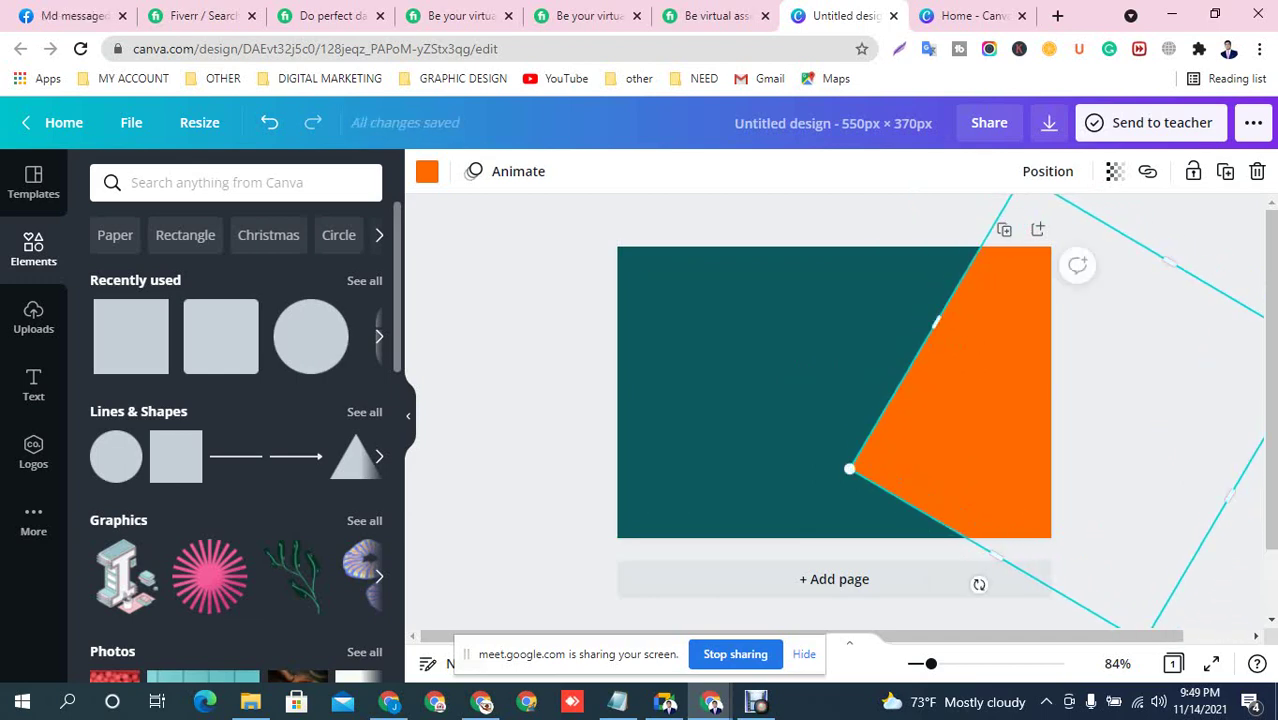
# Compare with the gig image, then enlarge the rotated orange square and reposition it so its corner points into the teal area
pyautogui.click(715, 15)
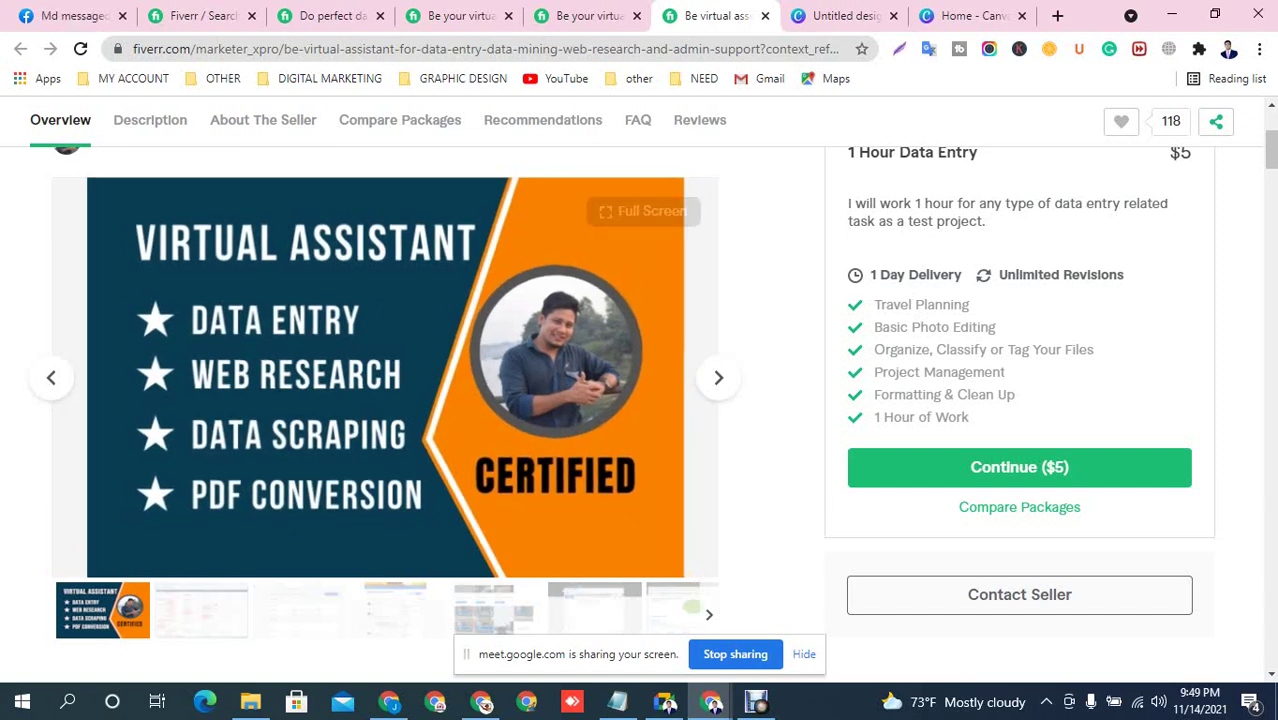
pyautogui.click(845, 16)
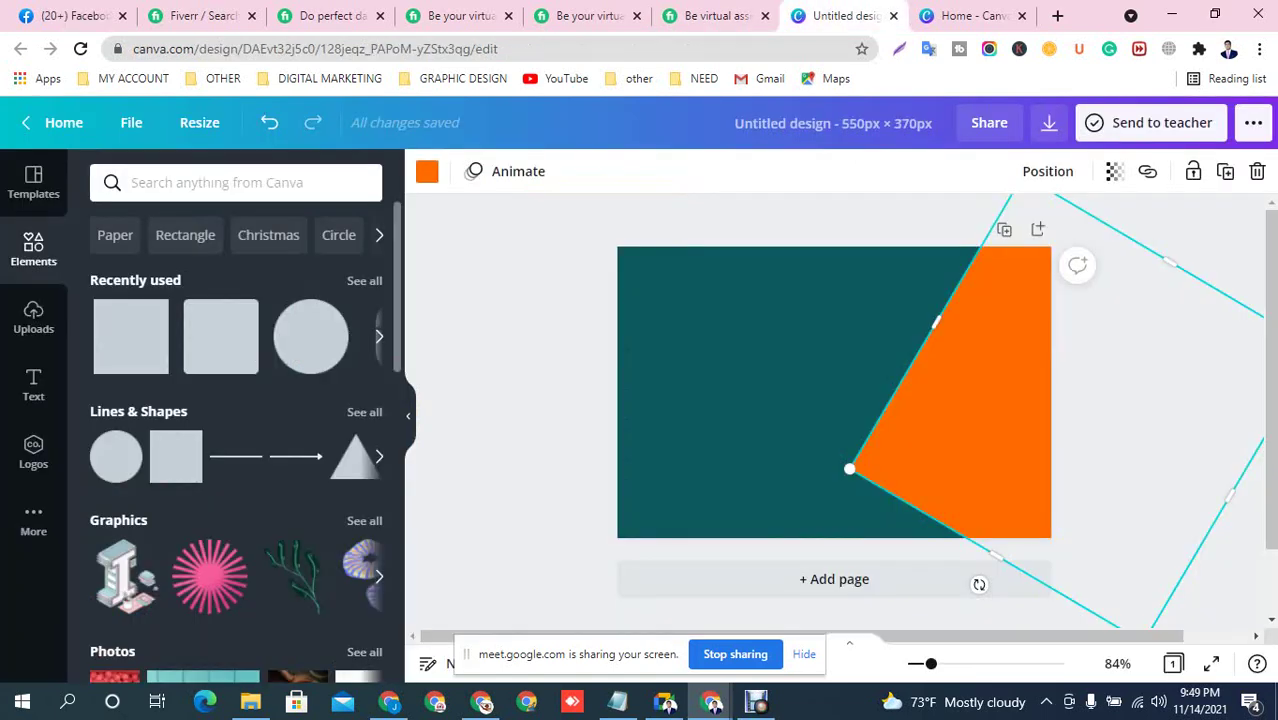
pyautogui.scroll(-2, 834, 400)
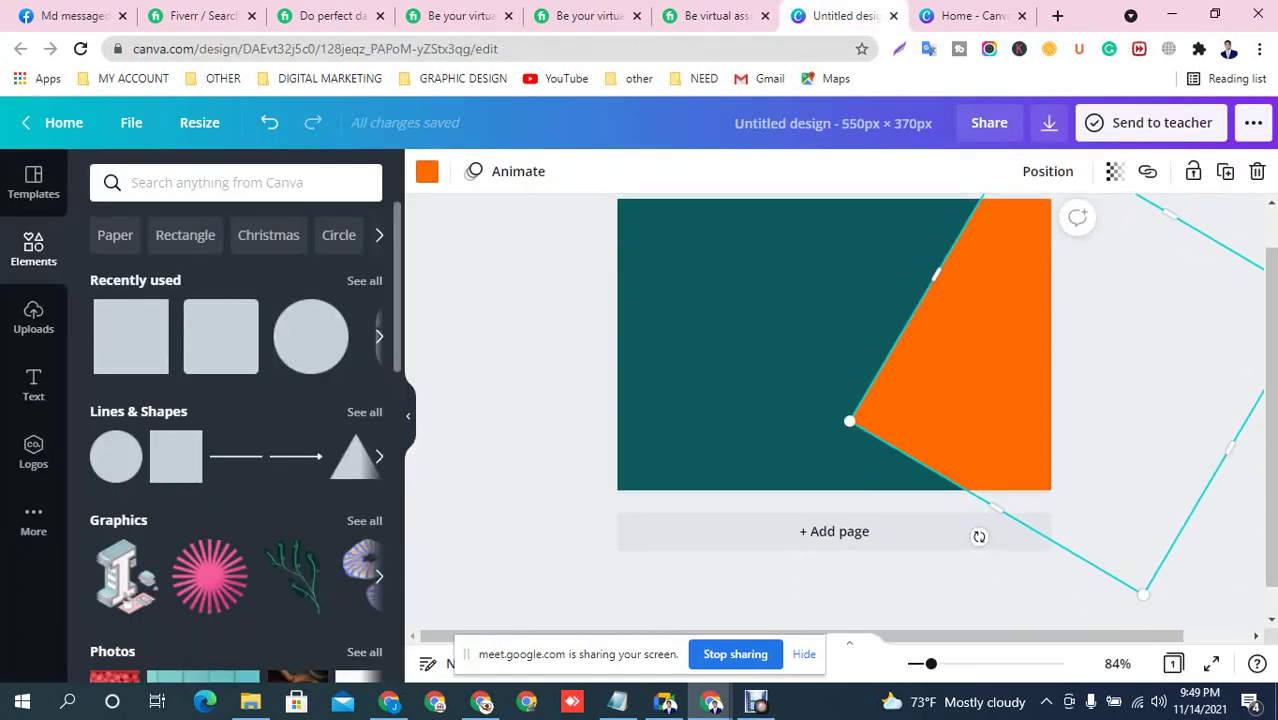
pyautogui.moveTo(1143, 562); pyautogui.dragTo(1185, 645)
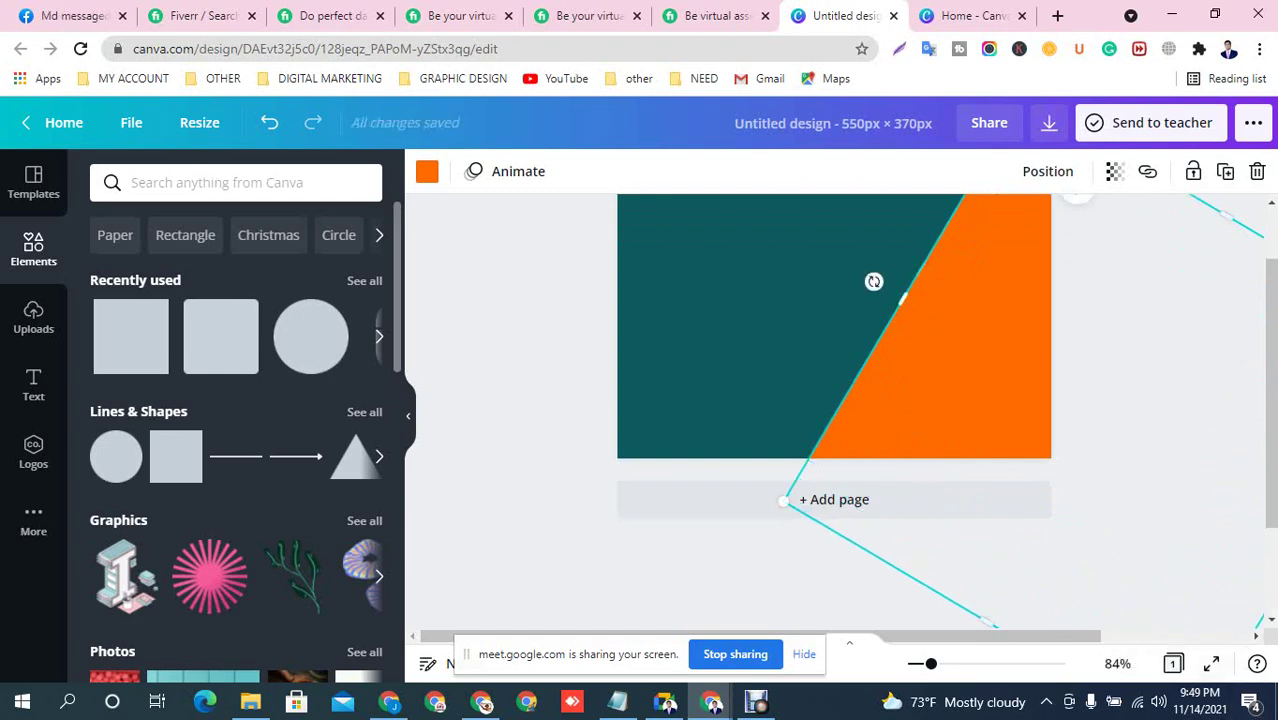
pyautogui.moveTo(870, 282); pyautogui.dragTo(920, 200)
pyautogui.scroll(2, 1025, 628)
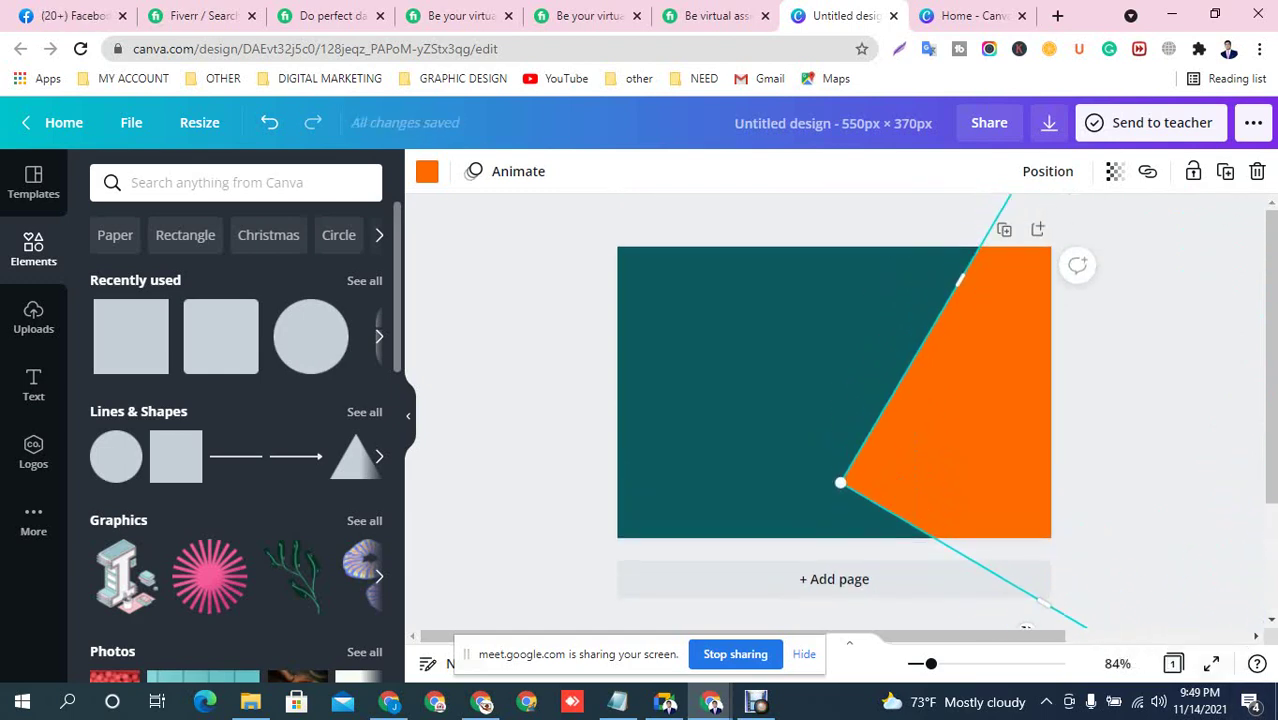
# Rotate the orange square to a steeper left edge, shift it back toward the page's right side, and compare it with the gig image
pyautogui.moveTo(1025, 628); pyautogui.dragTo(803, 596)
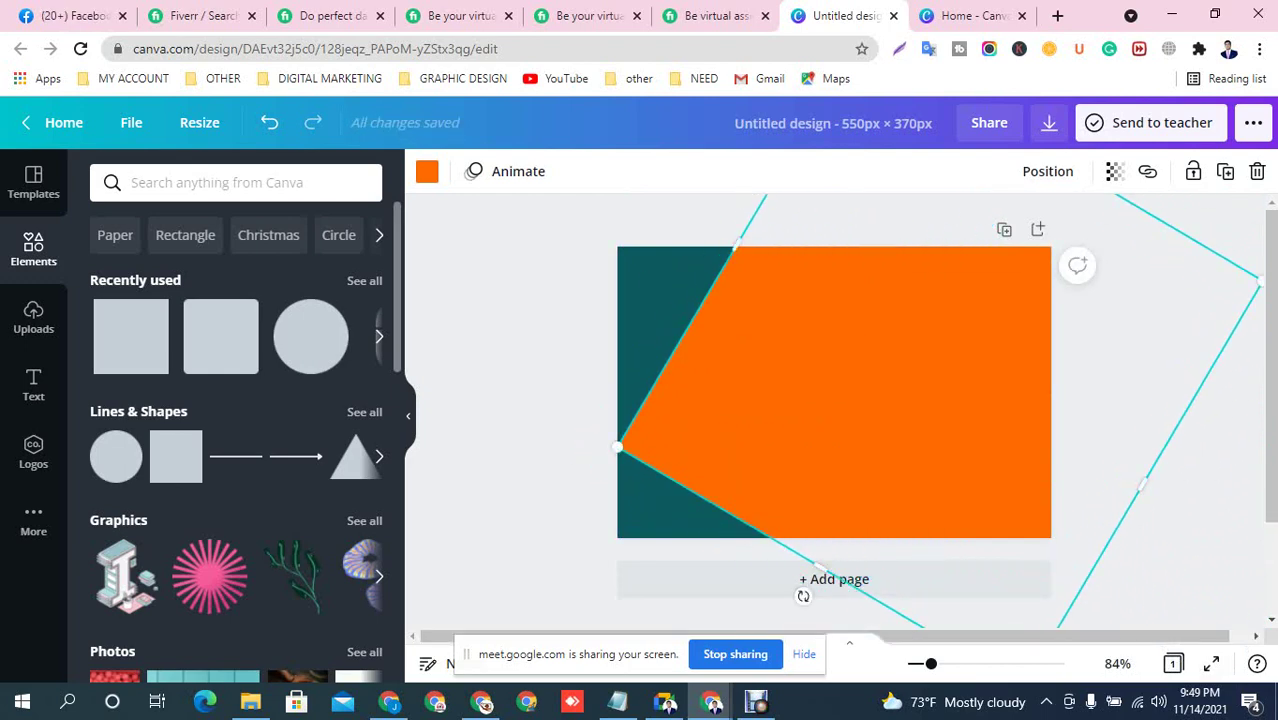
pyautogui.scroll(-2, 803, 596)
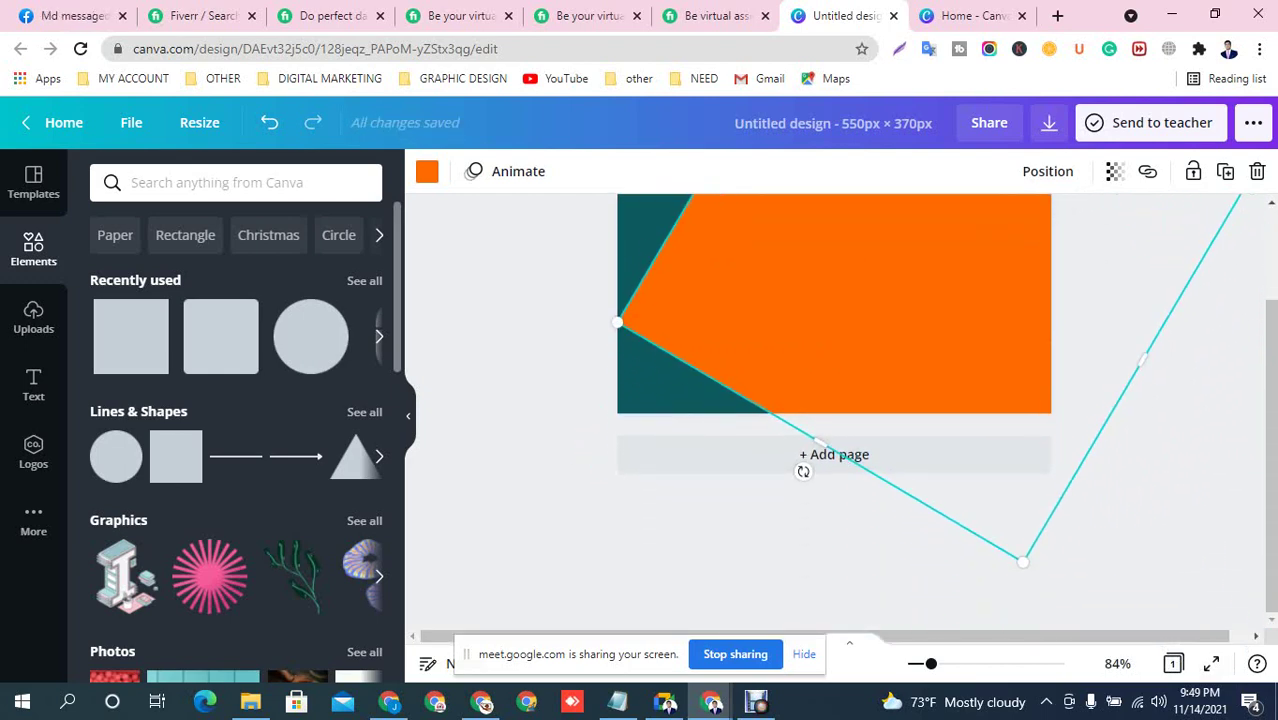
pyautogui.moveTo(803, 471); pyautogui.dragTo(1069, 491)
pyautogui.scroll(2, 861, 522)
pyautogui.click(714, 16)
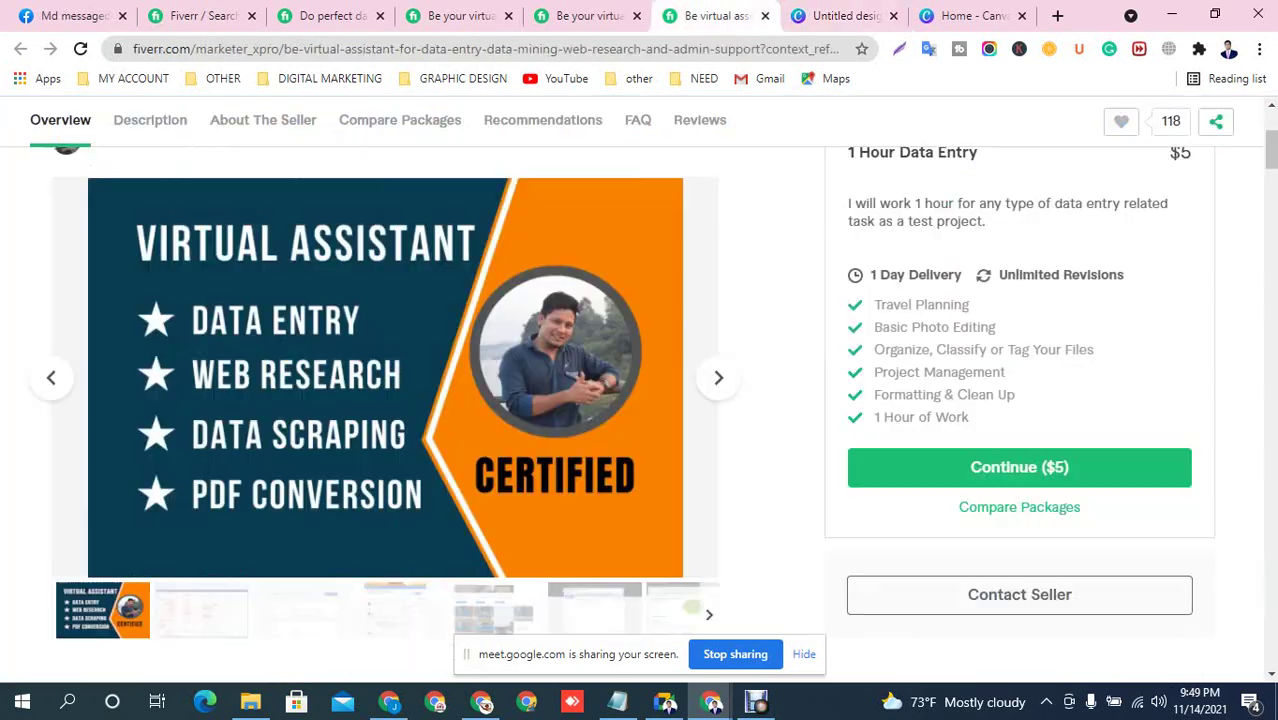
pyautogui.hotkey('ctrl', 'Tab')
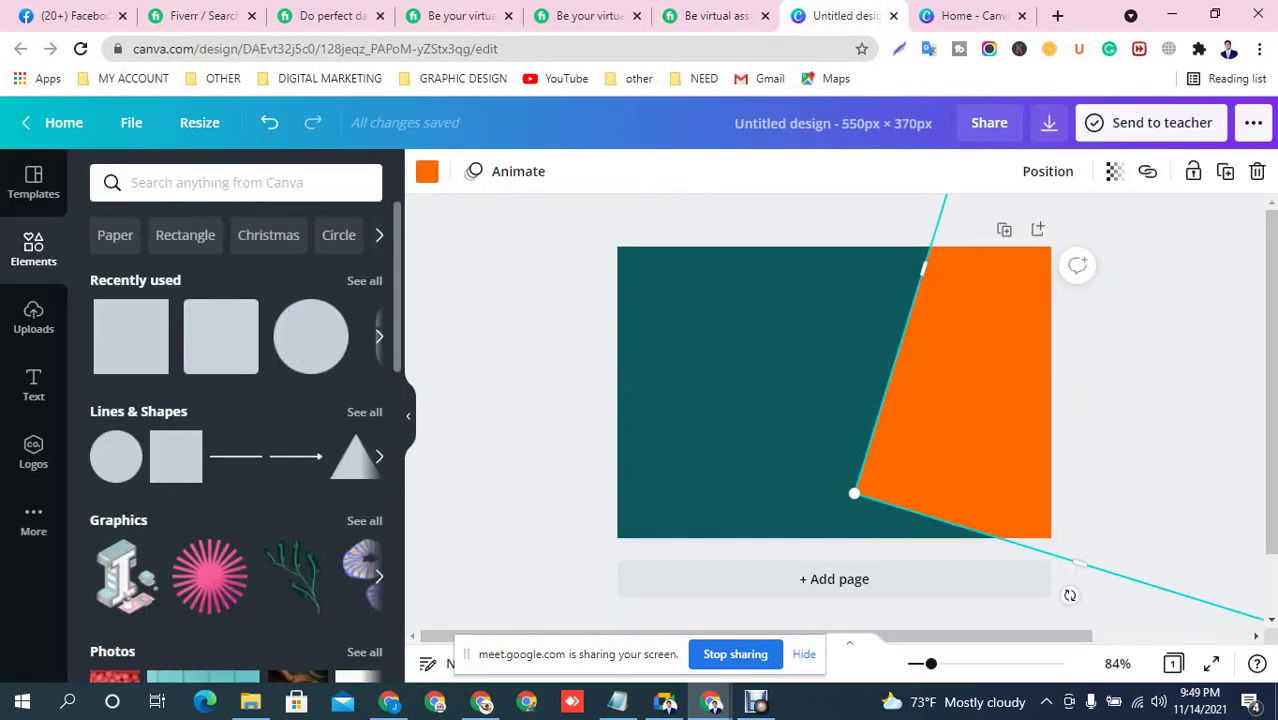
# Tilt the orange square further and raise its left corner toward the page's mid-height, comparing the angle with the gig image
pyautogui.scroll(-2, 840, 400)
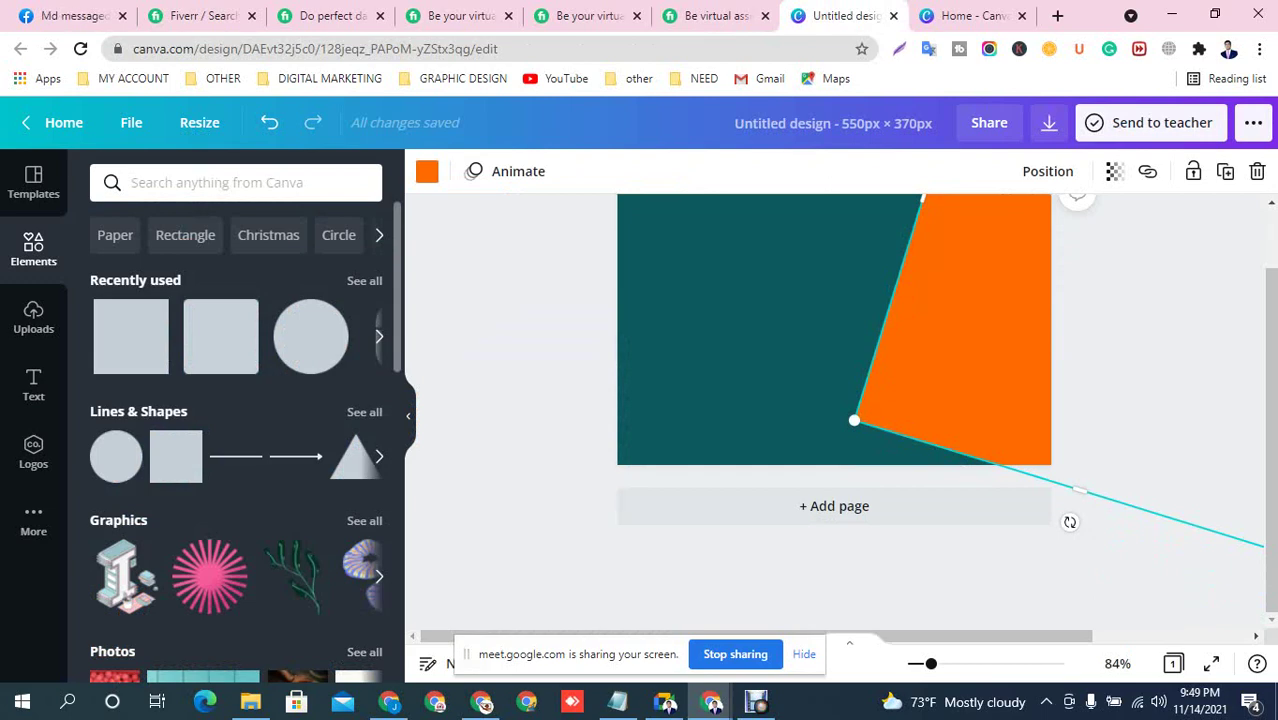
pyautogui.moveTo(1070, 521); pyautogui.dragTo(1032, 545)
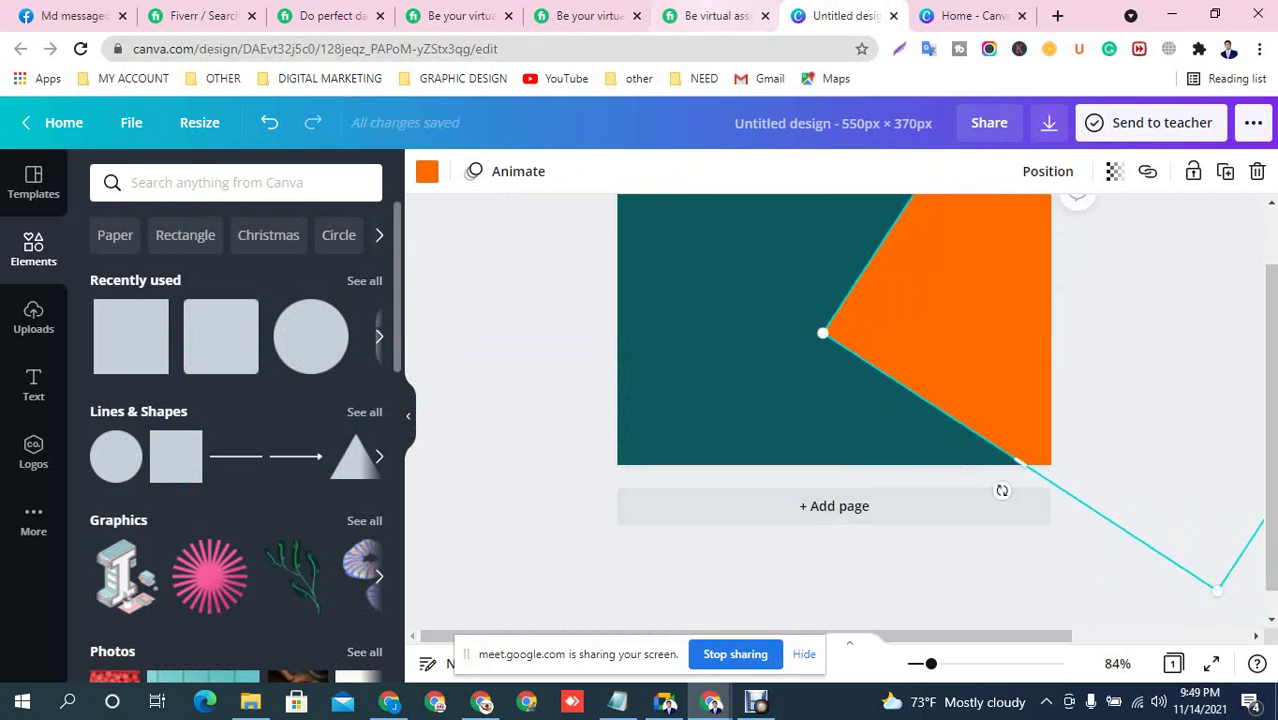
pyautogui.click(708, 16)
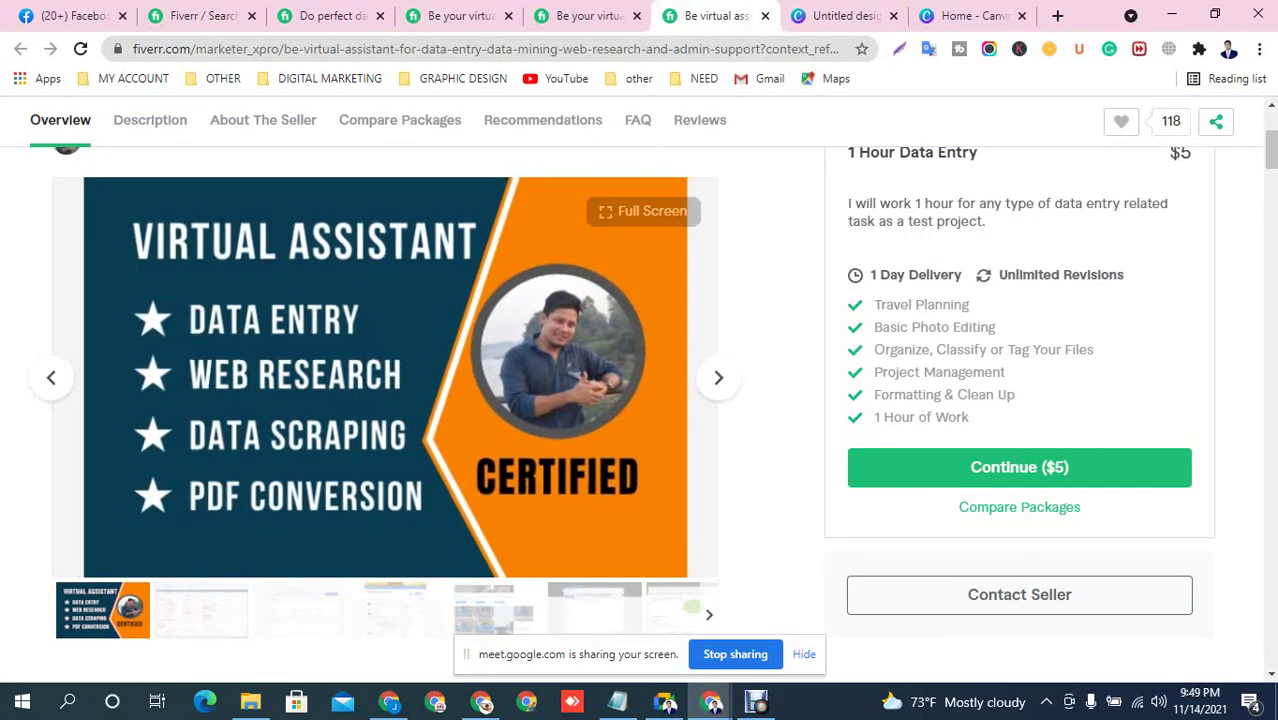
pyautogui.click(845, 16)
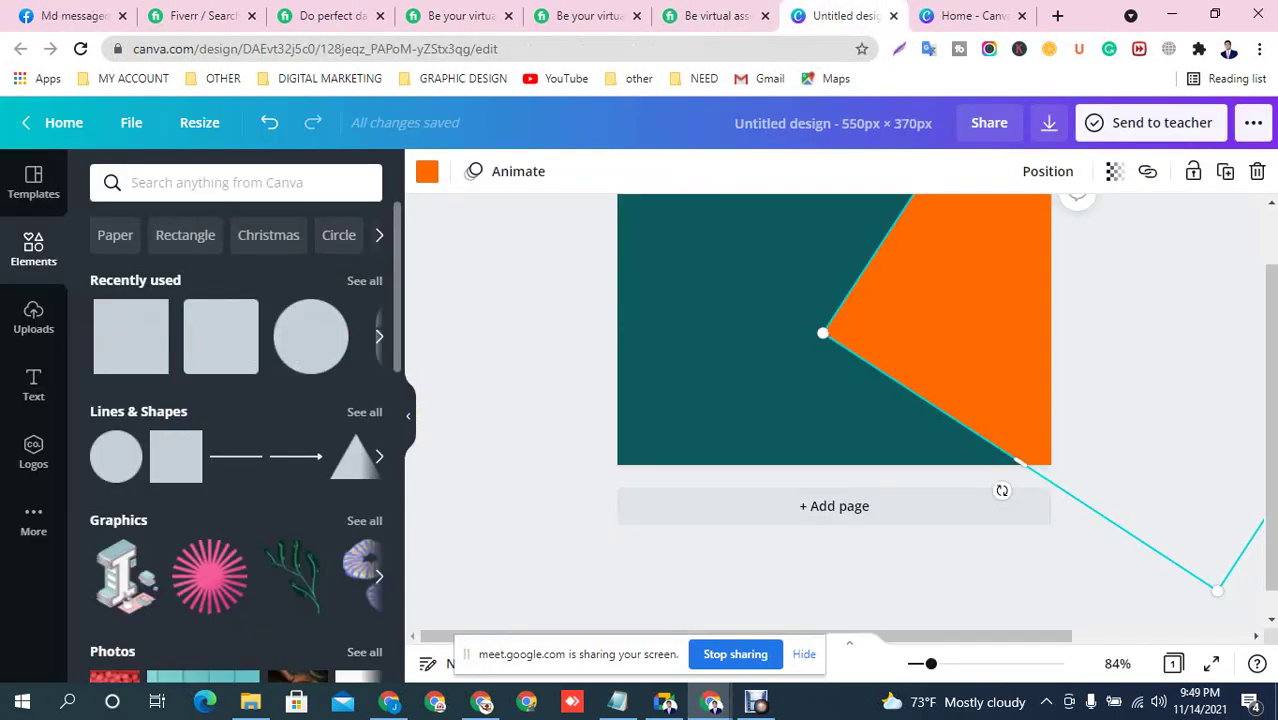
pyautogui.moveTo(1217, 591); pyautogui.dragTo(1135, 618)
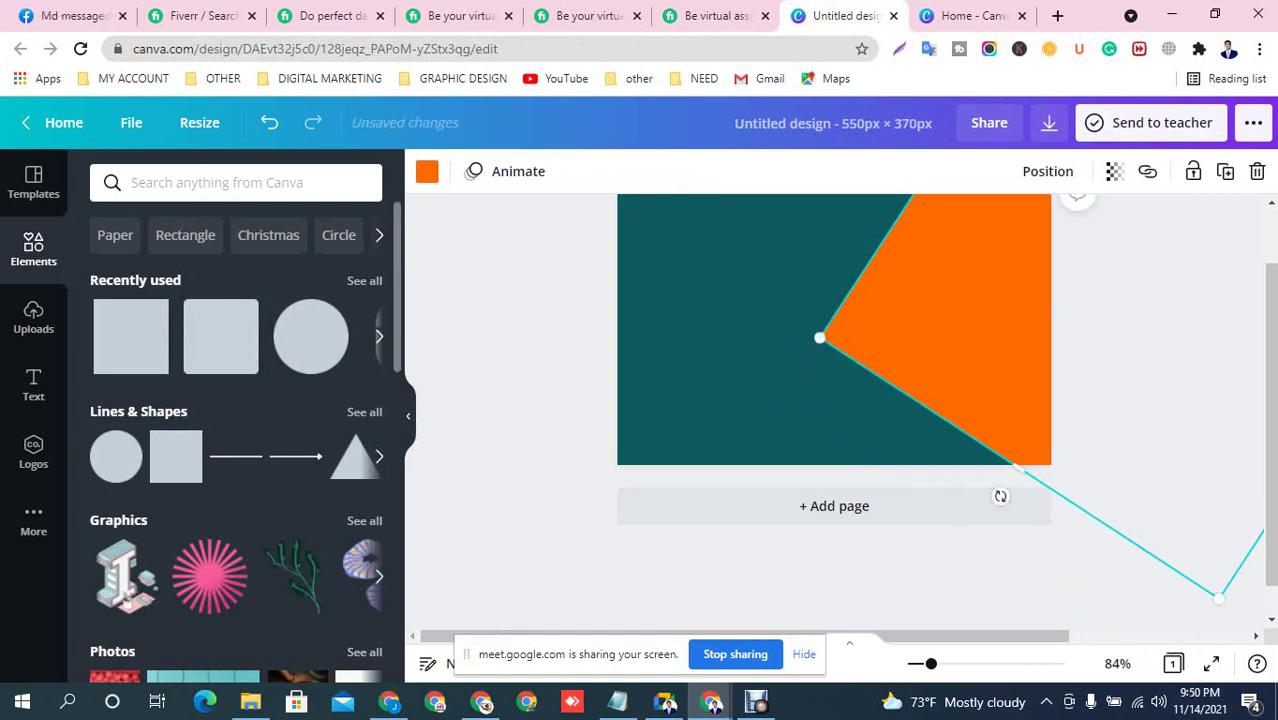
pyautogui.scroll(1, 940, 410)
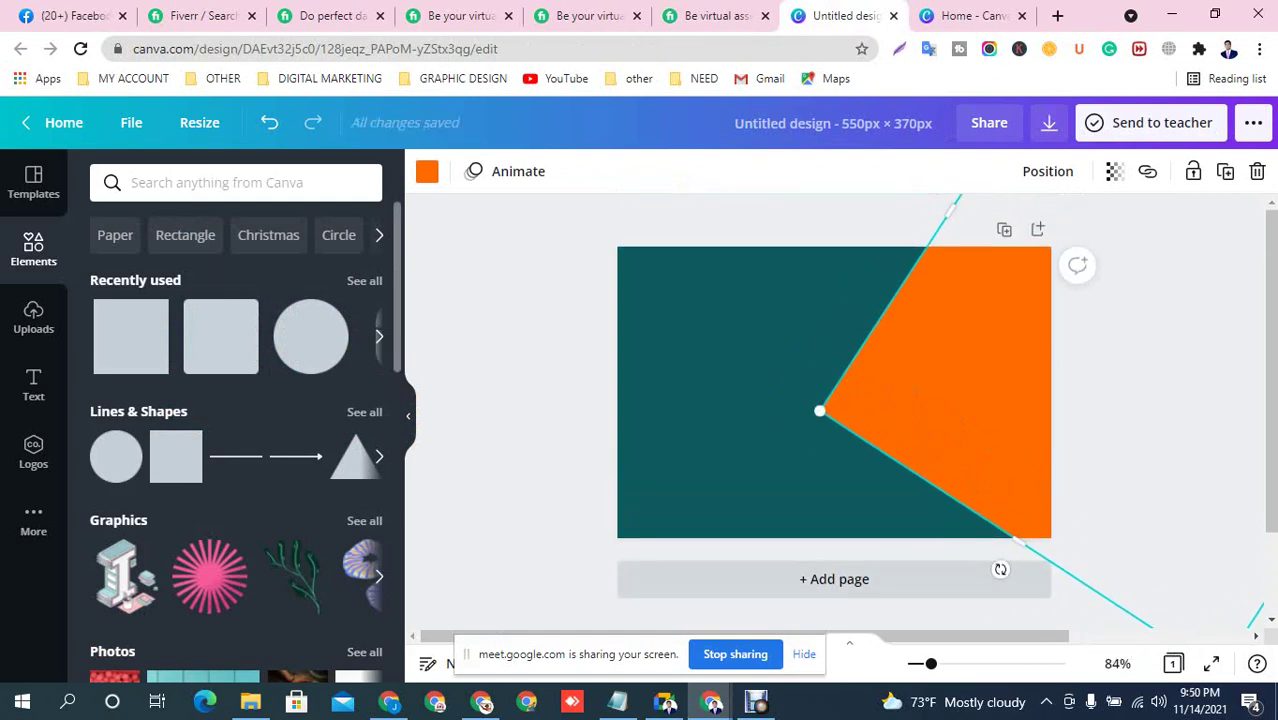
# Steepen the orange square's left edge again, nudge it down and right, and compare its outline with the gig image
pyautogui.moveTo(1000, 569); pyautogui.dragTo(1080, 618)
pyautogui.moveTo(1000, 470); pyautogui.dragTo(1015, 482)
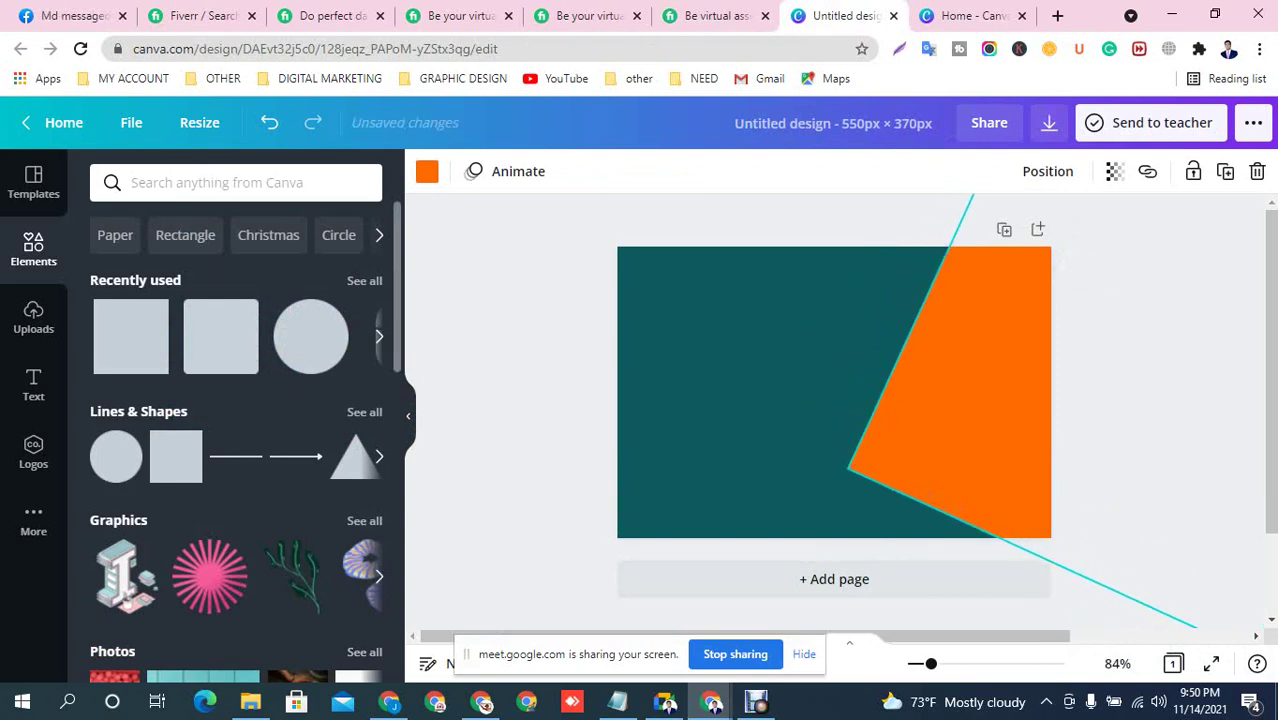
pyautogui.hotkey('ctrl', 'shift', 'Tab')
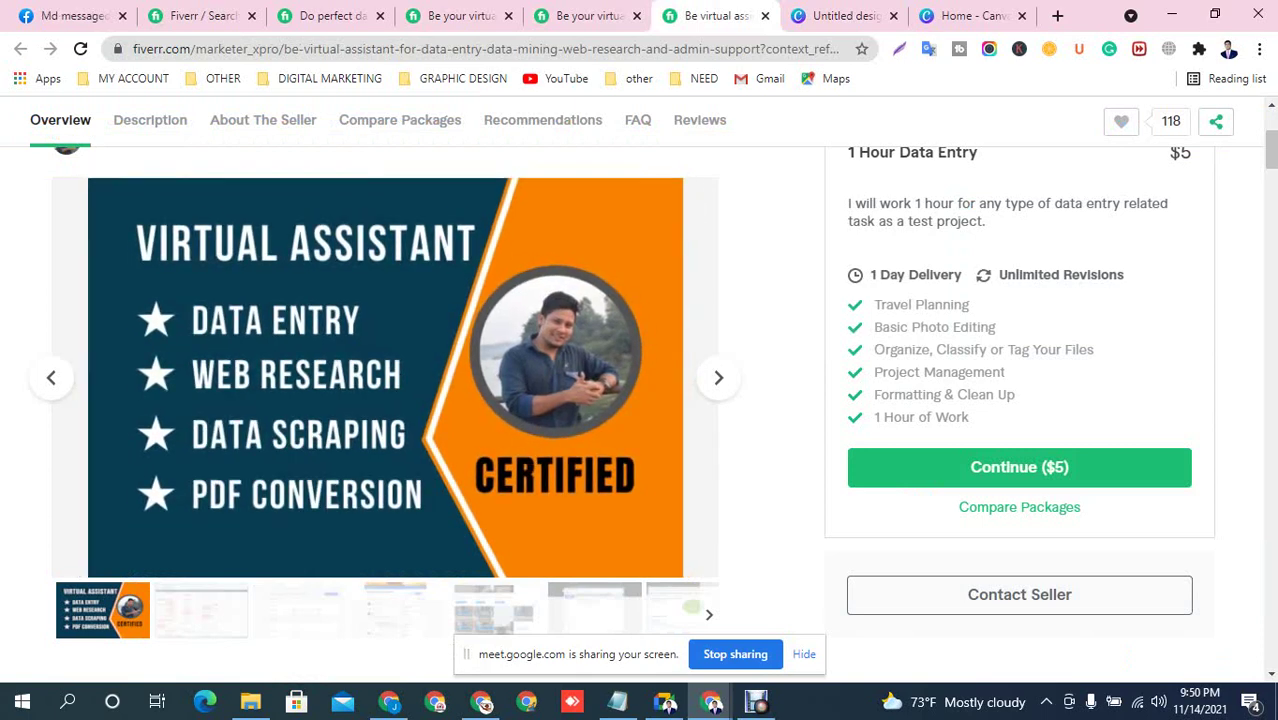
pyautogui.scroll(-3, 383, 400)
pyautogui.hotkey('ctrl', 'Tab')
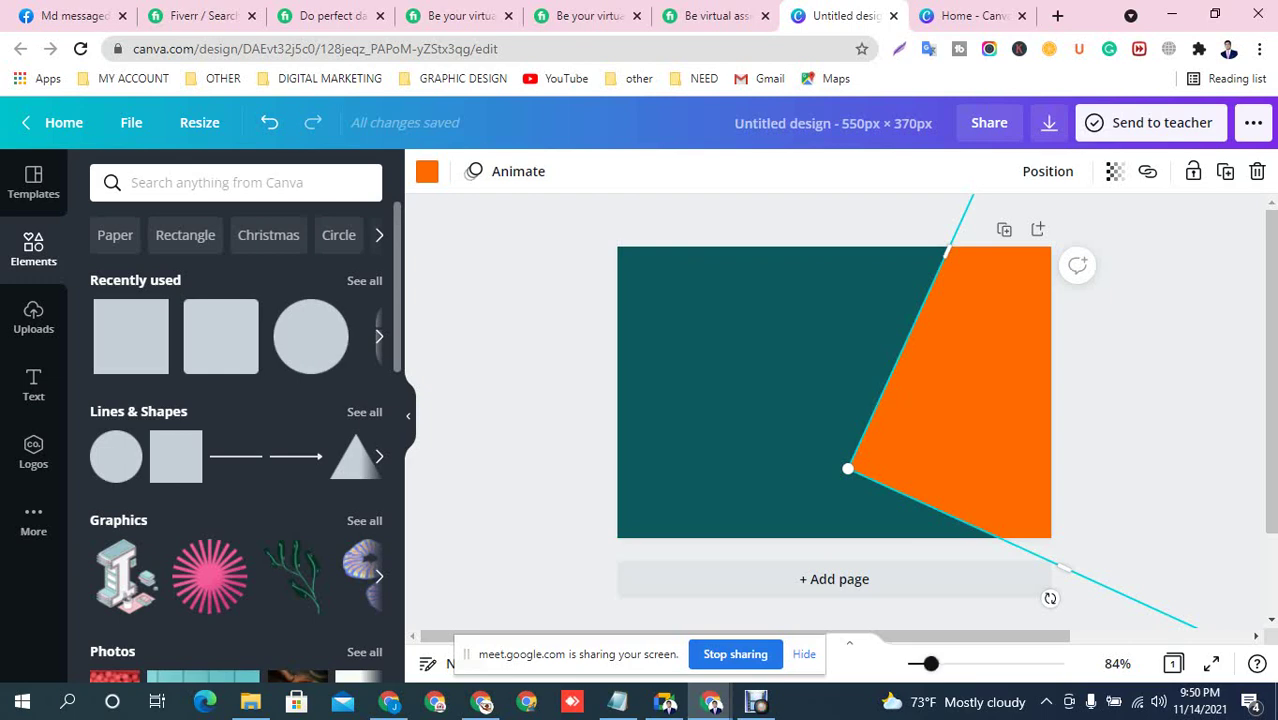
# Enlarge the orange square to several times the page size and reposition its left corner inside the page, working at 10% zoom
pyautogui.moveTo(931, 664); pyautogui.dragTo(907, 664)
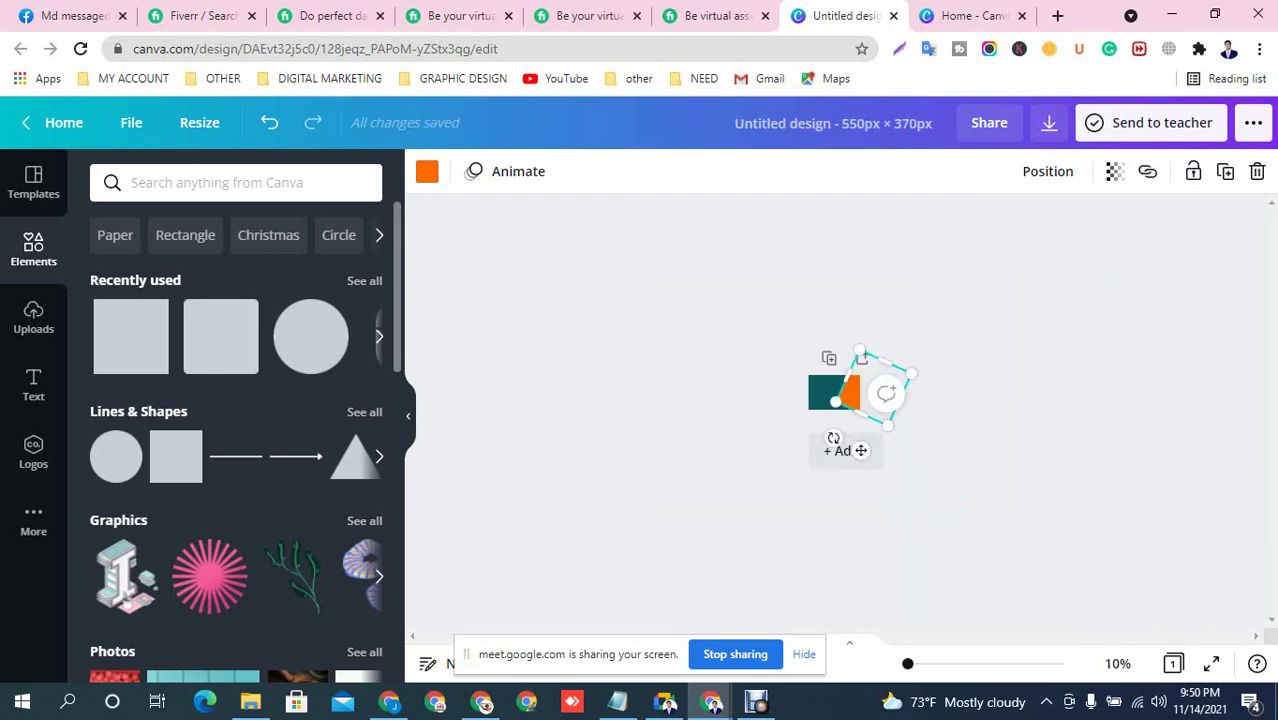
pyautogui.moveTo(888, 424); pyautogui.dragTo(950, 594)
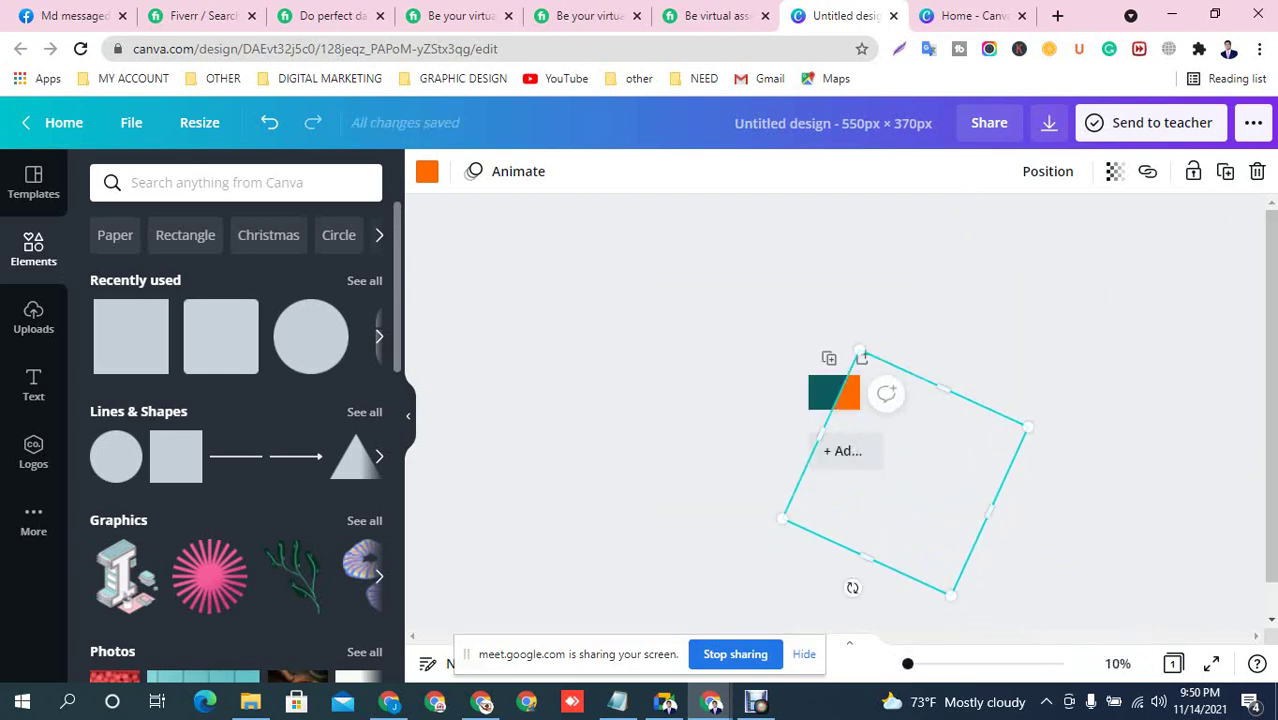
pyautogui.moveTo(930, 485); pyautogui.dragTo(981, 367)
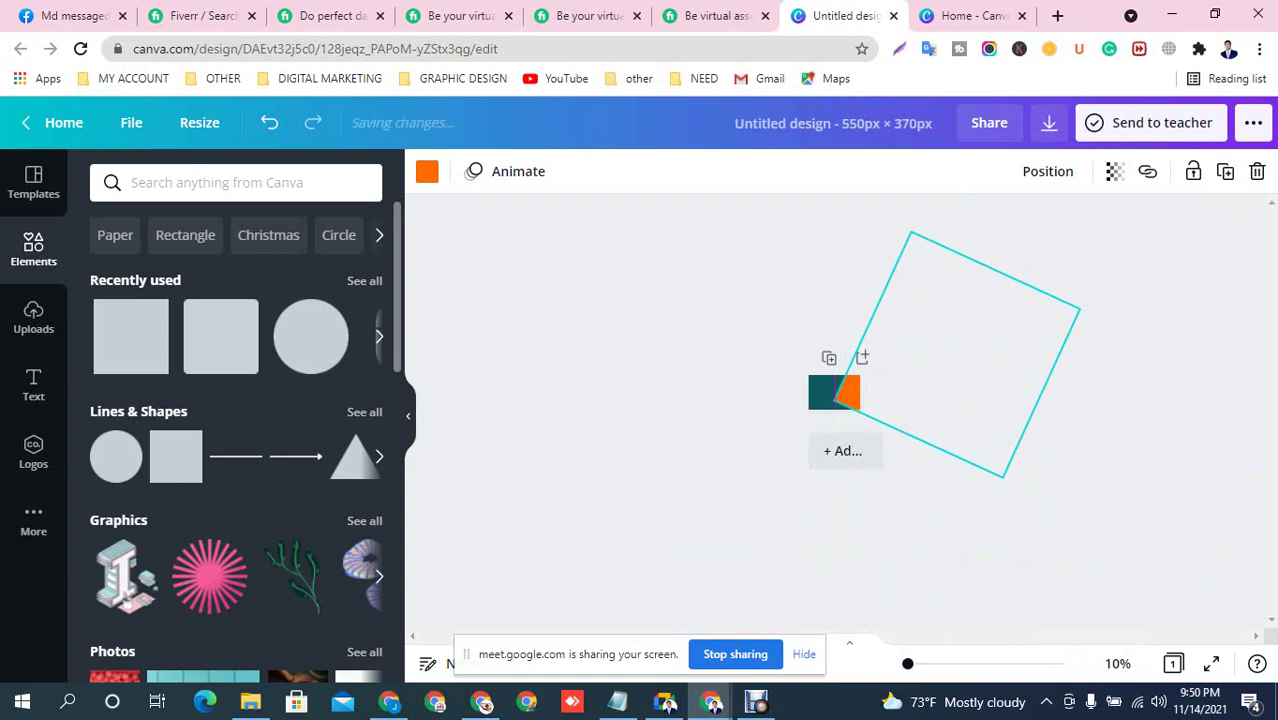
# Shrink the orange square to about the page's height and shift its left corner inside the page, working at 80% zoom
pyautogui.moveTo(1003, 476); pyautogui.dragTo(870, 398)
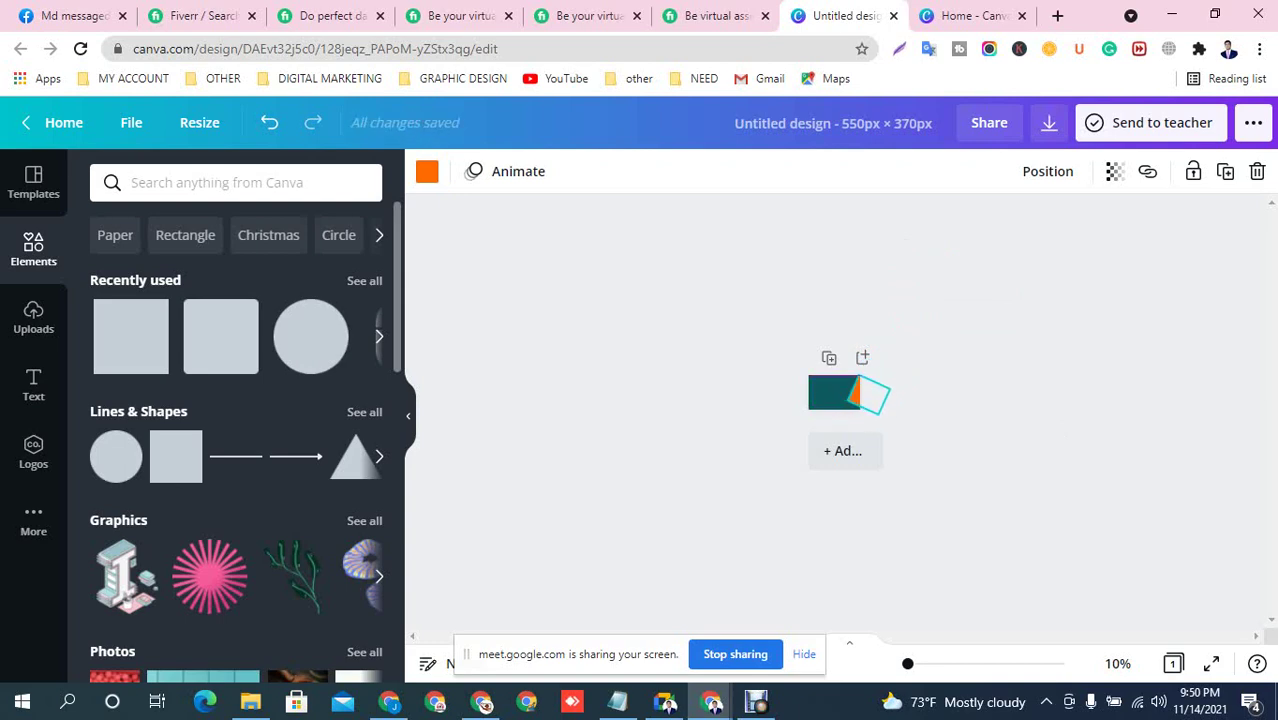
pyautogui.moveTo(870, 398); pyautogui.dragTo(860, 398)
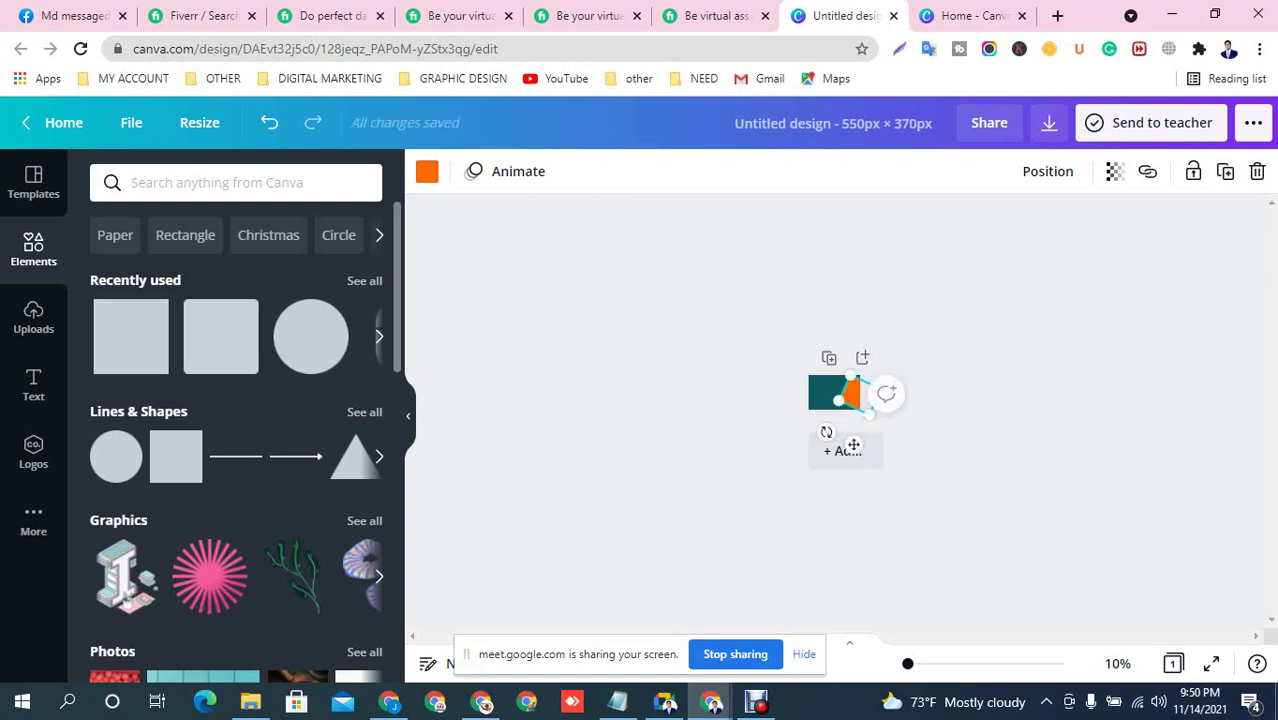
pyautogui.moveTo(908, 664); pyautogui.dragTo(930, 664)
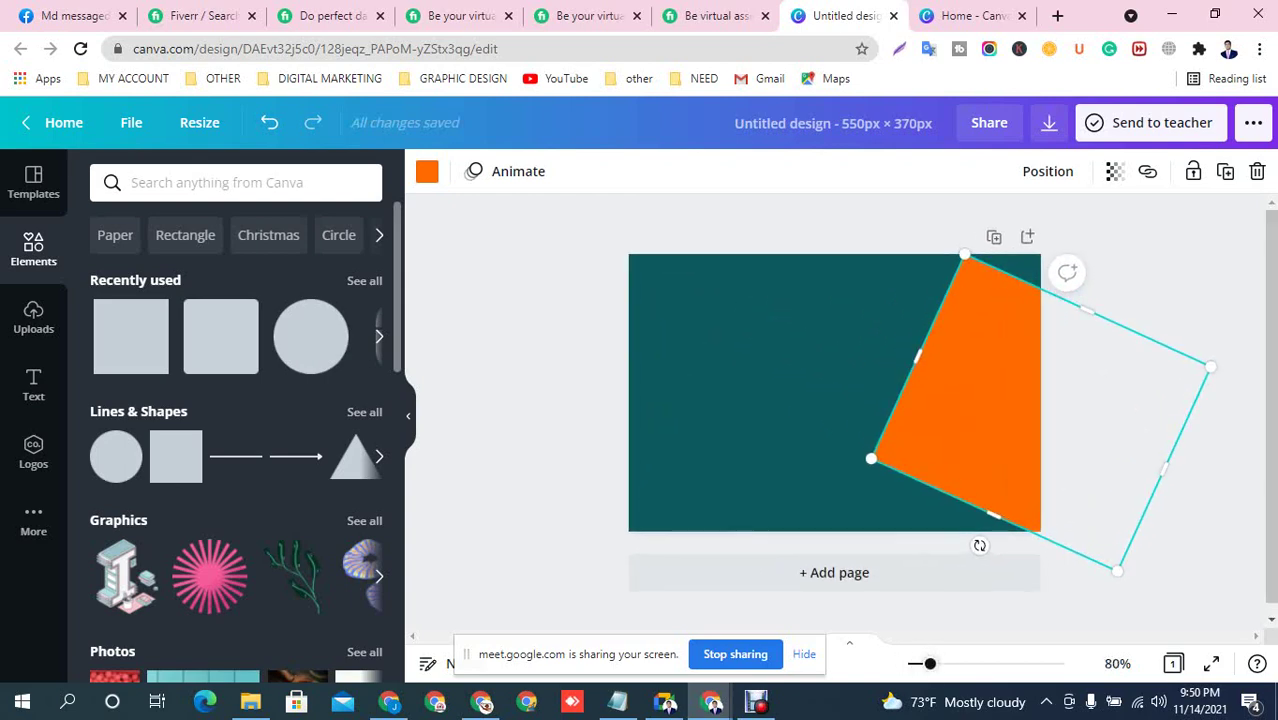
# Re-angle and enlarge the orange square past the page's upper and right edges, and compare its outline with the gig image
pyautogui.moveTo(979, 545); pyautogui.dragTo(1050, 582)
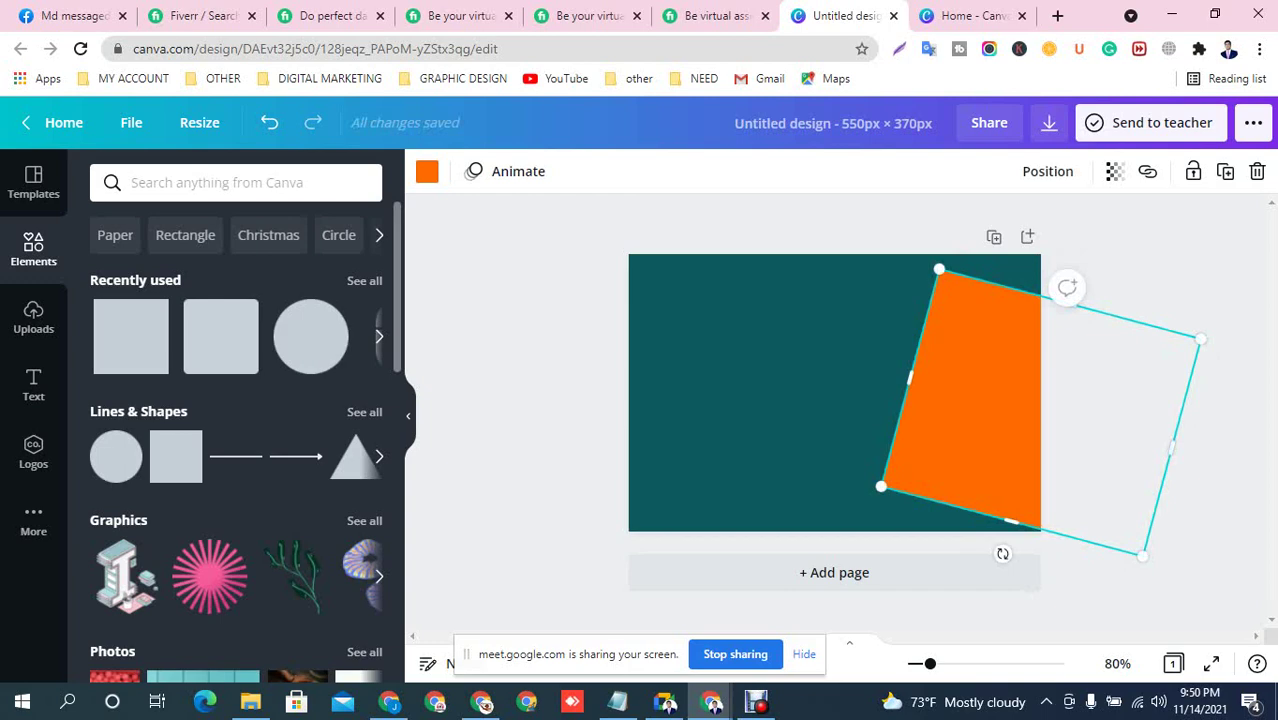
pyautogui.moveTo(1069, 304); pyautogui.dragTo(1090, 222)
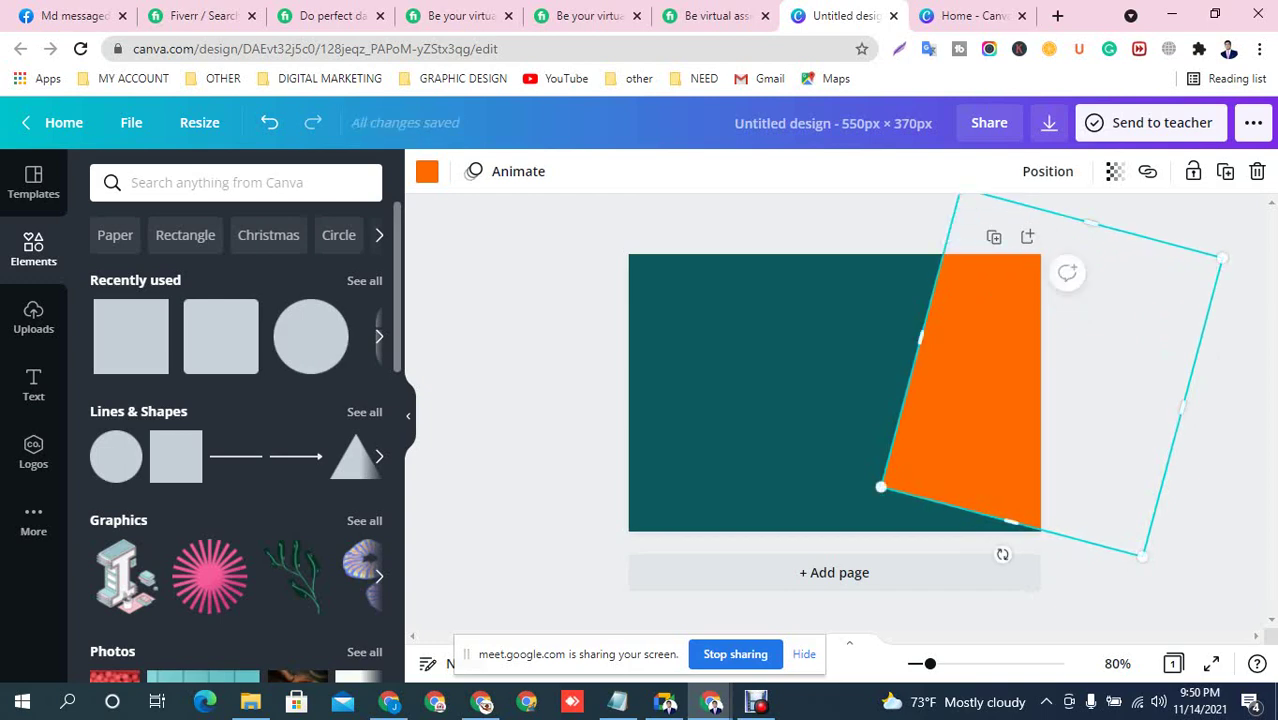
pyautogui.moveTo(1011, 521); pyautogui.dragTo(982, 508)
pyautogui.moveTo(1118, 534); pyautogui.dragTo(1135, 635)
pyautogui.moveTo(873, 342); pyautogui.dragTo(906, 287)
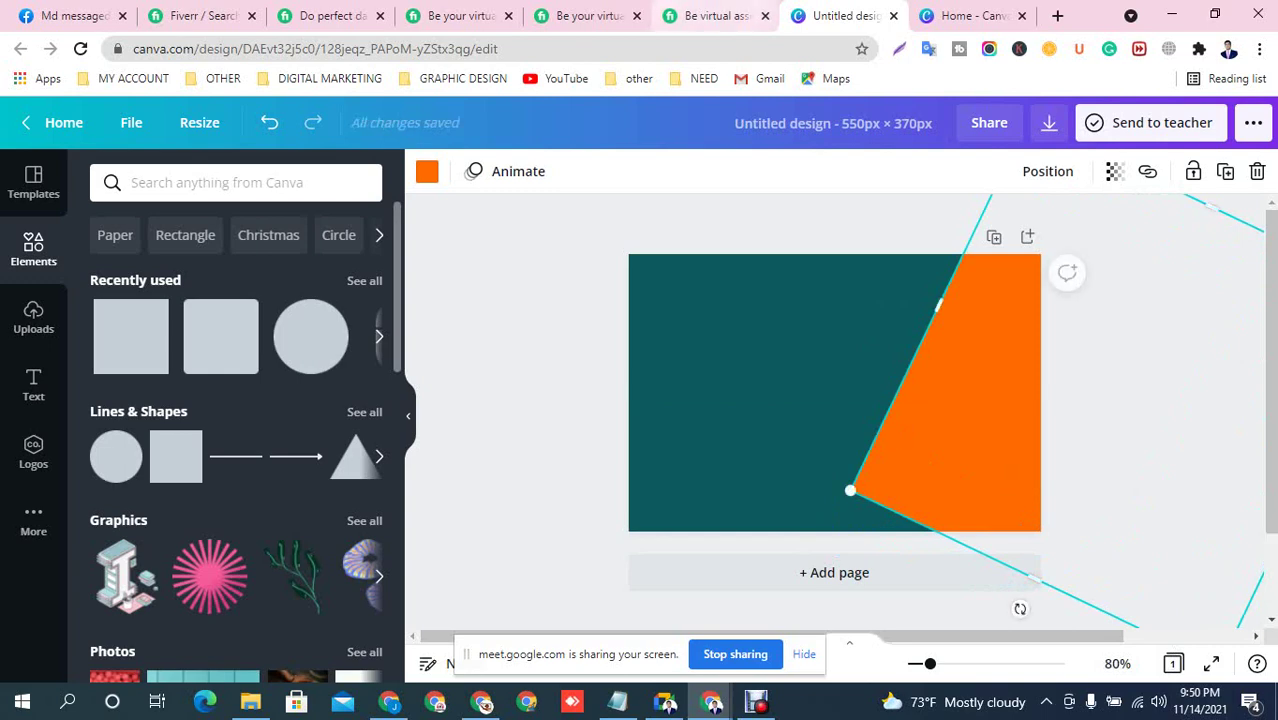
pyautogui.click(712, 16)
pyautogui.scroll(3, 400, 400)
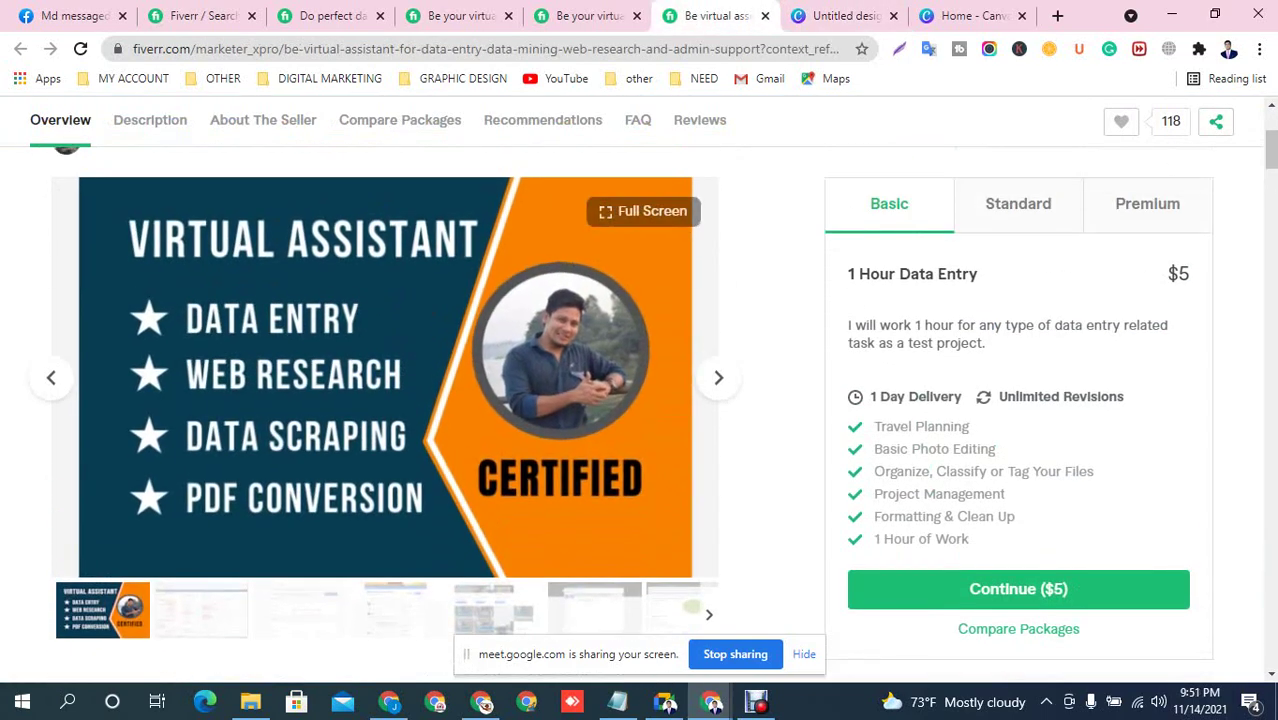
pyautogui.hotkey('ctrl', 'Tab')
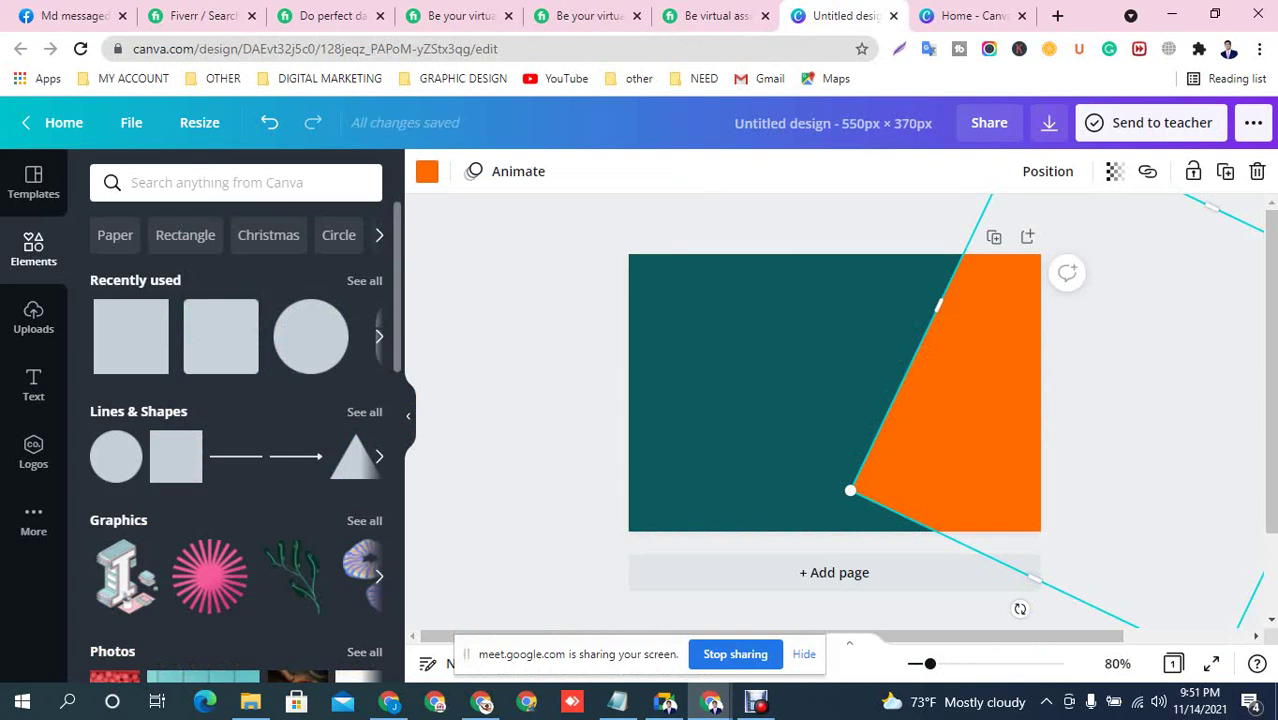
# Shift the orange square toward the page's middle and rotate it slightly to a steeper left edge
pyautogui.moveTo(960, 400); pyautogui.dragTo(932, 400)
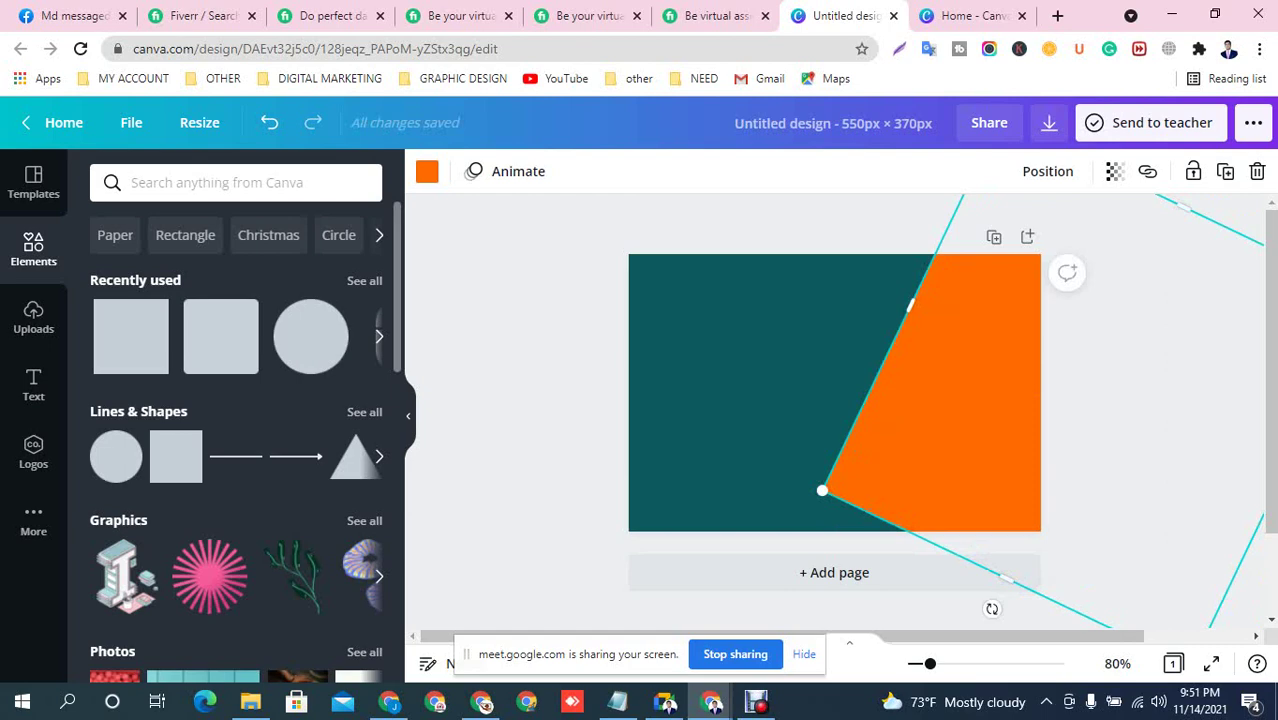
pyautogui.scroll(-2, 840, 410)
pyautogui.moveTo(992, 504); pyautogui.dragTo(1013, 513)
pyautogui.scroll(2, 1013, 513)
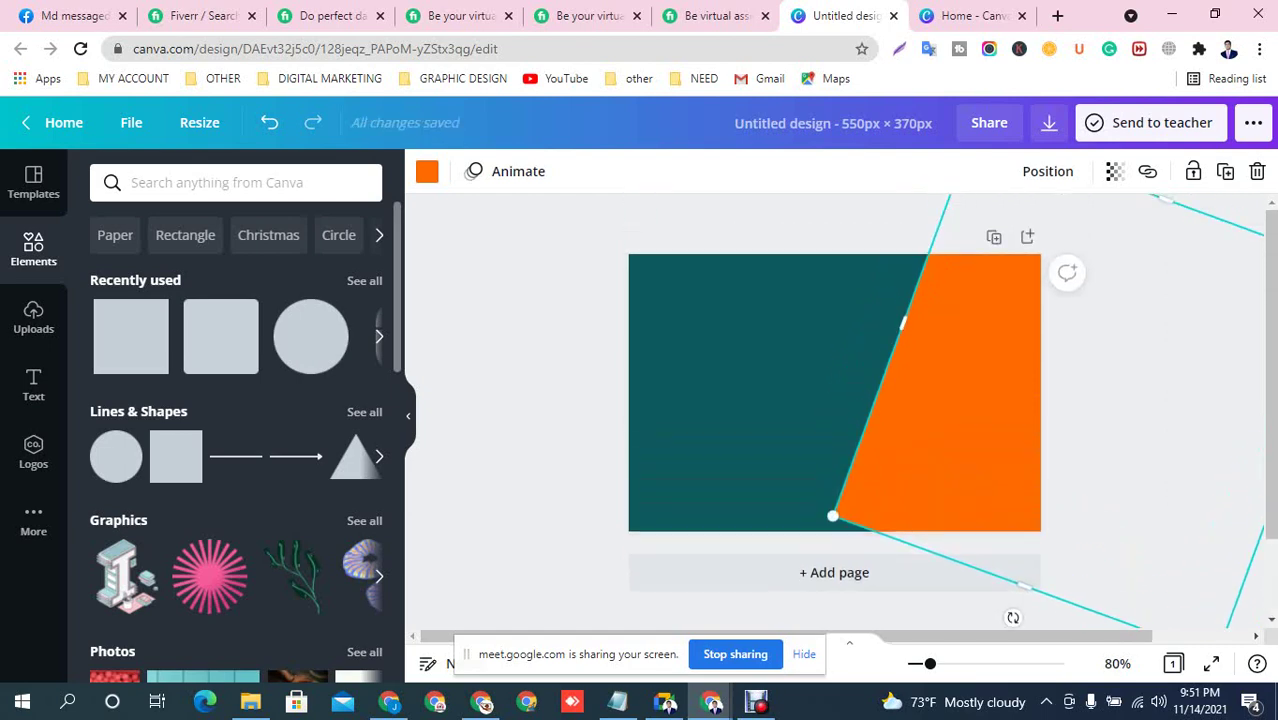
# Fine-tune the orange square's tilt and position so its left corner sits in the page's lower half and its lower edge crosses the page bottom
pyautogui.moveTo(975, 435); pyautogui.dragTo(1018, 398)
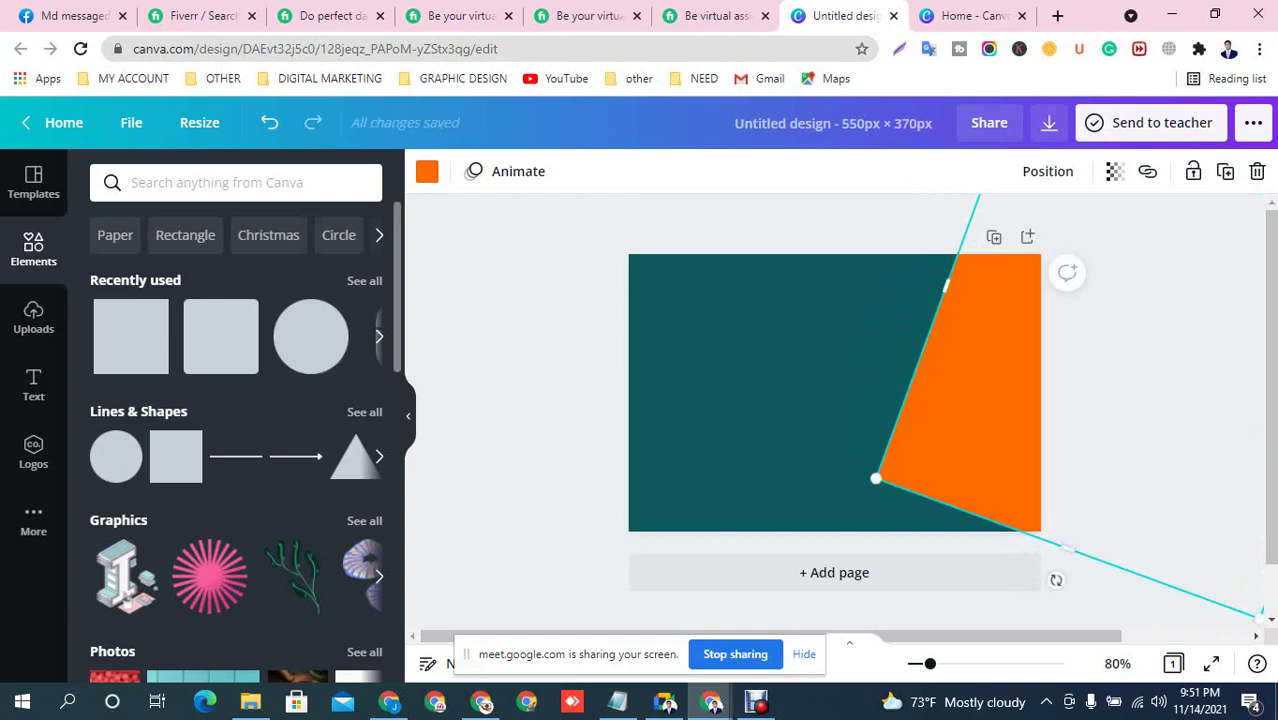
pyautogui.moveTo(1056, 580); pyautogui.dragTo(1081, 588)
pyautogui.moveTo(1000, 410); pyautogui.dragTo(958, 424)
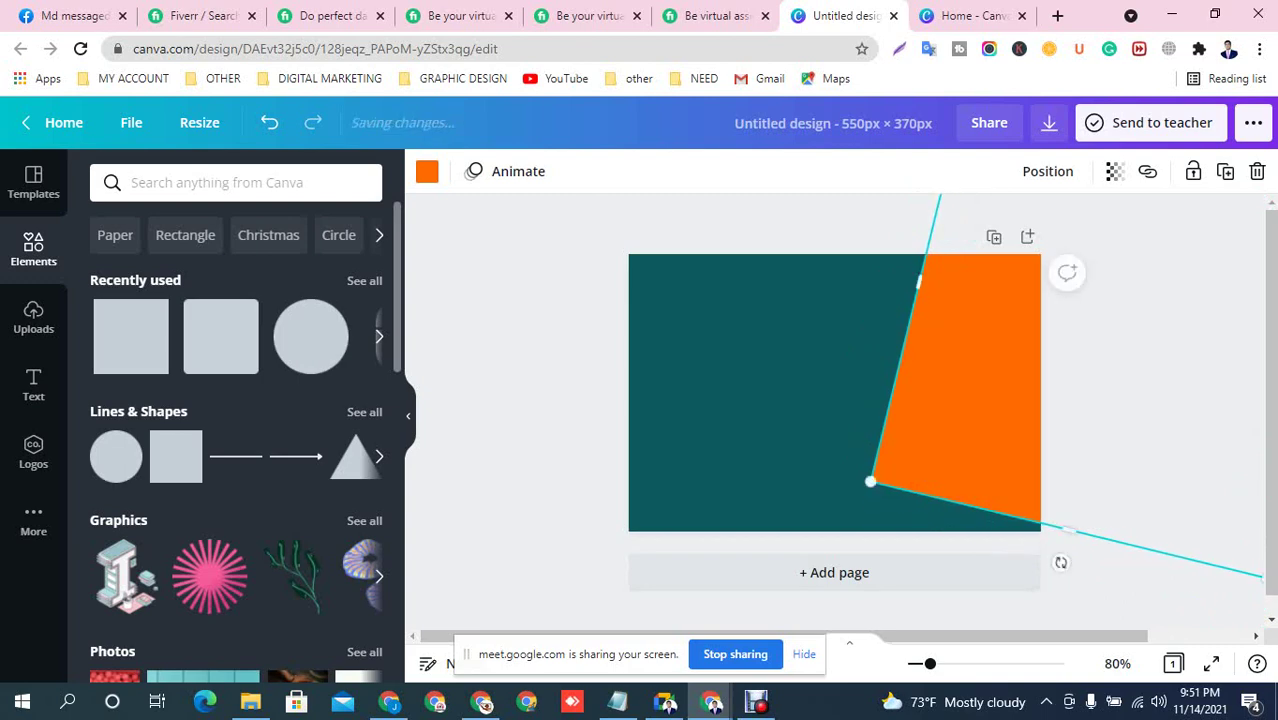
pyautogui.moveTo(1061, 563); pyautogui.dragTo(1034, 556)
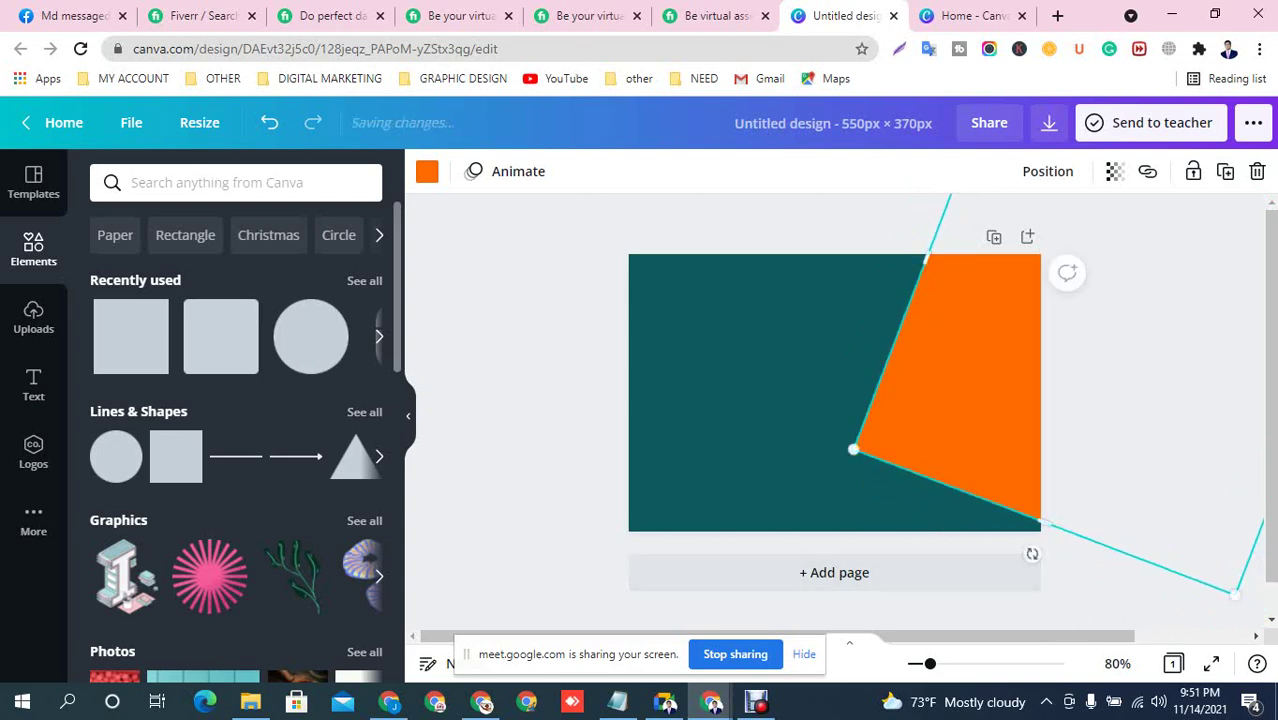
pyautogui.moveTo(965, 425); pyautogui.dragTo(940, 415)
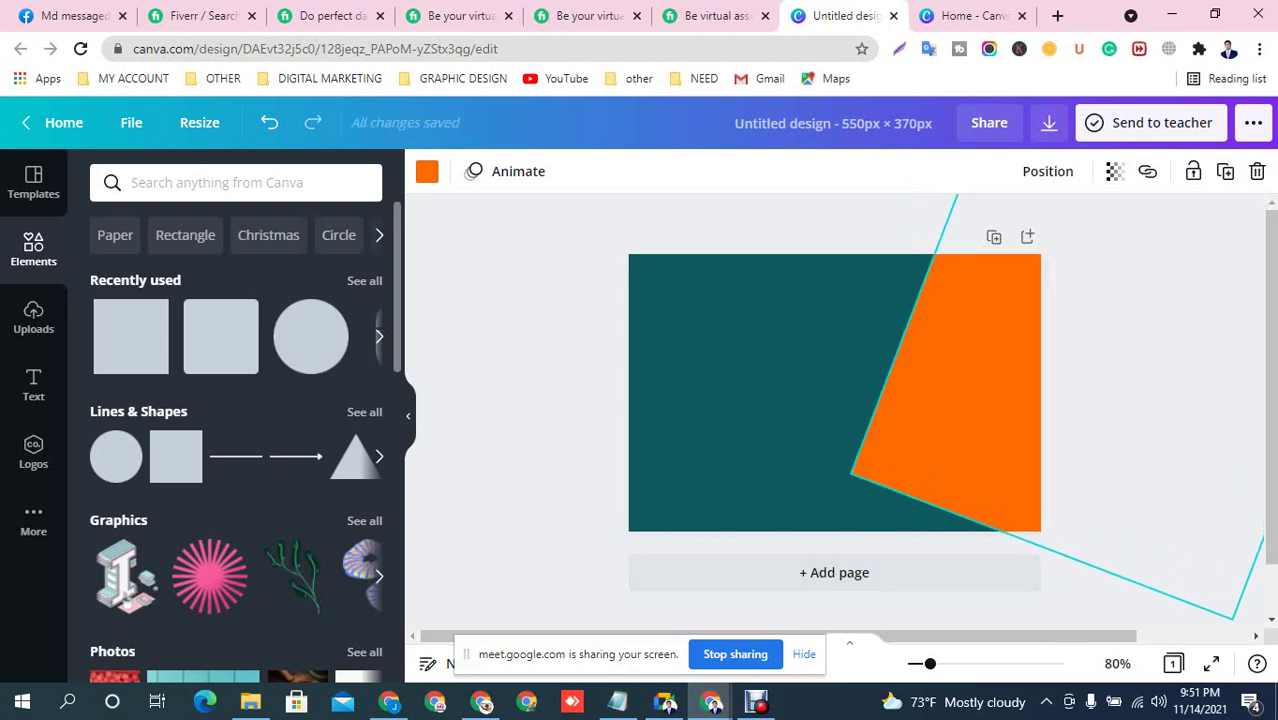
pyautogui.click(524, 361)
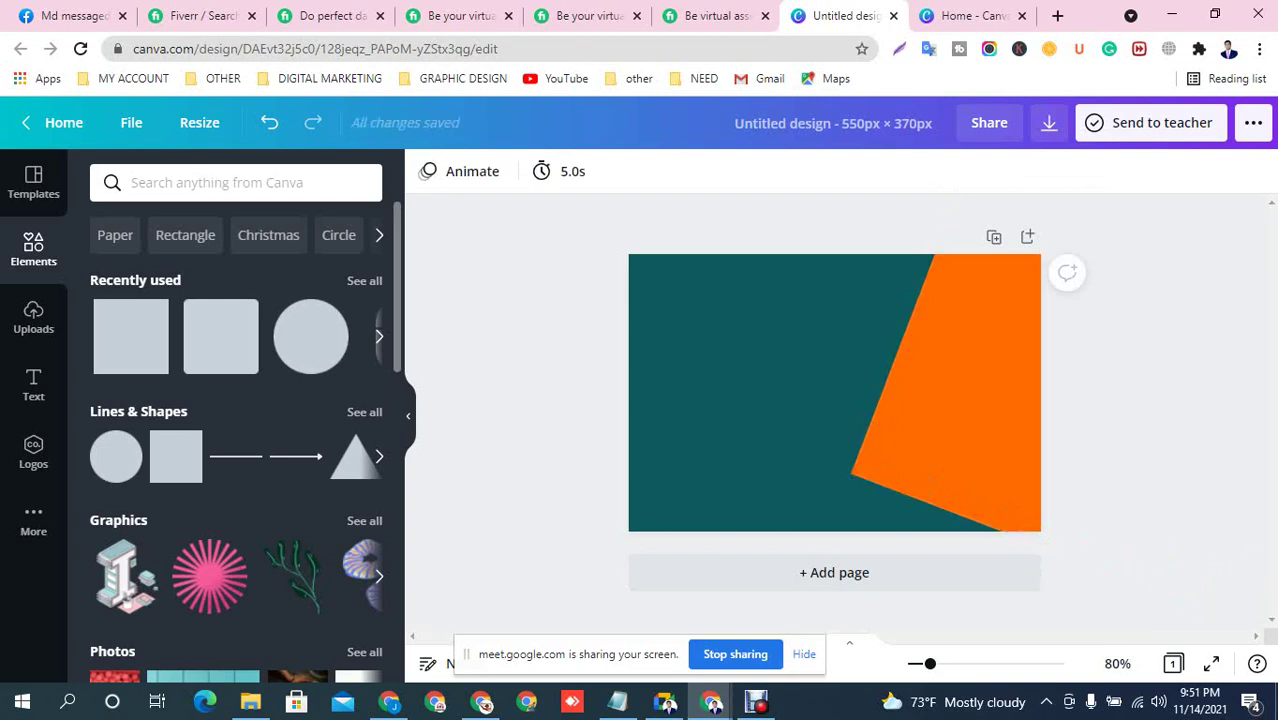
pyautogui.click(768, 398)
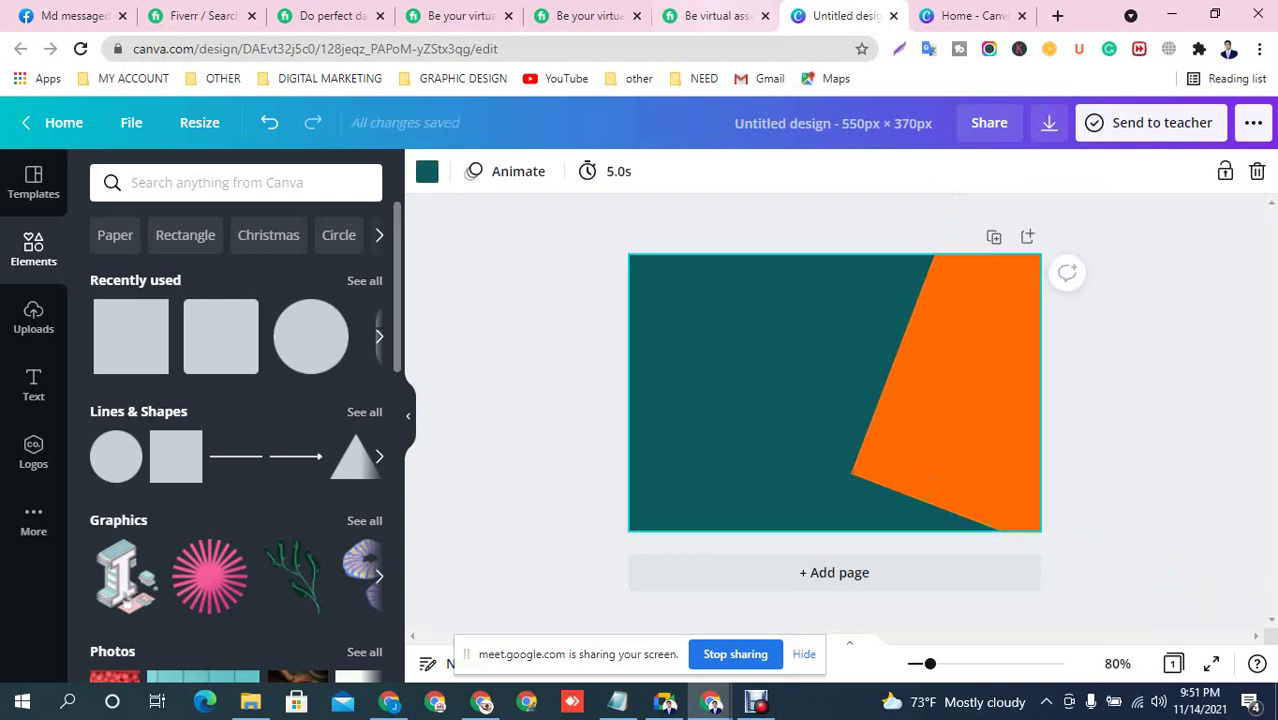
# Open Google Translate in a separate browser tab and check the service list on the Fiverr gig image
pyautogui.click(702, 14)
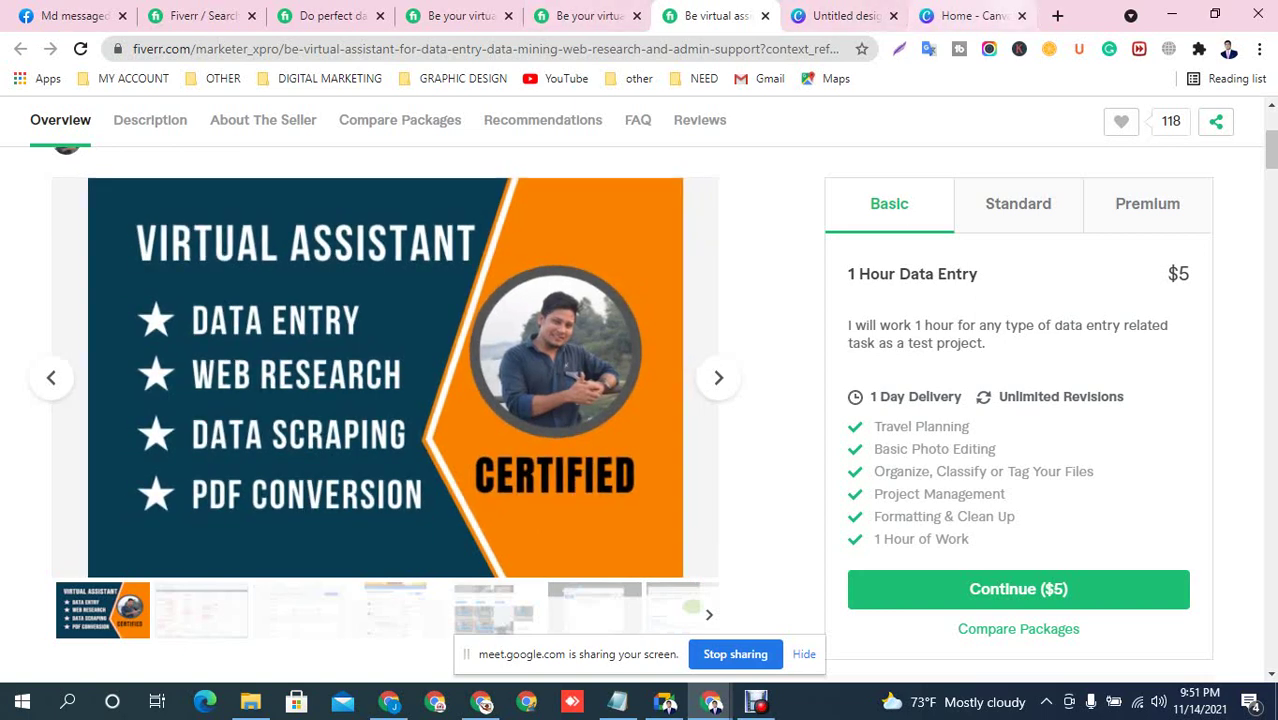
pyautogui.click(1057, 15)
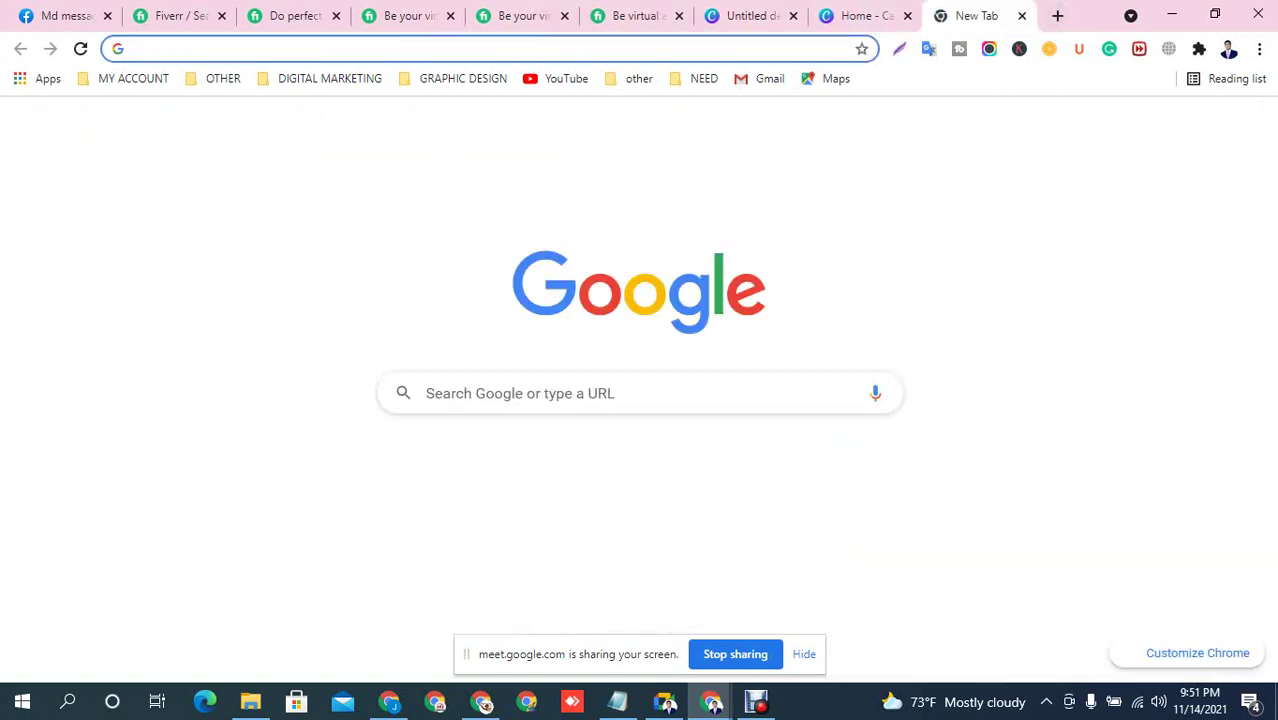
pyautogui.click(929, 48)
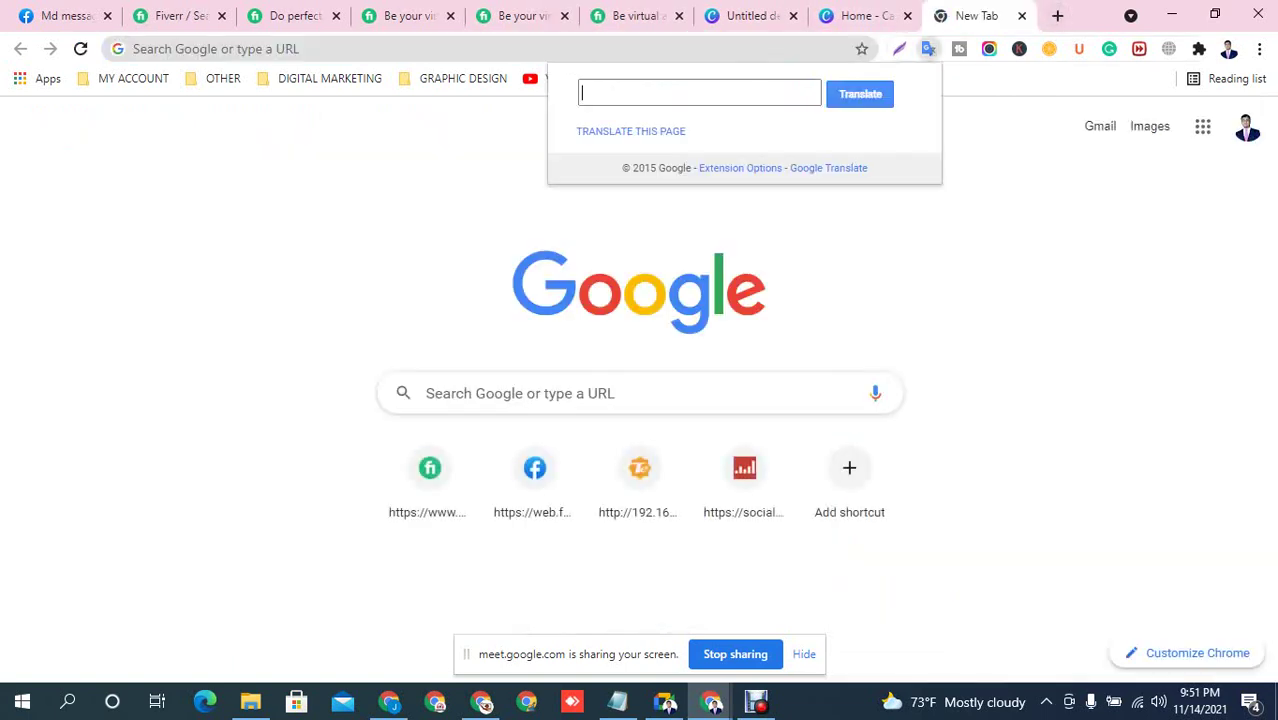
pyautogui.click(829, 168)
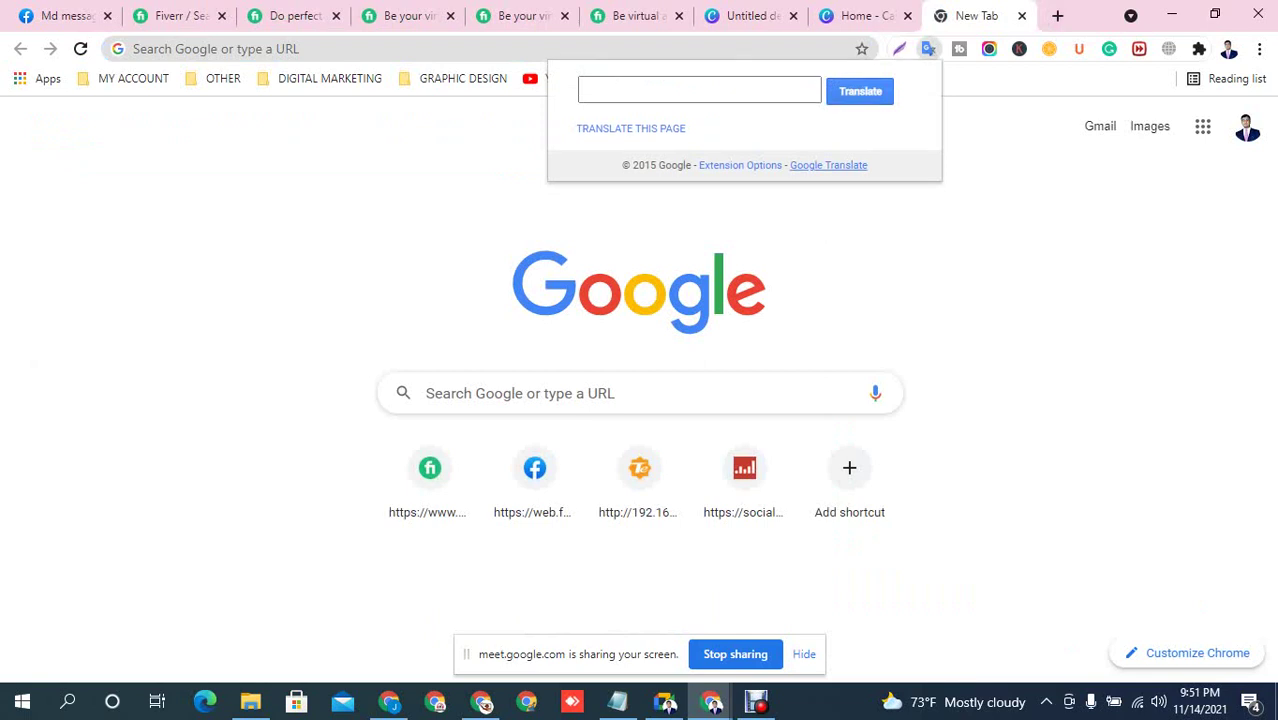
pyautogui.click(576, 16)
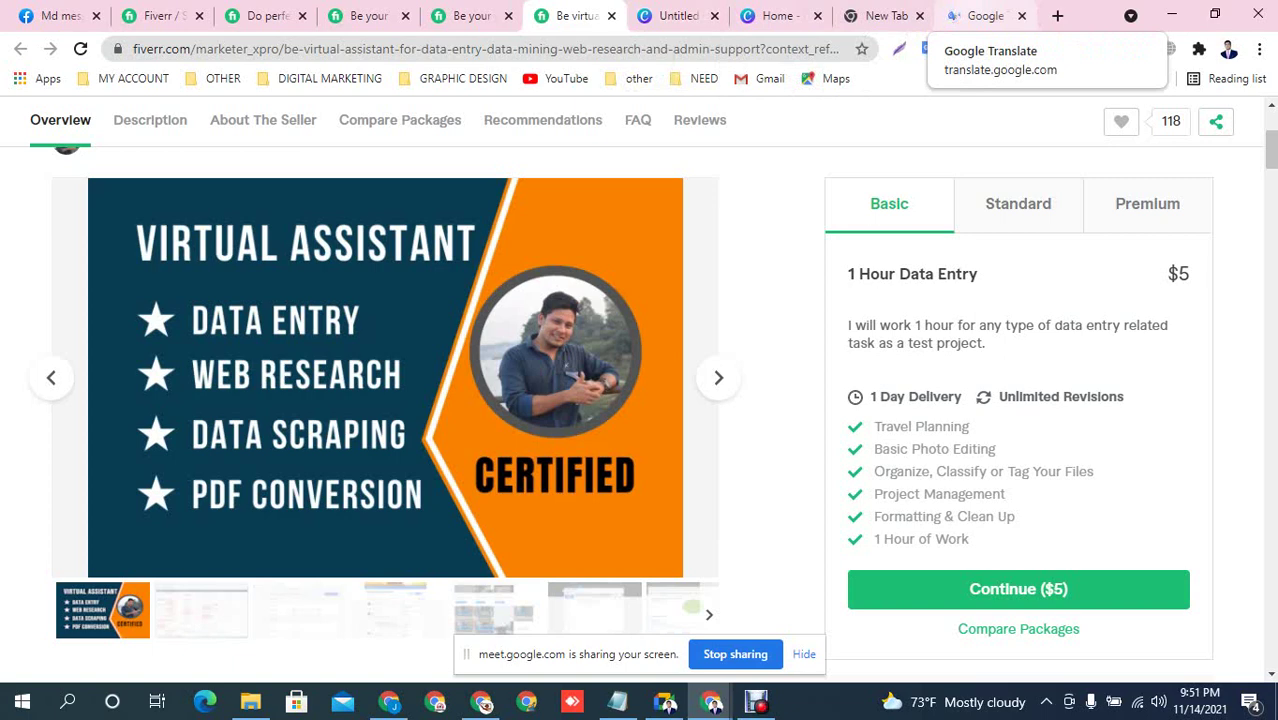
pyautogui.click(985, 15)
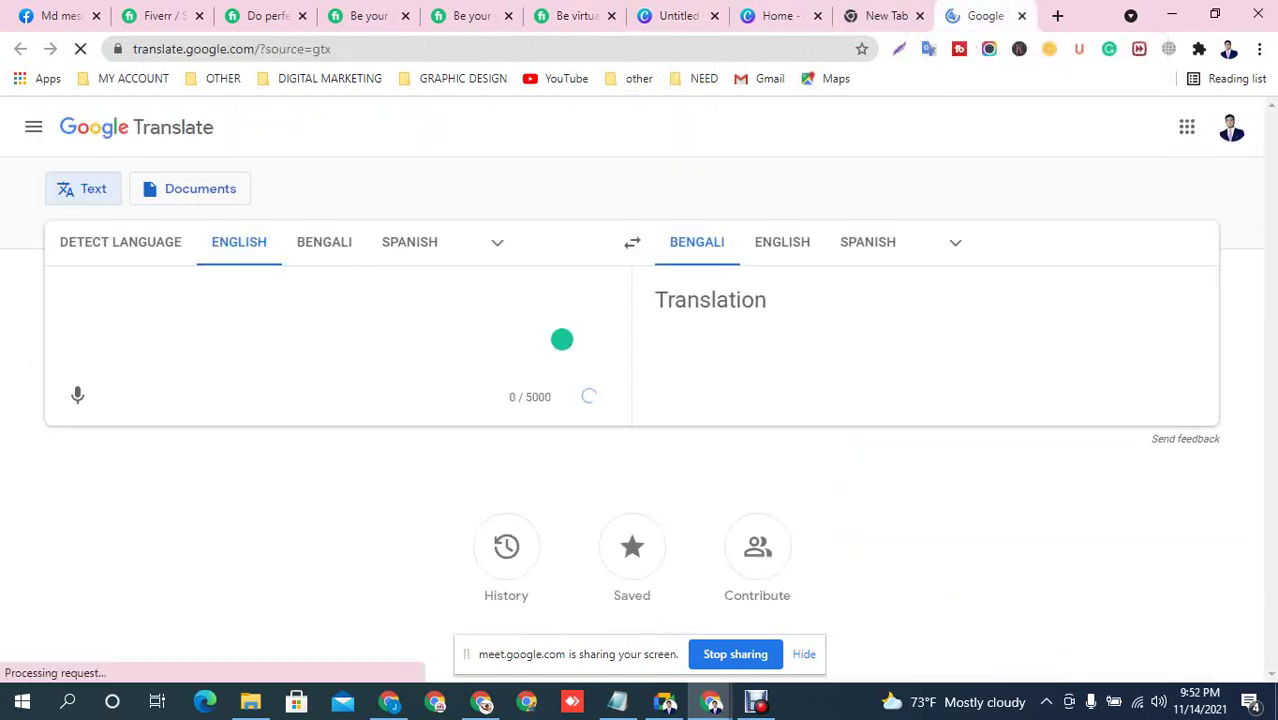
# Dictate the gig's services by voice as English source text: data entry, web research, data surfing, data conversion
pyautogui.click(77, 395)
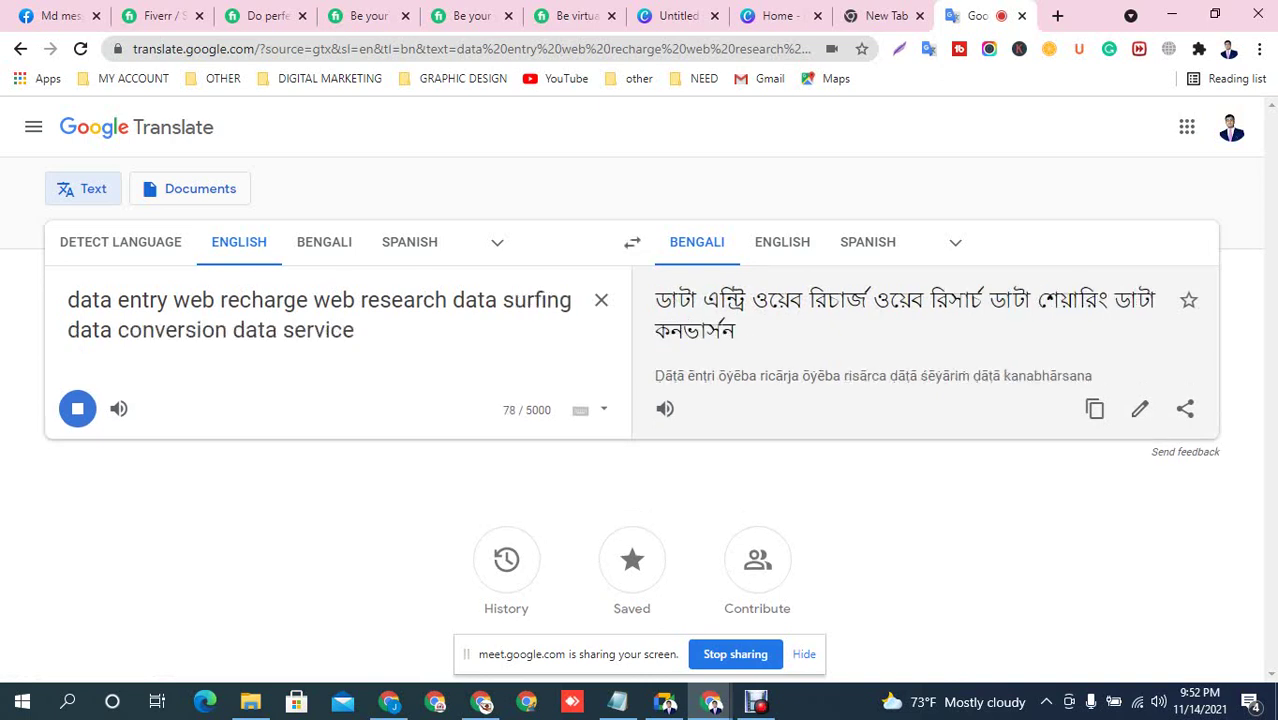
pyautogui.click(324, 242)
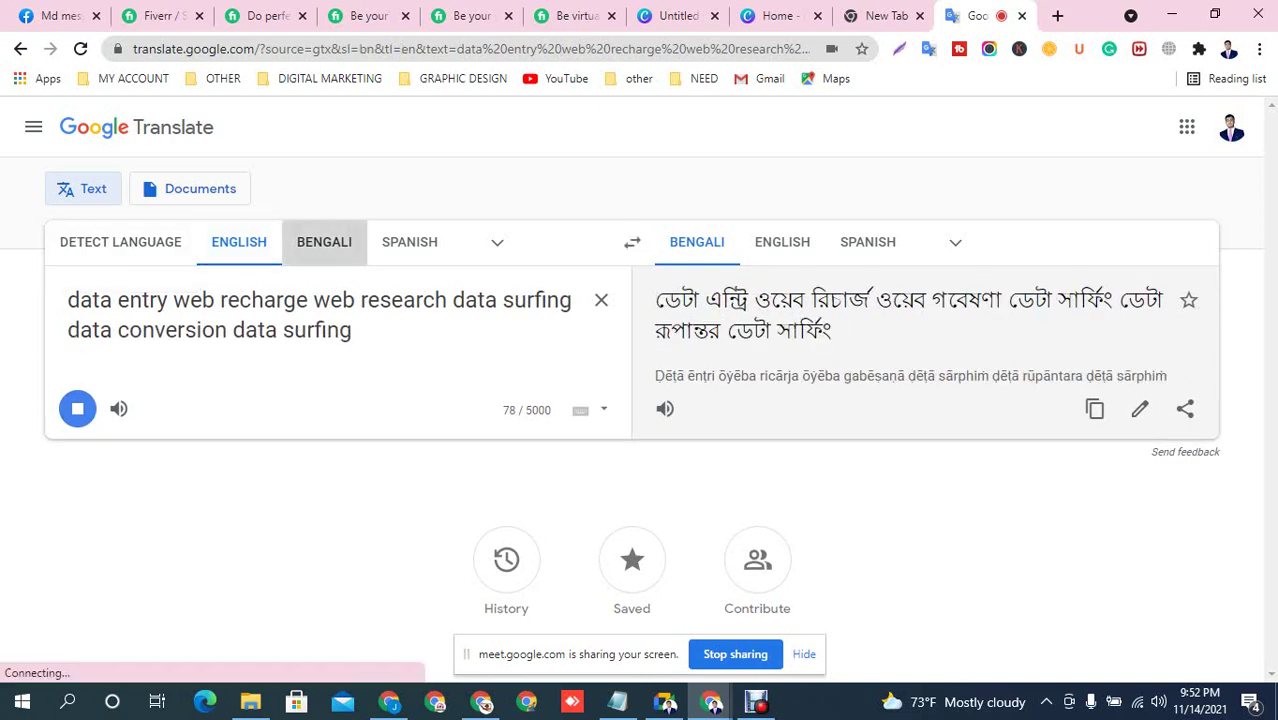
pyautogui.click(239, 242)
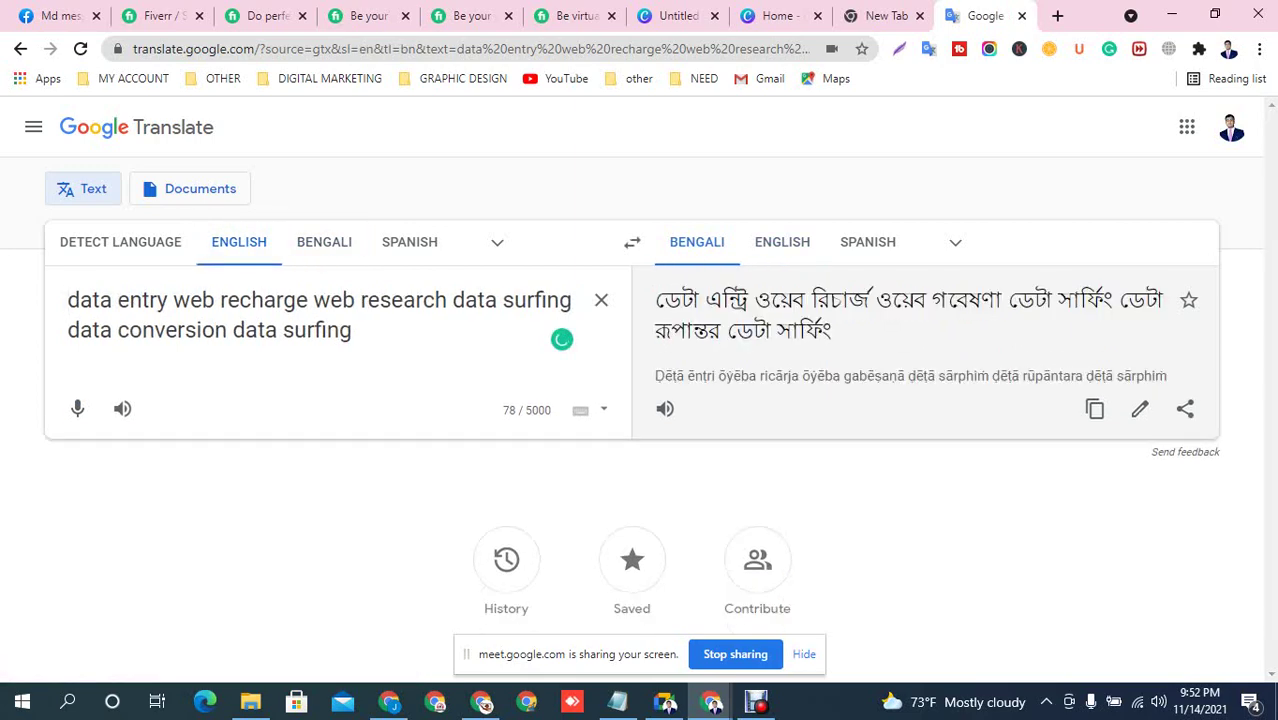
# Delete the stray "web recharge" and the final repeated "data surfing" from the dictated text
pyautogui.moveTo(314, 301); pyautogui.dragTo(173, 300)
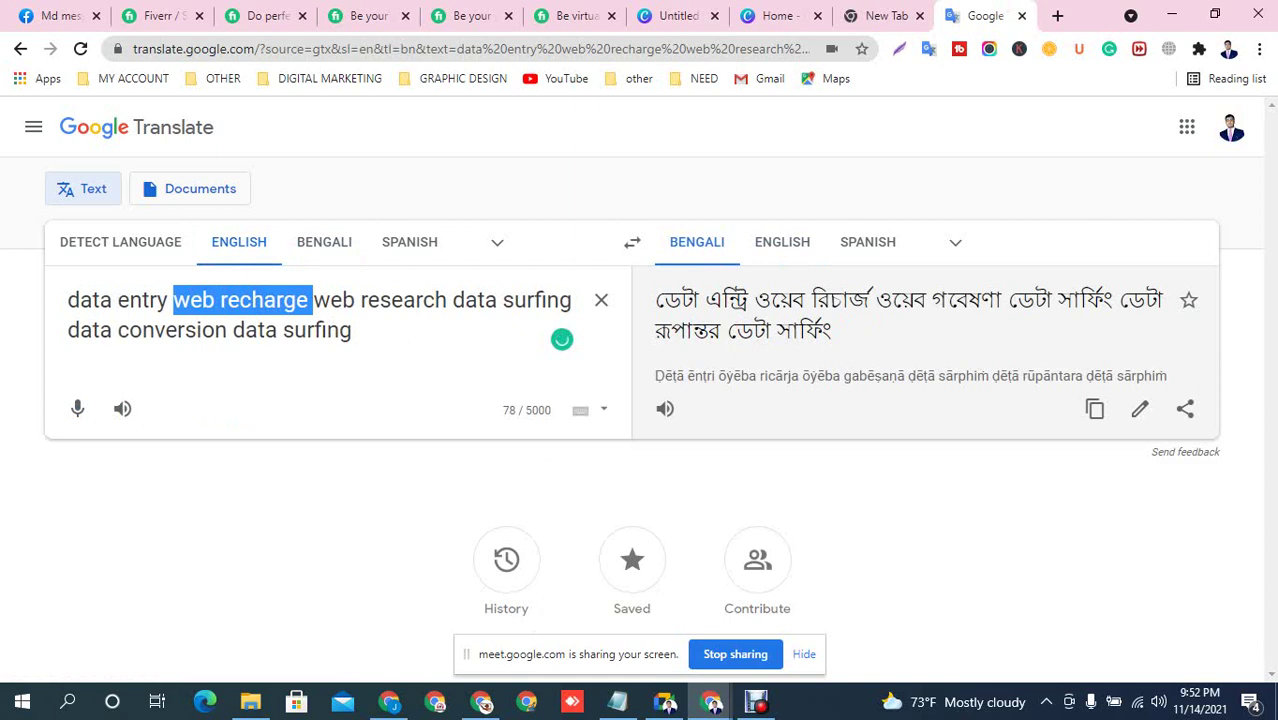
pyautogui.press('BackSpace')
pyautogui.press('BackSpace')
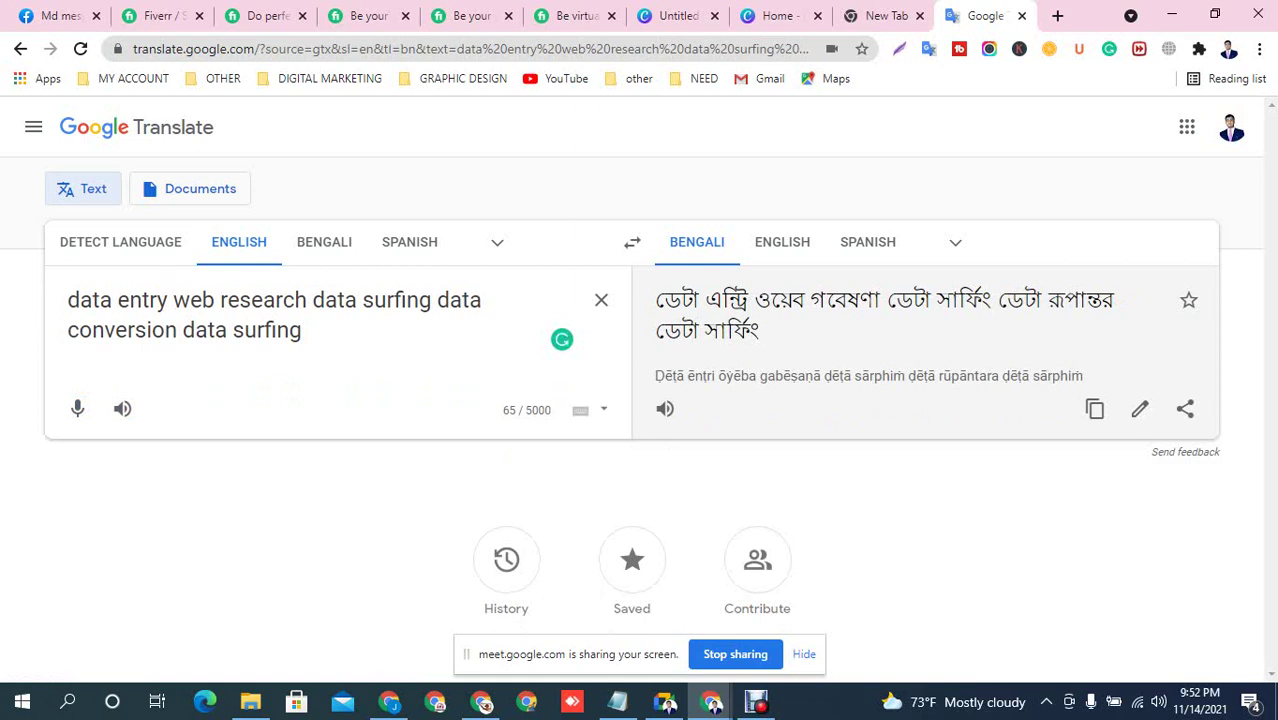
pyautogui.moveTo(195, 330); pyautogui.dragTo(302, 330)
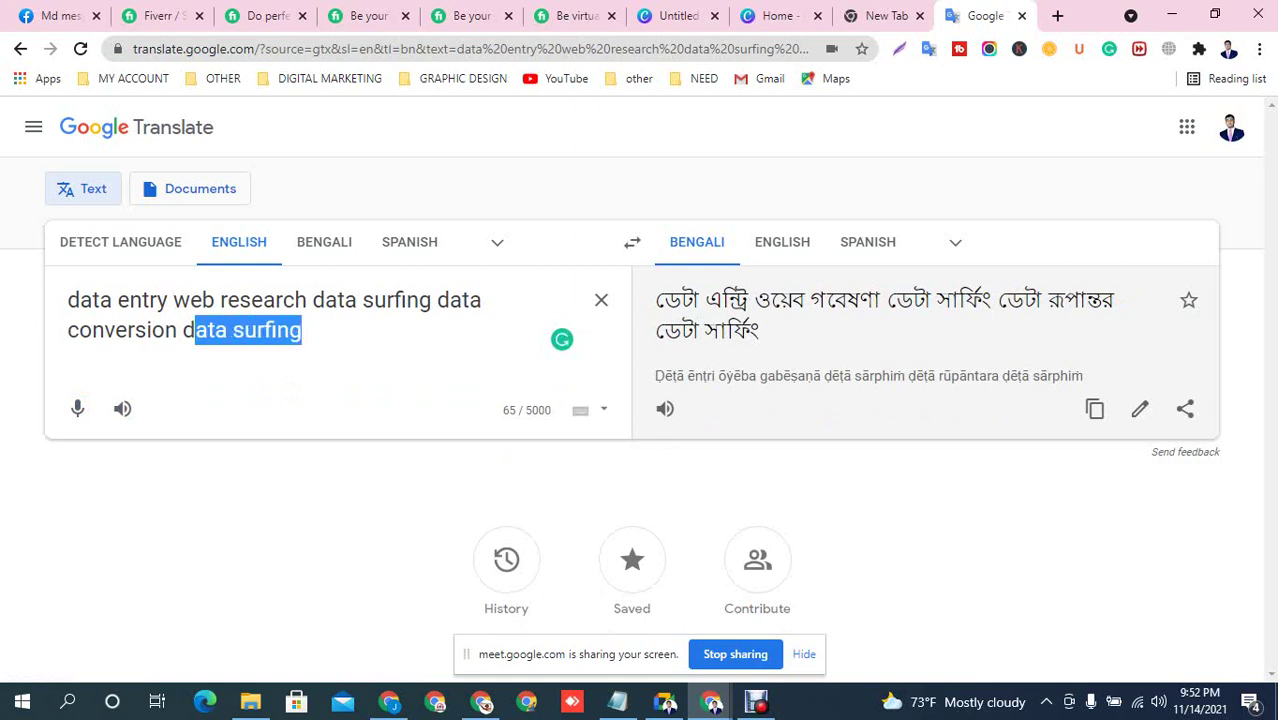
pyautogui.press('BackSpace')
pyautogui.press('BackSpace')
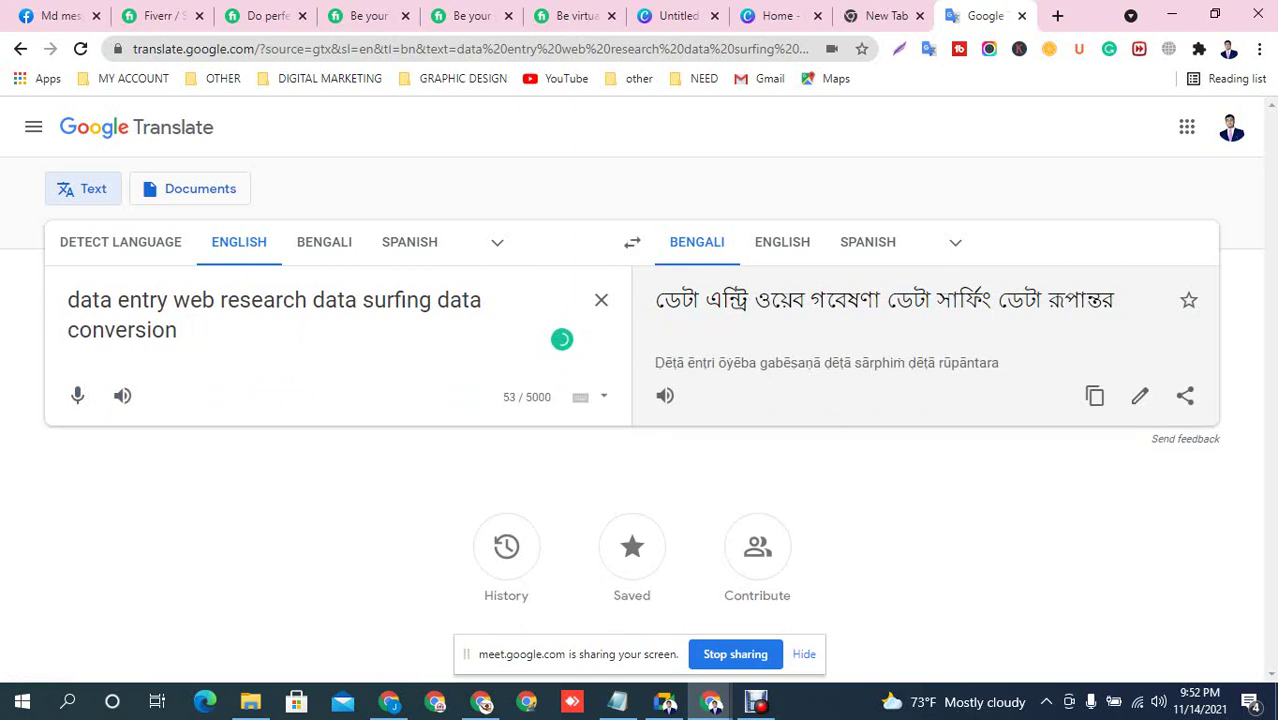
# Split the text into separate lines: data entry, web research, data surfing and data conversion
pyautogui.press('Return')
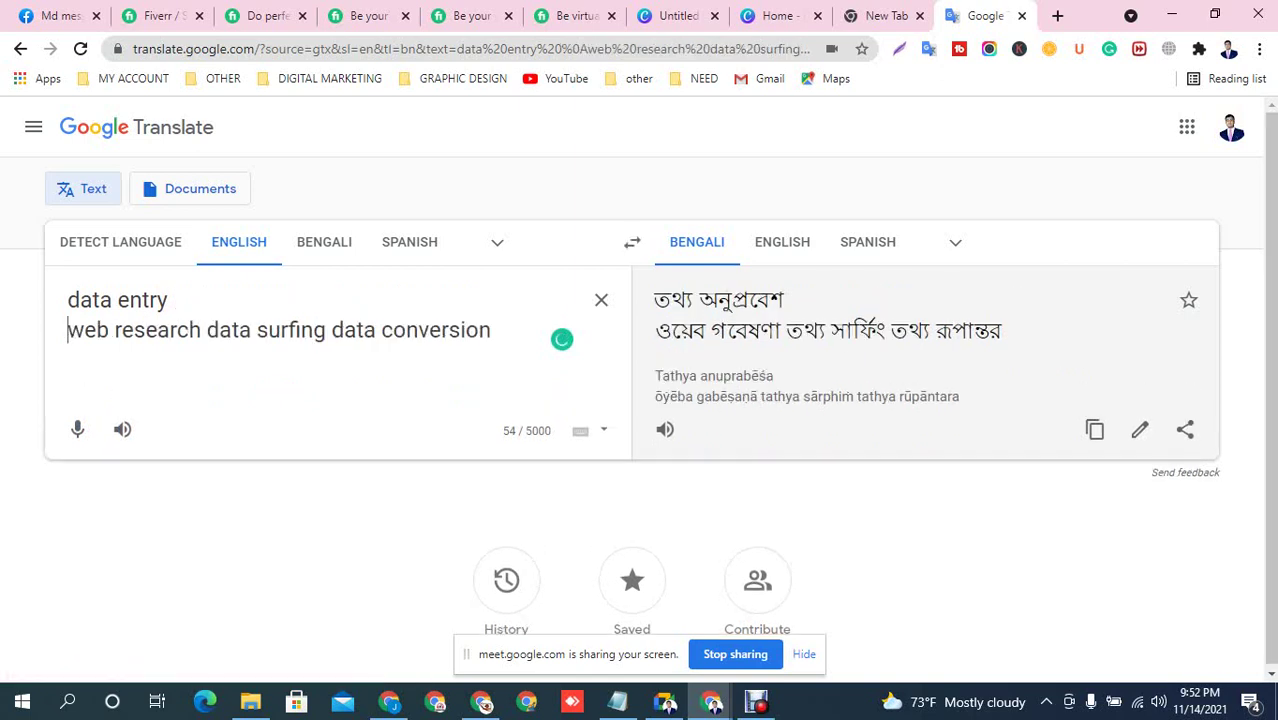
pyautogui.click(206, 328)
pyautogui.press('Return')
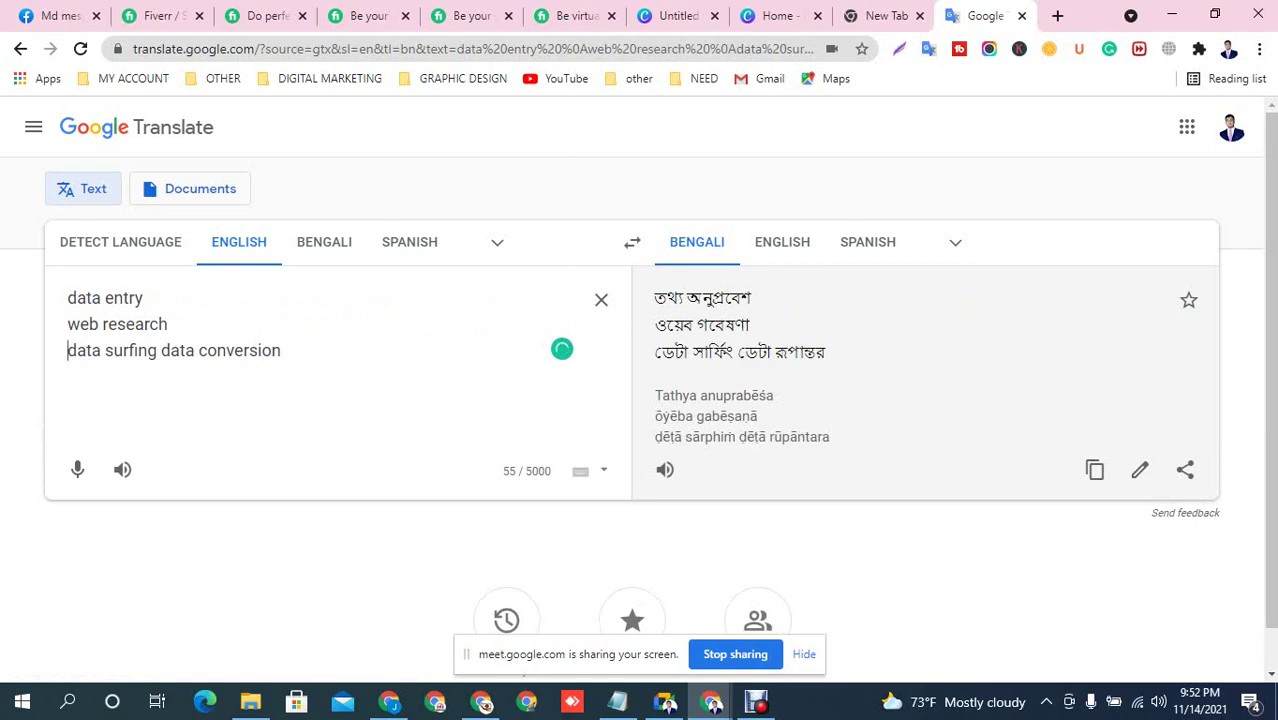
pyautogui.click(161, 351)
pyautogui.press('Return')
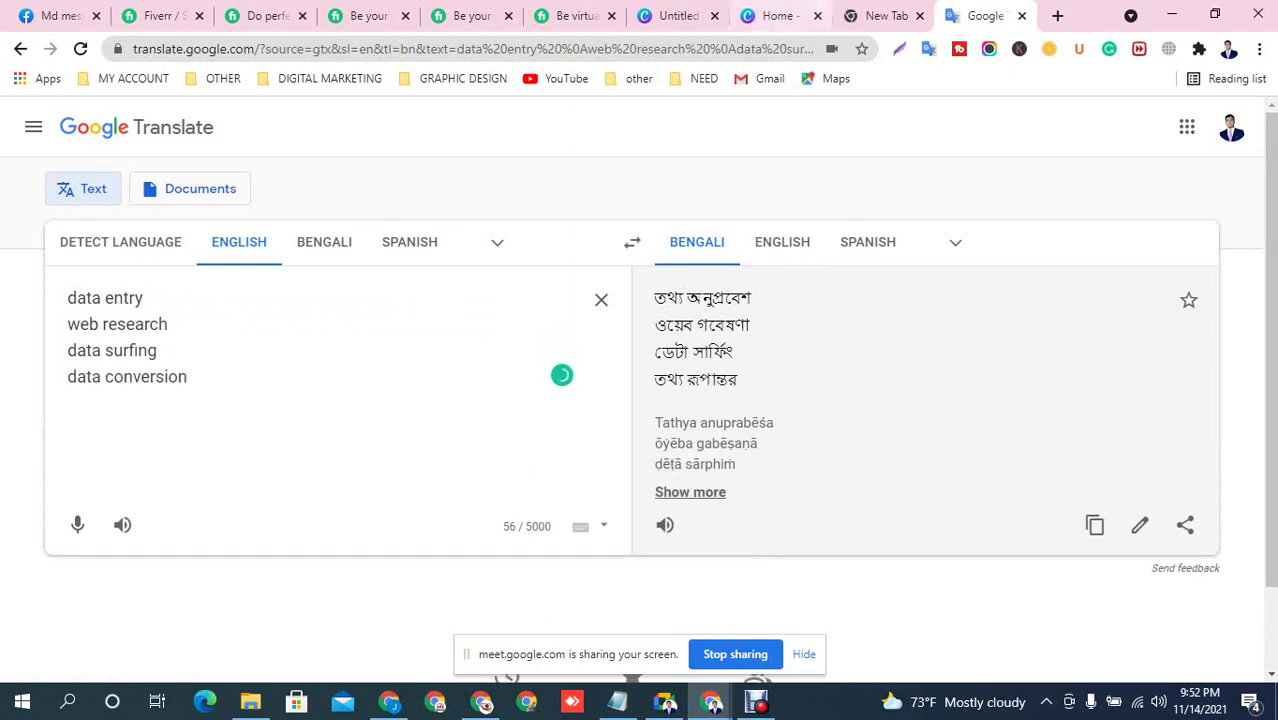
# Check the service list on the Fiverr gig image and change "data surfing" to "data scarping" in the Google Translate source text
pyautogui.click(778, 16)
pyautogui.hotkey('ctrl', 'shift', 'Tab')
pyautogui.hotkey('ctrl', 'shift', 'Tab')
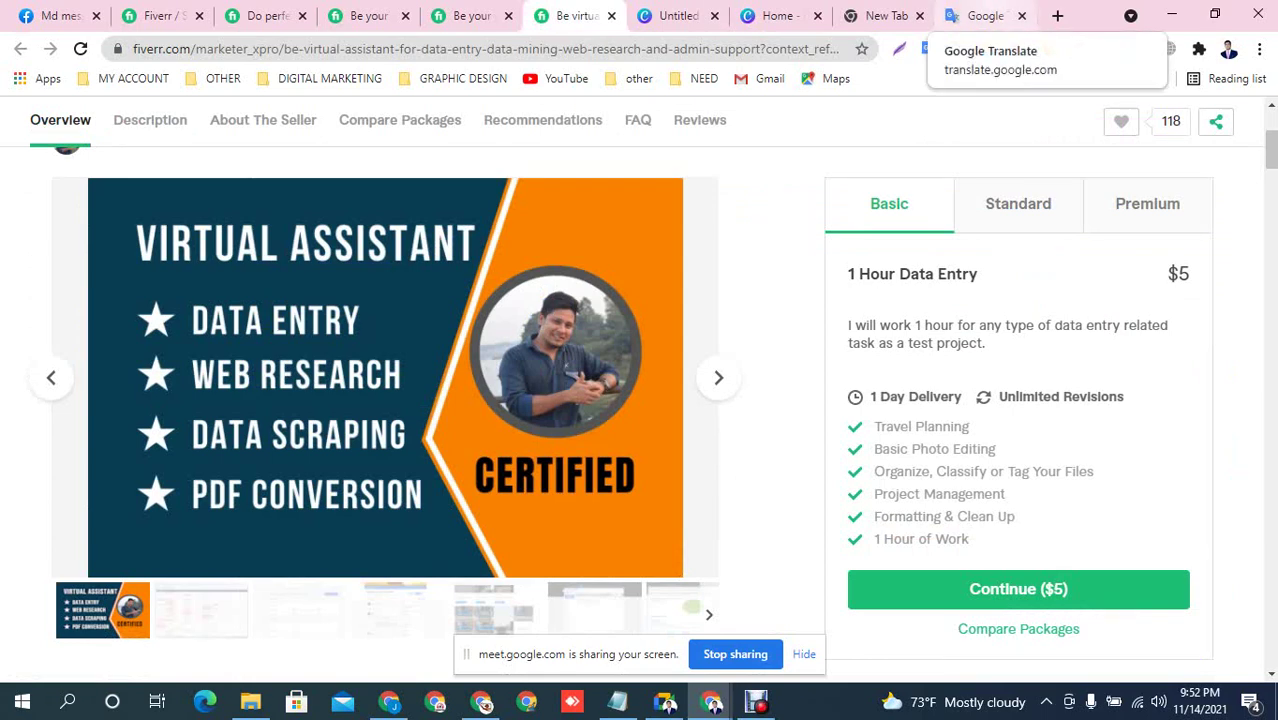
pyautogui.click(985, 15)
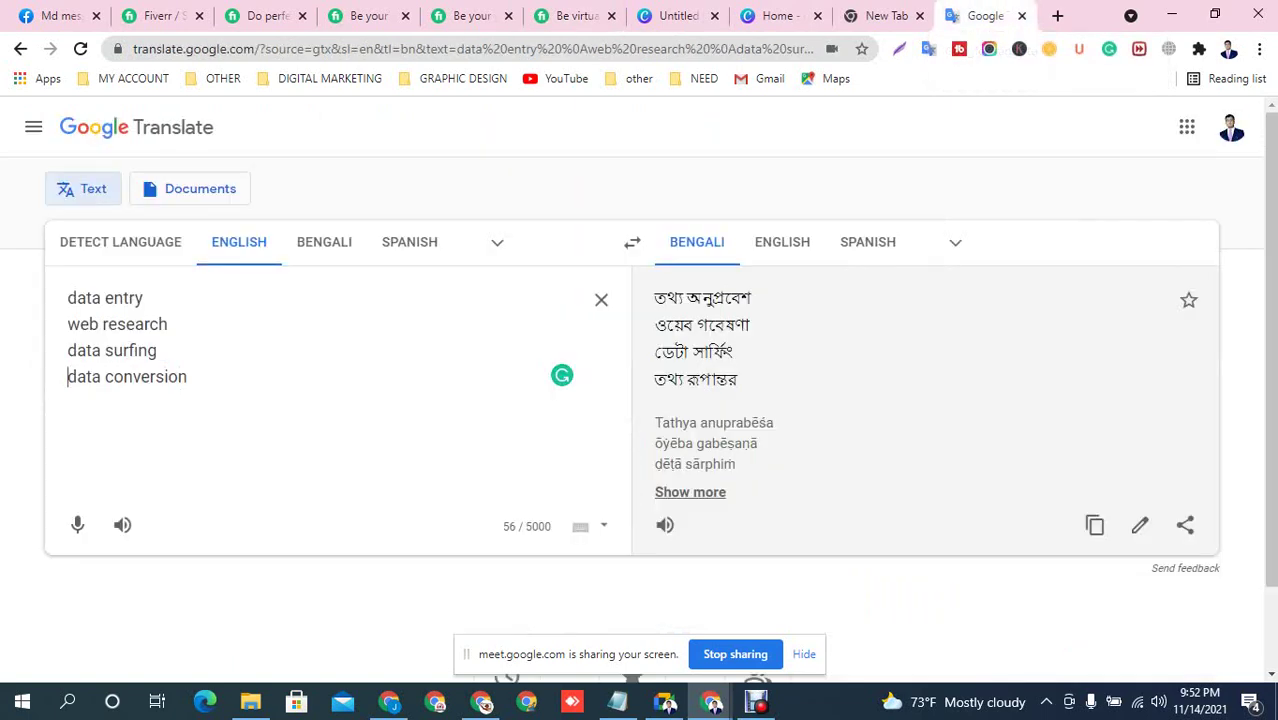
pyautogui.moveTo(113, 350); pyautogui.dragTo(160, 350)
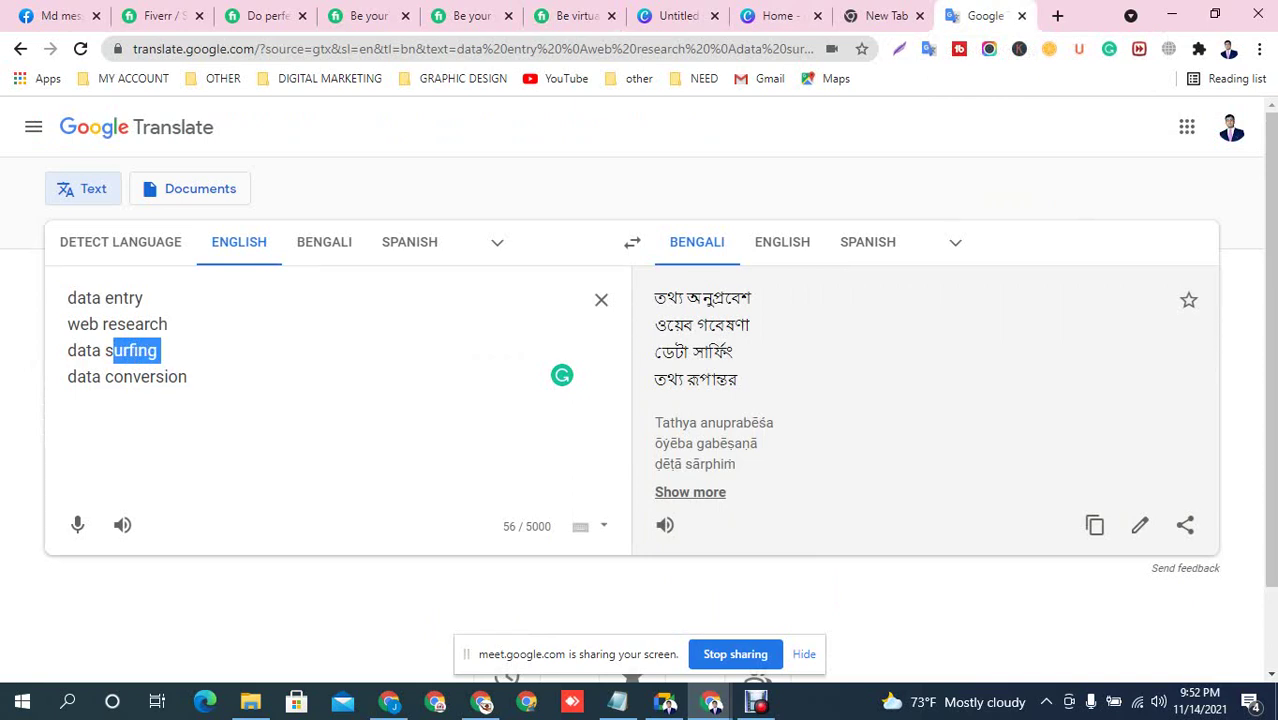
pyautogui.write('carpi')
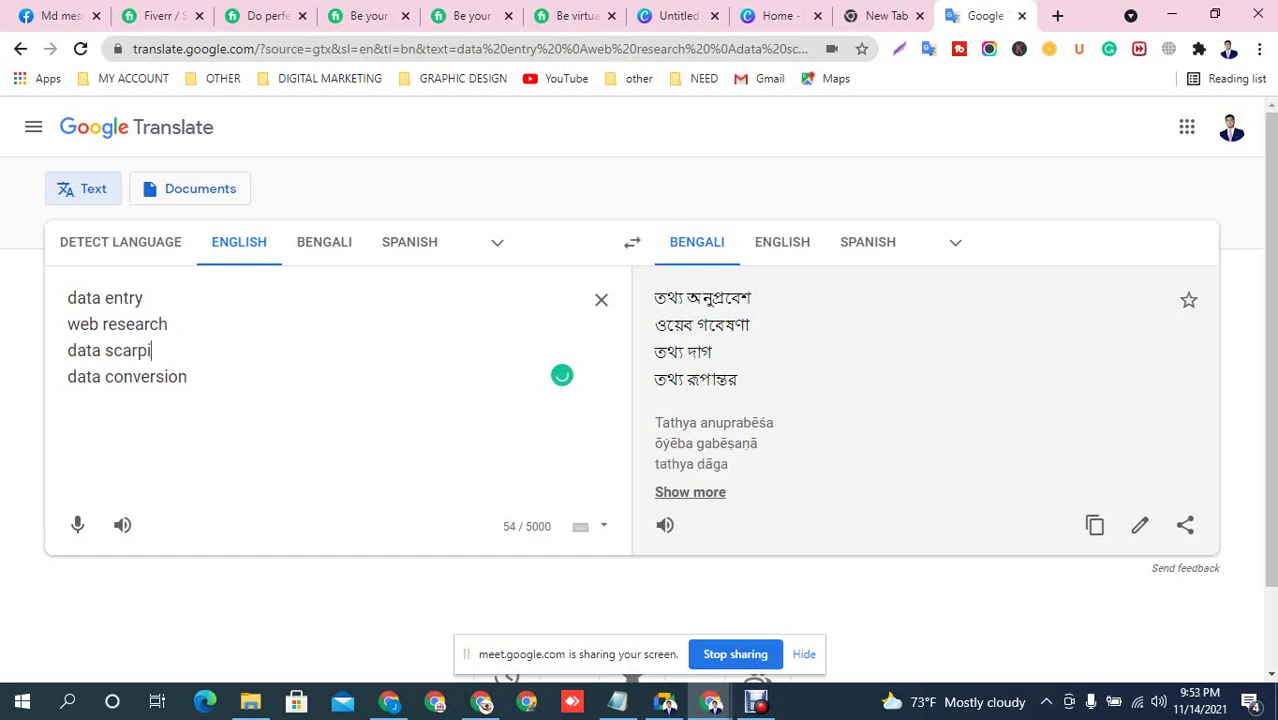
pyautogui.write('ng')
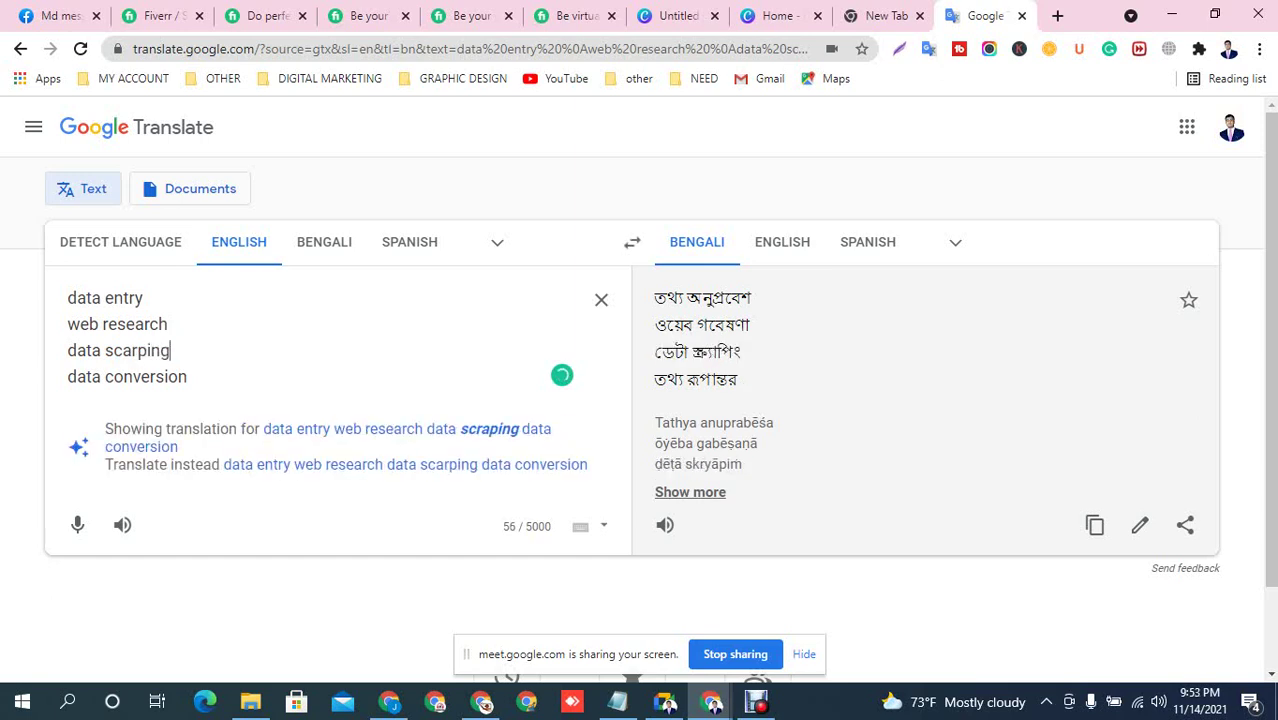
# Copy the whole English service list from Google Translate and paste it as text into the 550 × 370 px Canva design
pyautogui.hotkey('ctrl', 'a')
pyautogui.hotkey('ctrl', 'c')
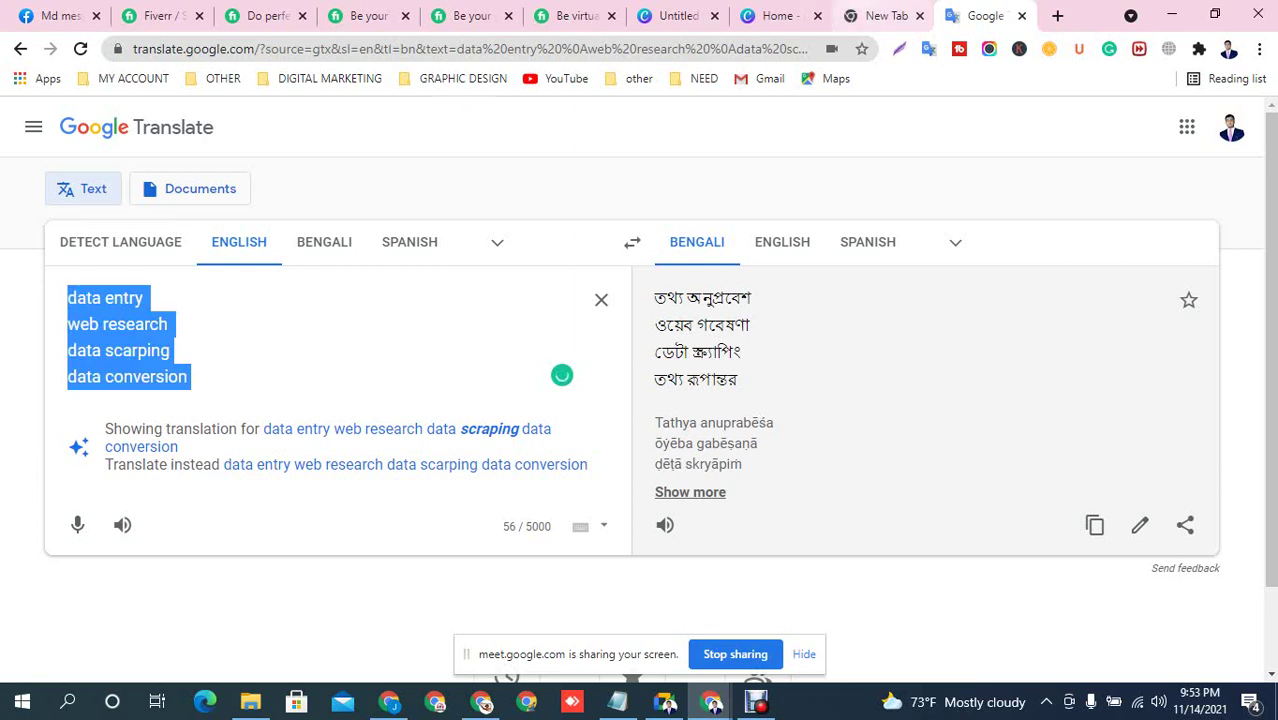
pyautogui.click(680, 16)
pyautogui.click(780, 16)
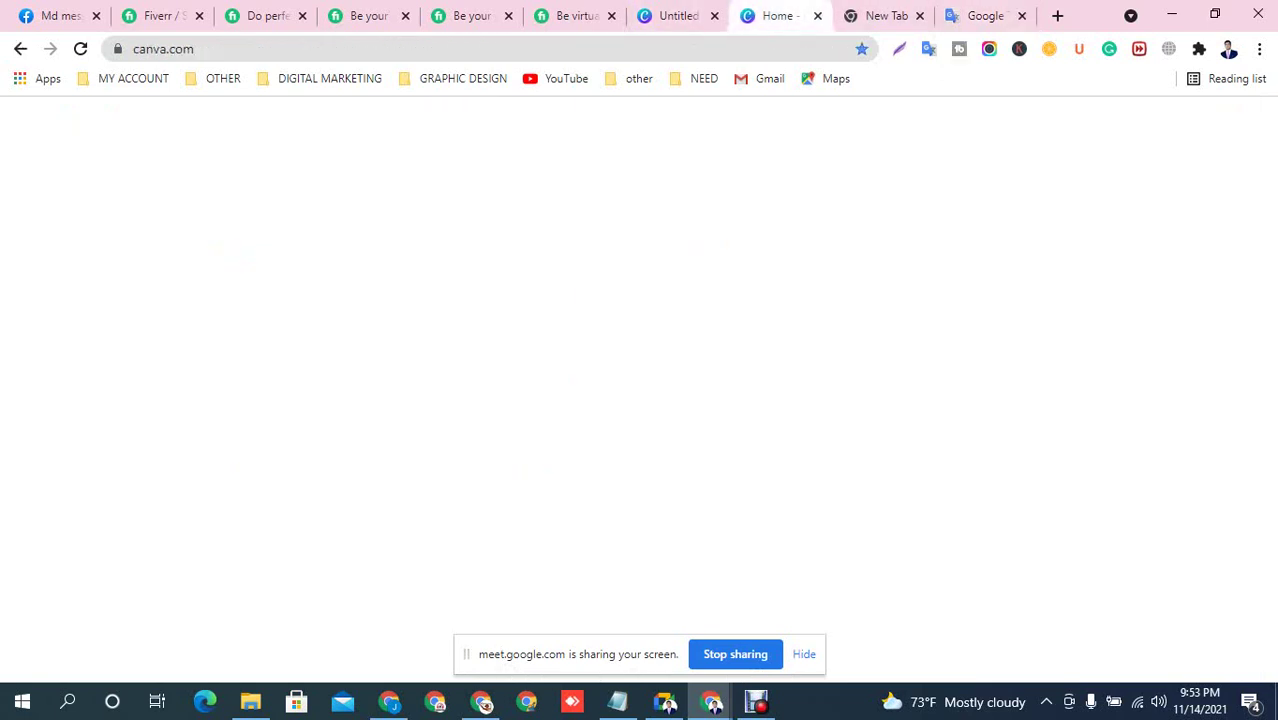
pyautogui.click(680, 16)
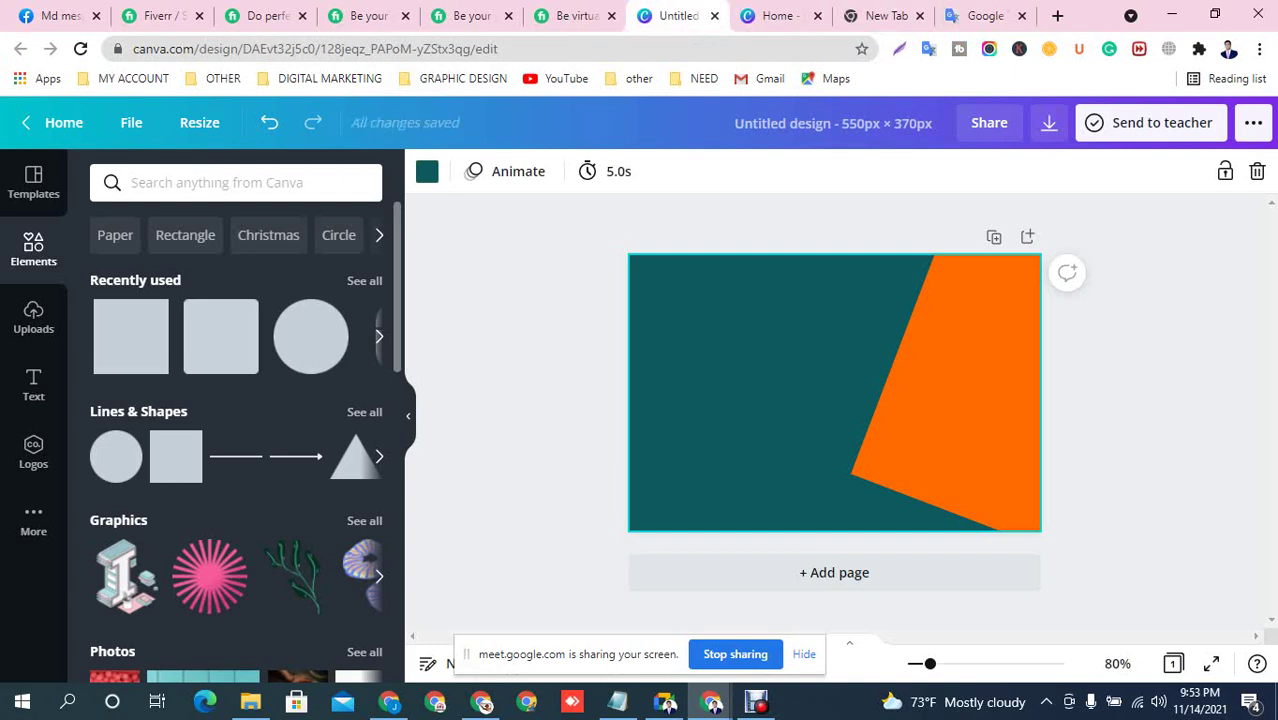
pyautogui.hotkey('ctrl', 'v')
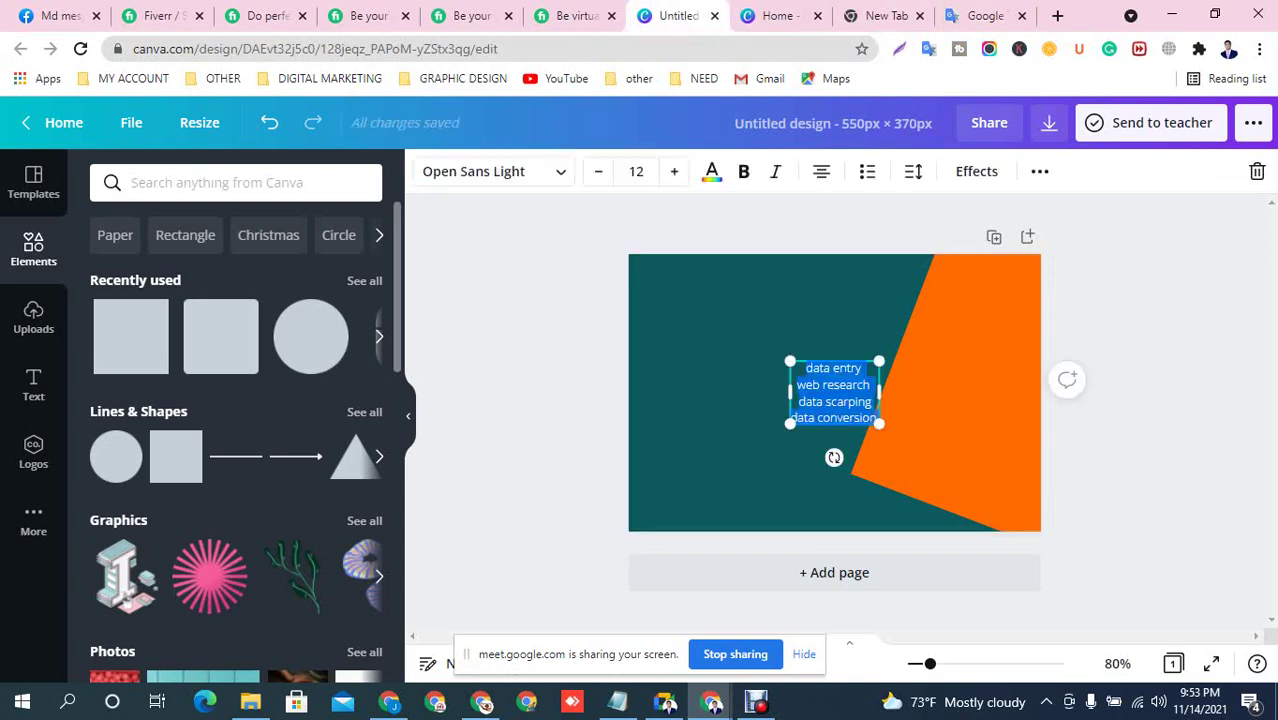
pyautogui.click(740, 355)
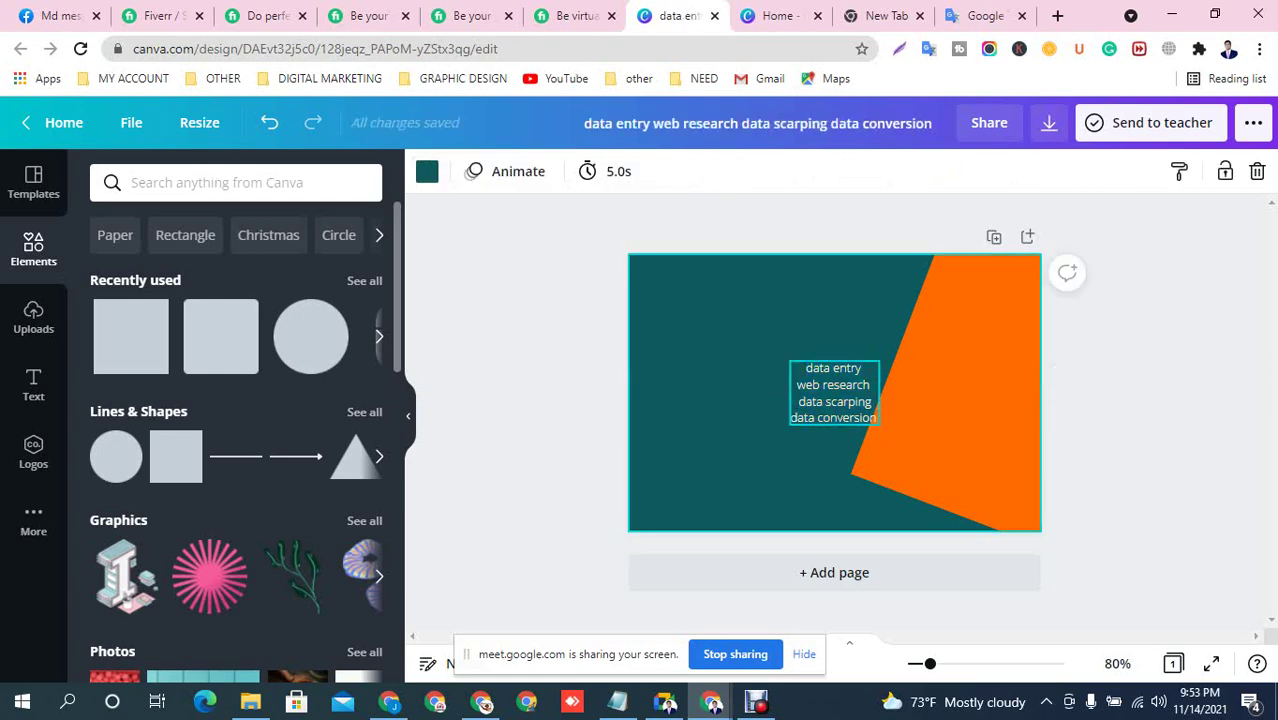
# Enlarge the pasted list to font size 26.2 over the teal area and delete every line except "data entry"
pyautogui.moveTo(834, 393); pyautogui.dragTo(850, 446)
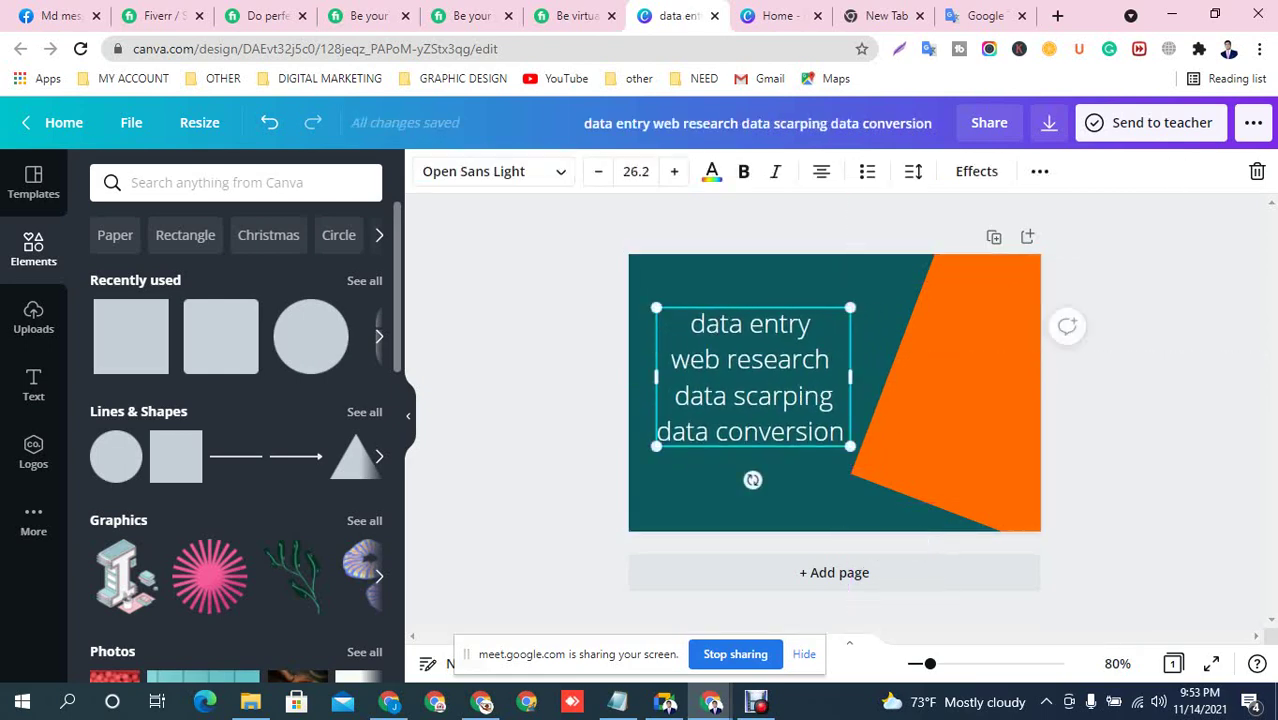
pyautogui.click(676, 358)
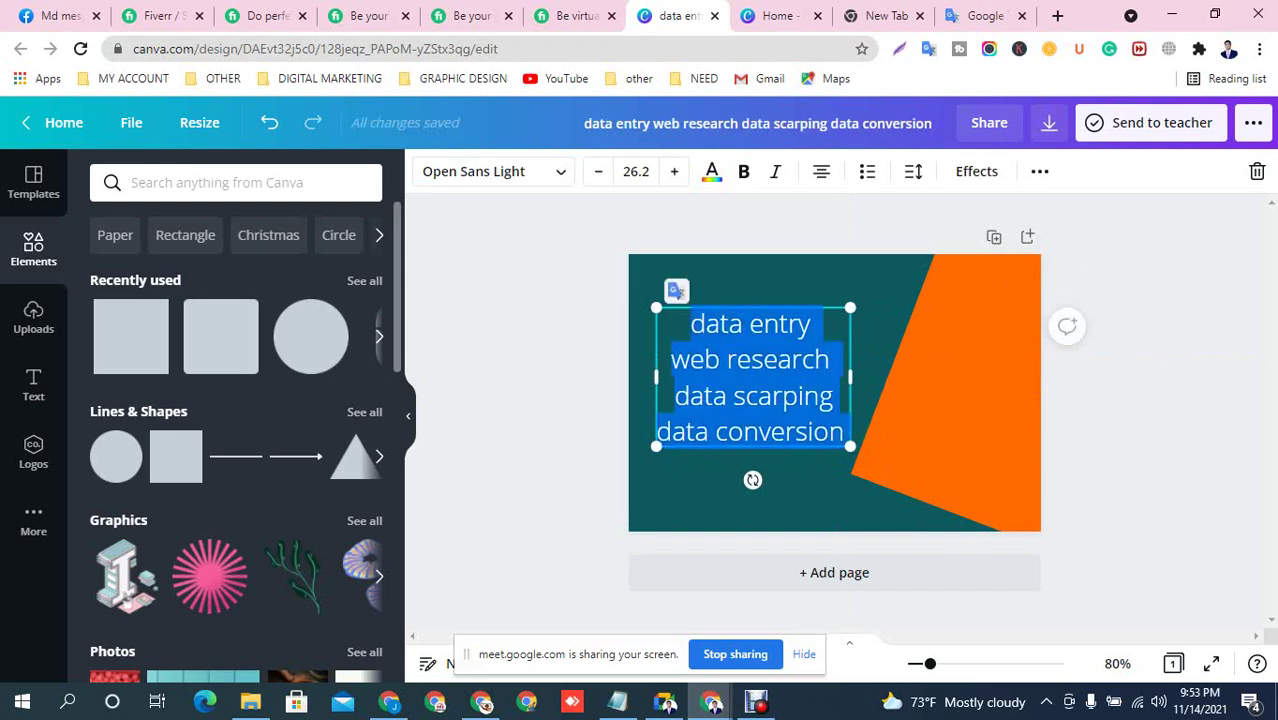
pyautogui.click(676, 358)
pyautogui.moveTo(676, 358); pyautogui.dragTo(780, 440)
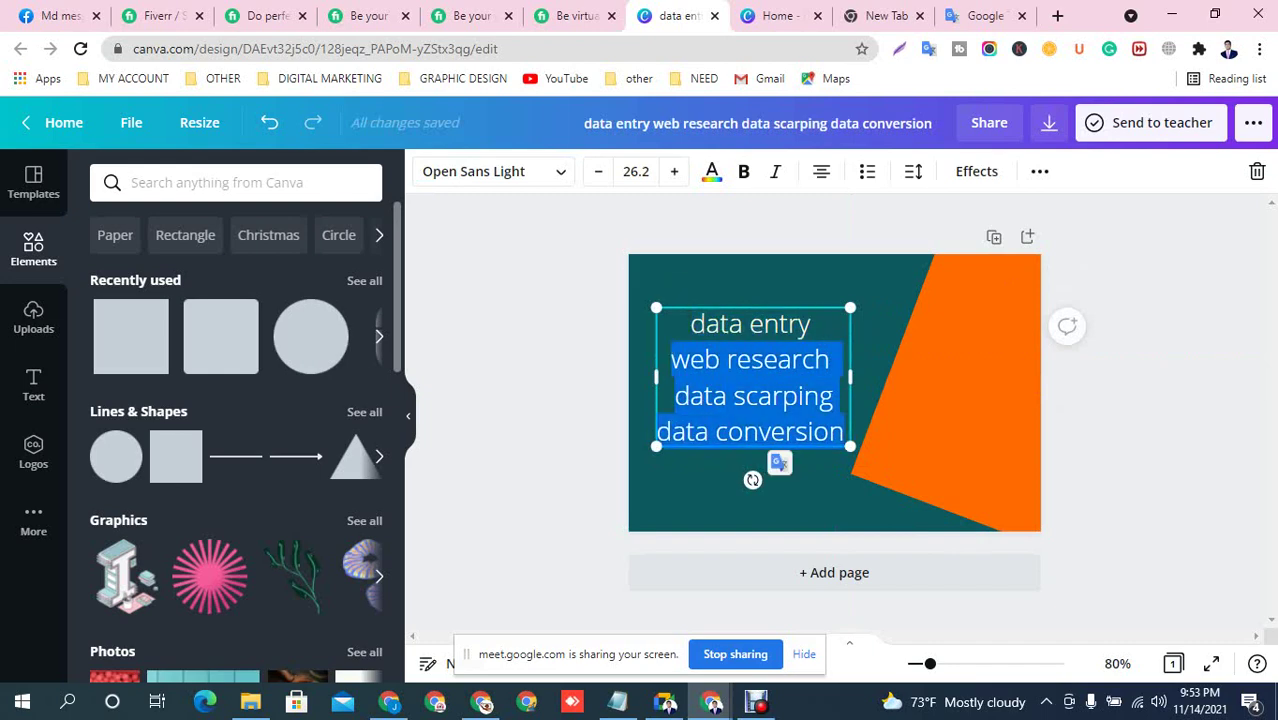
pyautogui.press('BackSpace')
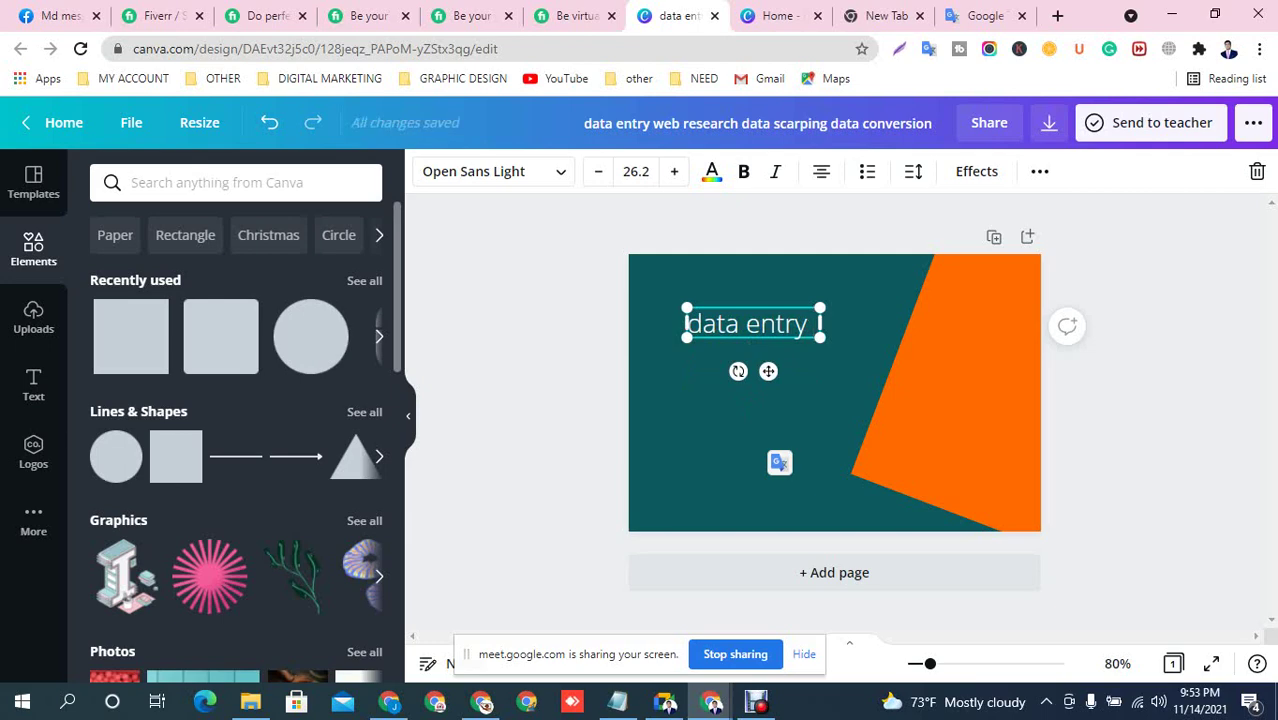
# Capitalise the remaining text as "Data entry" and make it bold
pyautogui.moveTo(702, 323); pyautogui.dragTo(689, 318)
pyautogui.write('D')
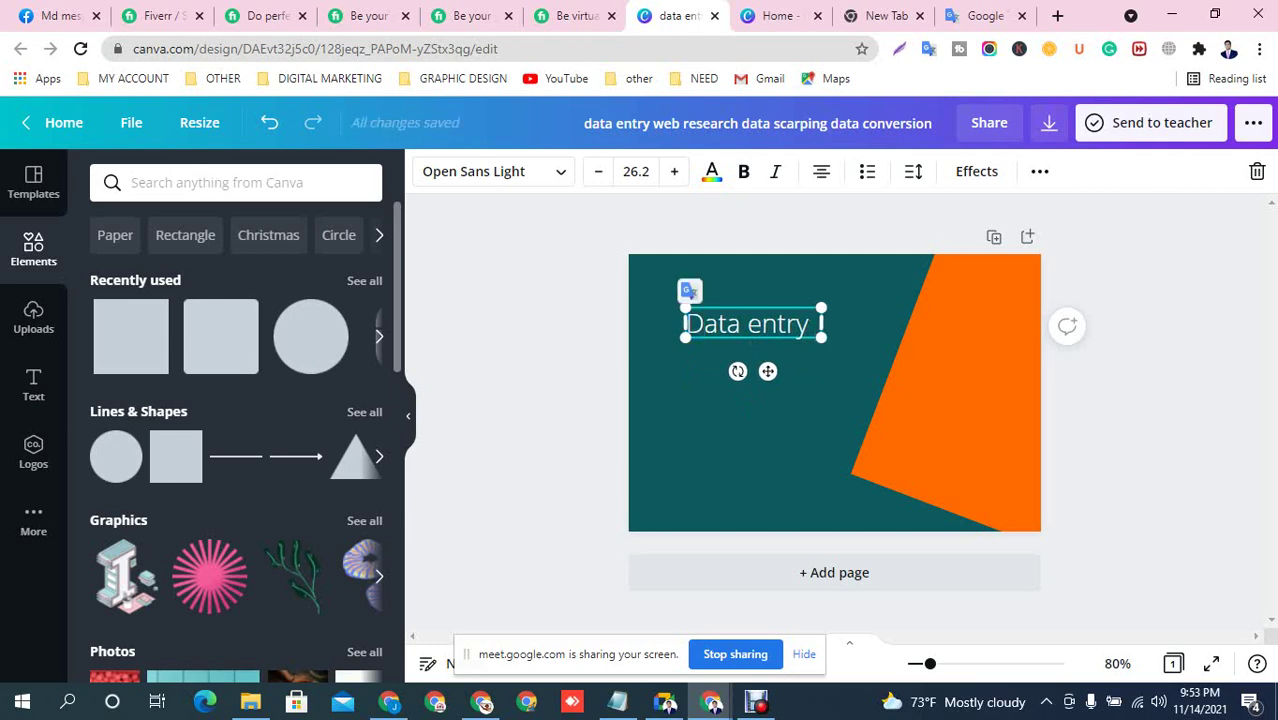
pyautogui.press('Escape')
pyautogui.click(753, 323)
pyautogui.click(743, 172)
pyautogui.press('Escape')
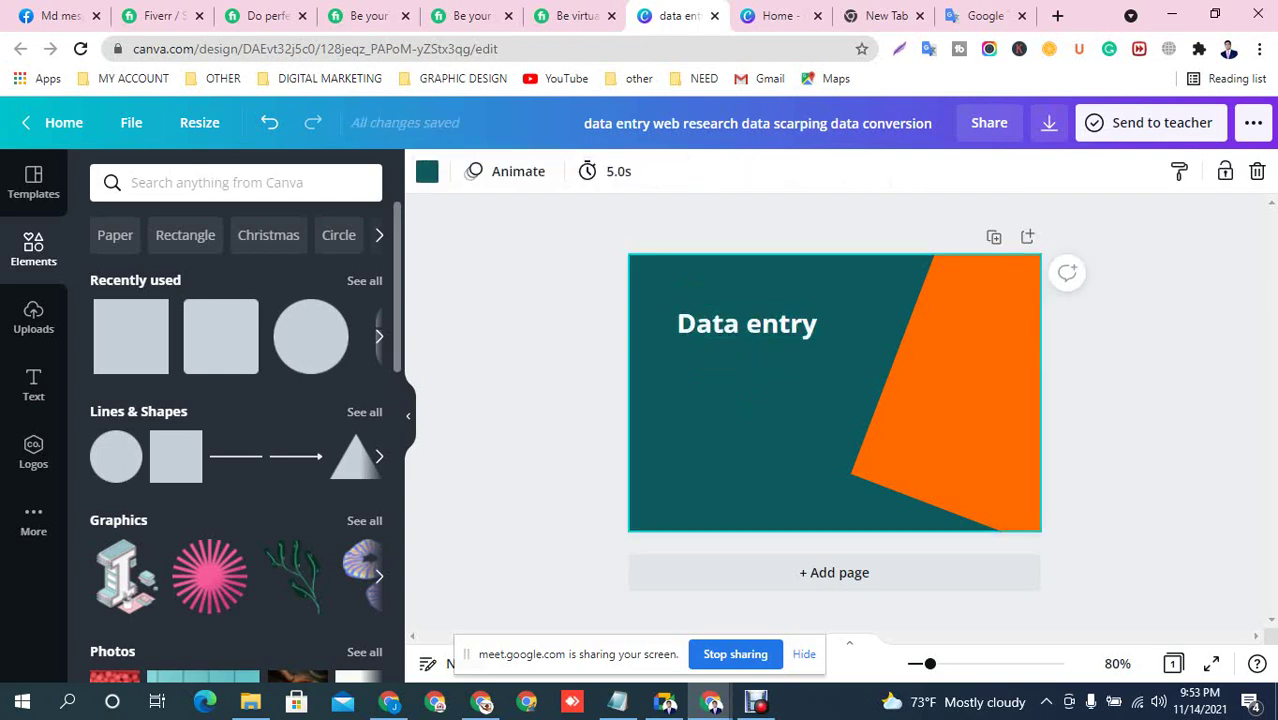
# Add an orange square, flatten it into a narrow horizontal bar on the teal area, and move the "Data entry" text above it
pyautogui.click(131, 336)
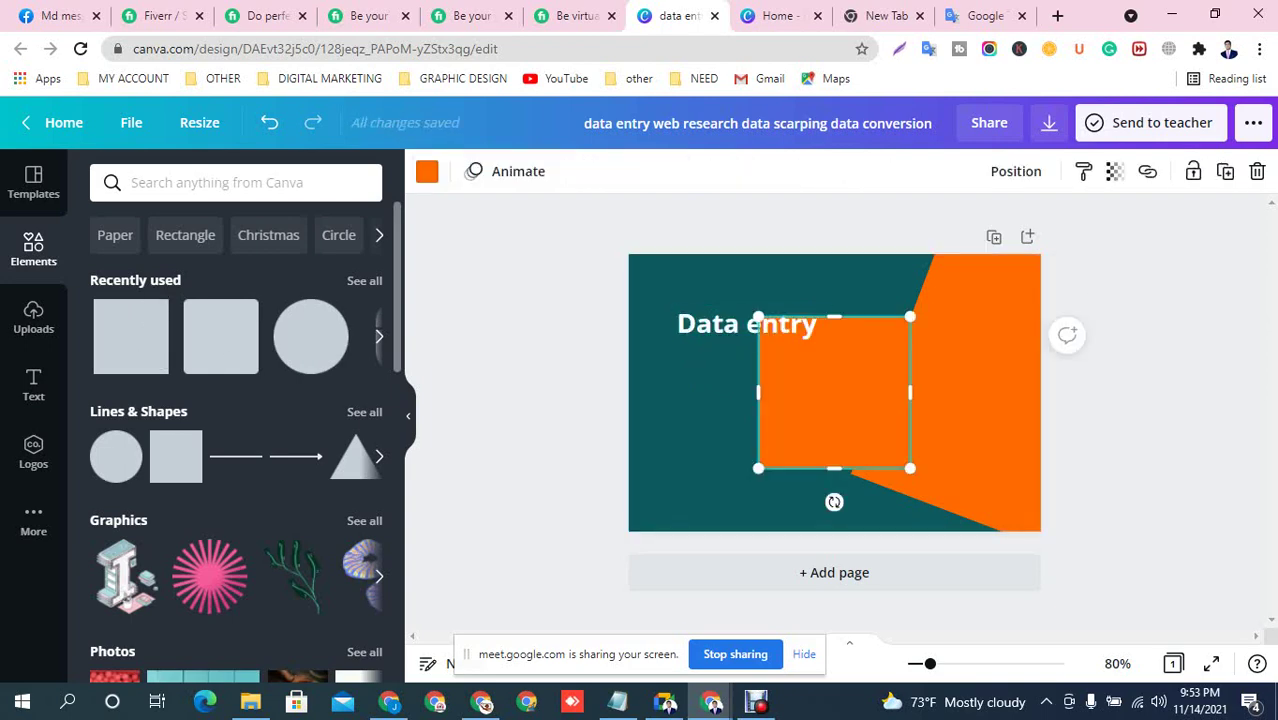
pyautogui.moveTo(834, 316); pyautogui.dragTo(773, 298)
pyautogui.click(742, 440)
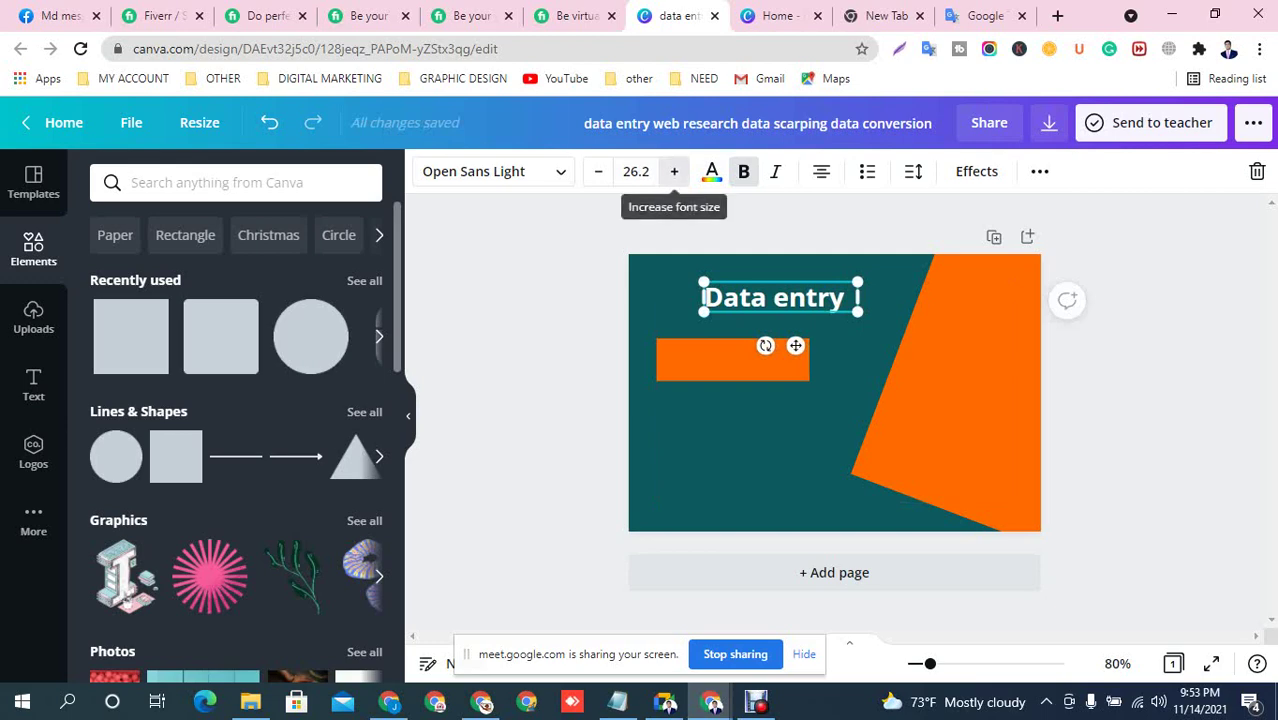
# Increase the "Data entry" text to font size 34.2
pyautogui.click(674, 171)
pyautogui.click(674, 171)
pyautogui.click(674, 171)
pyautogui.click(674, 171)
pyautogui.click(674, 171)
pyautogui.click(674, 171)
pyautogui.click(674, 171)
pyautogui.click(674, 171)
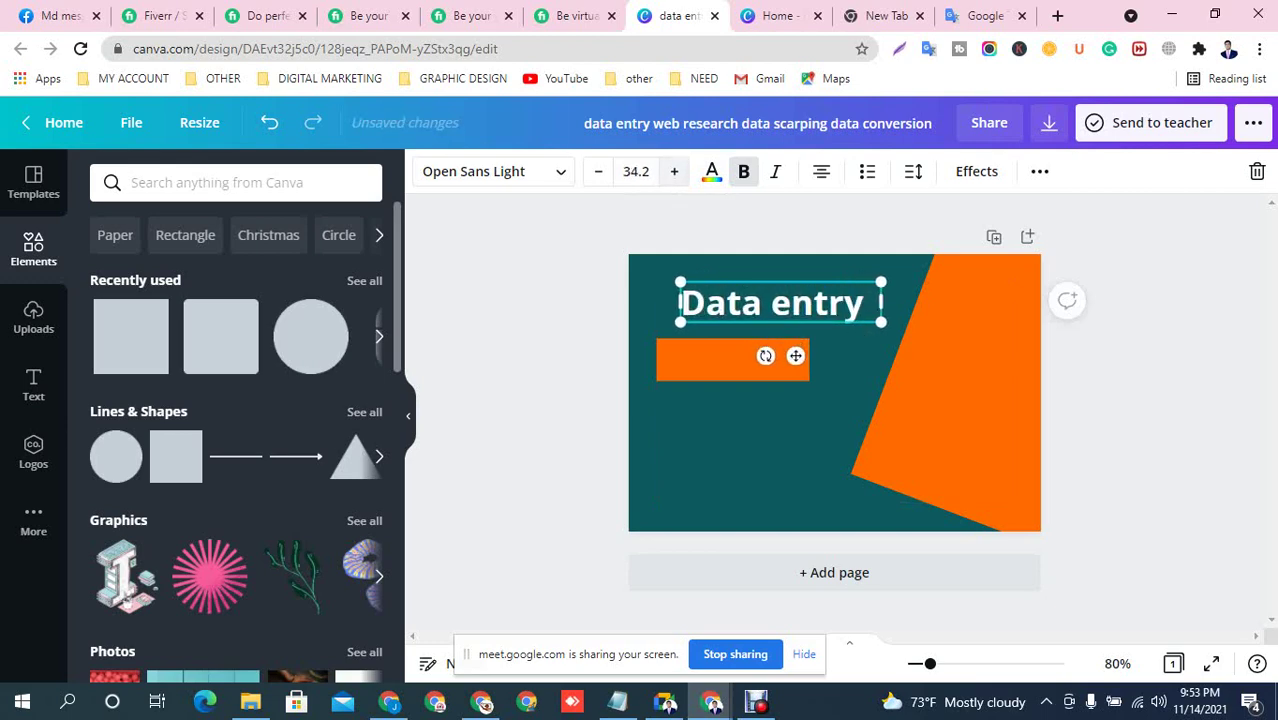
# Move the orange bar slightly down the teal area and place the "Data entry" text on top of it
pyautogui.click(735, 405)
pyautogui.moveTo(733, 362)
pyautogui.mouseDown()
pyautogui.moveTo(733, 395)
pyautogui.moveTo(732, 376)
pyautogui.mouseUp()
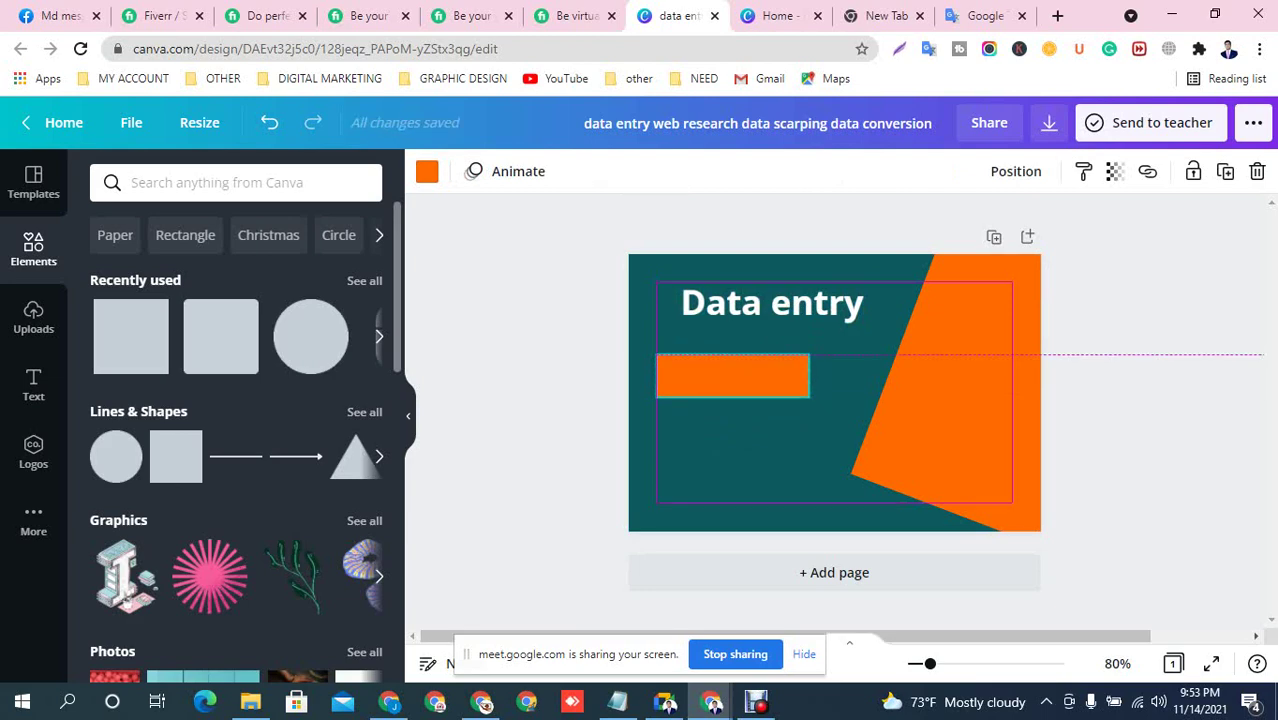
pyautogui.moveTo(732, 376); pyautogui.dragTo(732, 376)
pyautogui.moveTo(770, 302); pyautogui.dragTo(755, 375)
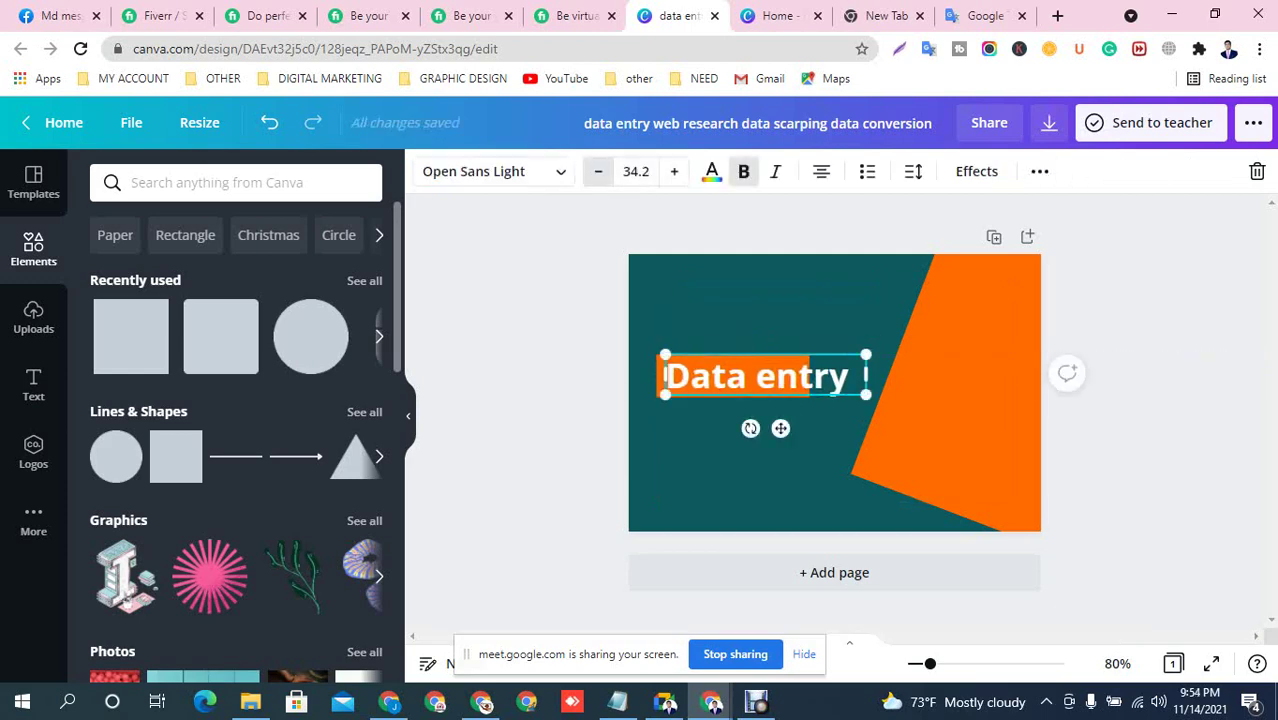
# Set the "Data entry" text to font size 26.2 and fit its text box within the orange bar
pyautogui.click(598, 171)
pyautogui.click(598, 171)
pyautogui.click(598, 171)
pyautogui.click(598, 171)
pyautogui.click(598, 171)
pyautogui.click(598, 171)
pyautogui.click(598, 171)
pyautogui.click(598, 171)
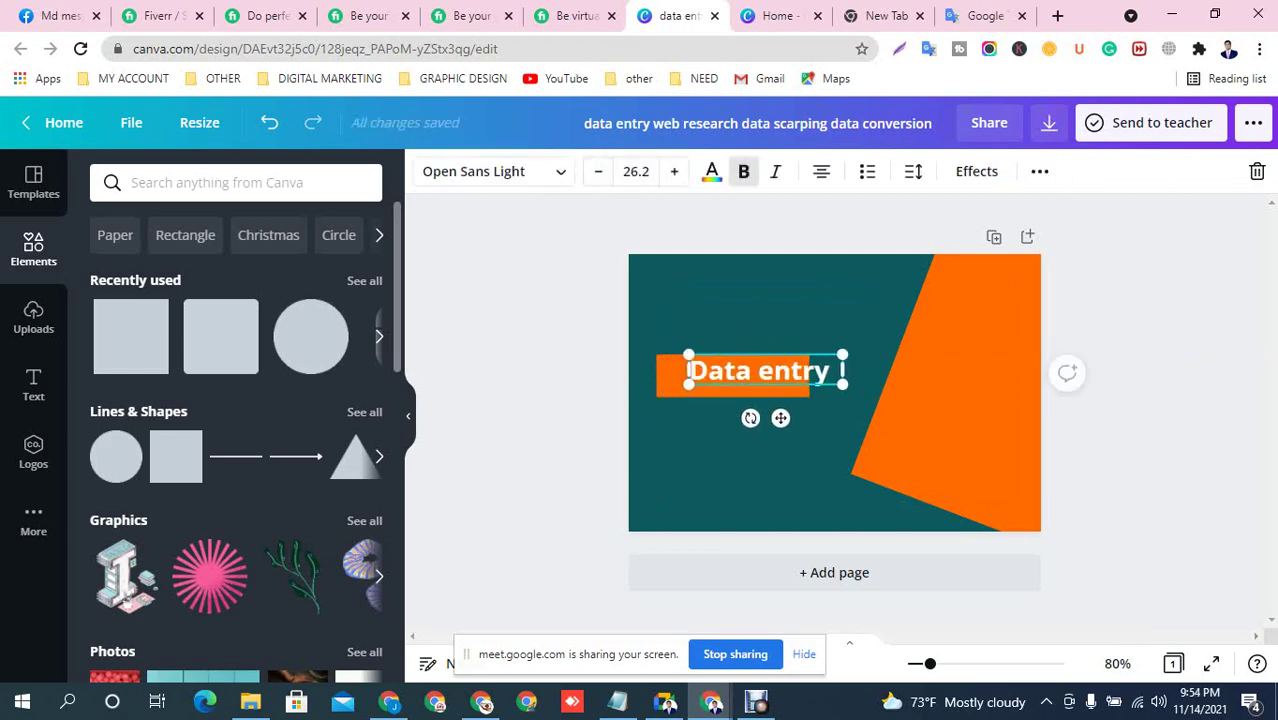
pyautogui.moveTo(755, 372); pyautogui.dragTo(727, 378)
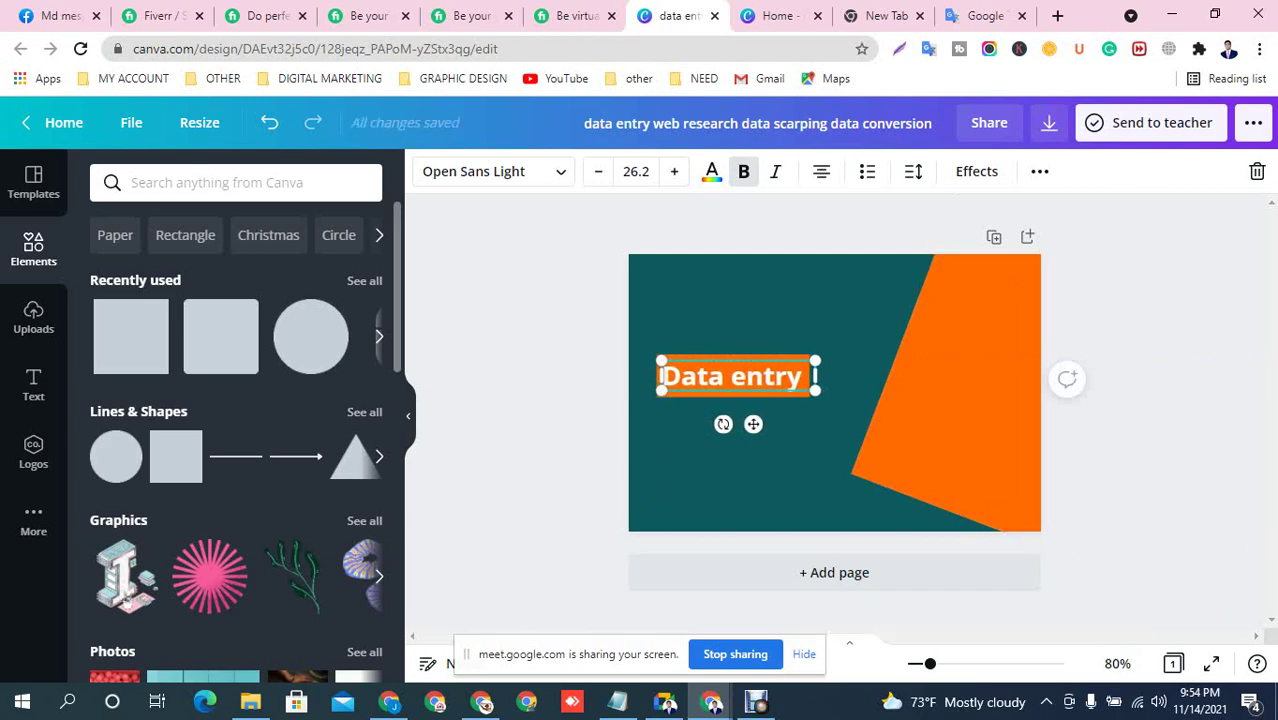
pyautogui.moveTo(813, 375)
pyautogui.mouseDown()
pyautogui.moveTo(799, 376)
pyautogui.moveTo(813, 377)
pyautogui.mouseUp()
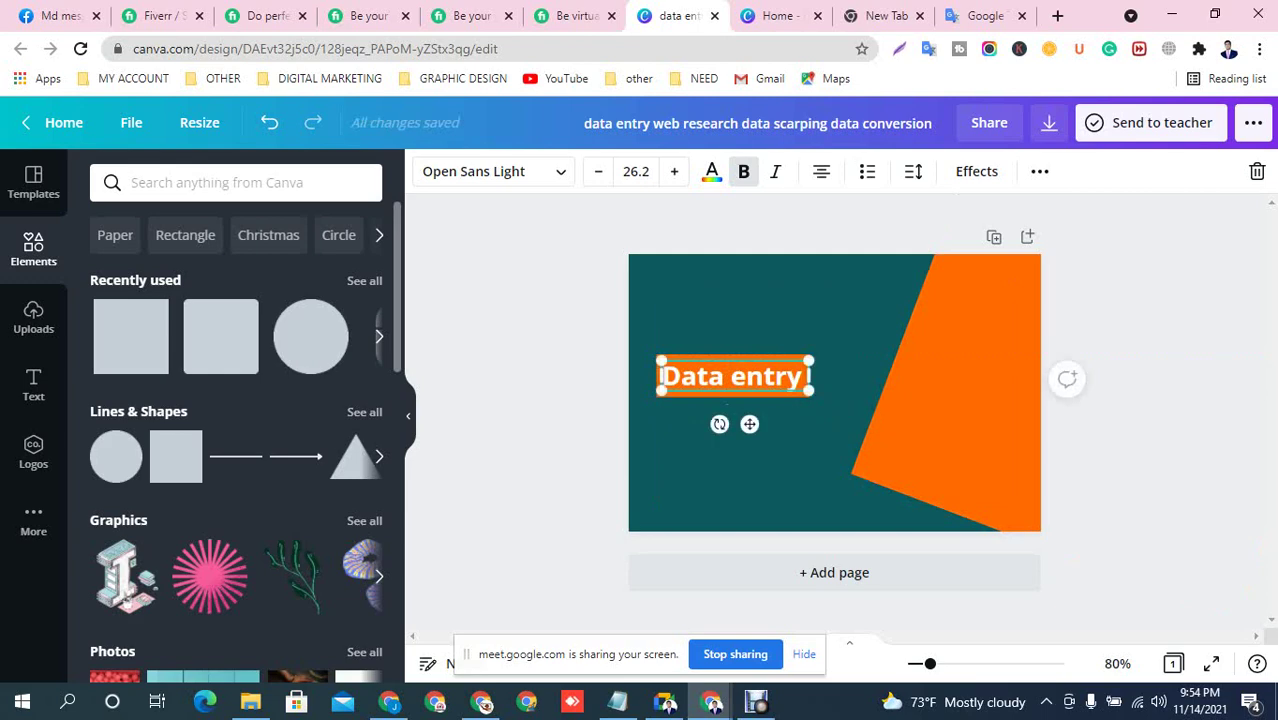
# Duplicate the "Data entry" text with its orange bar three times, stacking the copies in an aligned column beneath the original
pyautogui.click(682, 307)
pyautogui.moveTo(682, 306); pyautogui.dragTo(764, 468)
pyautogui.moveTo(740, 378); pyautogui.dragTo(791, 445)
pyautogui.press('Up')
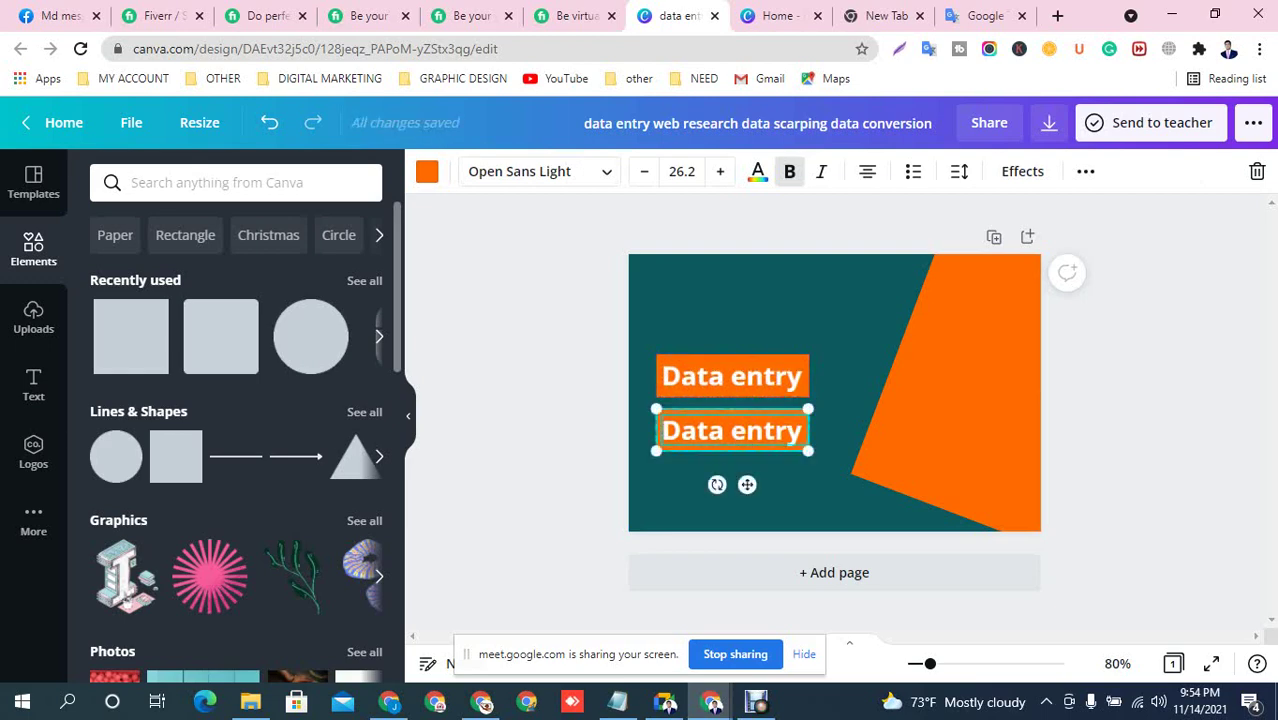
pyautogui.press('Up')
pyautogui.moveTo(740, 431); pyautogui.dragTo(760, 483)
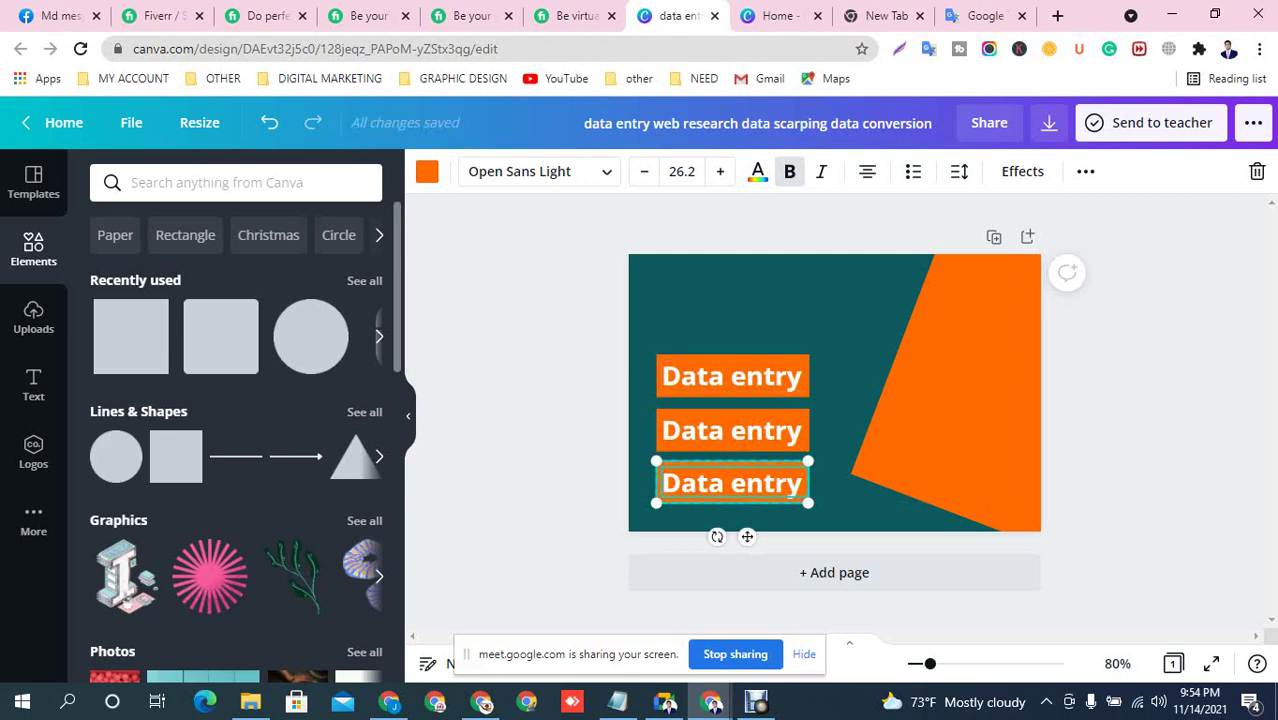
pyautogui.moveTo(791, 489); pyautogui.dragTo(791, 537)
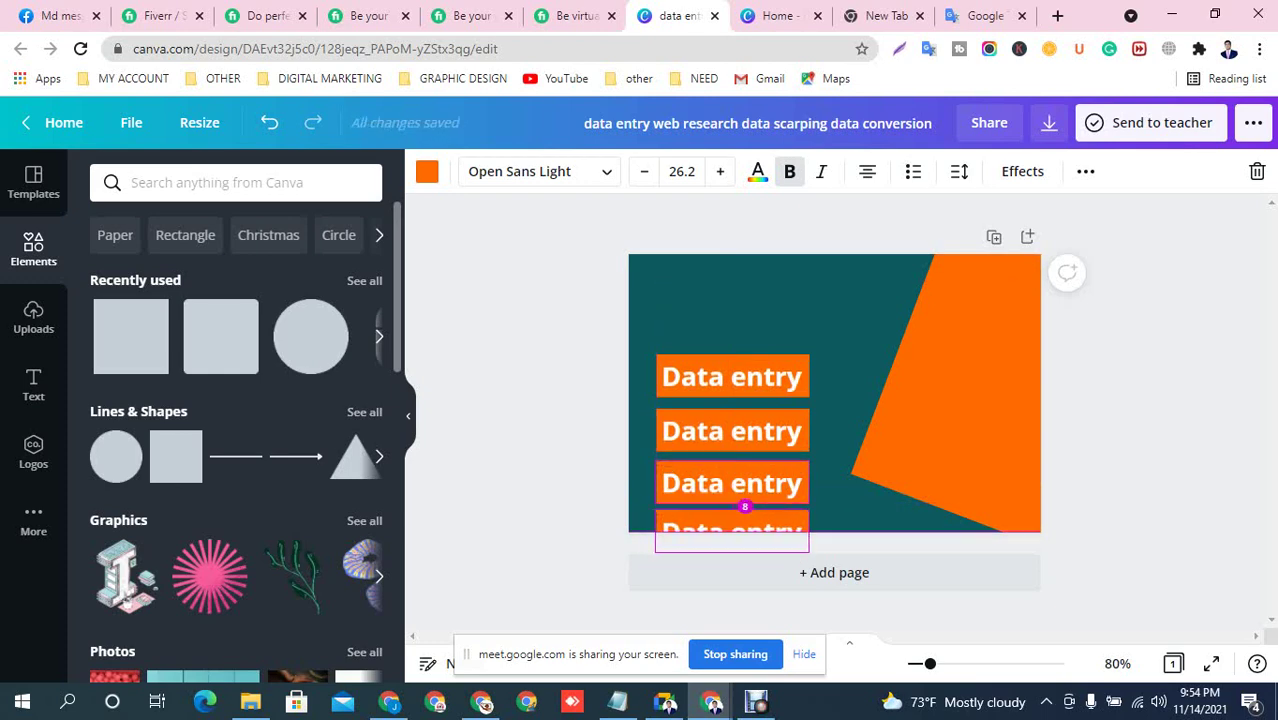
pyautogui.hotkey('shift', 'Down')
pyautogui.hotkey('shift', 'Up')
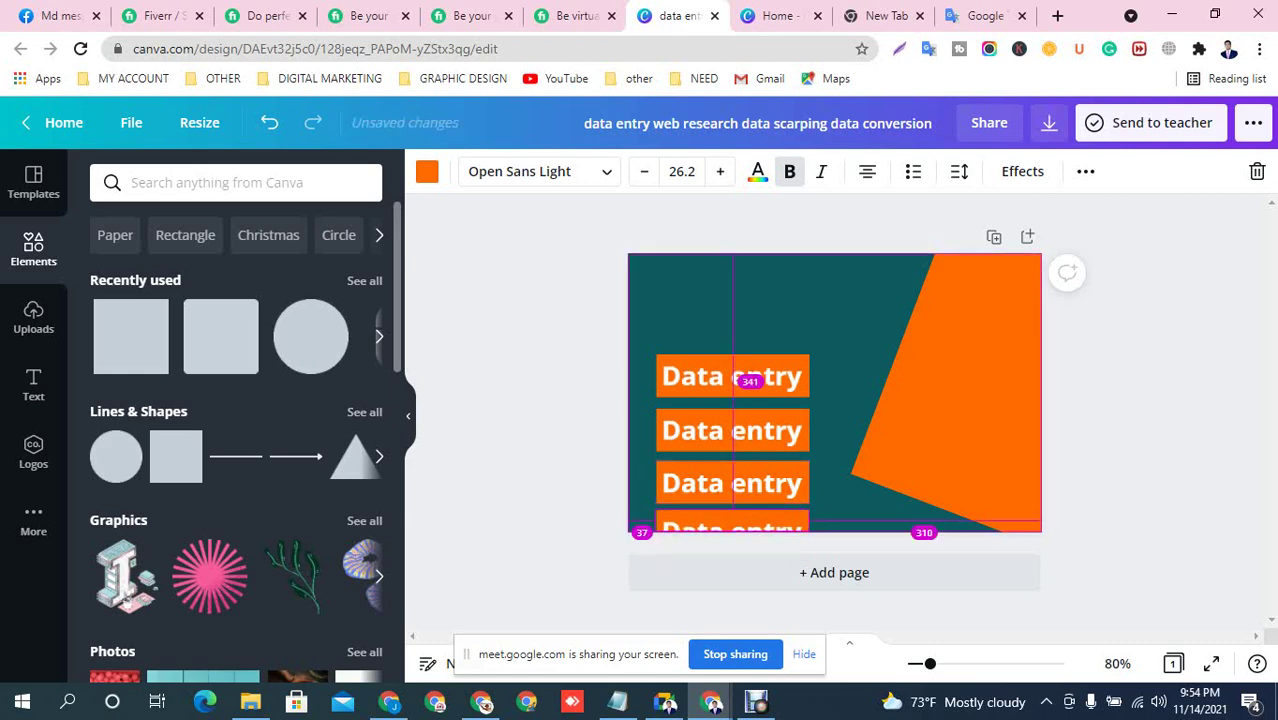
# Move all four "Data entry" labels up together until they fit on the page, and scale them down to font size 17.3
pyautogui.click(647, 327)
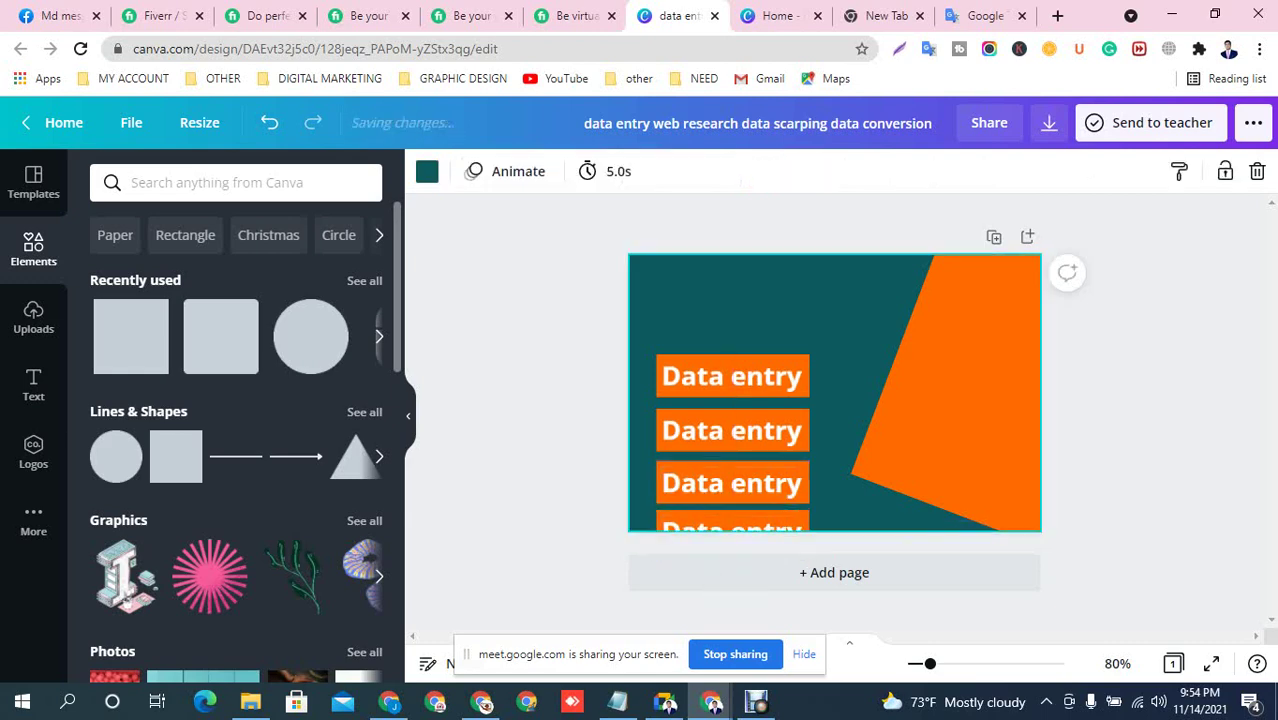
pyautogui.moveTo(647, 327); pyautogui.dragTo(745, 578)
pyautogui.hotkey('shift', 'Up')
pyautogui.hotkey('shift', 'Up')
pyautogui.hotkey('shift', 'Up')
pyautogui.hotkey('shift', 'Up')
pyautogui.hotkey('shift', 'Up')
pyautogui.hotkey('shift', 'Up')
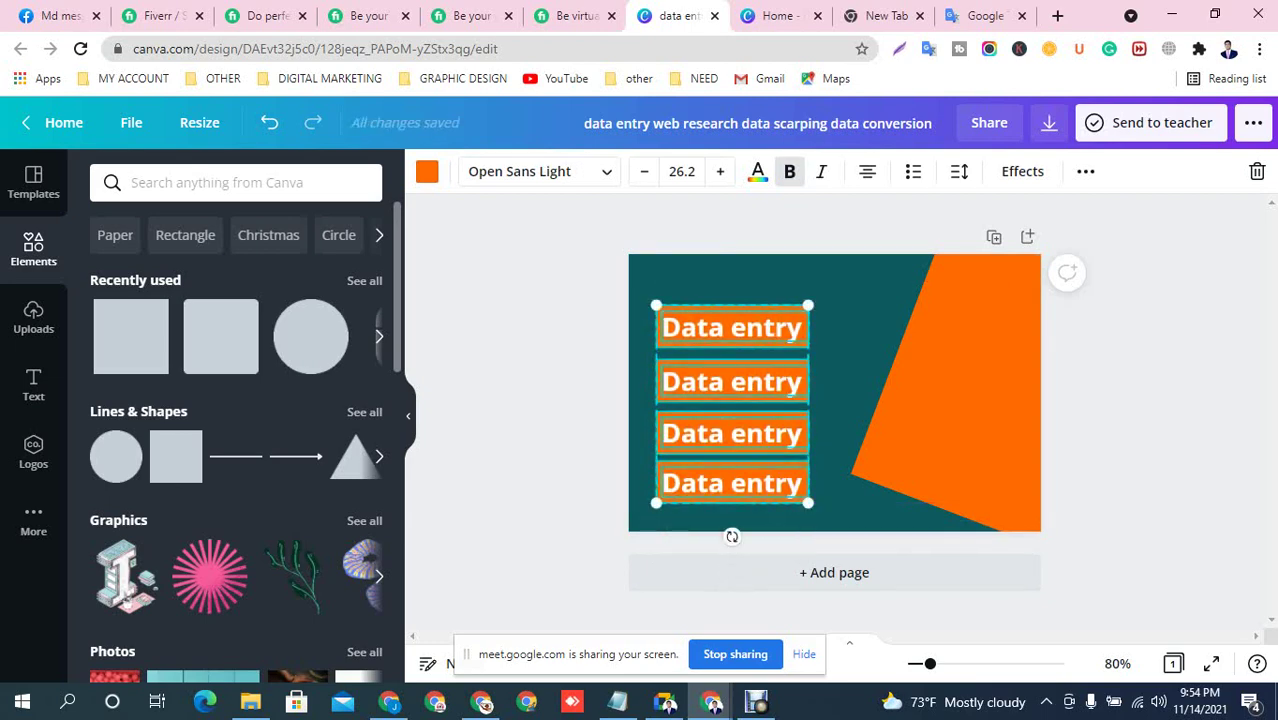
pyautogui.moveTo(808, 503); pyautogui.dragTo(757, 436)
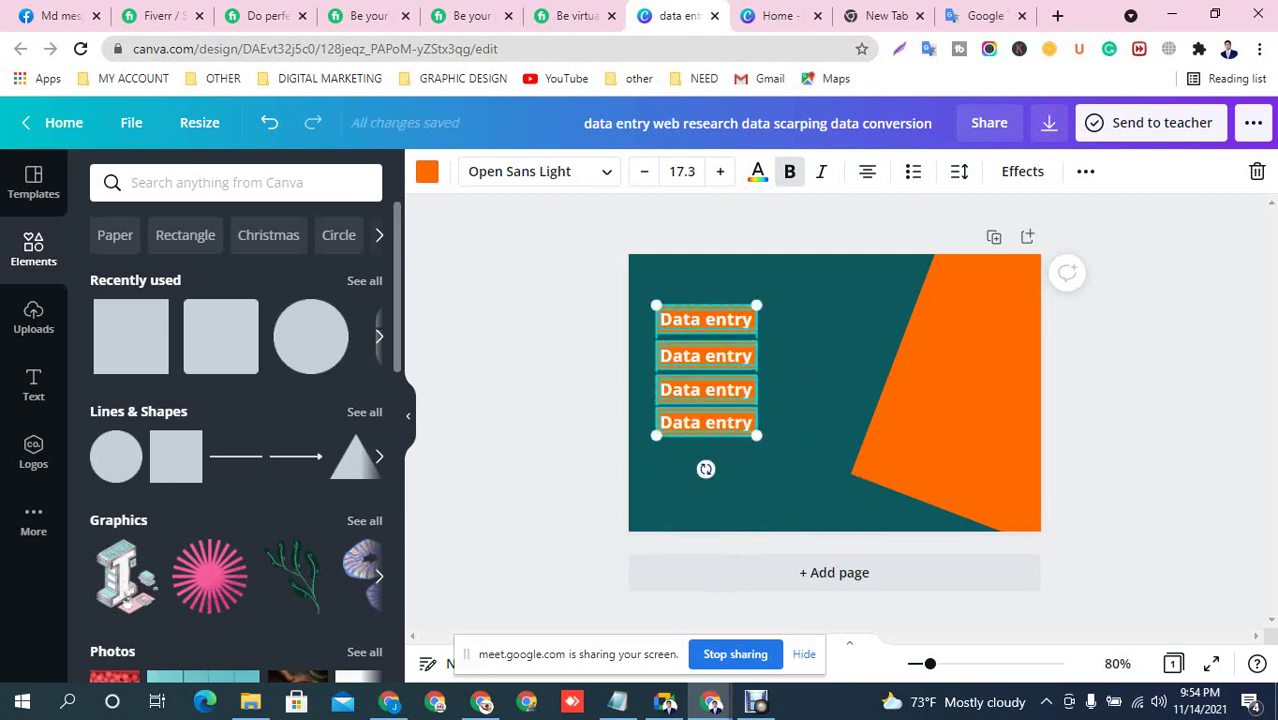
# Nudge the first "Data entry" label with its bar down to narrow the gap above the second label
pyautogui.click(797, 392)
pyautogui.moveTo(670, 295); pyautogui.dragTo(722, 324)
pyautogui.press('Down')
pyautogui.press('Down')
pyautogui.press('Down')
pyautogui.press('Down')
pyautogui.press('Down')
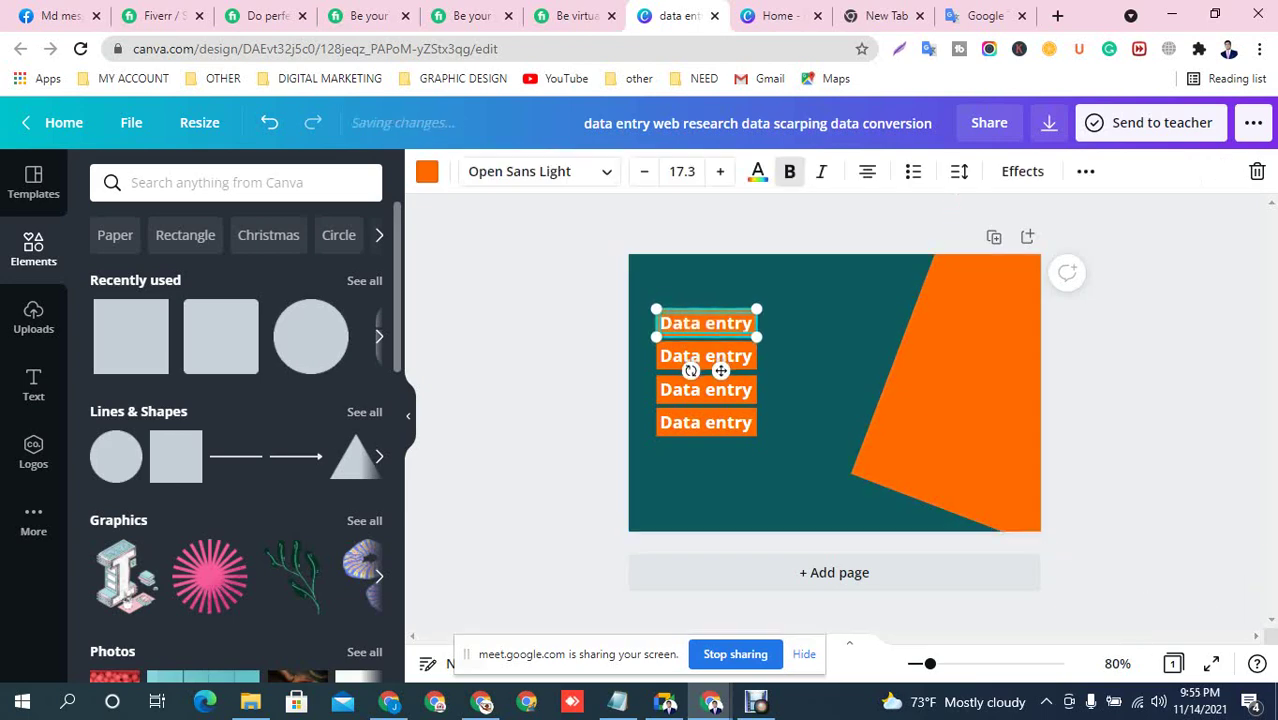
pyautogui.press('Down')
pyautogui.press('Down')
# Nudge the second "Data entry" label with its bar down slightly to even the gaps between the first and third labels
pyautogui.click(796, 354)
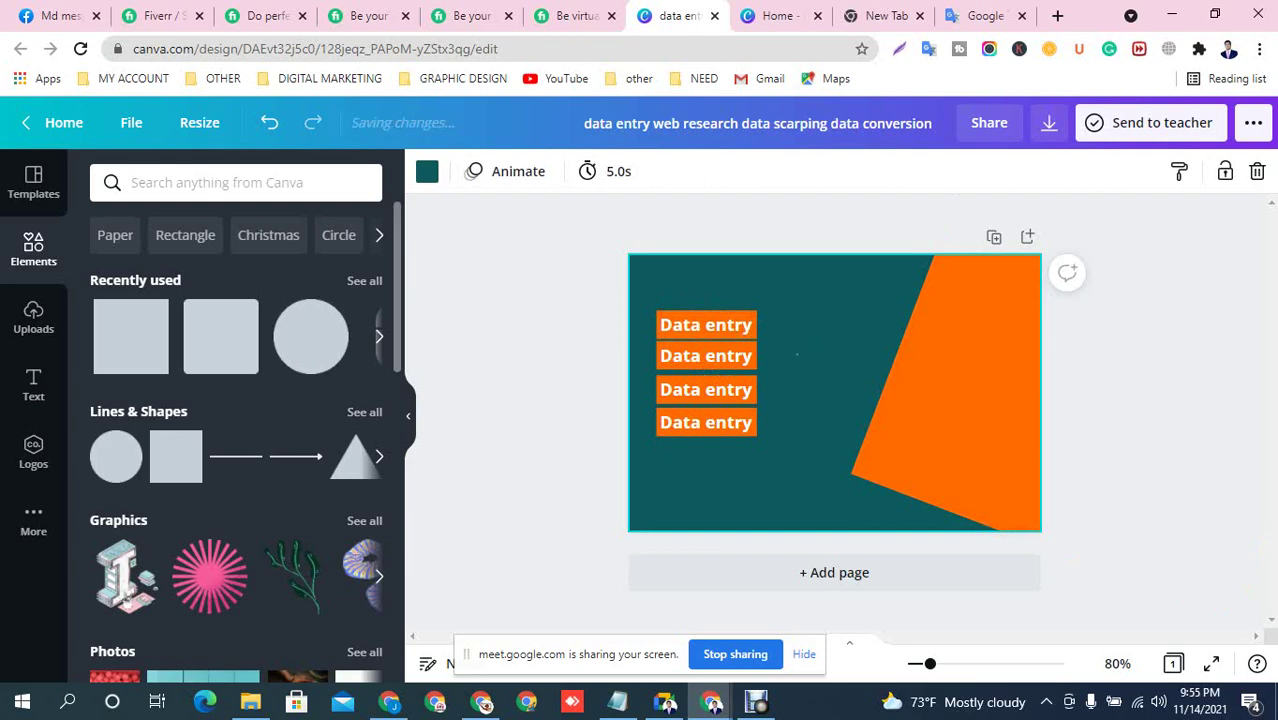
pyautogui.moveTo(796, 353); pyautogui.dragTo(735, 364)
pyautogui.press('Down')
pyautogui.press('Down')
pyautogui.press('Down')
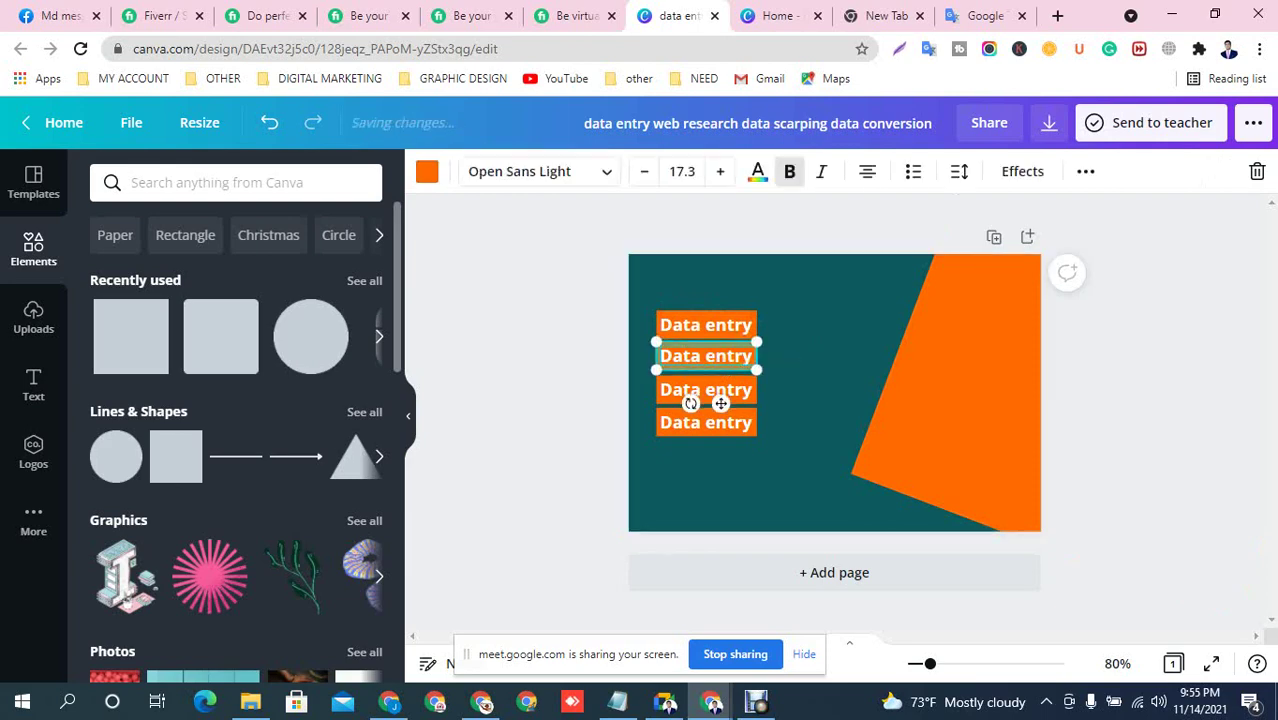
pyautogui.click(797, 382)
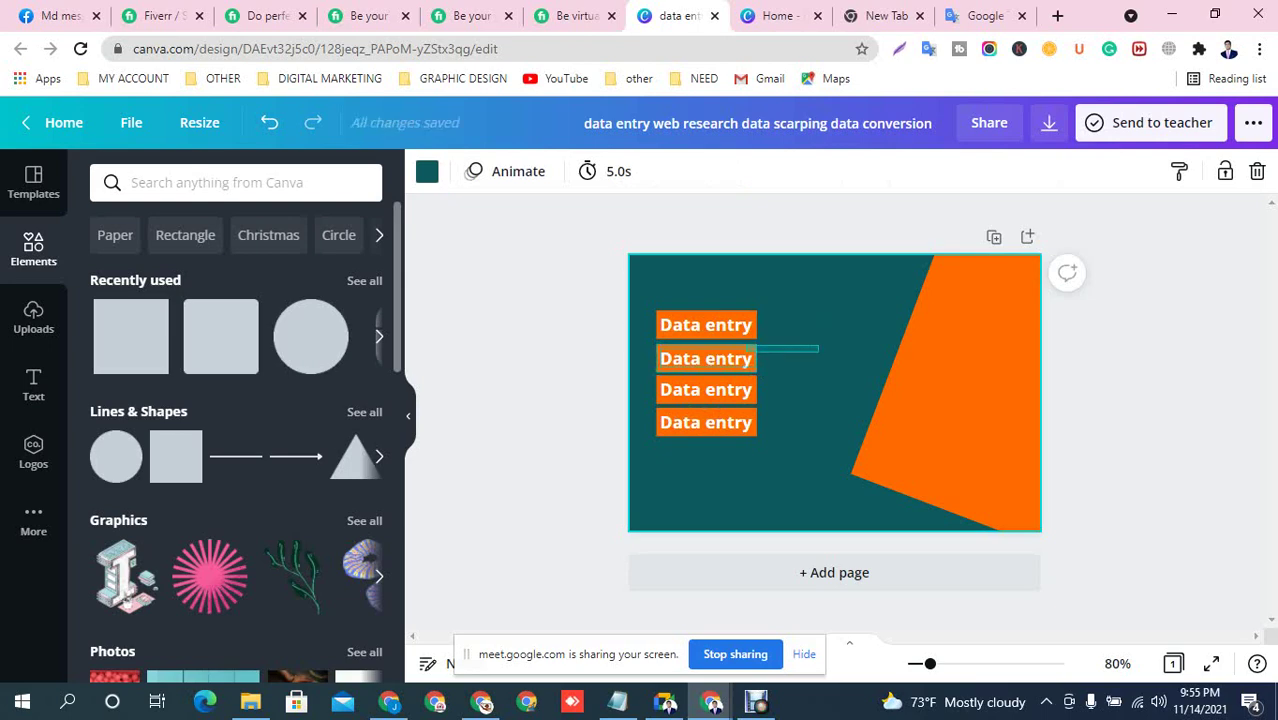
pyautogui.click(740, 358)
pyautogui.press('Up')
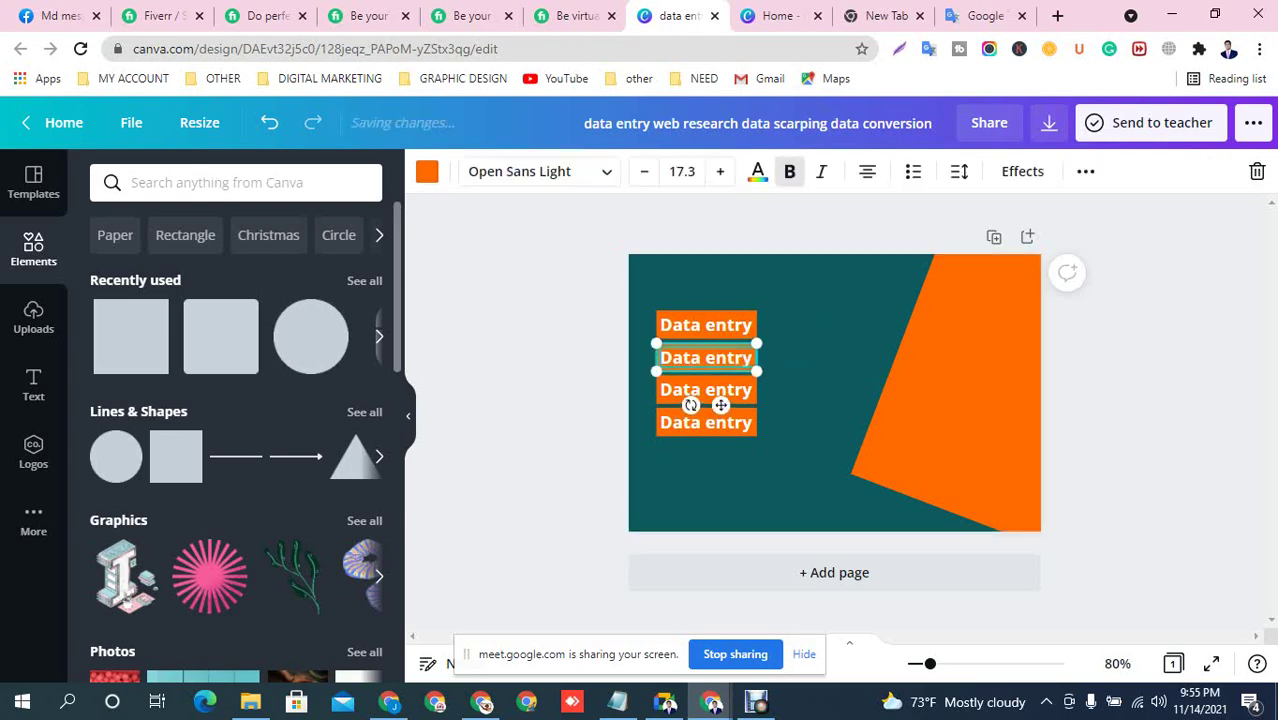
pyautogui.press('Escape')
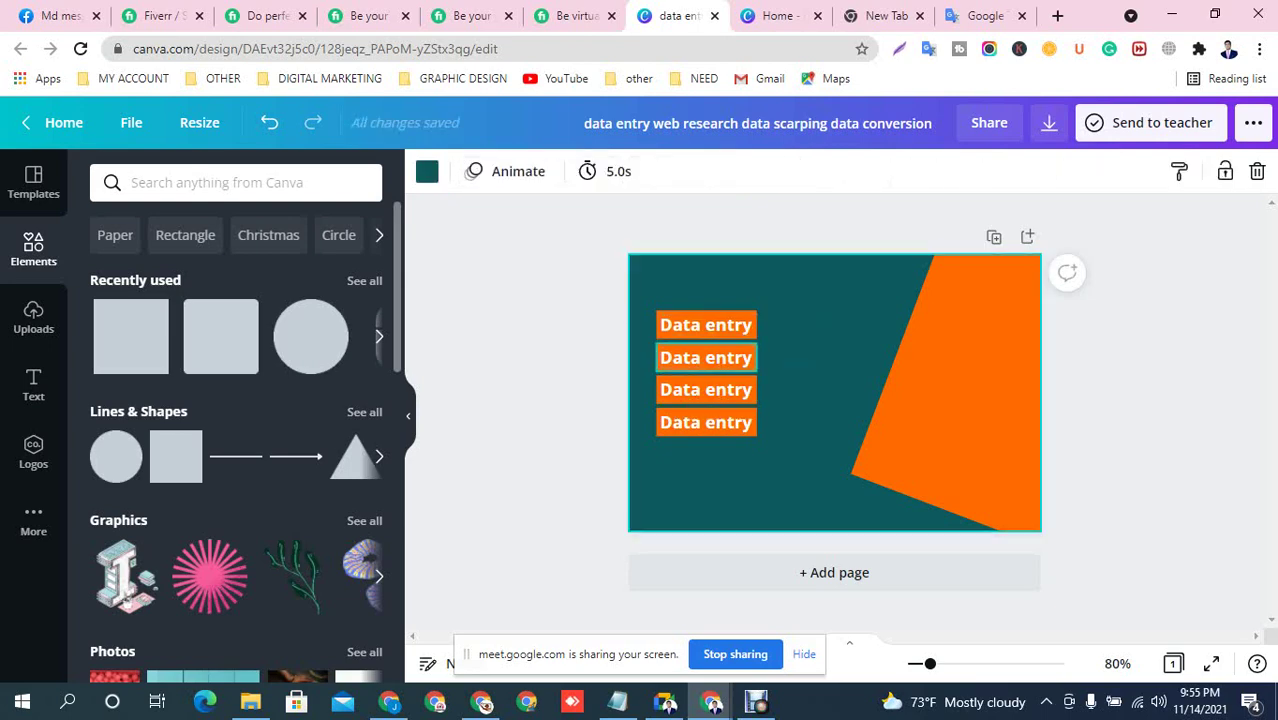
# Replace the second label's text with "web research" on one line, copying the surplus pasted words "data scarping data conversion" before deleting them
pyautogui.click(756, 358)
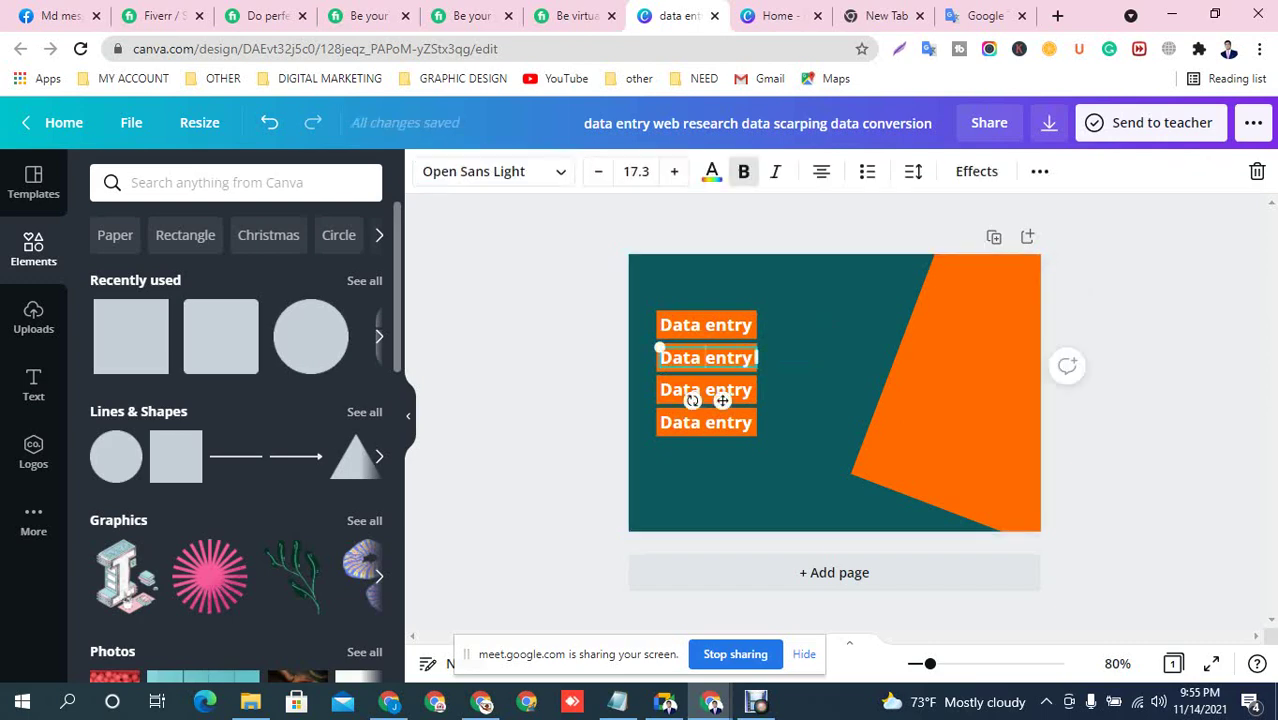
pyautogui.hotkey('ctrl', 'a')
pyautogui.write('web research data scarping data conversion')
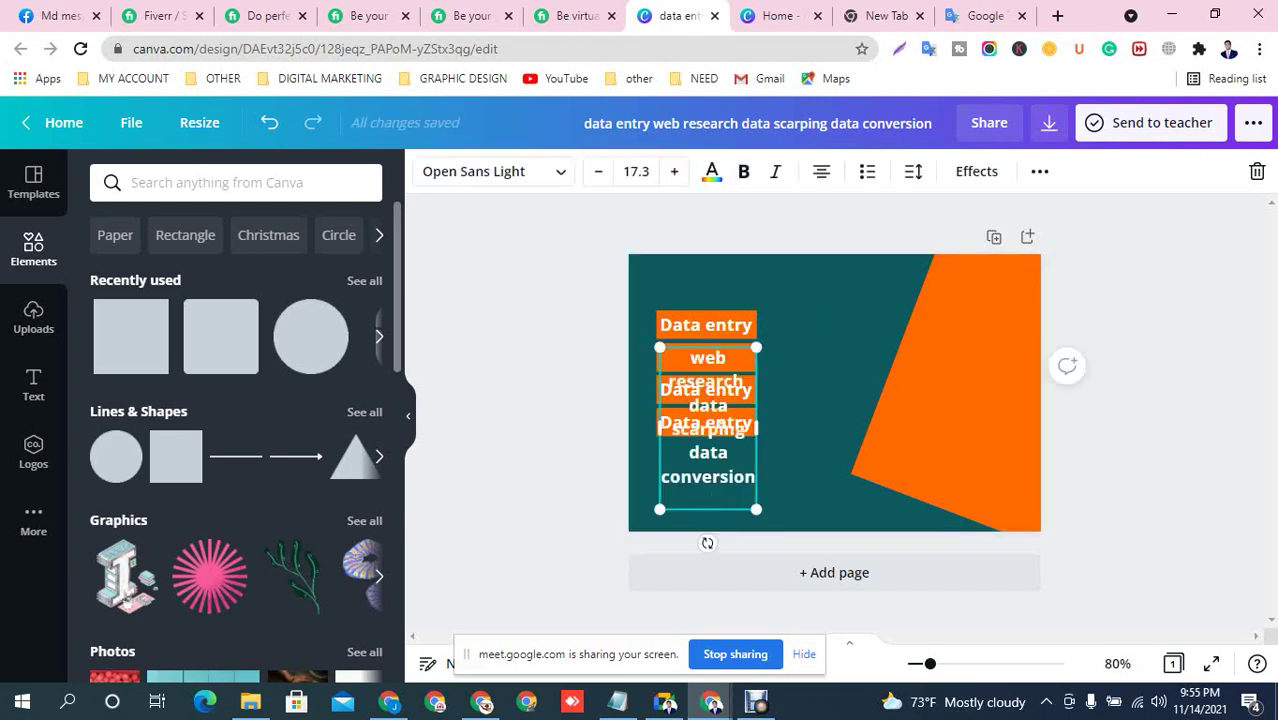
pyautogui.moveTo(668, 381); pyautogui.dragTo(755, 478)
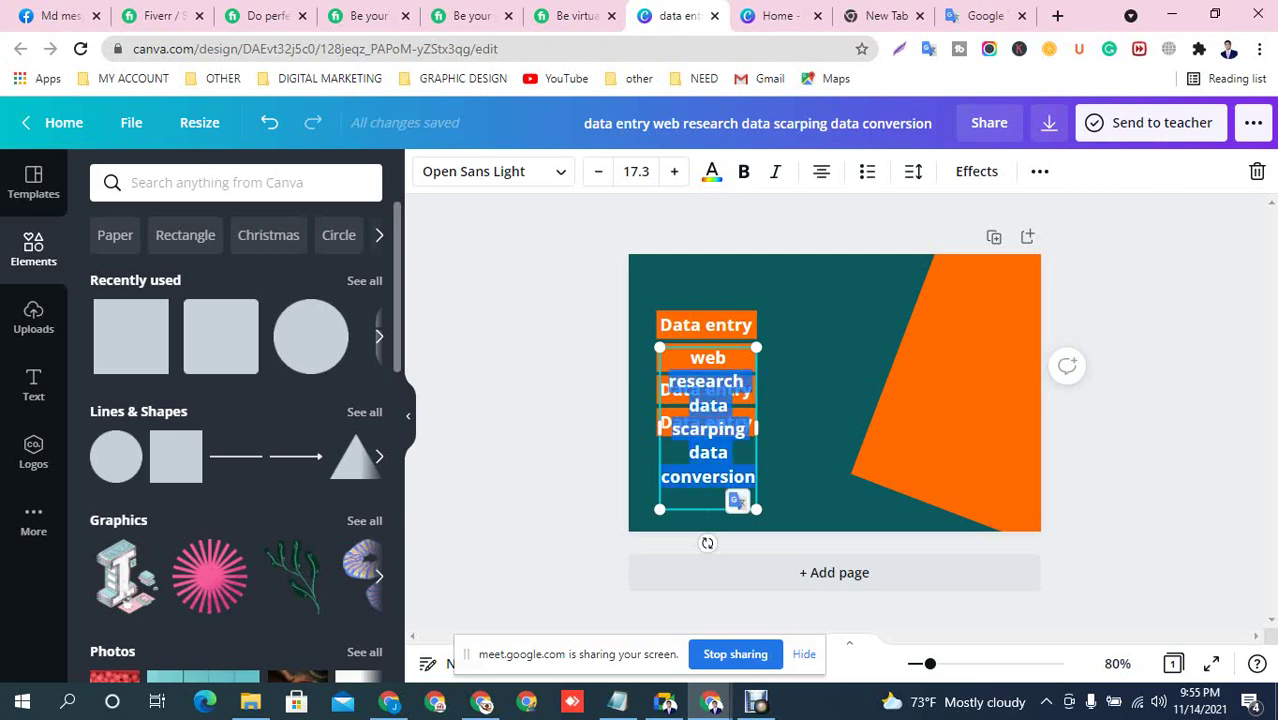
pyautogui.click(693, 354)
pyautogui.moveTo(690, 403); pyautogui.dragTo(737, 484)
pyautogui.hotkey('ctrl', 'c')
pyautogui.press('BackSpace')
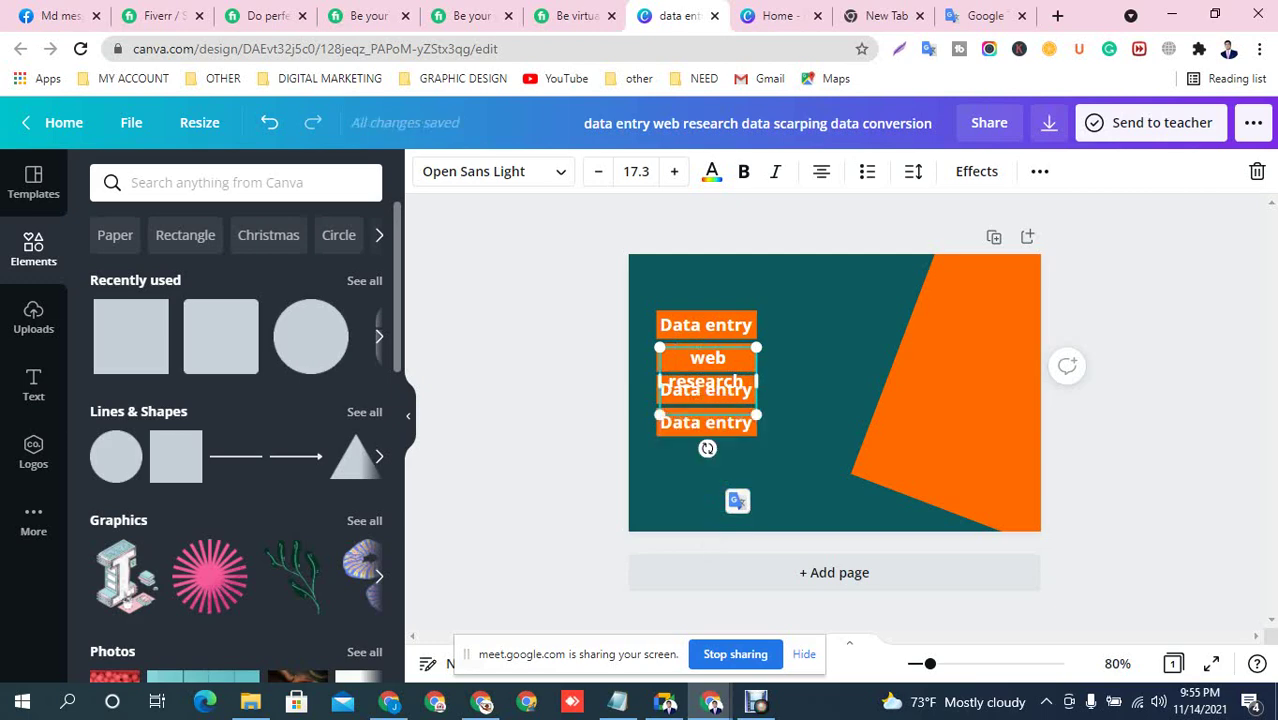
pyautogui.moveTo(757, 381); pyautogui.dragTo(779, 370)
pyautogui.click(812, 412)
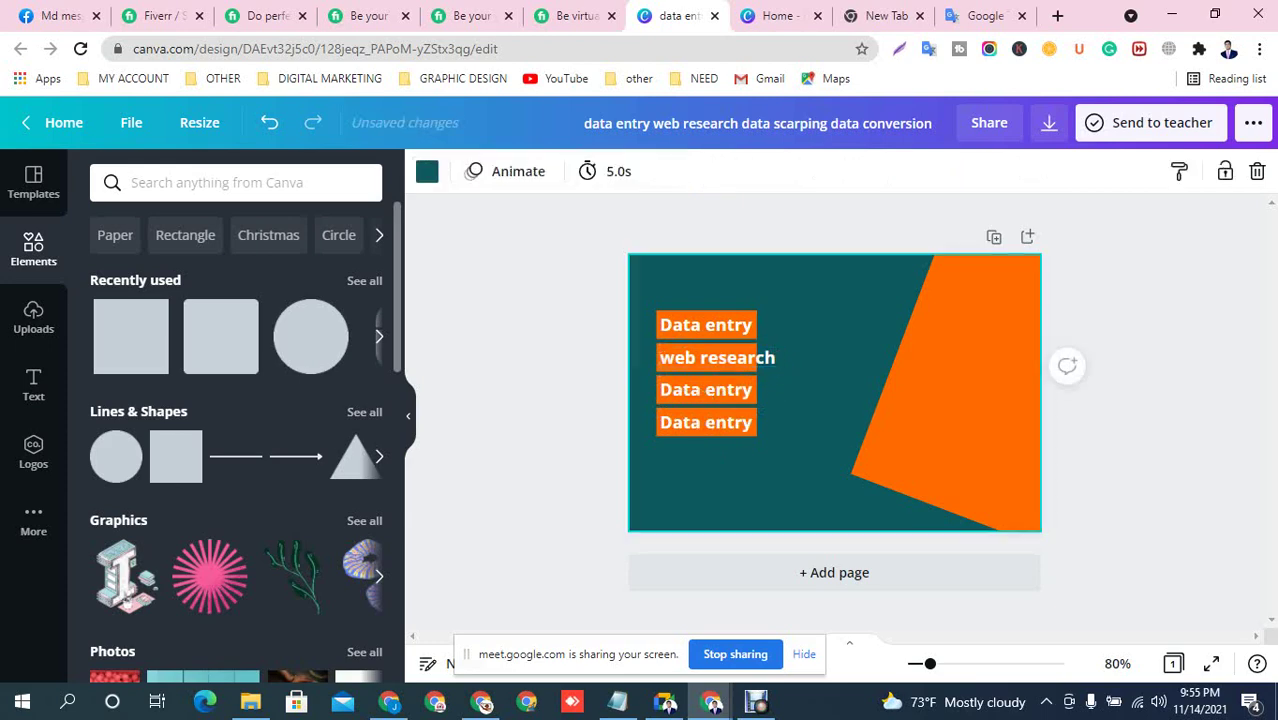
# Widen the orange bars behind all four labels to the right, giving them one equal width beyond the "web research" text
pyautogui.click(715, 357)
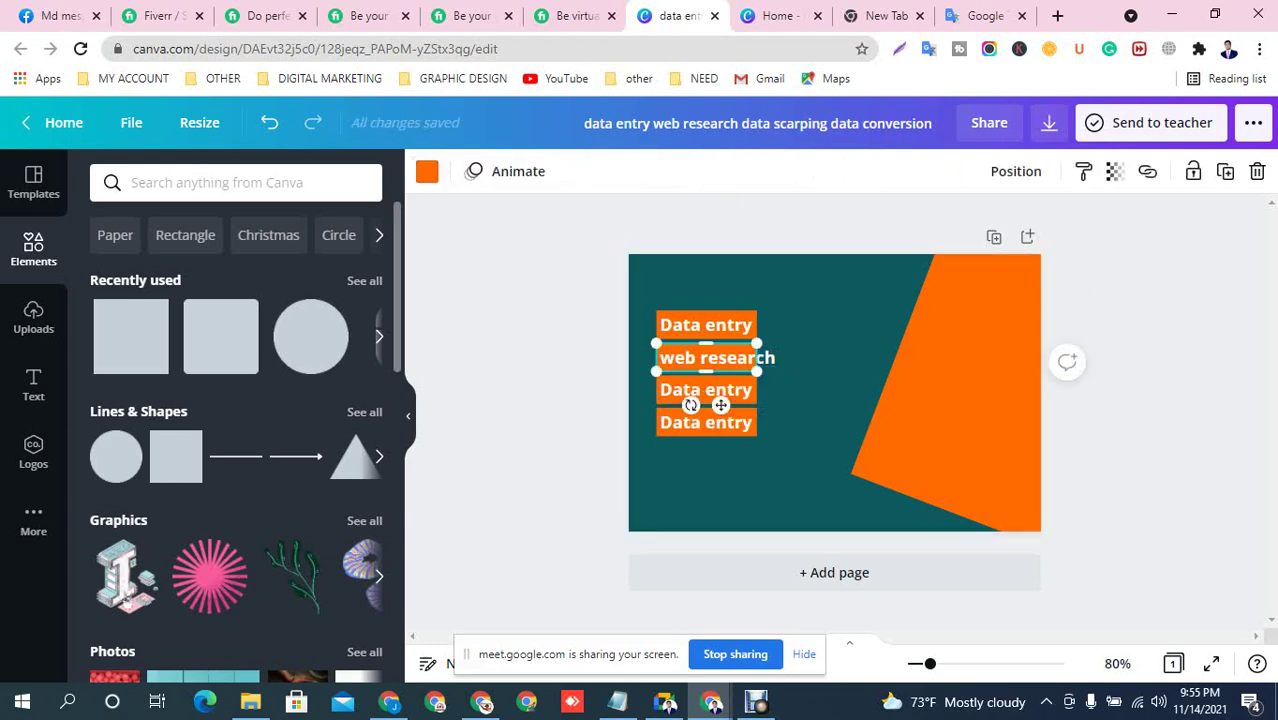
pyautogui.moveTo(757, 357); pyautogui.dragTo(845, 380)
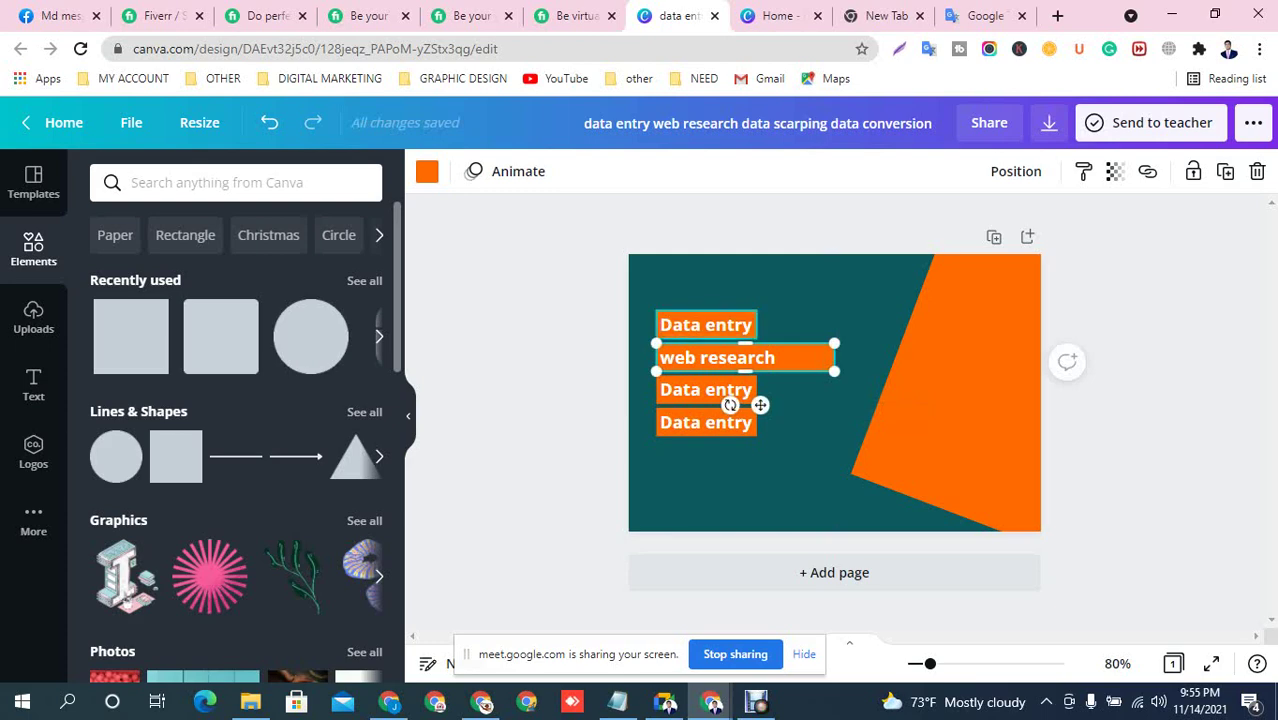
pyautogui.click(705, 325)
pyautogui.moveTo(757, 325); pyautogui.dragTo(835, 326)
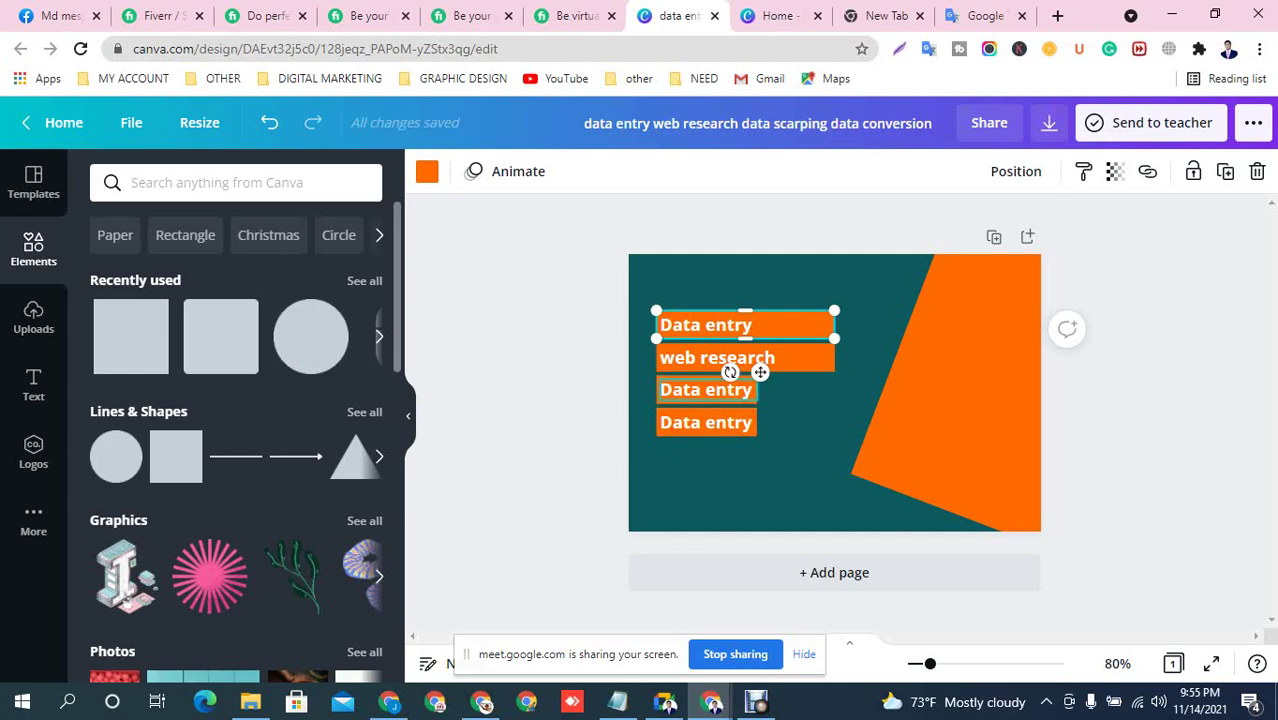
pyautogui.click(705, 390)
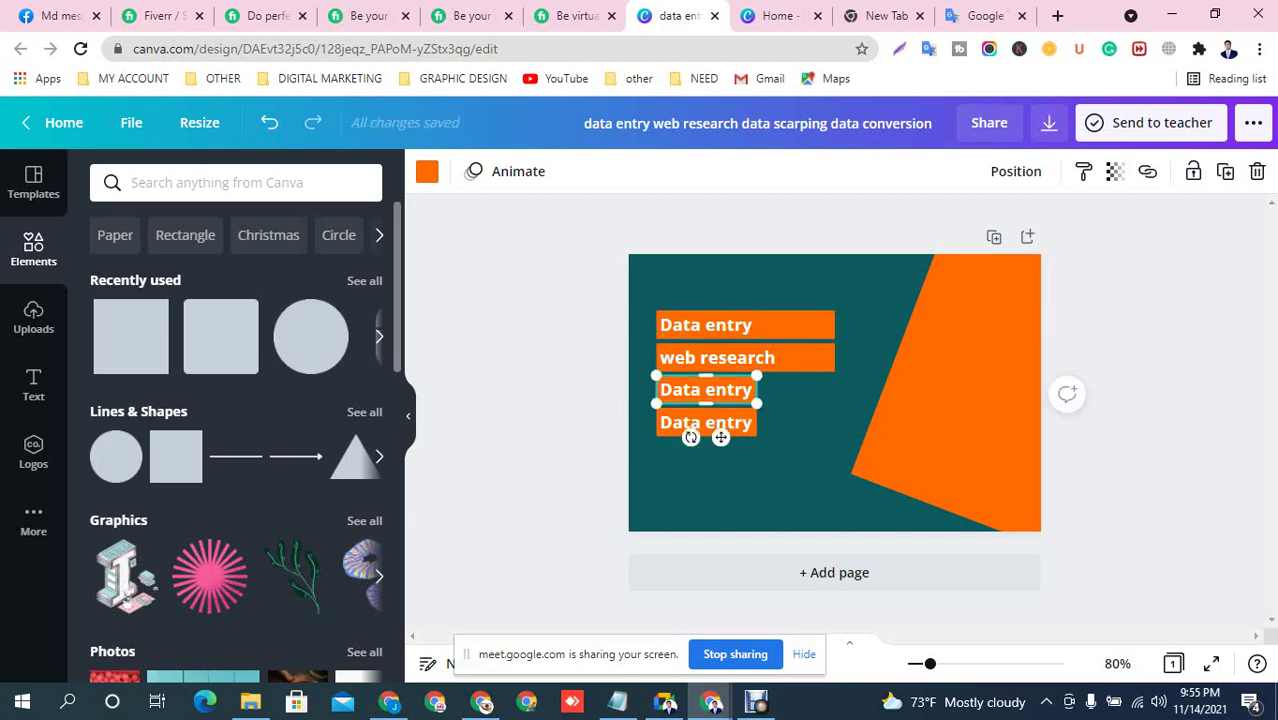
pyautogui.moveTo(756, 390); pyautogui.dragTo(835, 392)
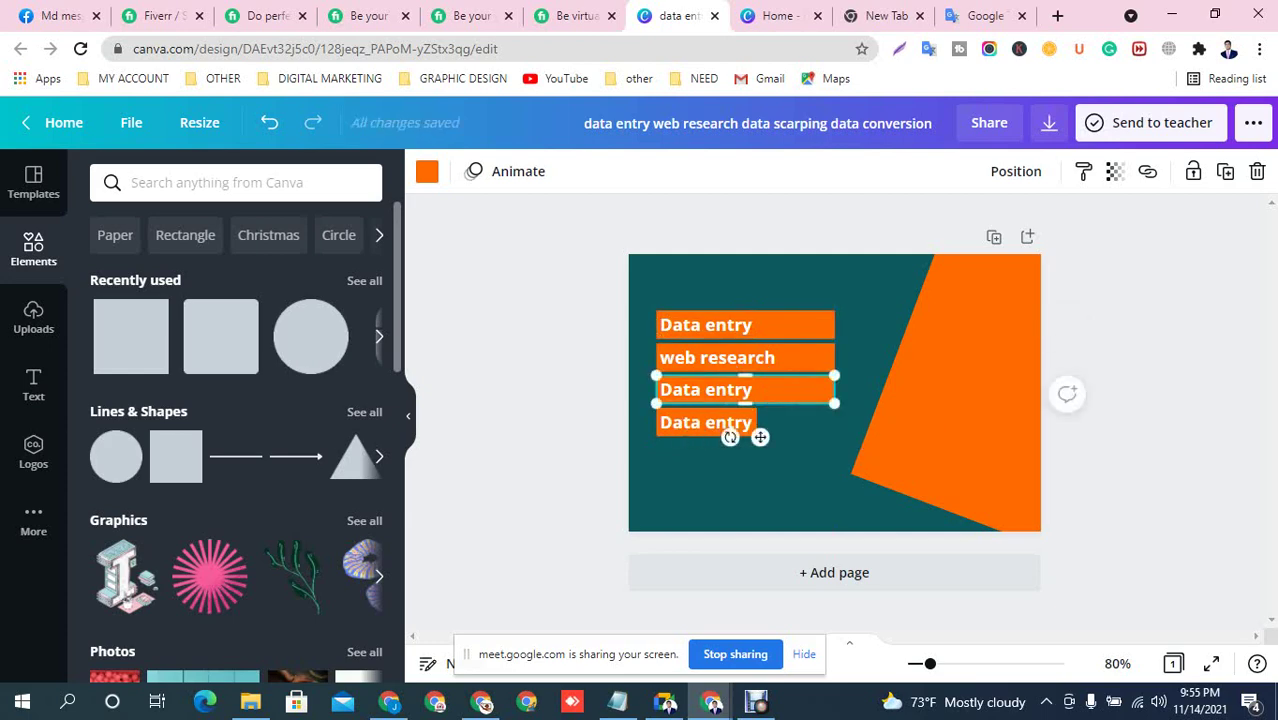
pyautogui.click(772, 470)
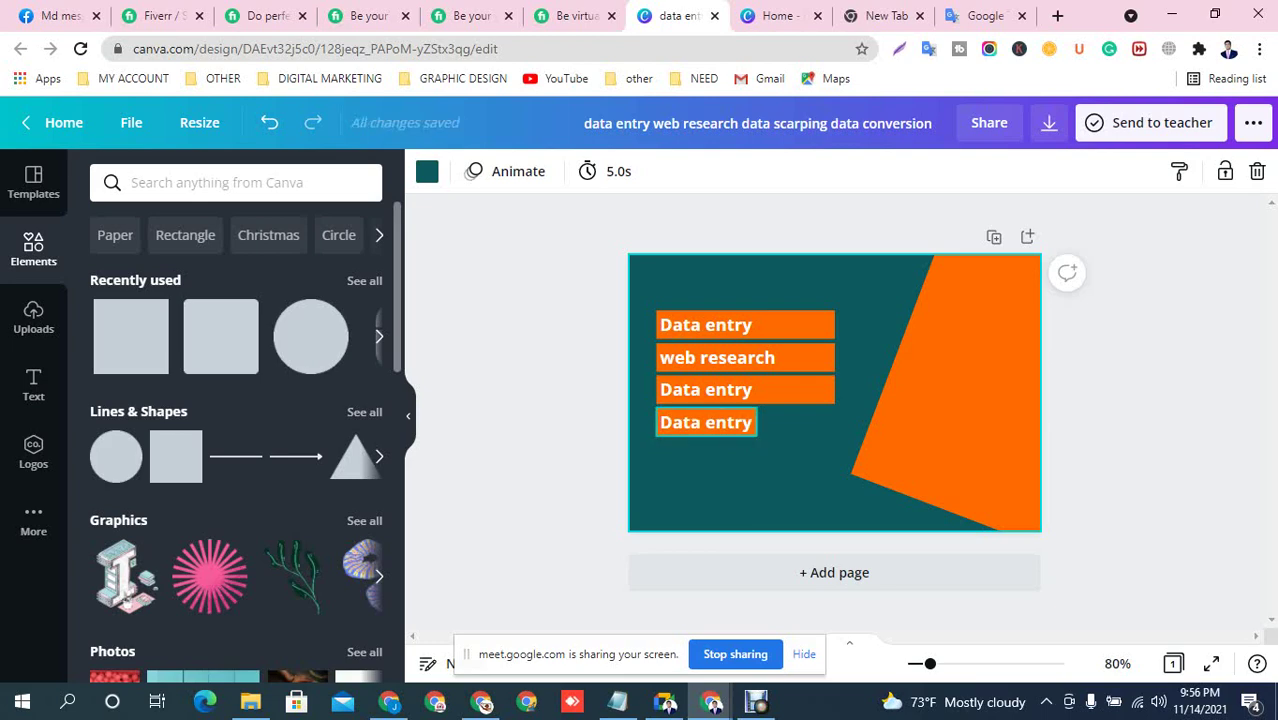
pyautogui.click(706, 430)
pyautogui.moveTo(757, 422); pyautogui.dragTo(836, 422)
pyautogui.click(764, 490)
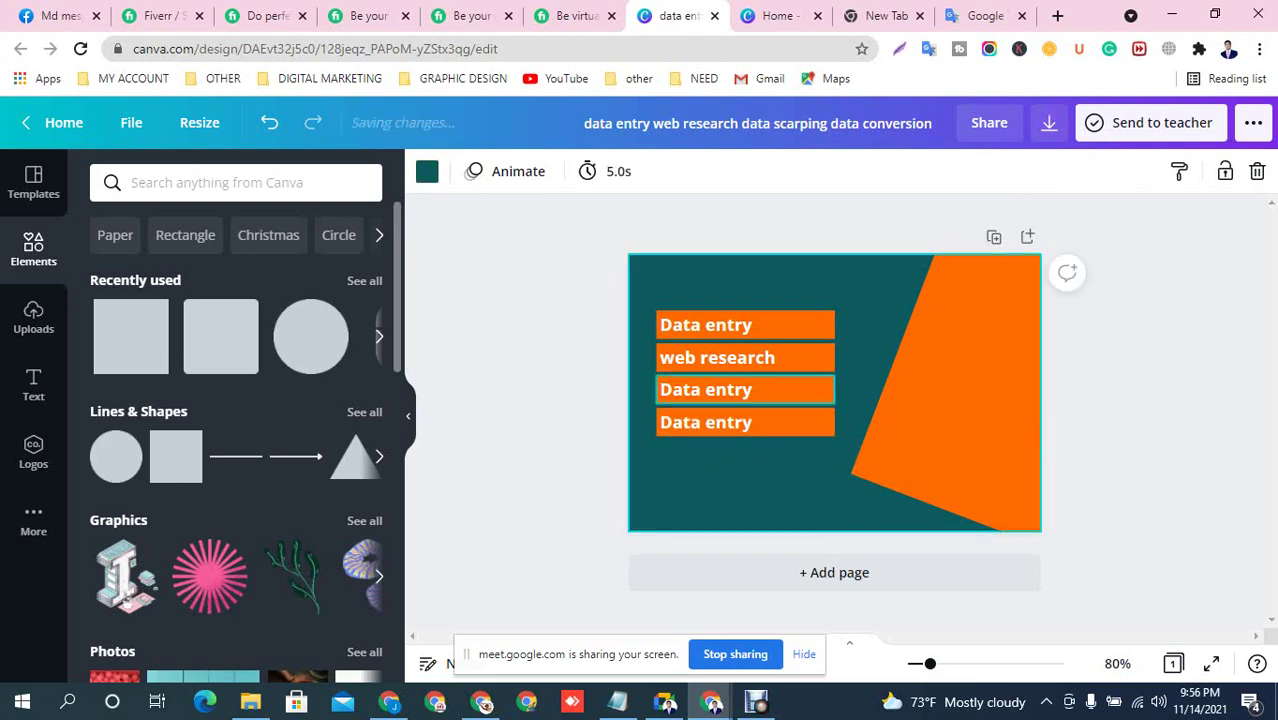
# Replace the third label's text with "data scarping" on one line, copying the surplus words "data conversion" before deleting them
pyautogui.click(706, 390)
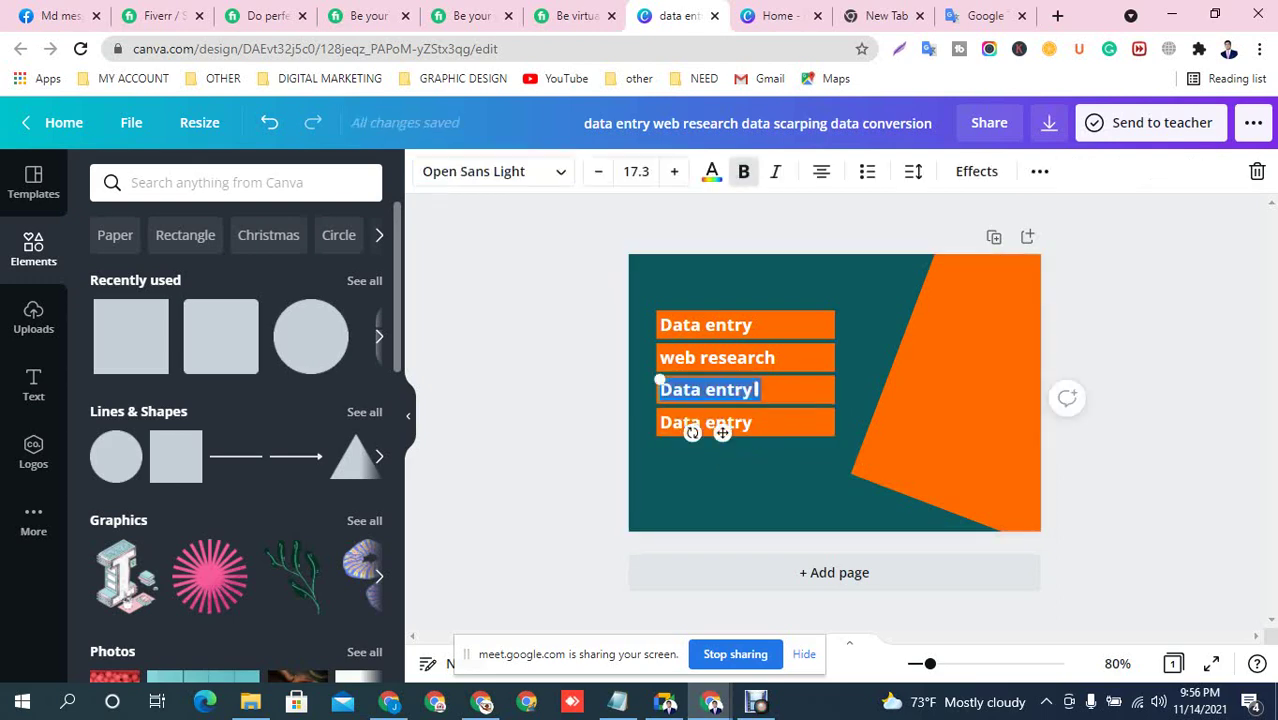
pyautogui.hotkey('ctrl', 'v')
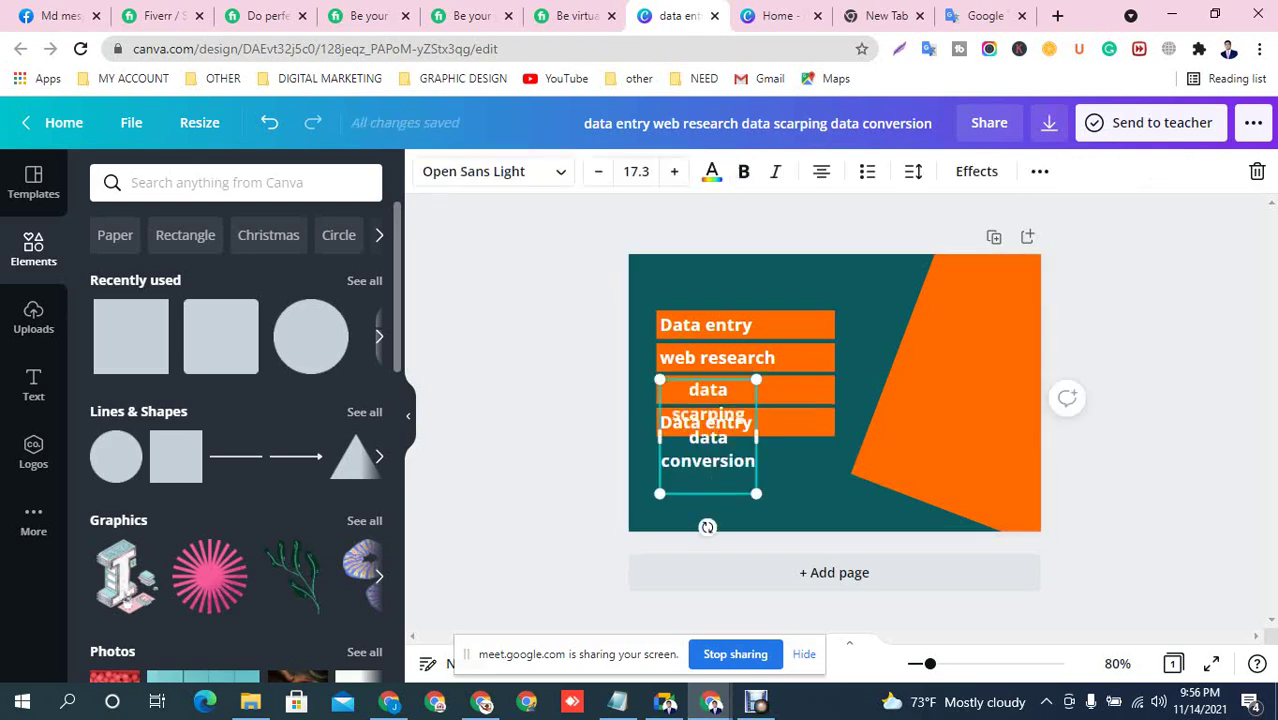
pyautogui.moveTo(689, 438); pyautogui.dragTo(755, 461)
pyautogui.hotkey('ctrl', 'c')
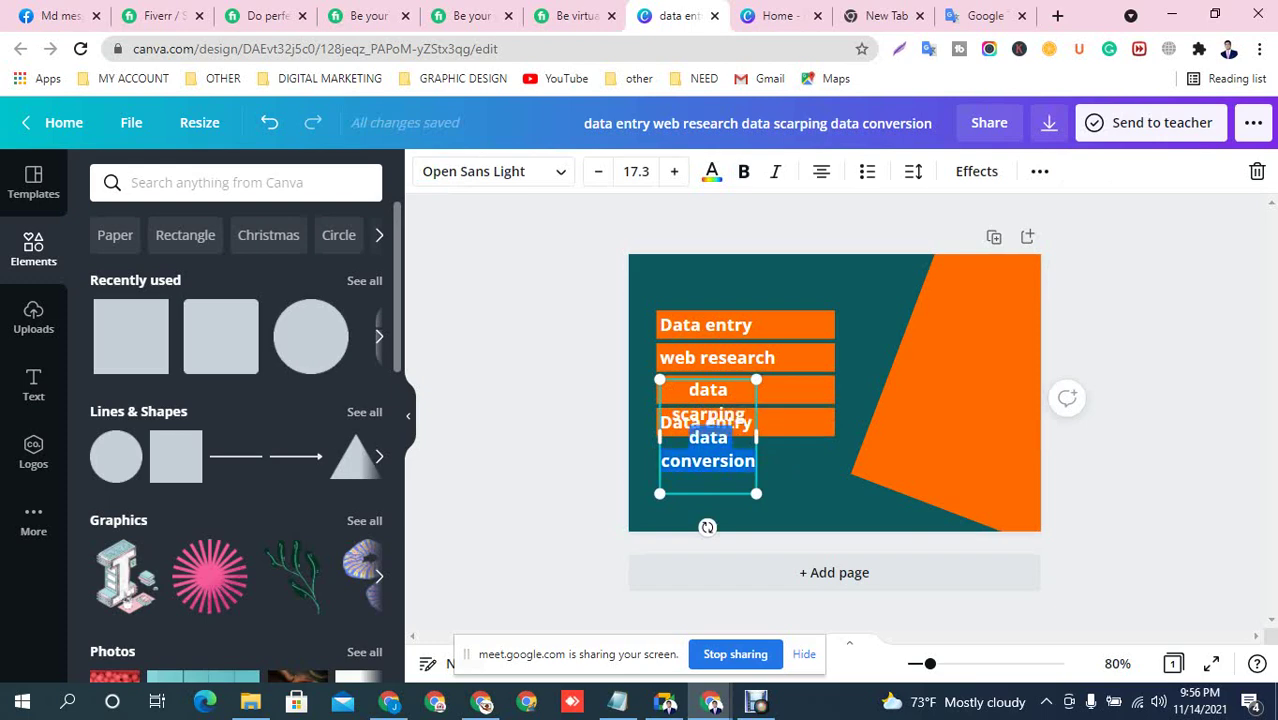
pyautogui.press('BackSpace')
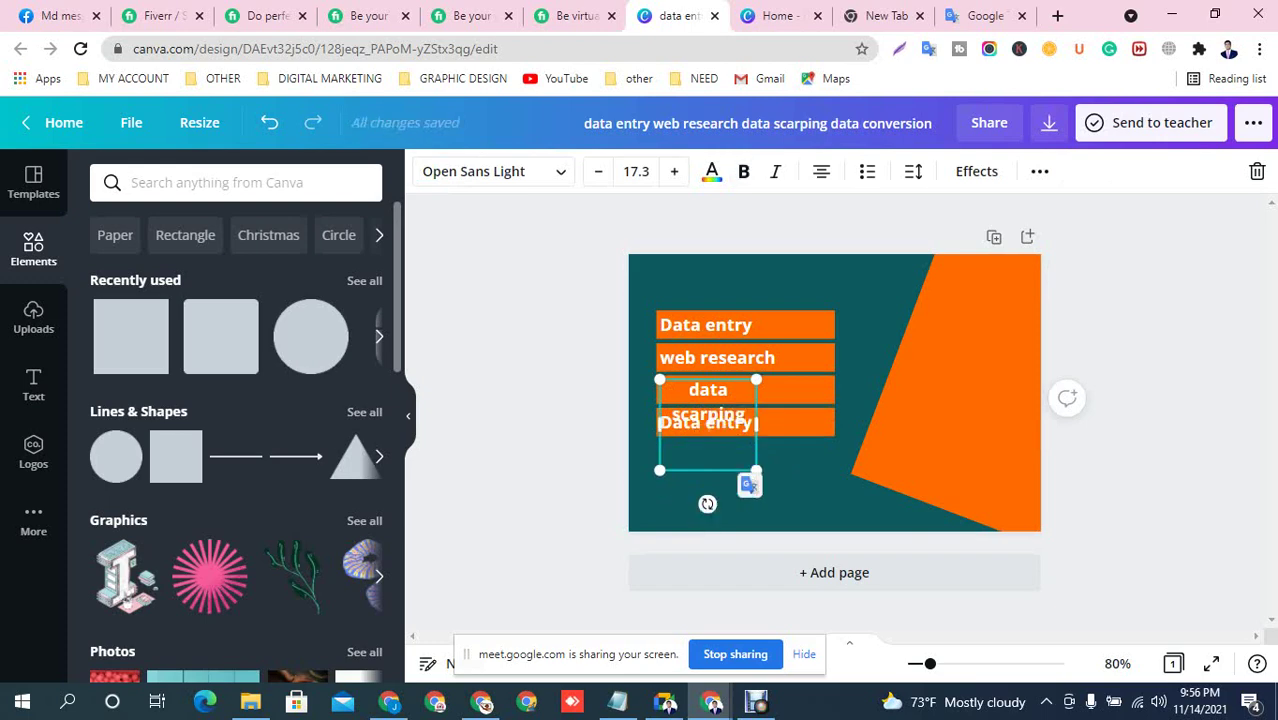
pyautogui.press('BackSpace')
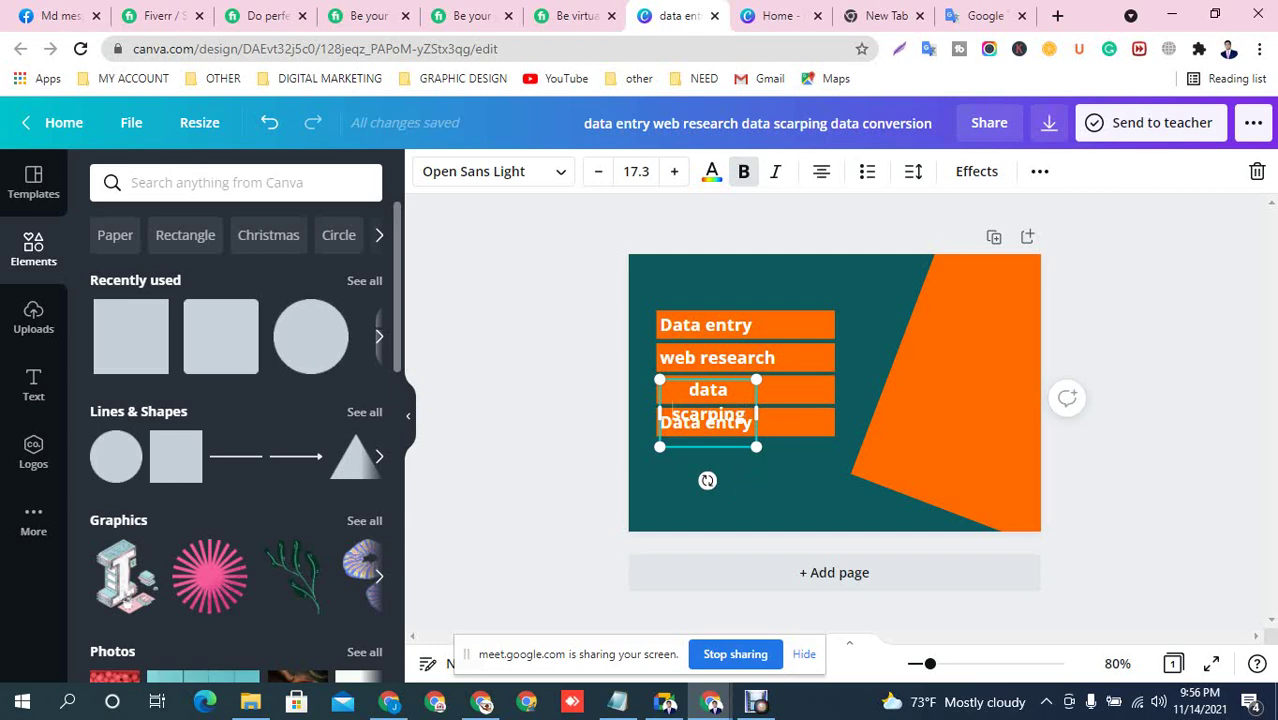
pyautogui.press('BackSpace')
pyautogui.moveTo(756, 413); pyautogui.dragTo(835, 413)
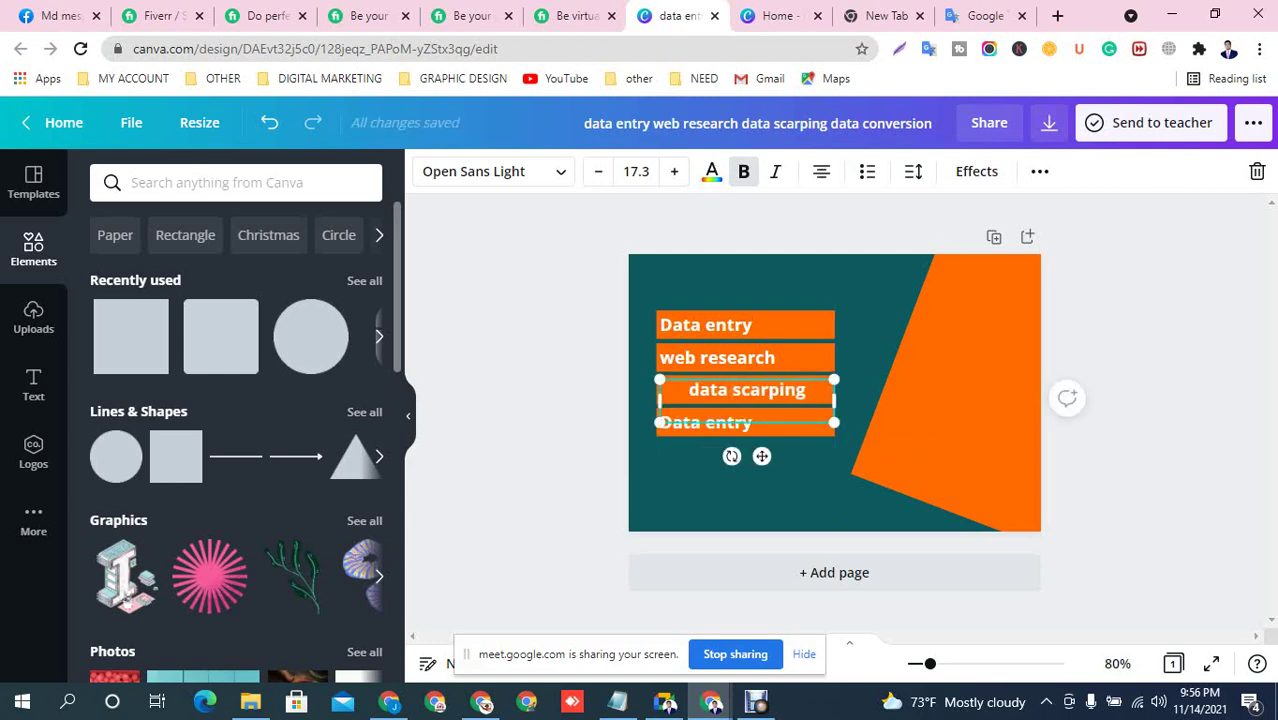
pyautogui.click(748, 411)
pyautogui.press('BackSpace')
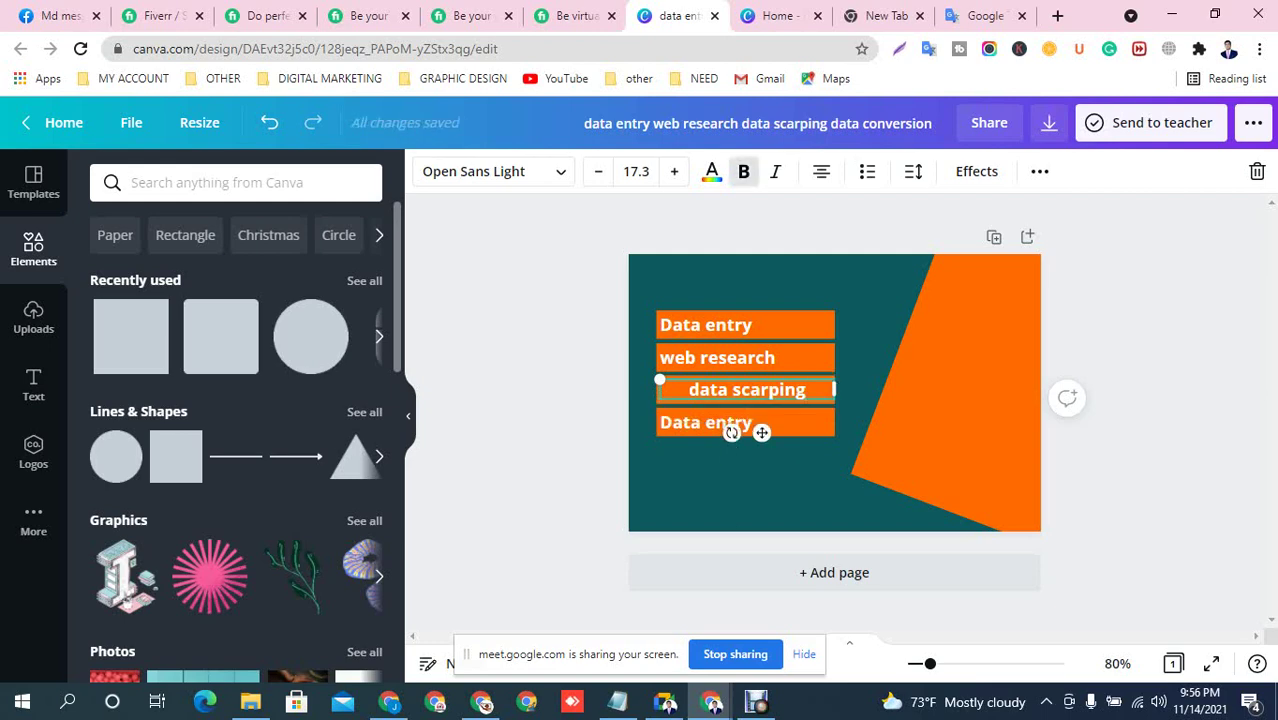
# Capitalize the first letters of the third and second labels to read "Data scarping" and "Web research"
pyautogui.moveTo(689, 390); pyautogui.dragTo(700, 390)
pyautogui.write('D')
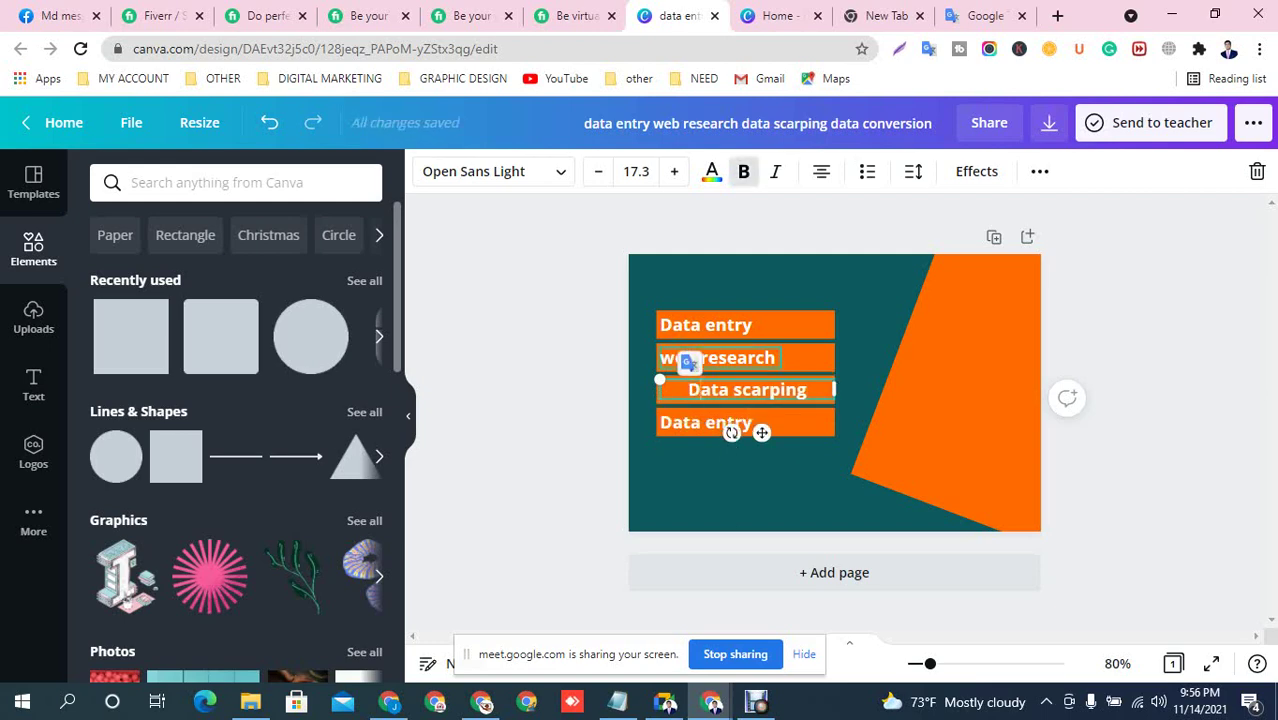
pyautogui.click(674, 358)
pyautogui.moveTo(674, 358); pyautogui.dragTo(660, 359)
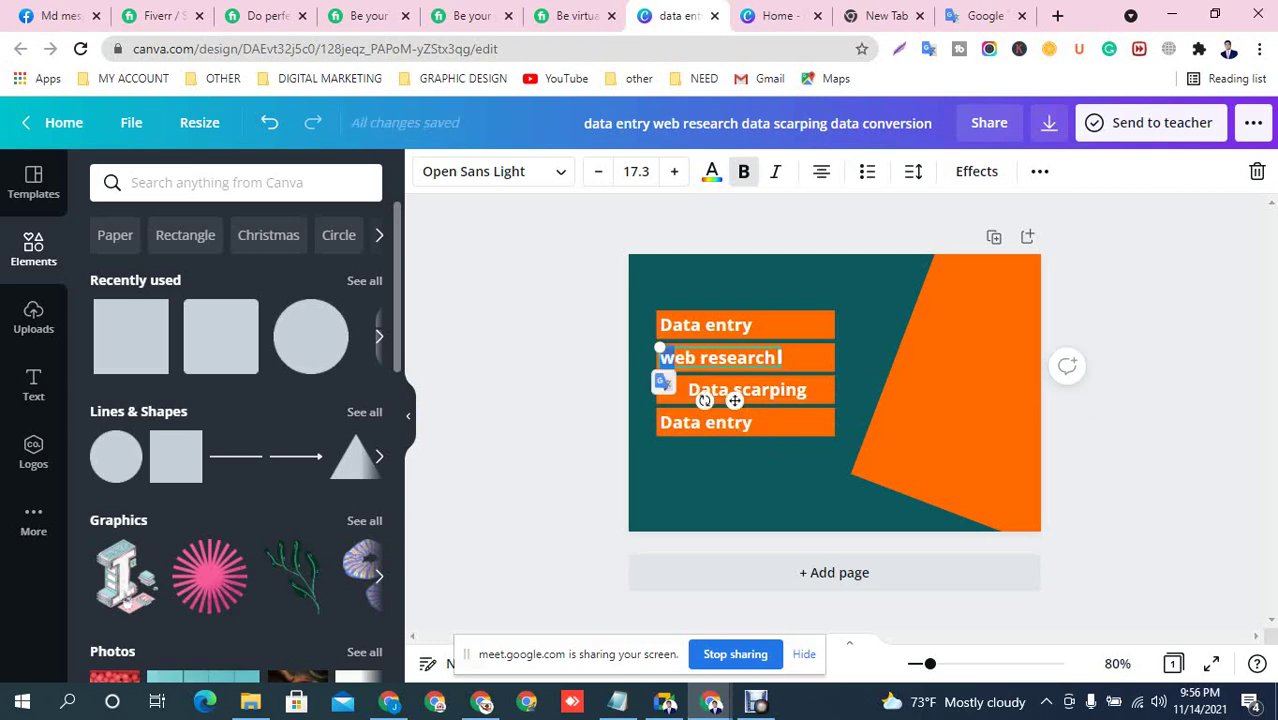
pyautogui.write('W')
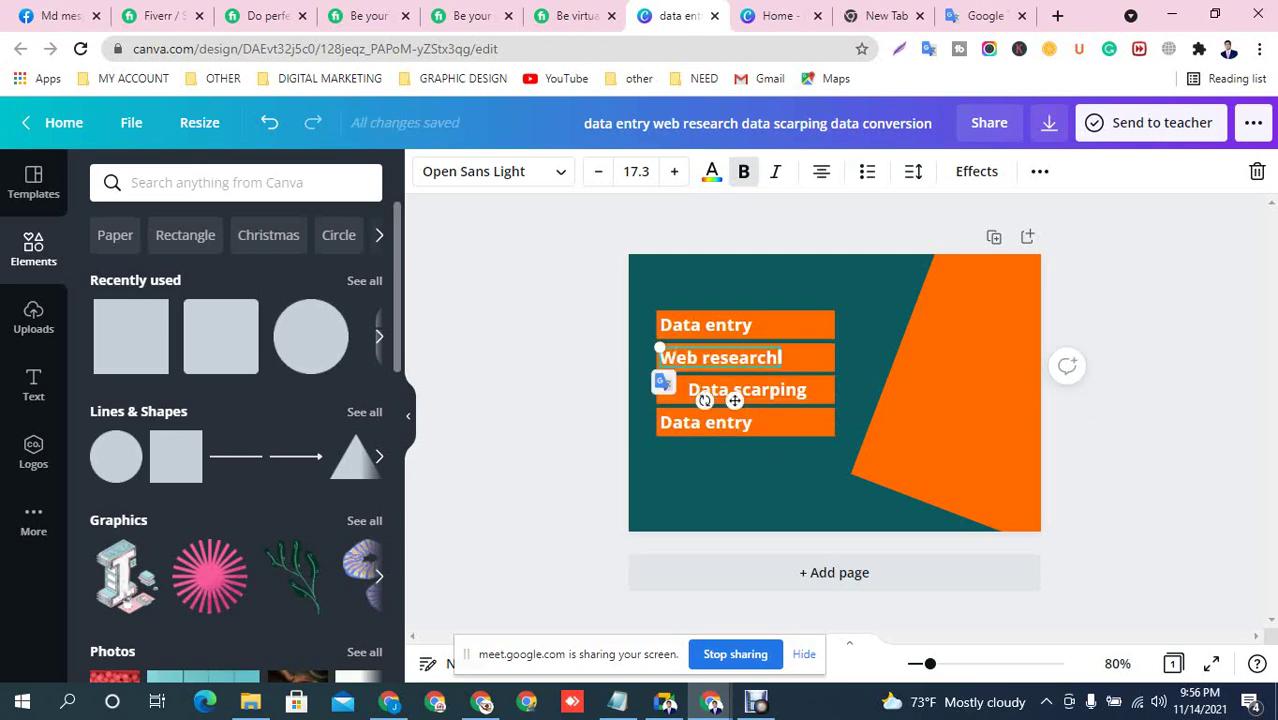
pyautogui.click(765, 481)
# Narrow the "Data scarping" text box to its text so it lines up with the labels above
pyautogui.click(750, 390)
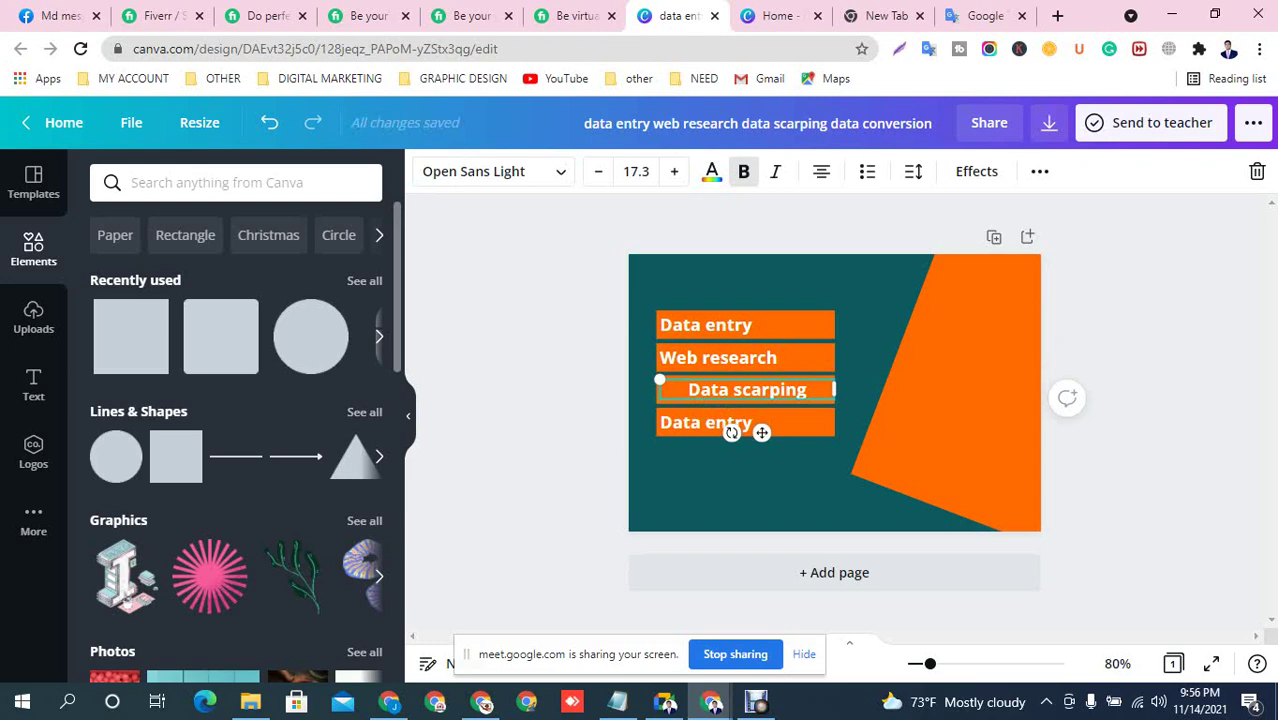
pyautogui.moveTo(834, 389); pyautogui.dragTo(782, 390)
pyautogui.click(770, 480)
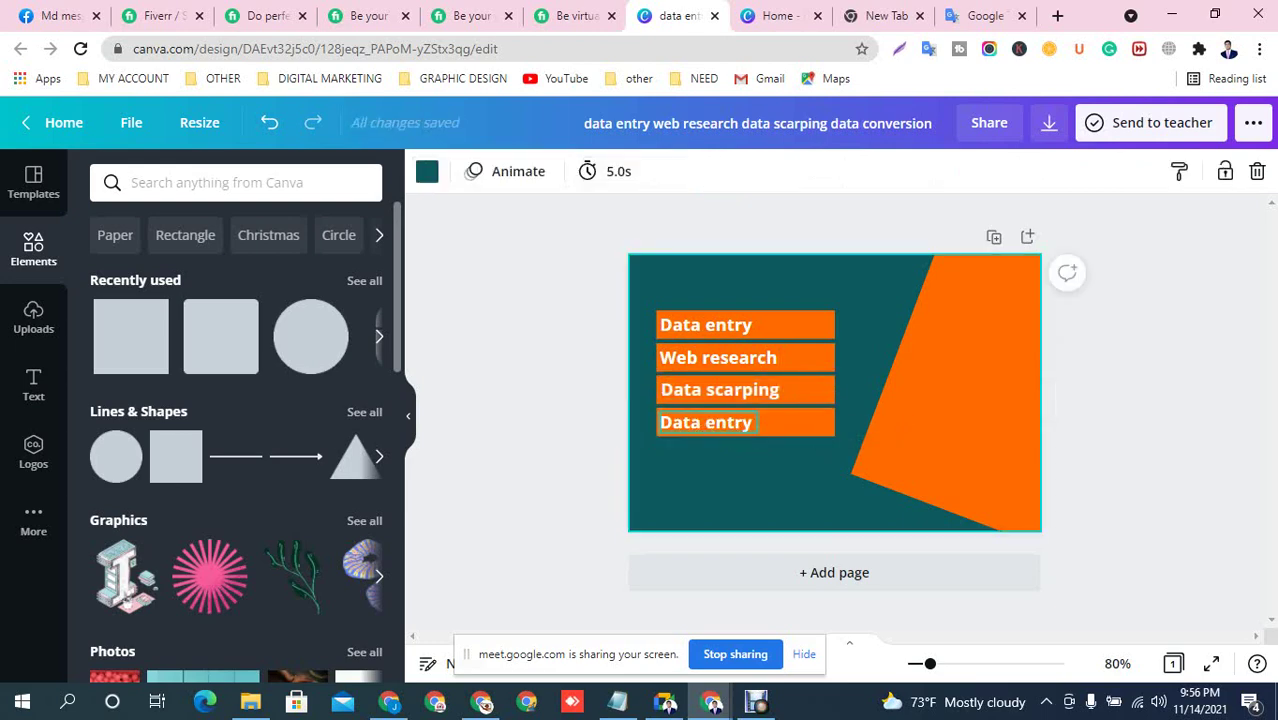
# Replace the fourth label's text with the copied words, capitalized as "Data conversion"
pyautogui.click(705, 422)
pyautogui.click(705, 422)
pyautogui.hotkey('ctrl', 'a')
pyautogui.hotkey('ctrl', 'v')
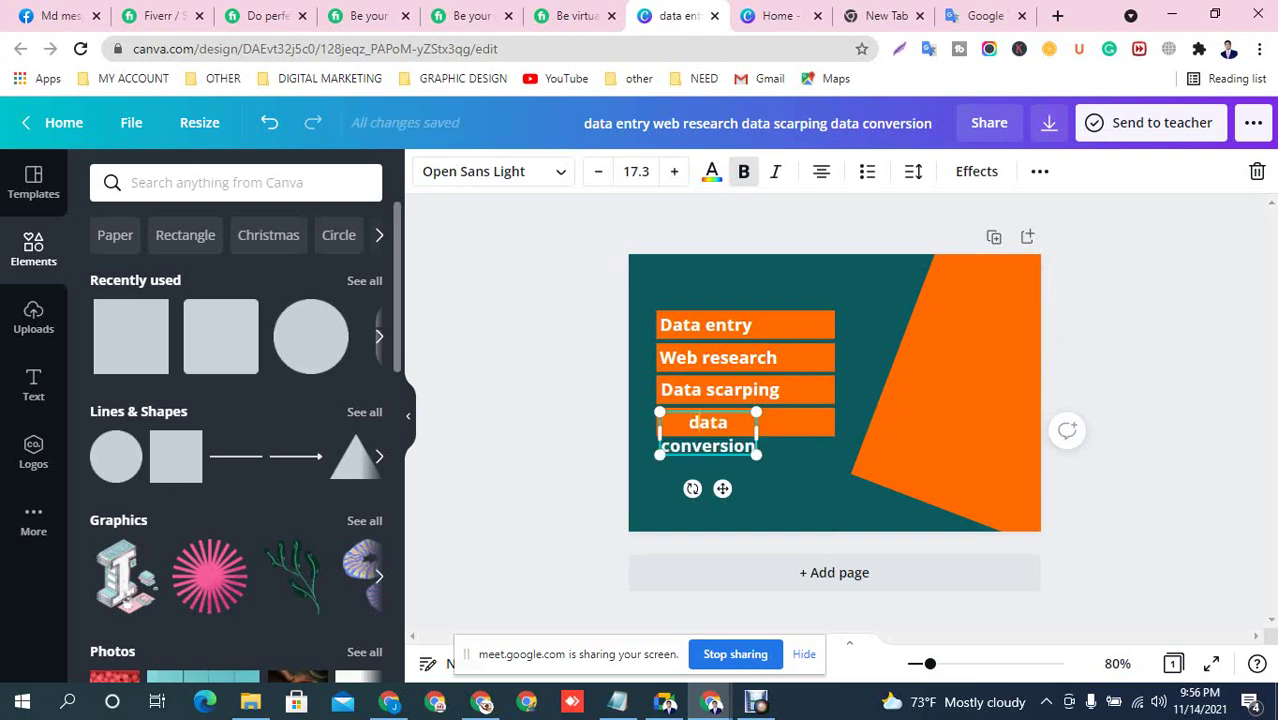
pyautogui.moveTo(700, 423); pyautogui.dragTo(688, 423)
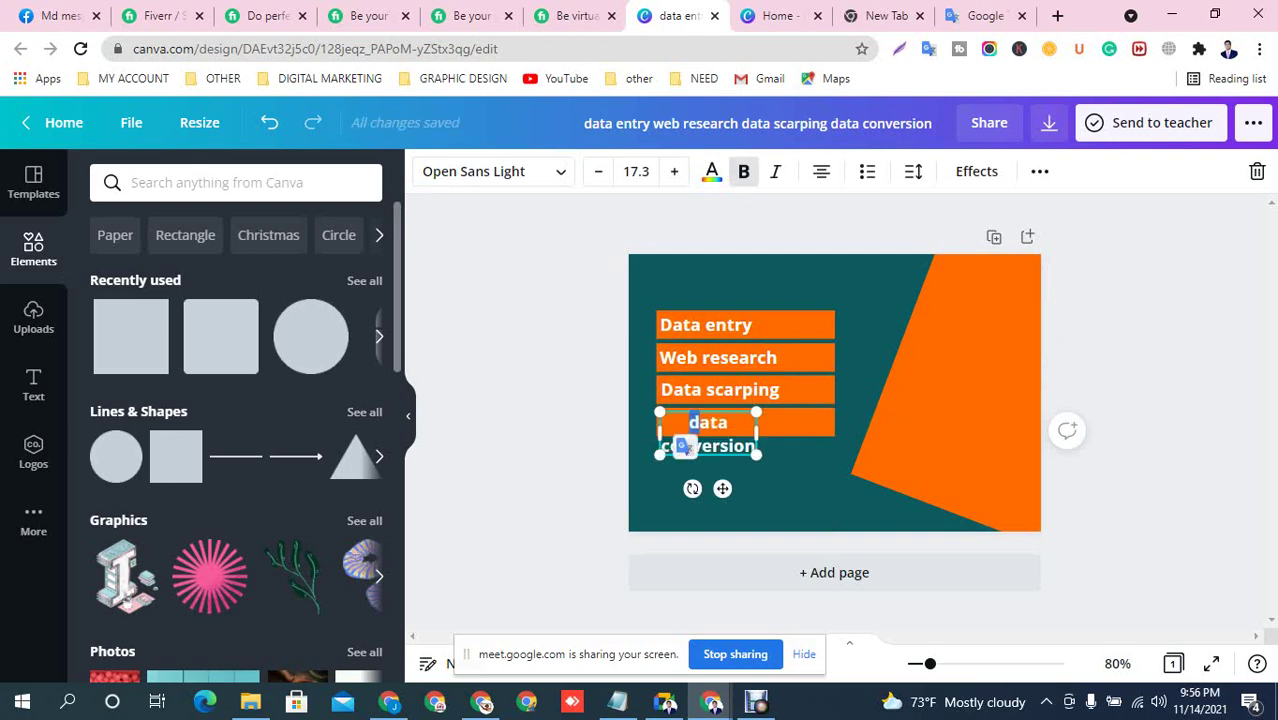
pyautogui.write('D')
pyautogui.press('Escape')
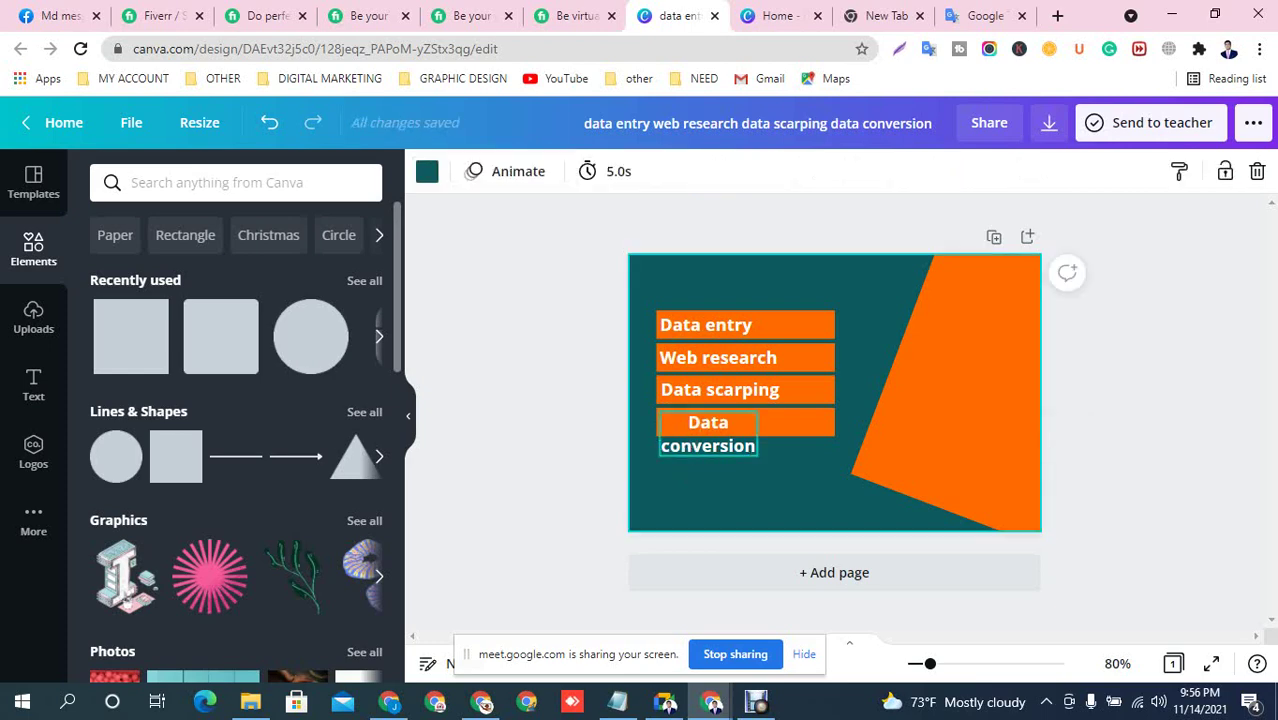
# Widen the "Data conversion" text box until the text fits on one line within its orange bar
pyautogui.click(709, 436)
pyautogui.moveTo(757, 433); pyautogui.dragTo(803, 433)
pyautogui.click(803, 422)
pyautogui.click(742, 498)
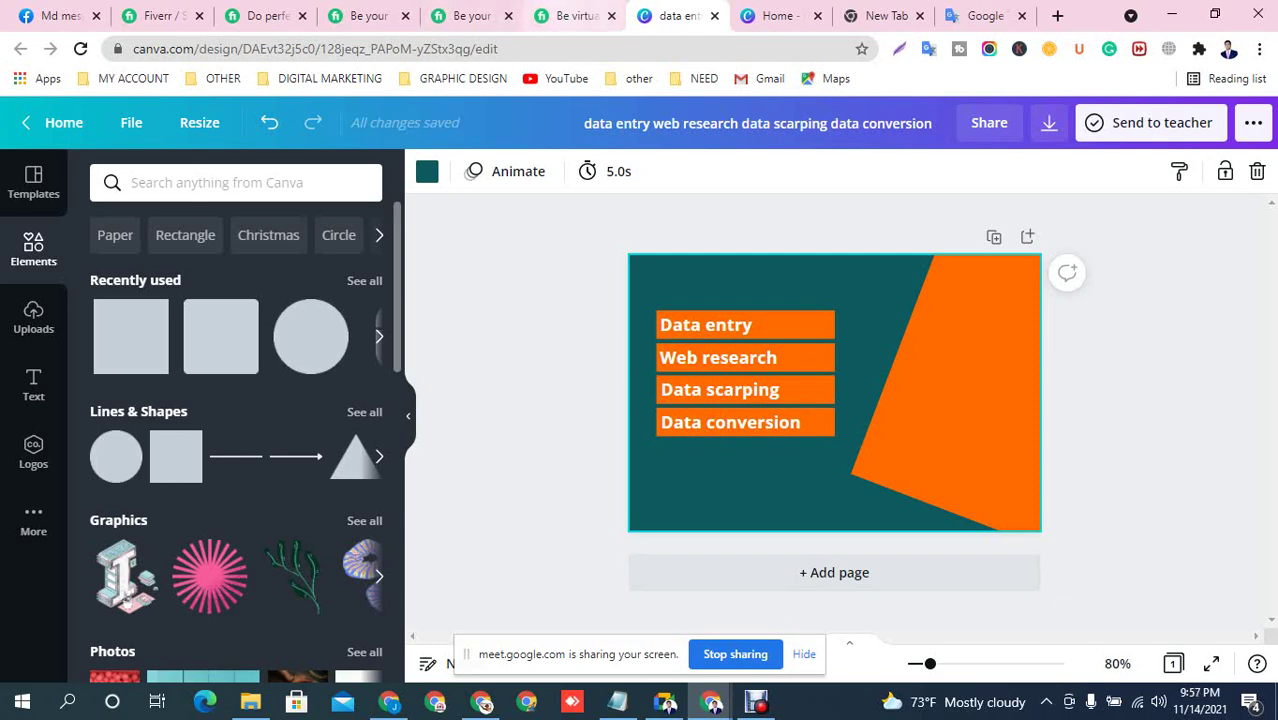
# Switch to the Google Meet call and admit the participant waiting to join
pyautogui.click(665, 702)
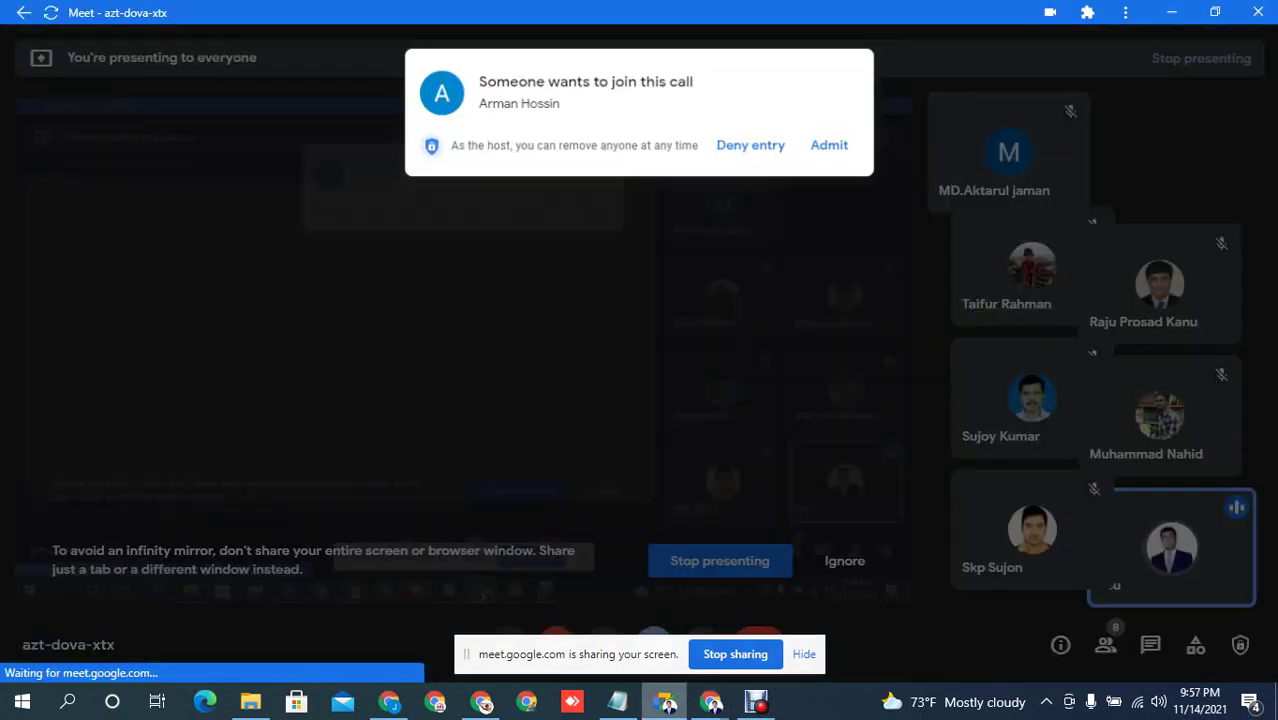
pyautogui.click(832, 137)
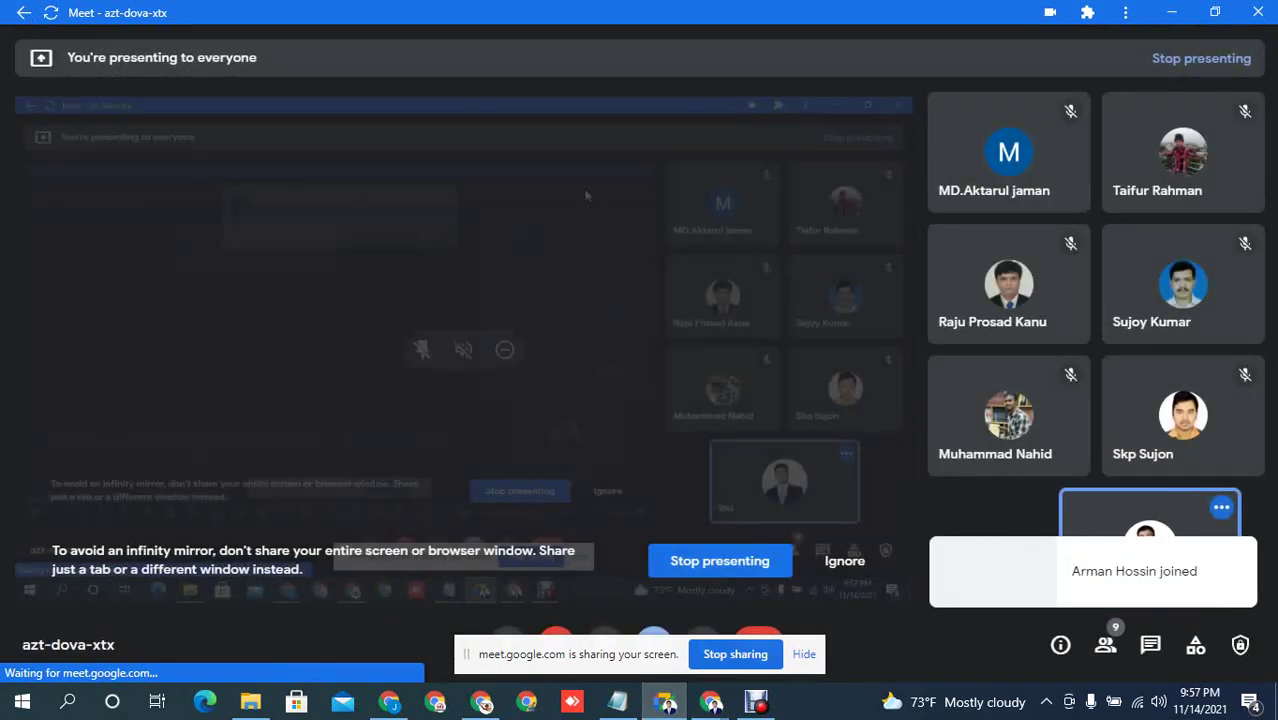
# Return to the browser's Google Translate page and dictate "Data Collection data mining copy paste" as English source text
pyautogui.click(711, 702)
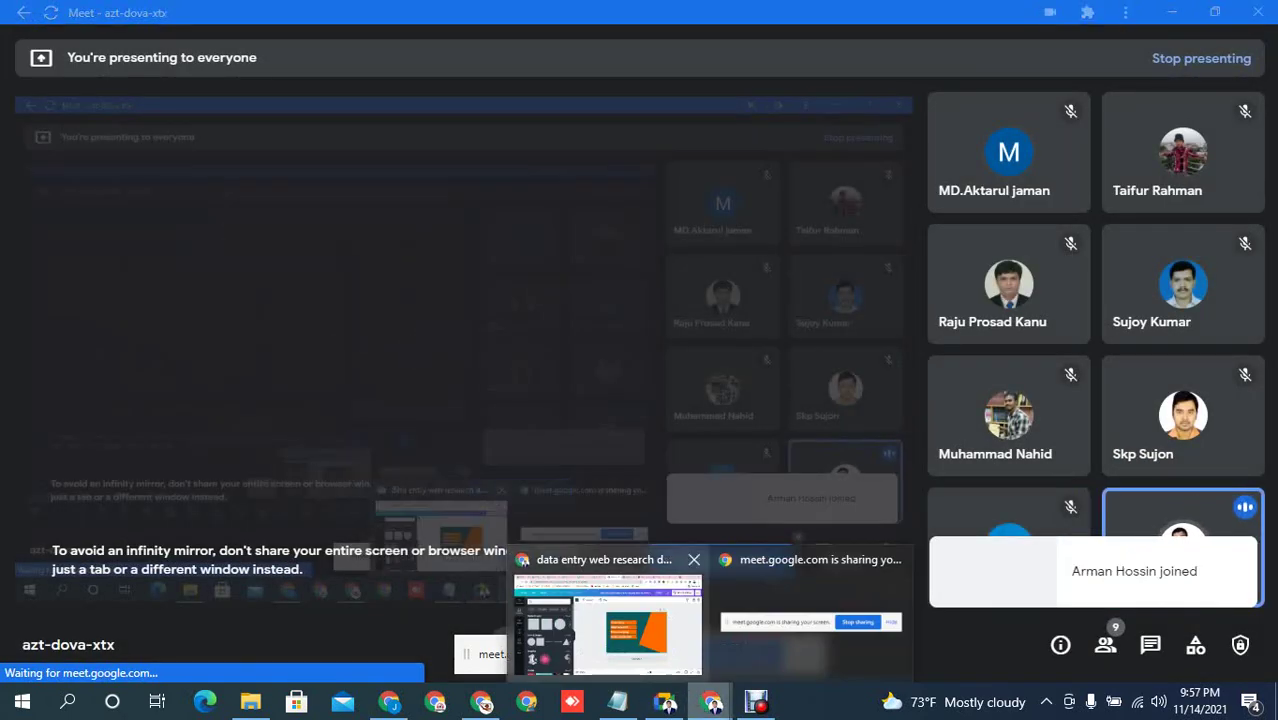
pyautogui.click(607, 622)
pyautogui.hotkey('ctrl', 'shift', 'Tab')
pyautogui.hotkey('ctrl', 'shift', 'Tab')
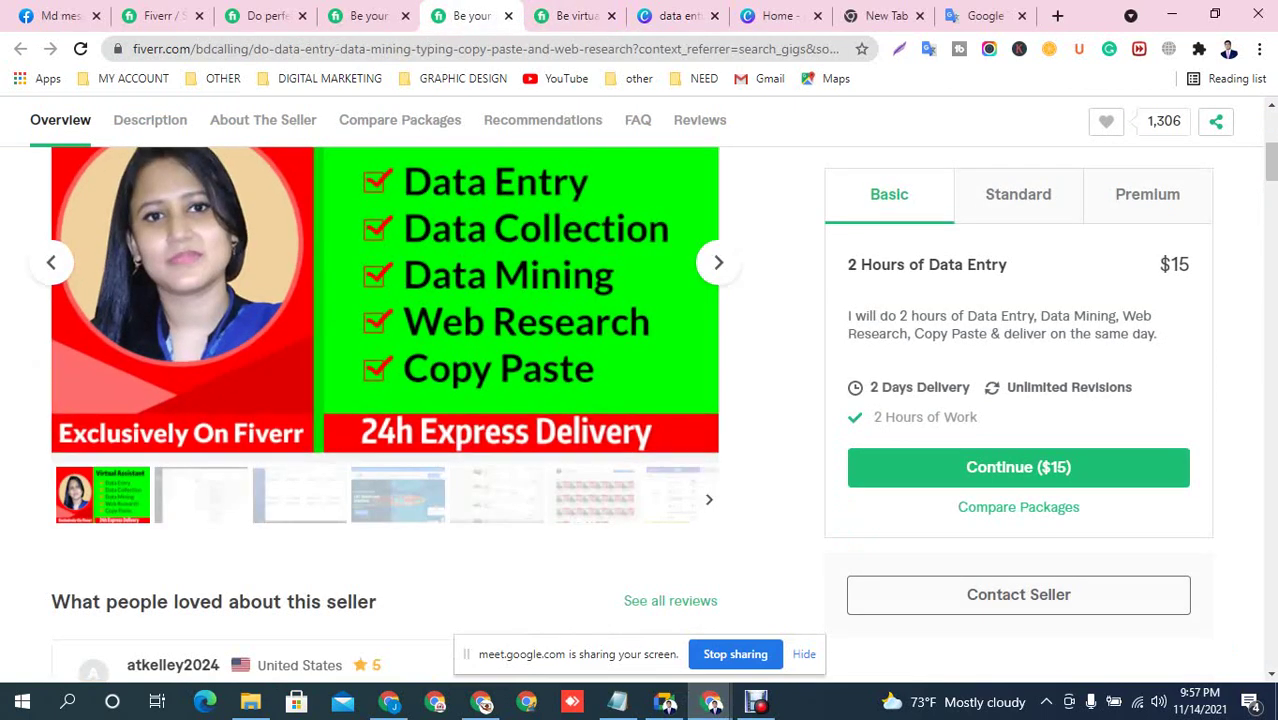
pyautogui.click(985, 16)
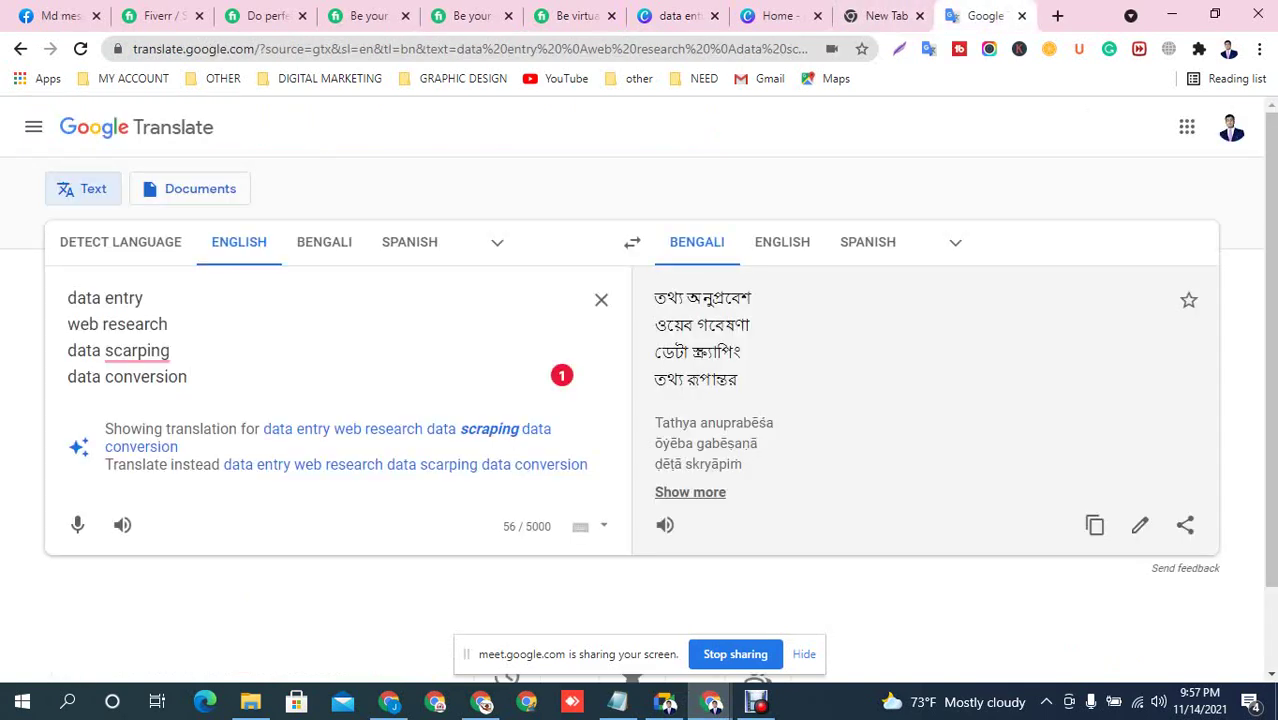
pyautogui.click(77, 525)
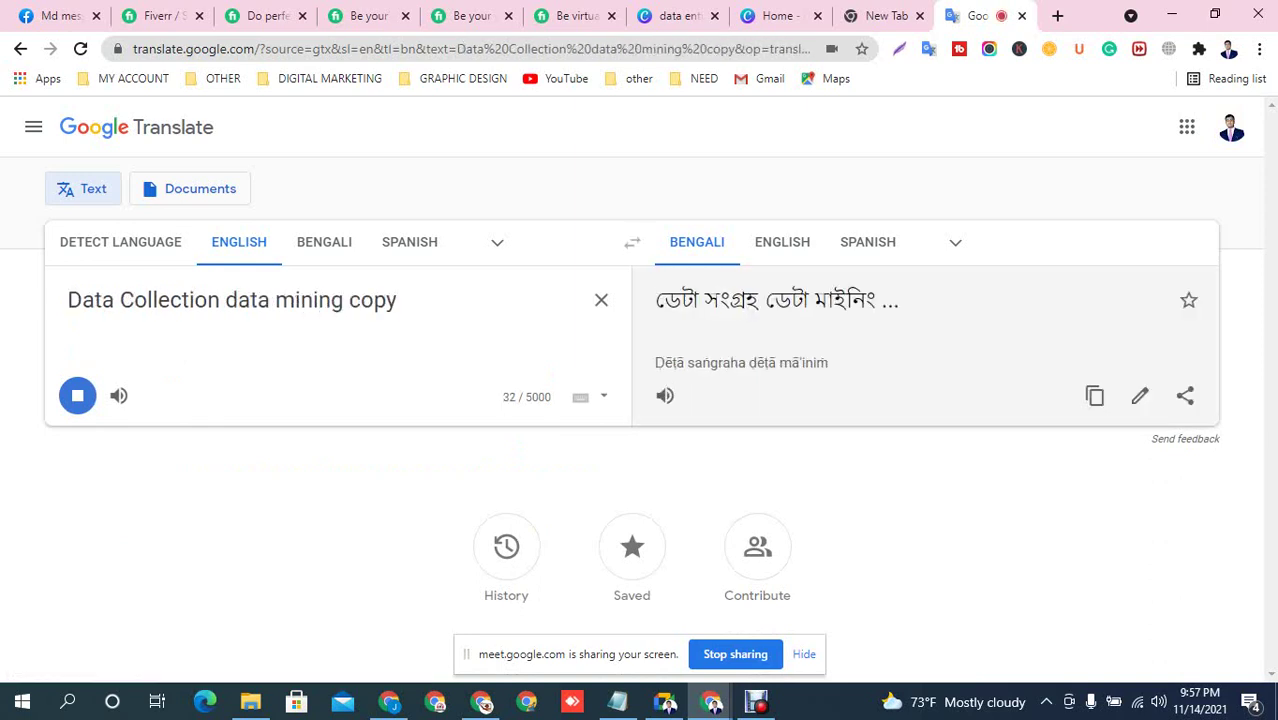
pyautogui.click(324, 242)
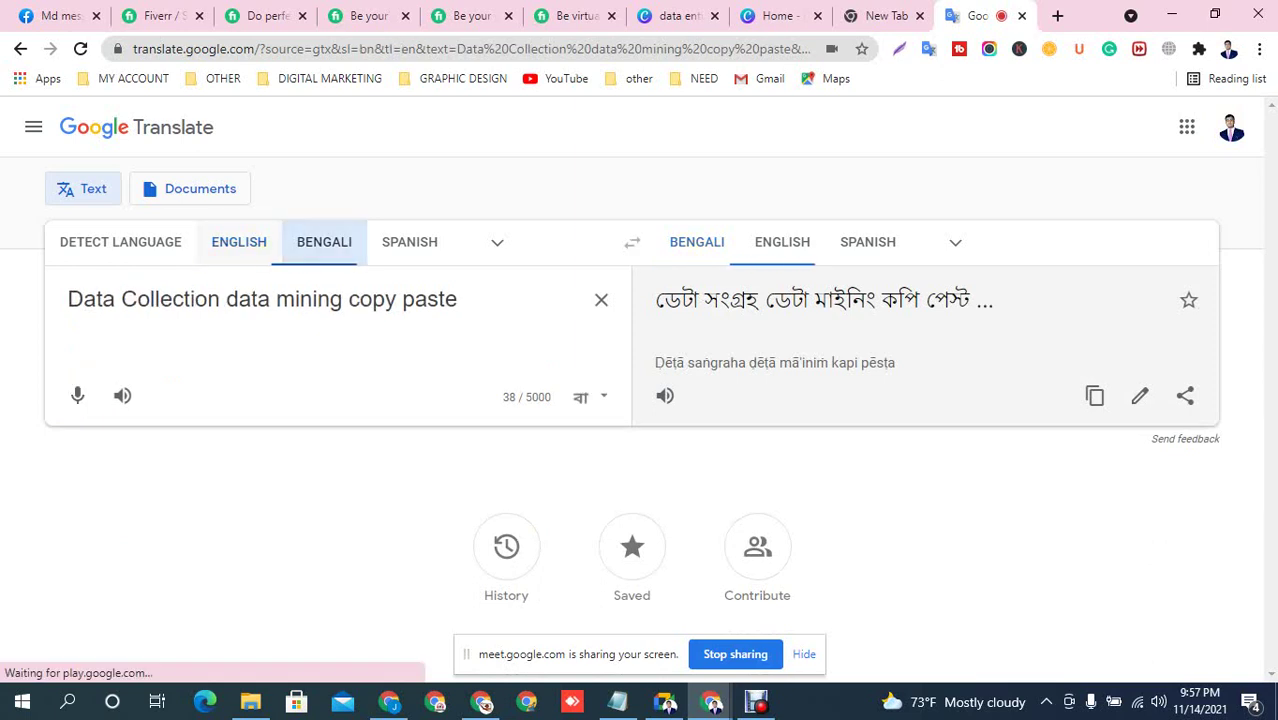
pyautogui.click(239, 242)
# Split the dictated text into three lines: Data Collection, data mining and copy paste
pyautogui.click(225, 300)
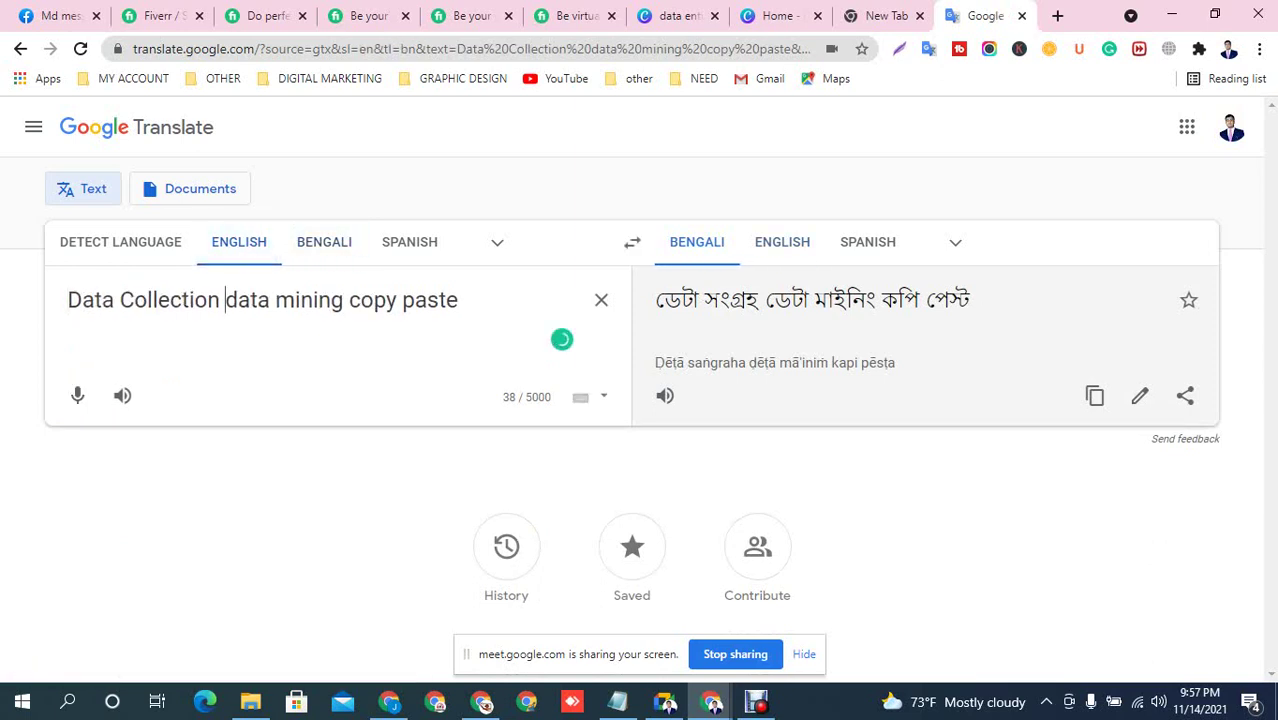
pyautogui.press('Return')
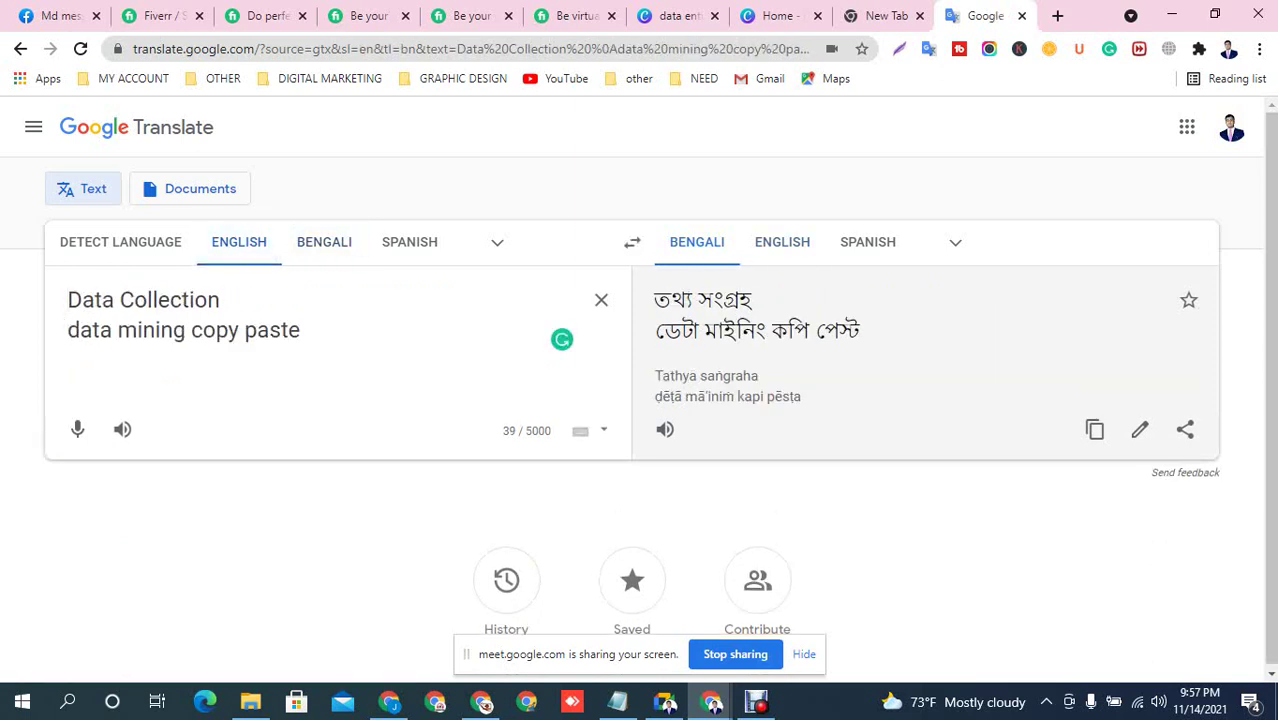
pyautogui.click(192, 330)
pyautogui.press('Return')
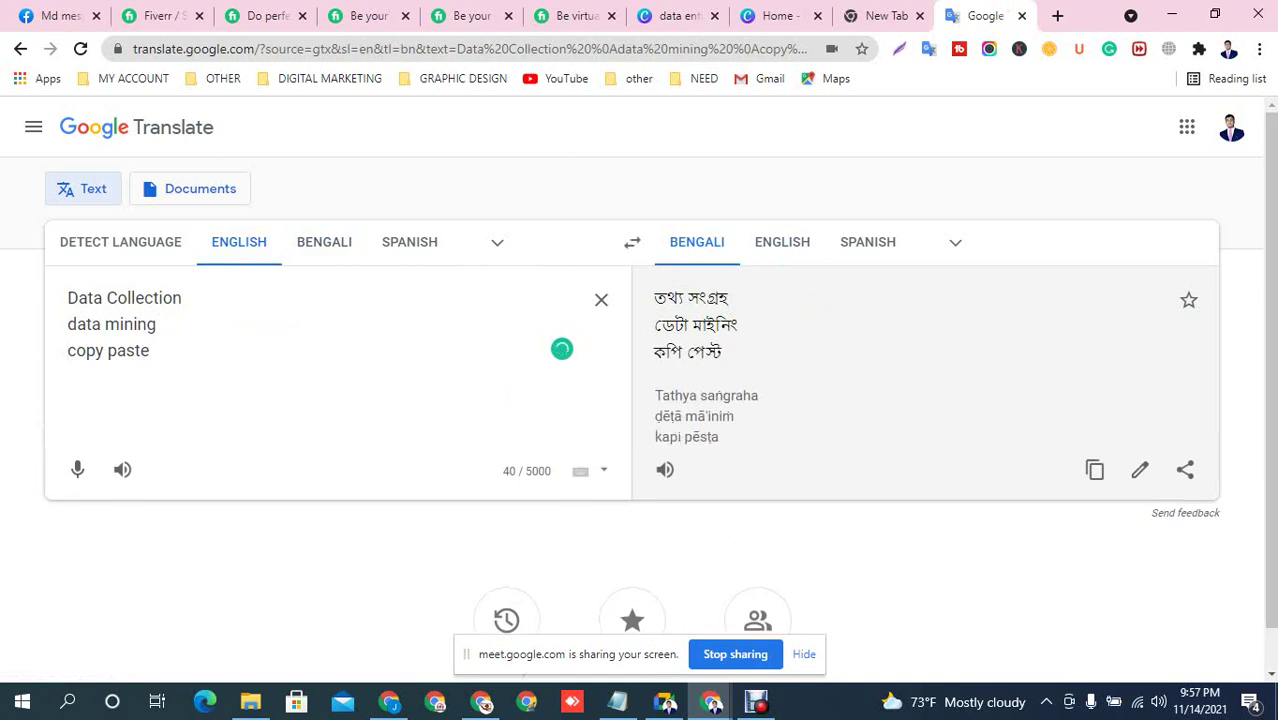
# Capitalize the second and third lines and hyphenate the last, giving "Data mining" and "Copy-paste"
pyautogui.hotkey('shift', 'Right')
pyautogui.write('C')
pyautogui.press('Up')
pyautogui.press('Home')
pyautogui.hotkey('shift', 'Right')
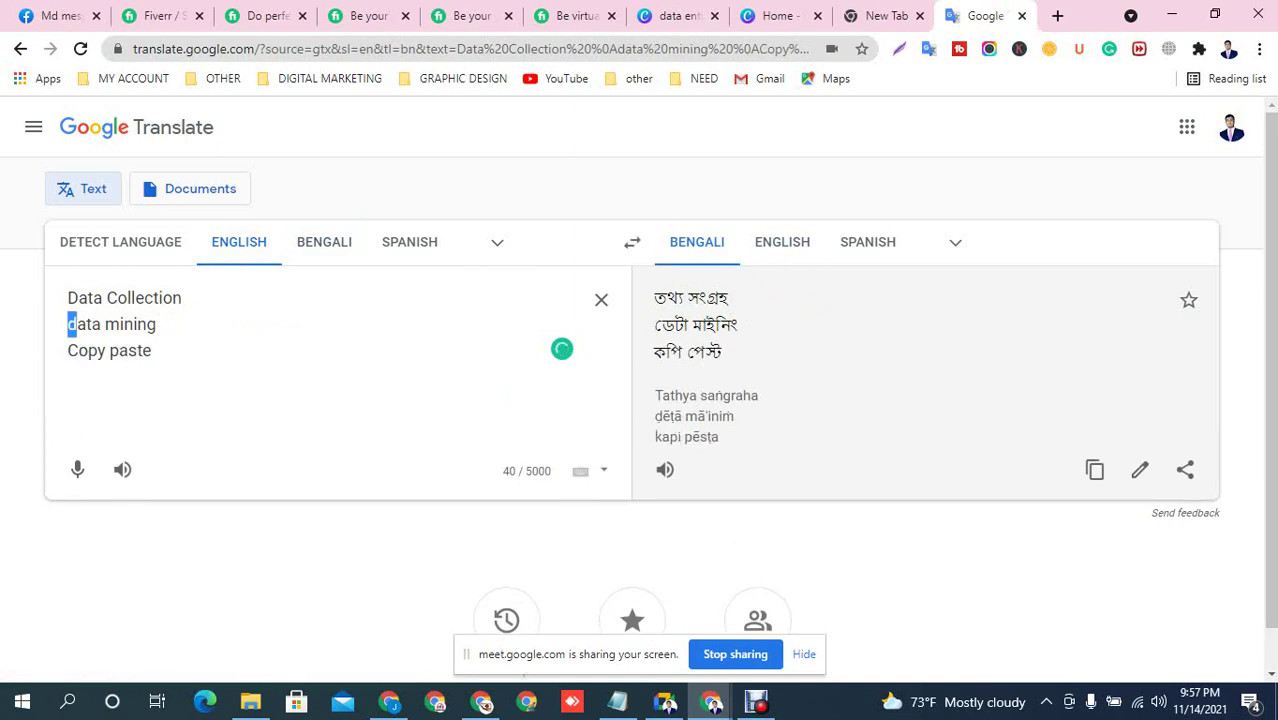
pyautogui.write('D')
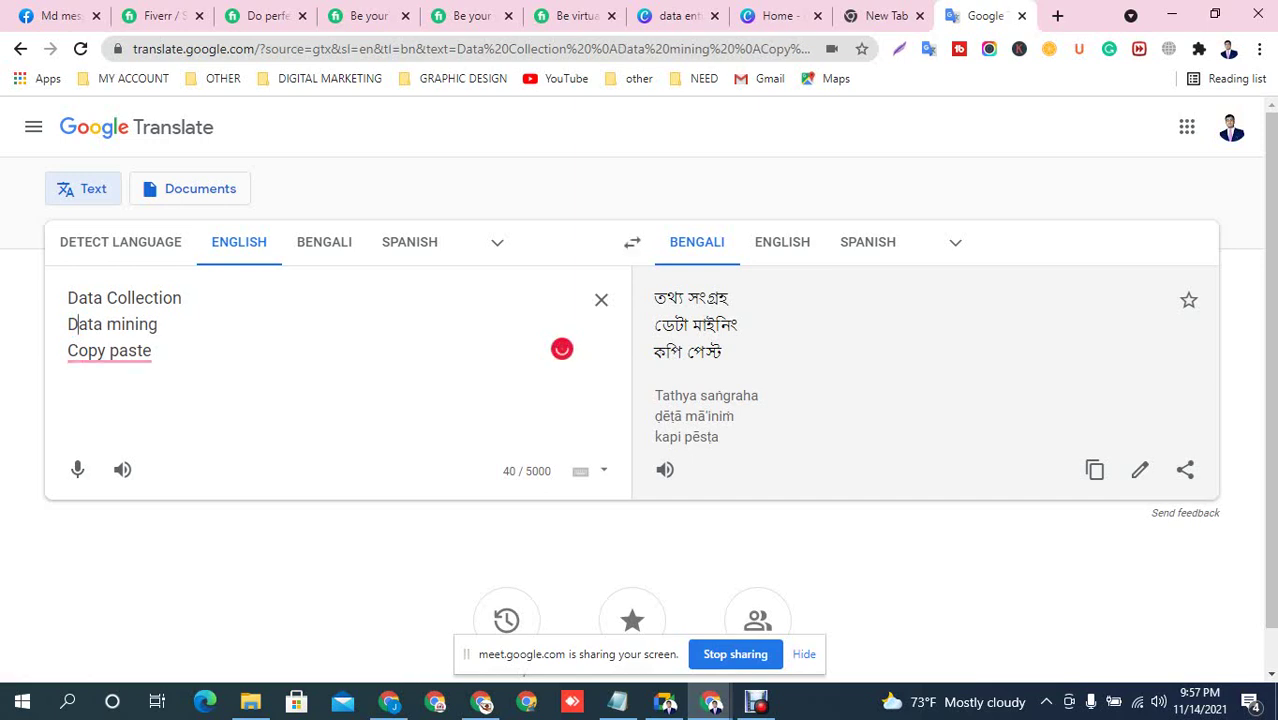
pyautogui.moveTo(109, 350)
pyautogui.click(114, 402)
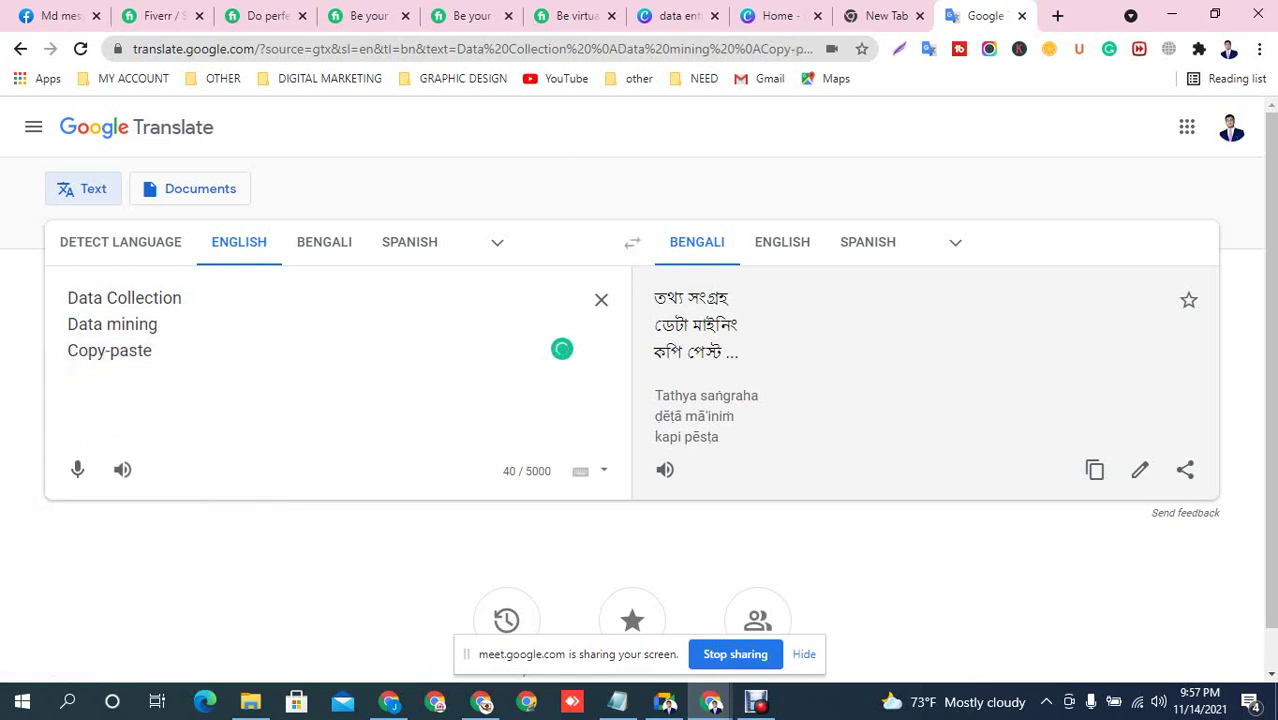
# Copy the "Data Collection" line from the source text and return to the Canva design
pyautogui.moveTo(68, 298); pyautogui.dragTo(188, 298)
pyautogui.hotkey('ctrl', 'c')
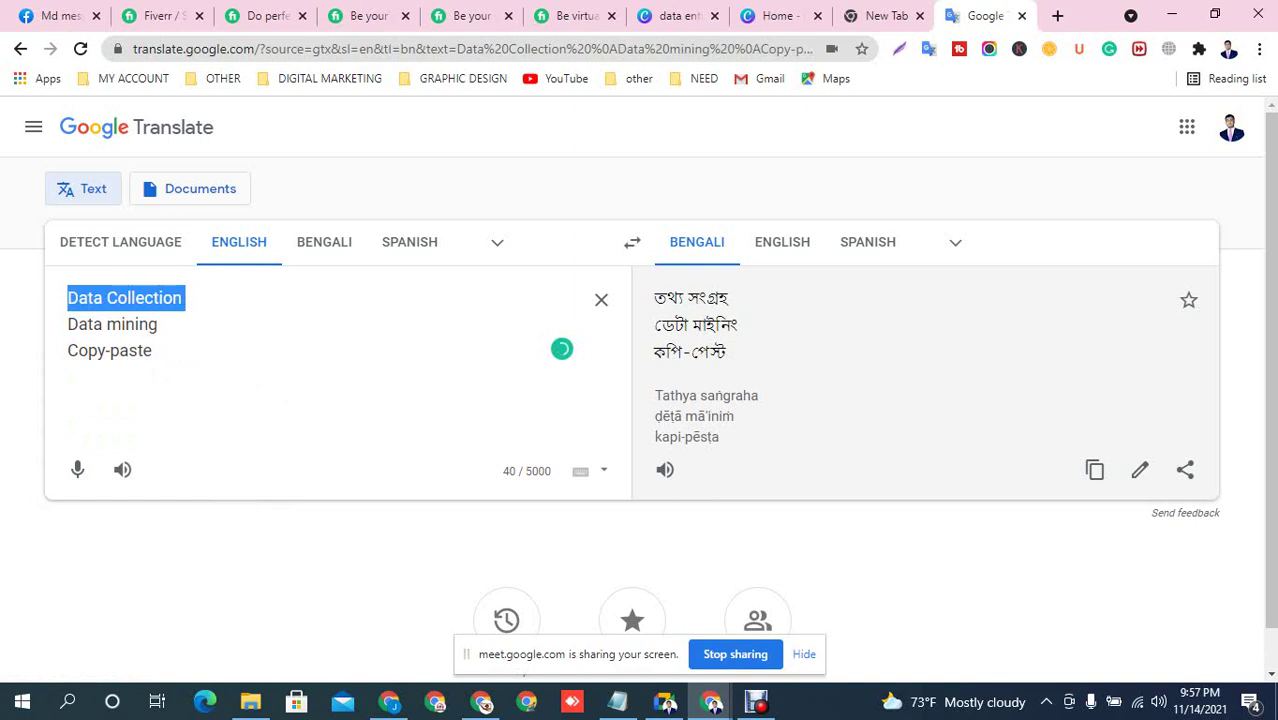
pyautogui.click(676, 15)
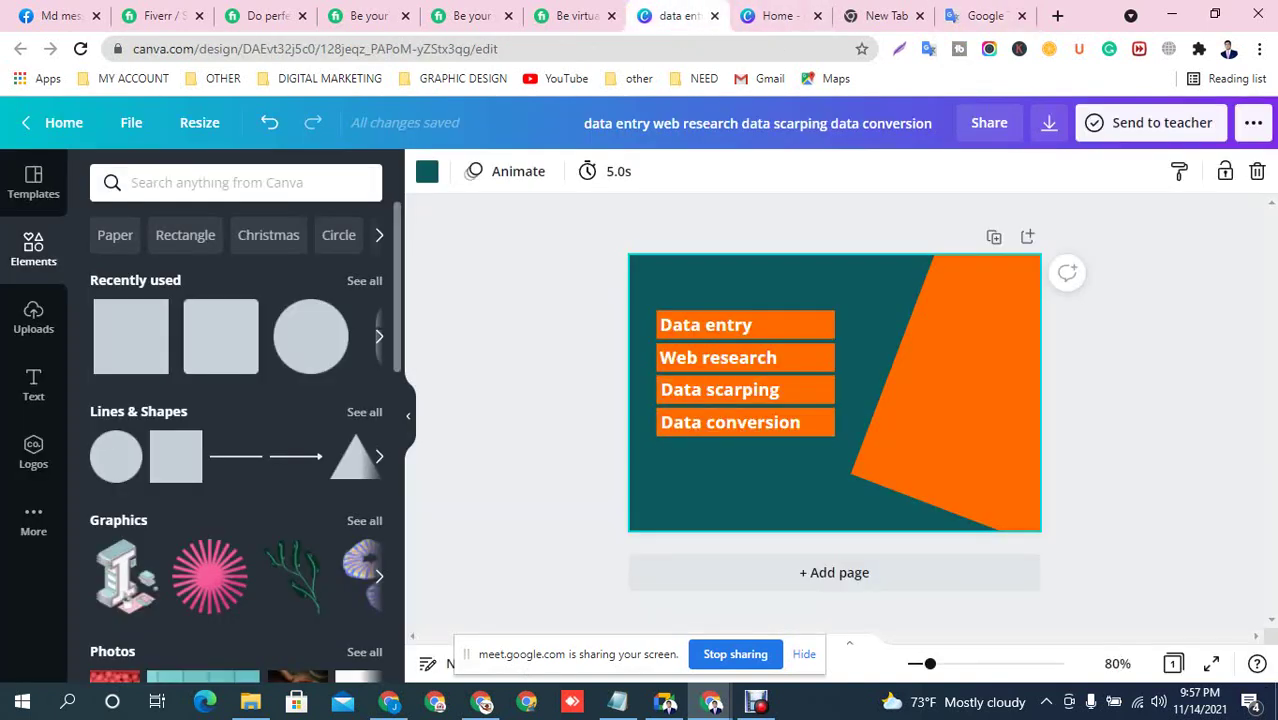
# Duplicate the four labelled bars directly below the originals, keeping only the "Data entry" and "Web research" copies
pyautogui.moveTo(822, 470); pyautogui.dragTo(706, 308)
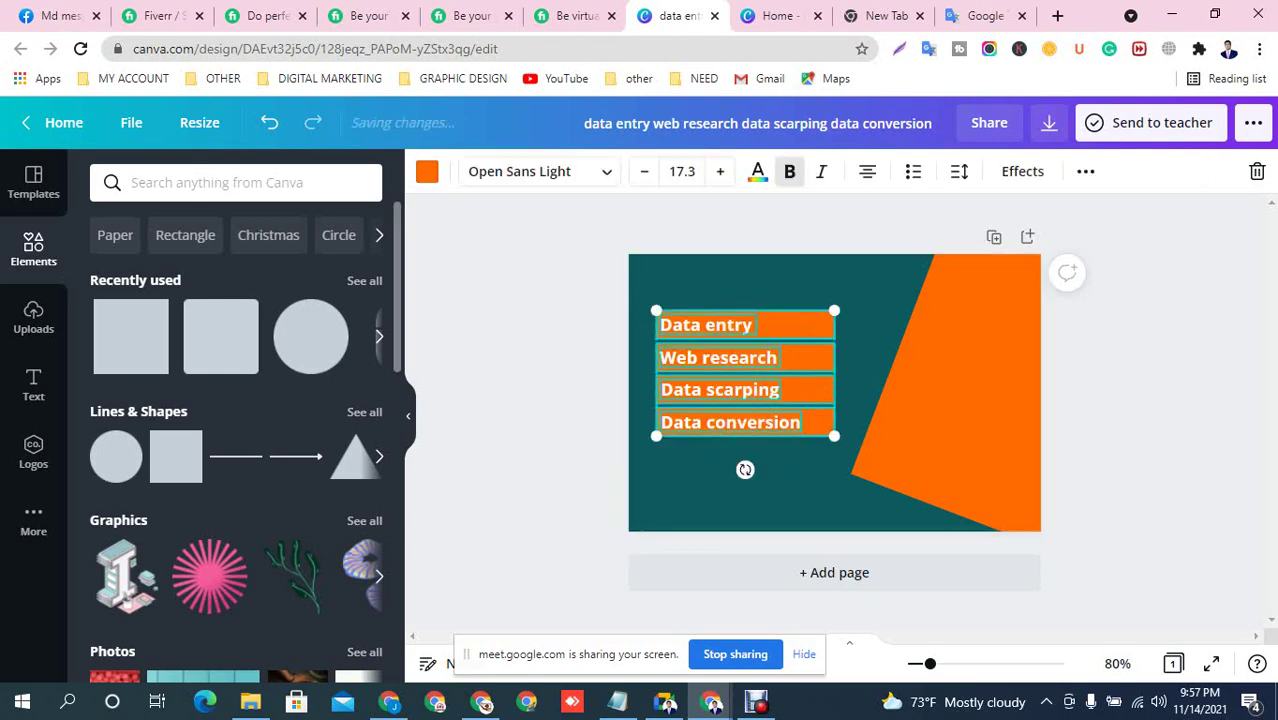
pyautogui.moveTo(745, 373); pyautogui.dragTo(745, 490)
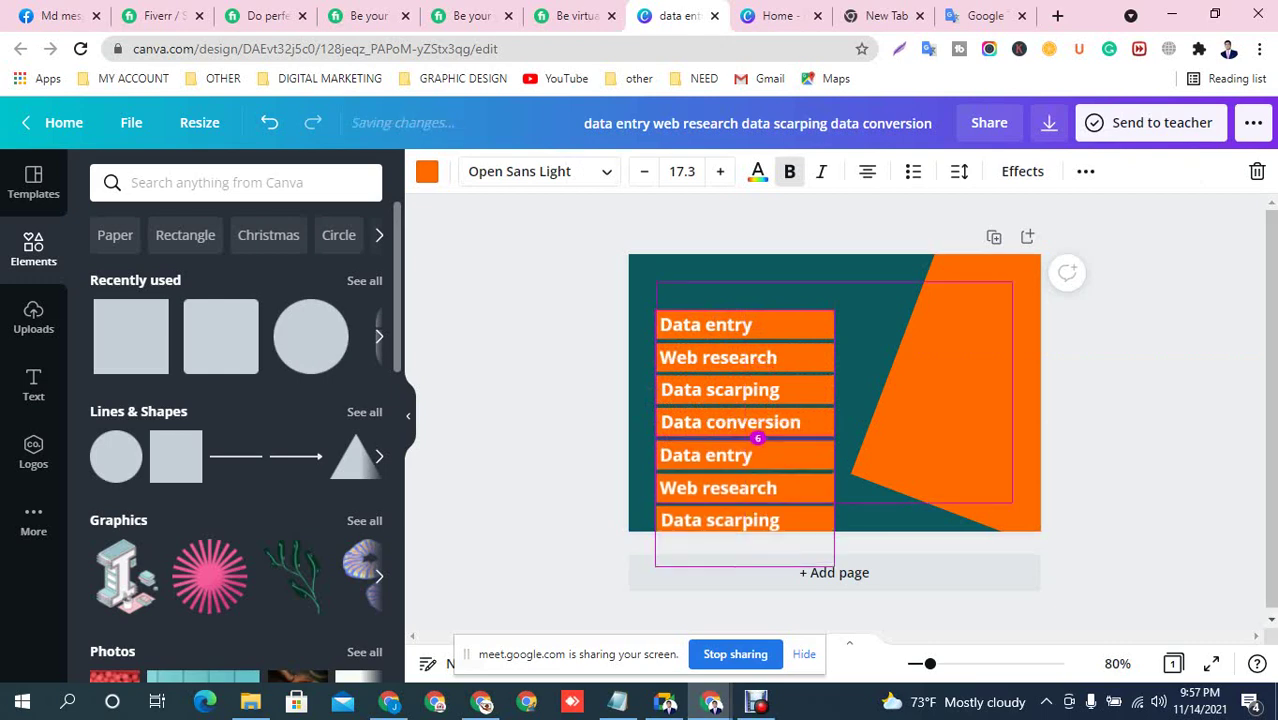
pyautogui.click(742, 600)
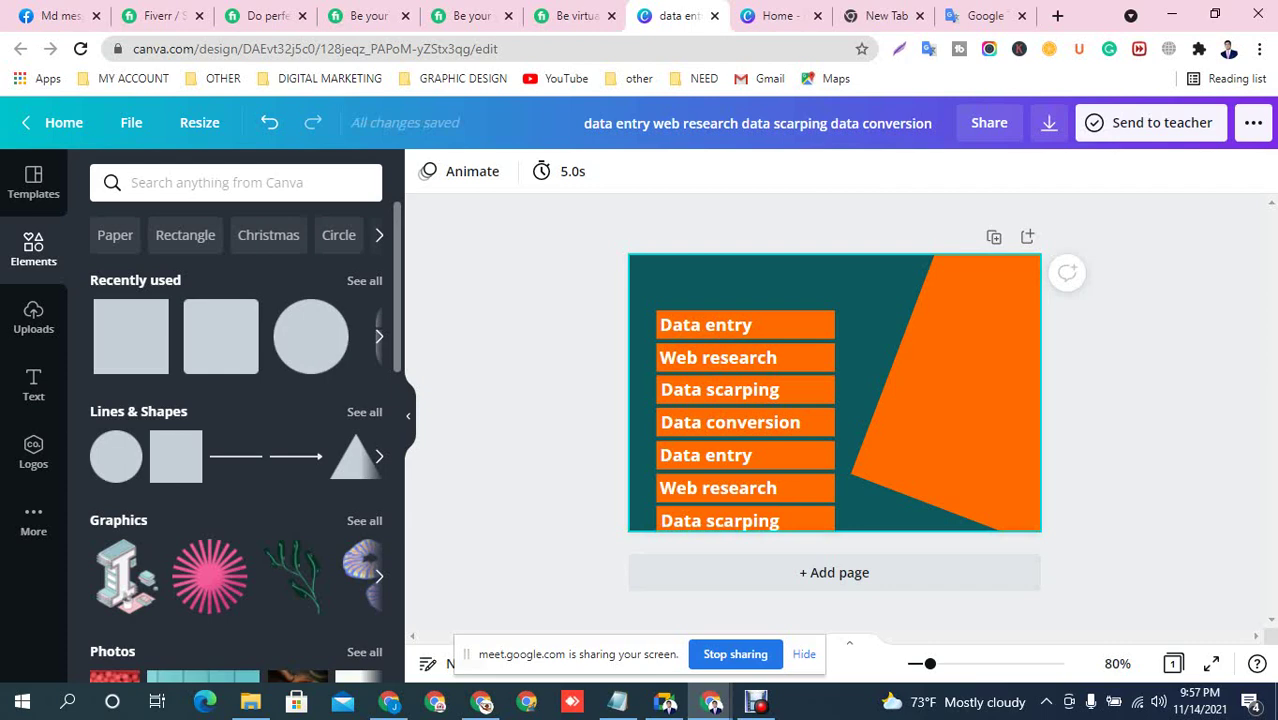
pyautogui.moveTo(860, 514); pyautogui.dragTo(612, 628)
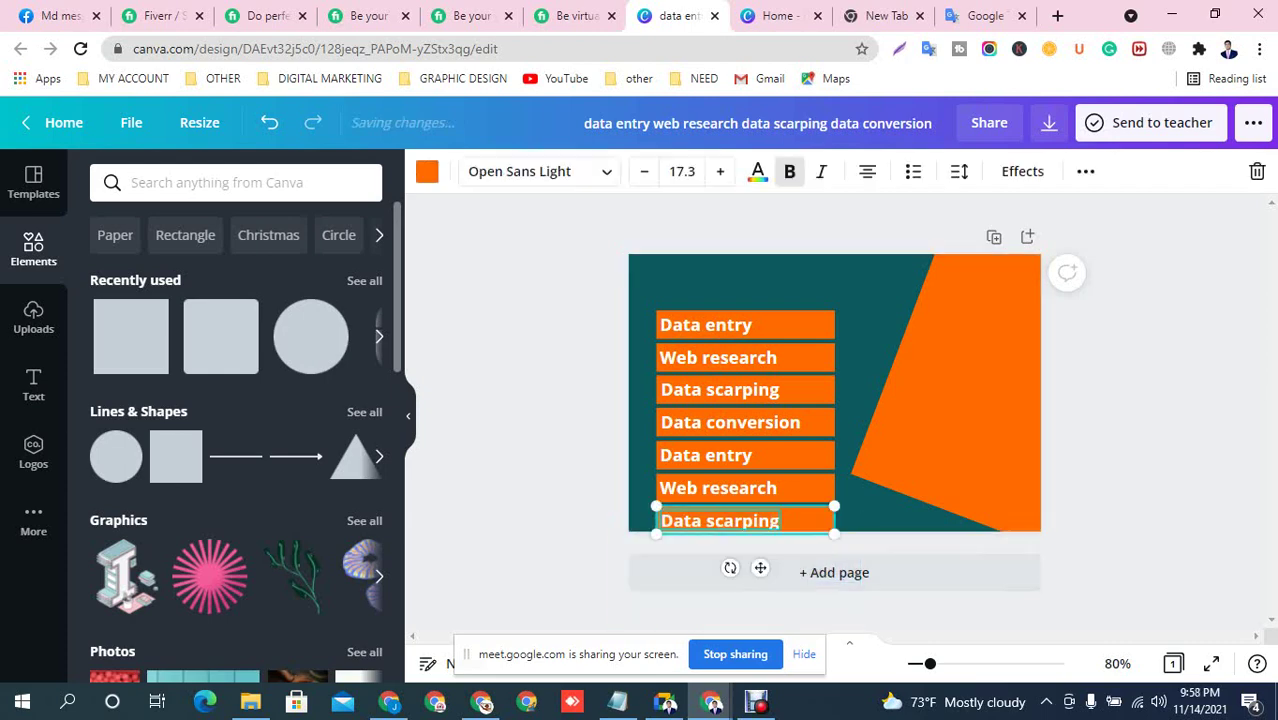
pyautogui.press('Delete')
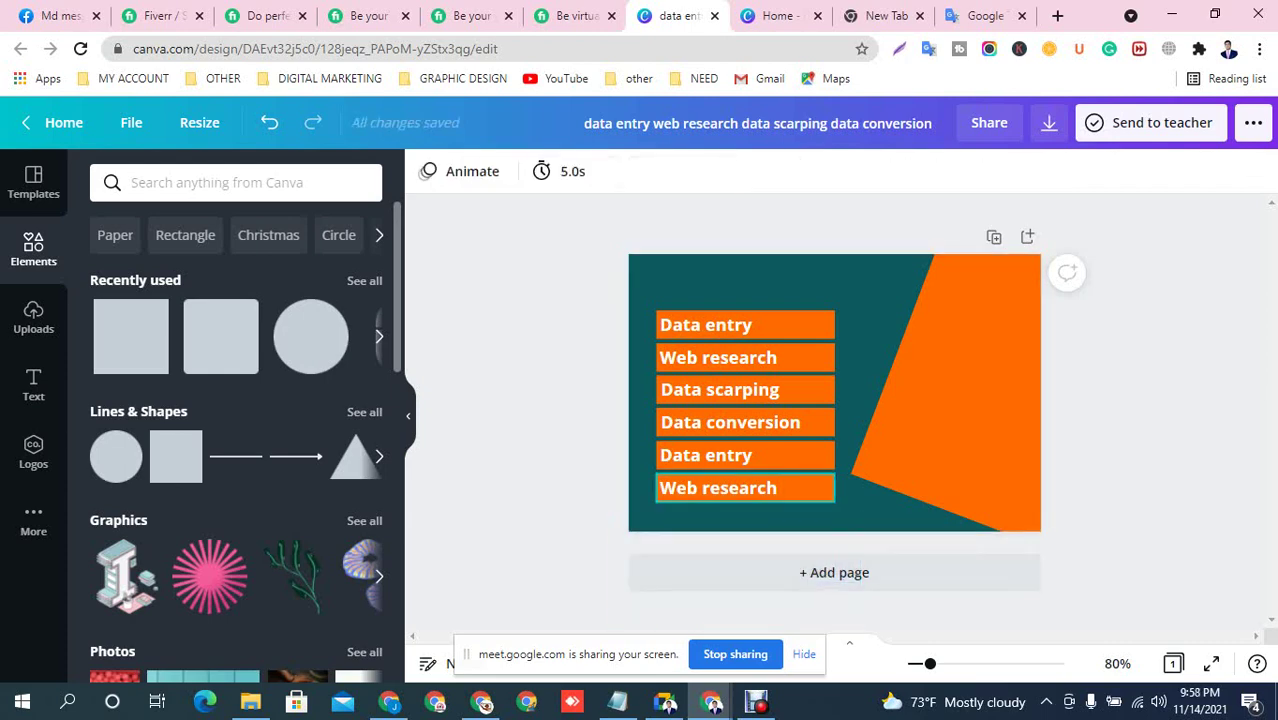
# Replace the fifth label's text with the copied "Data Collection" and widen its text box to fit on one line
pyautogui.click(726, 455)
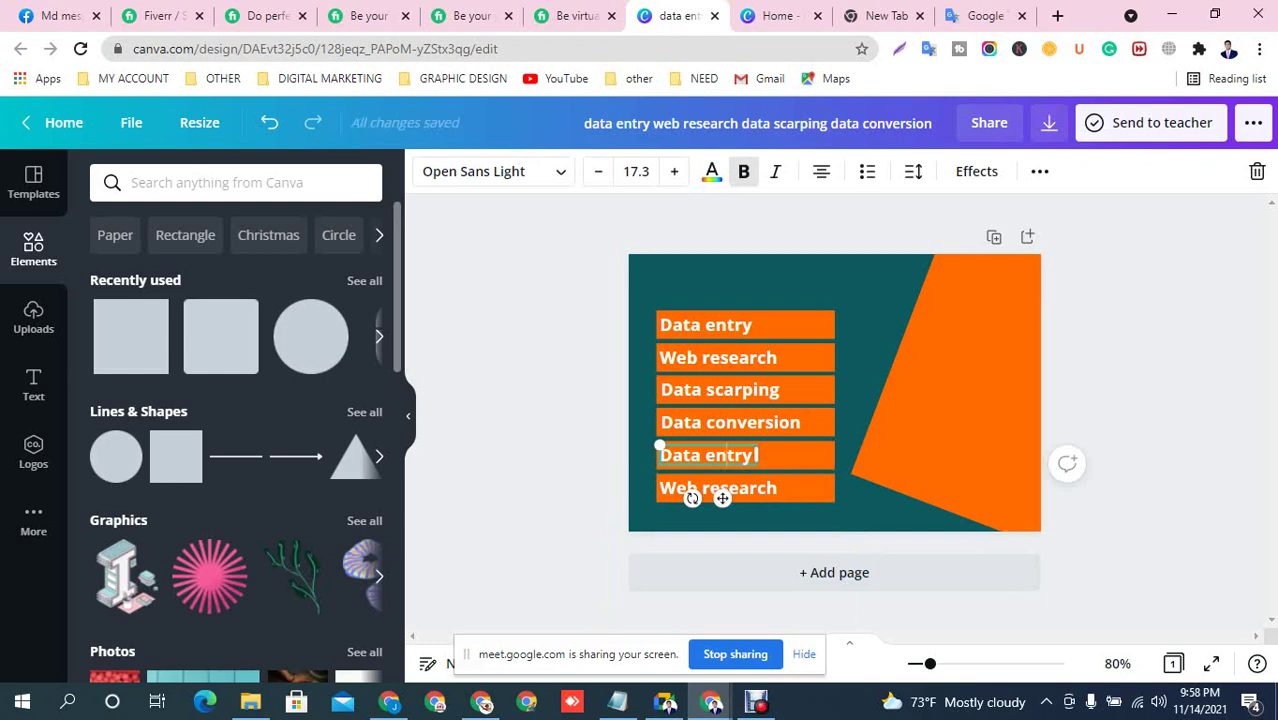
pyautogui.hotkey('ctrl', 'a')
pyautogui.hotkey('ctrl', 'v')
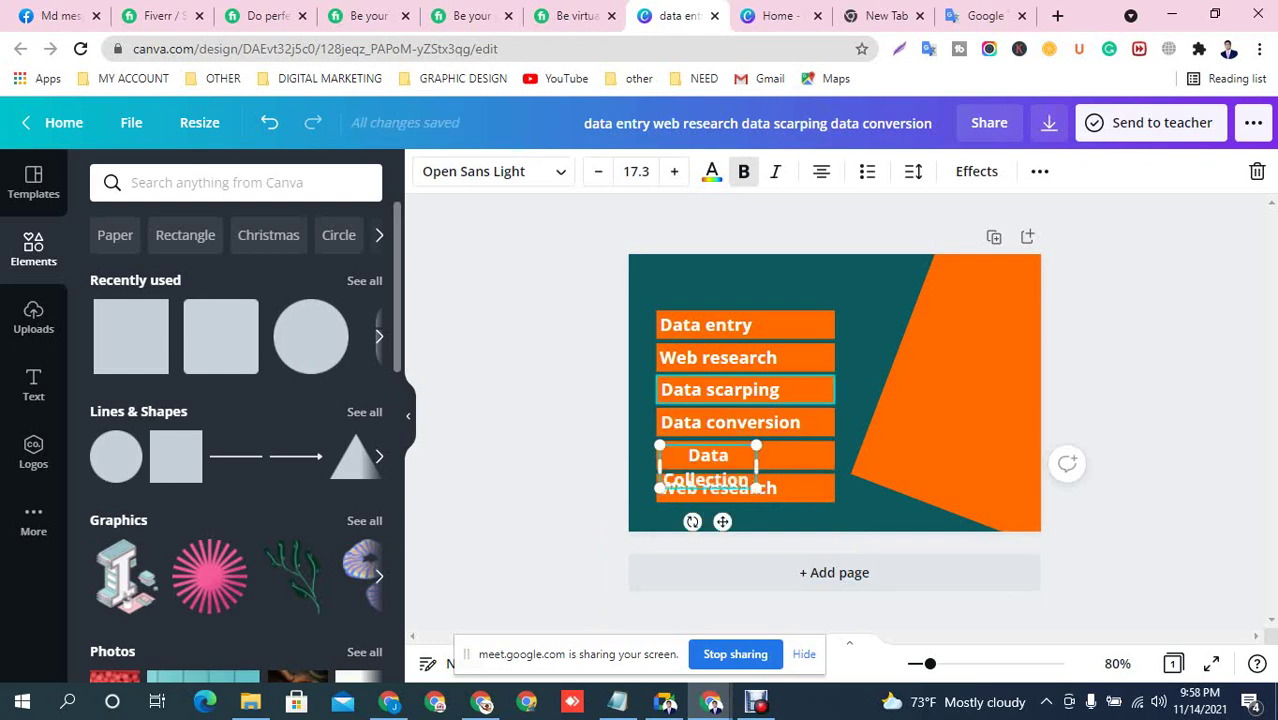
pyautogui.moveTo(757, 466); pyautogui.dragTo(802, 456)
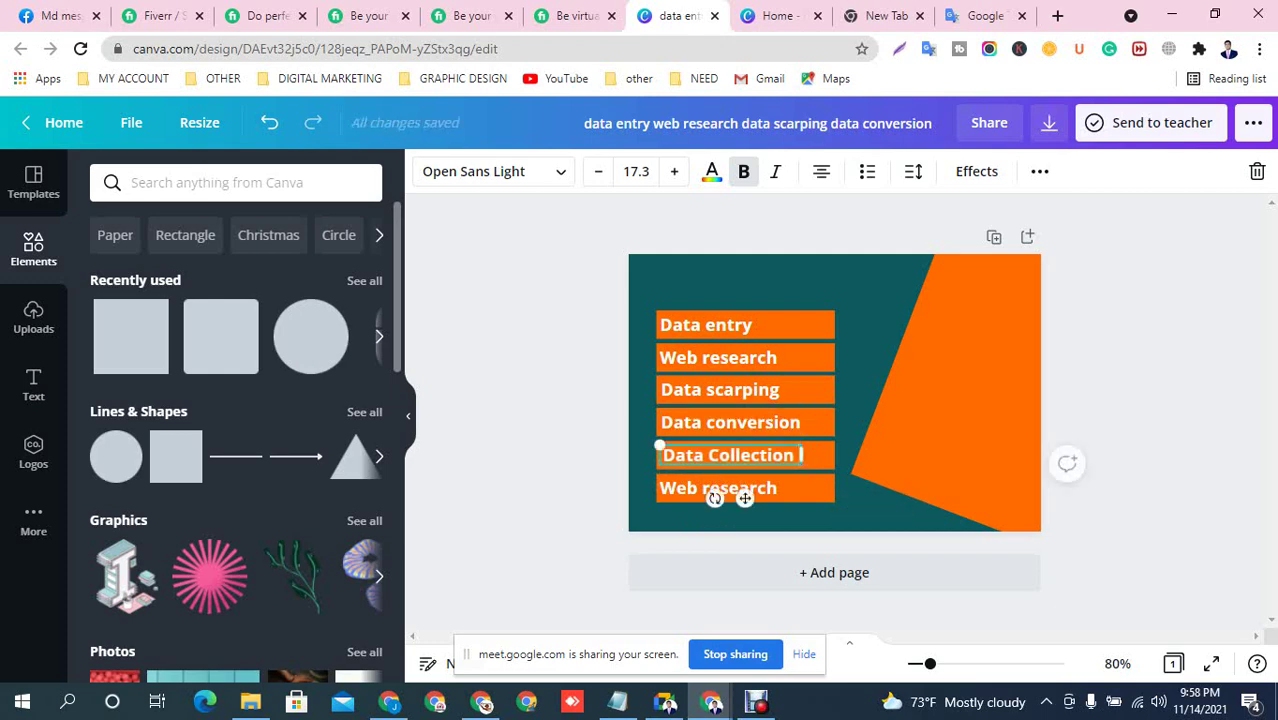
pyautogui.click(856, 400)
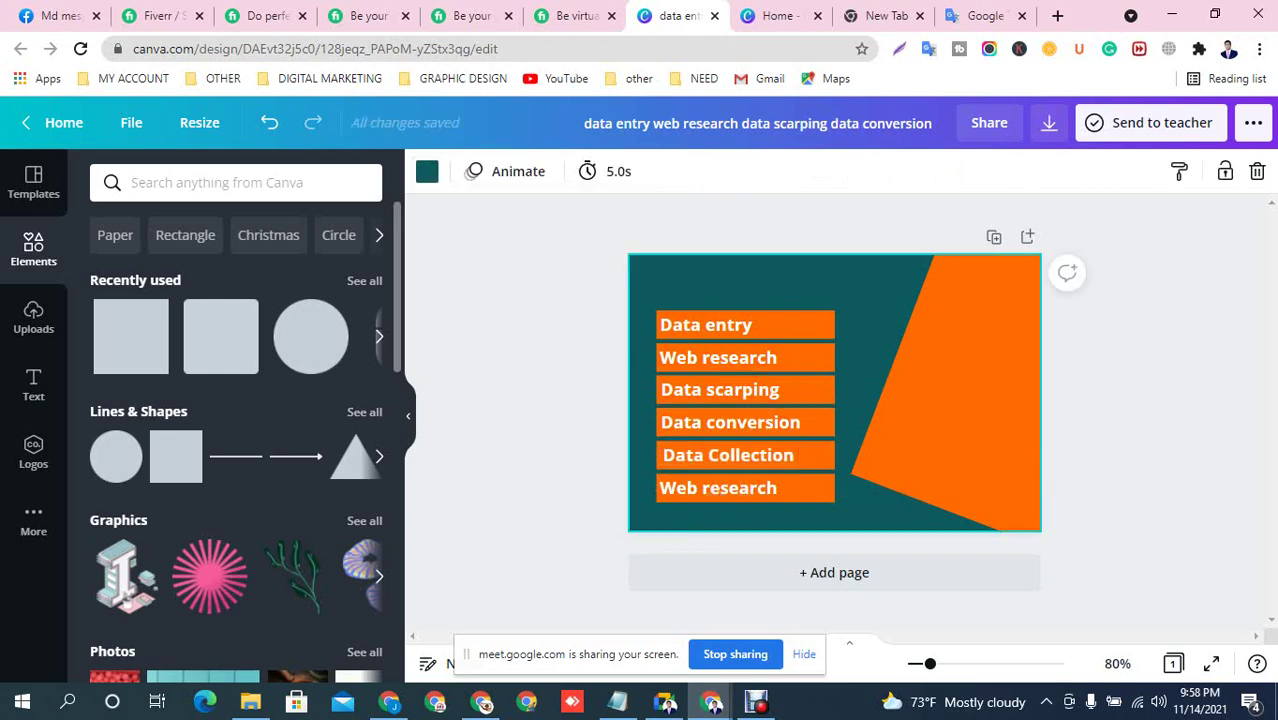
# Check the service list on the Fiverr reference gig, then copy "Copy-paste" from Google Translate and return to the design
pyautogui.click(575, 16)
pyautogui.click(474, 16)
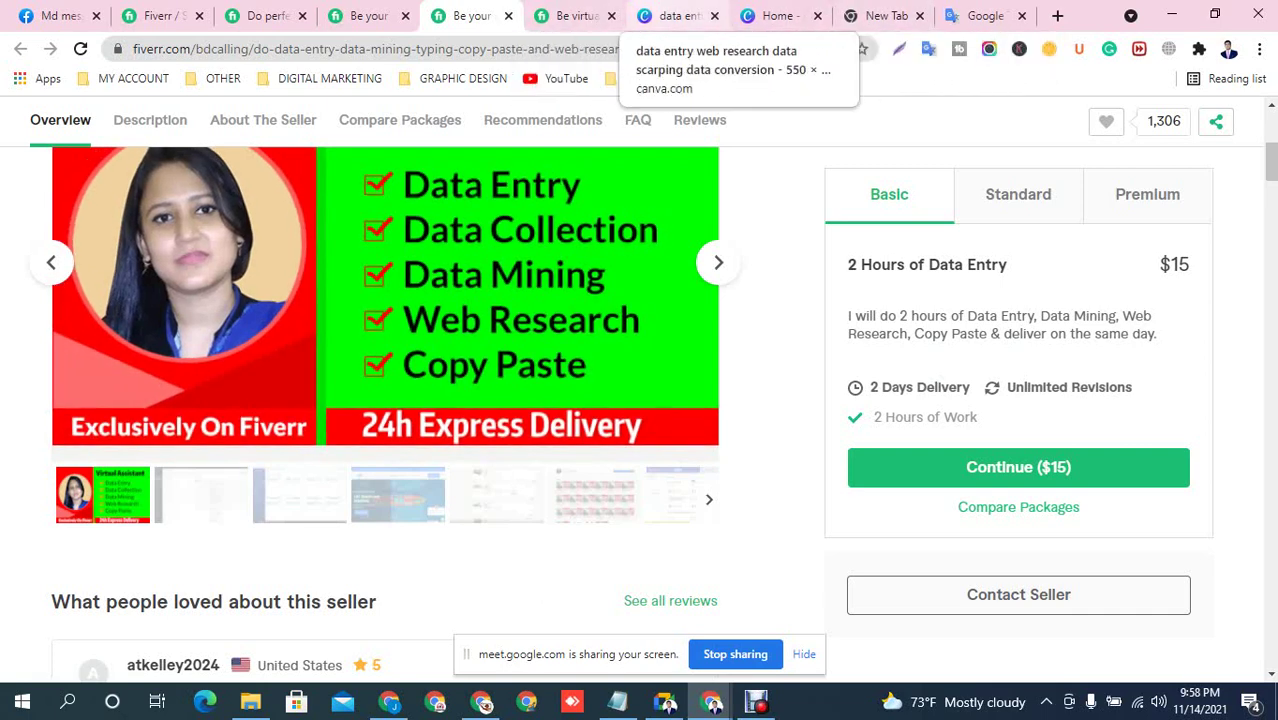
pyautogui.click(675, 15)
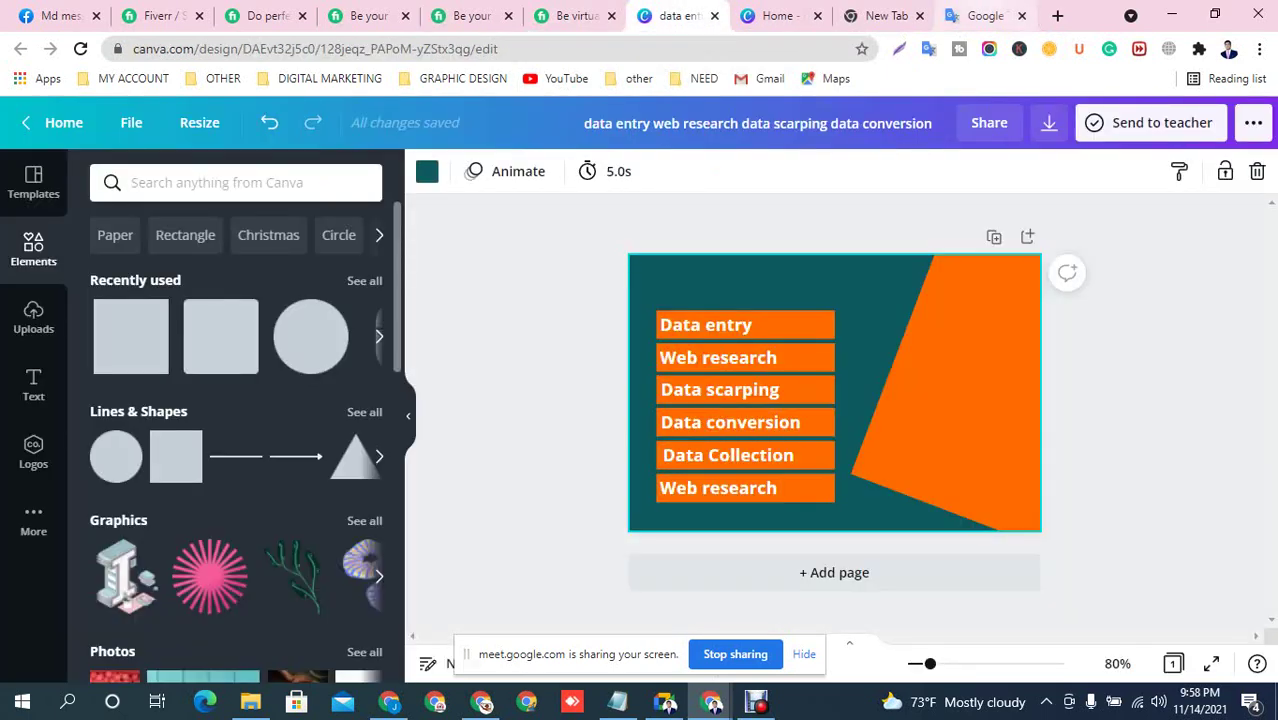
pyautogui.click(985, 15)
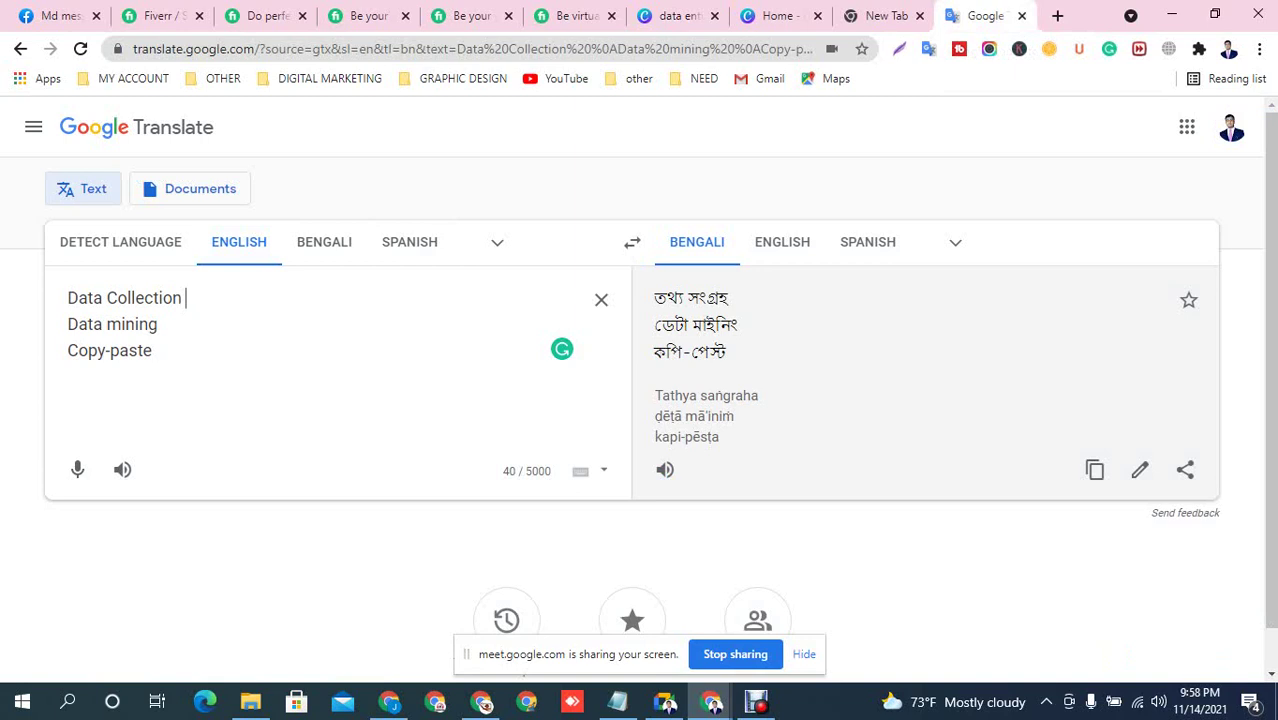
pyautogui.hotkey('shift', 'Home')
pyautogui.hotkey('ctrl', 'c')
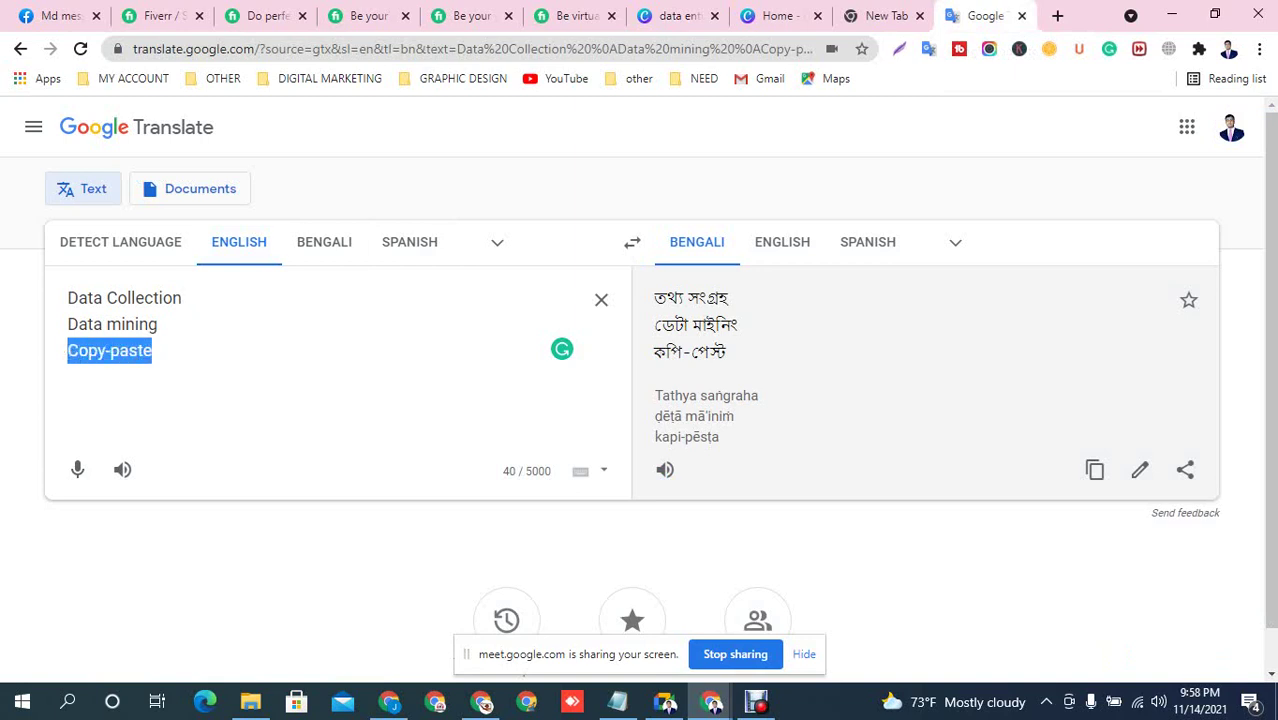
pyautogui.click(676, 15)
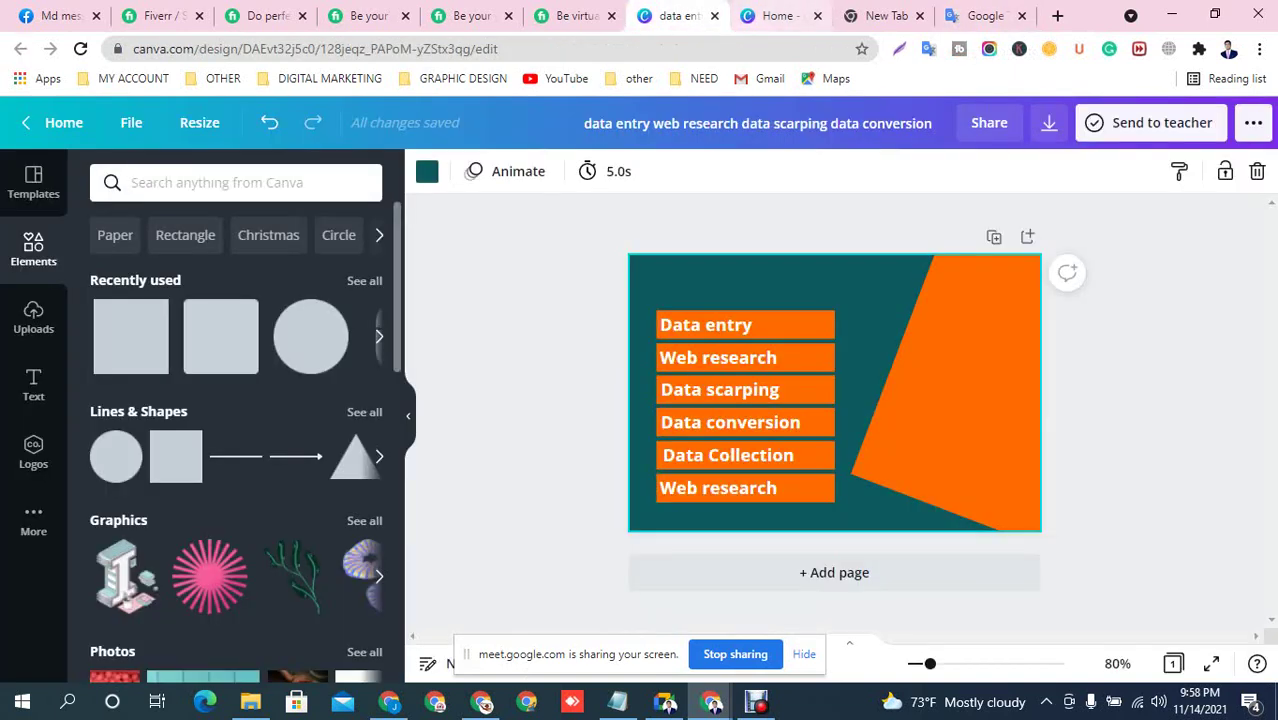
# Replace the sixth label's text with "Copy-paste" and narrow its text box so it lines up with the labels above
pyautogui.click(710, 488)
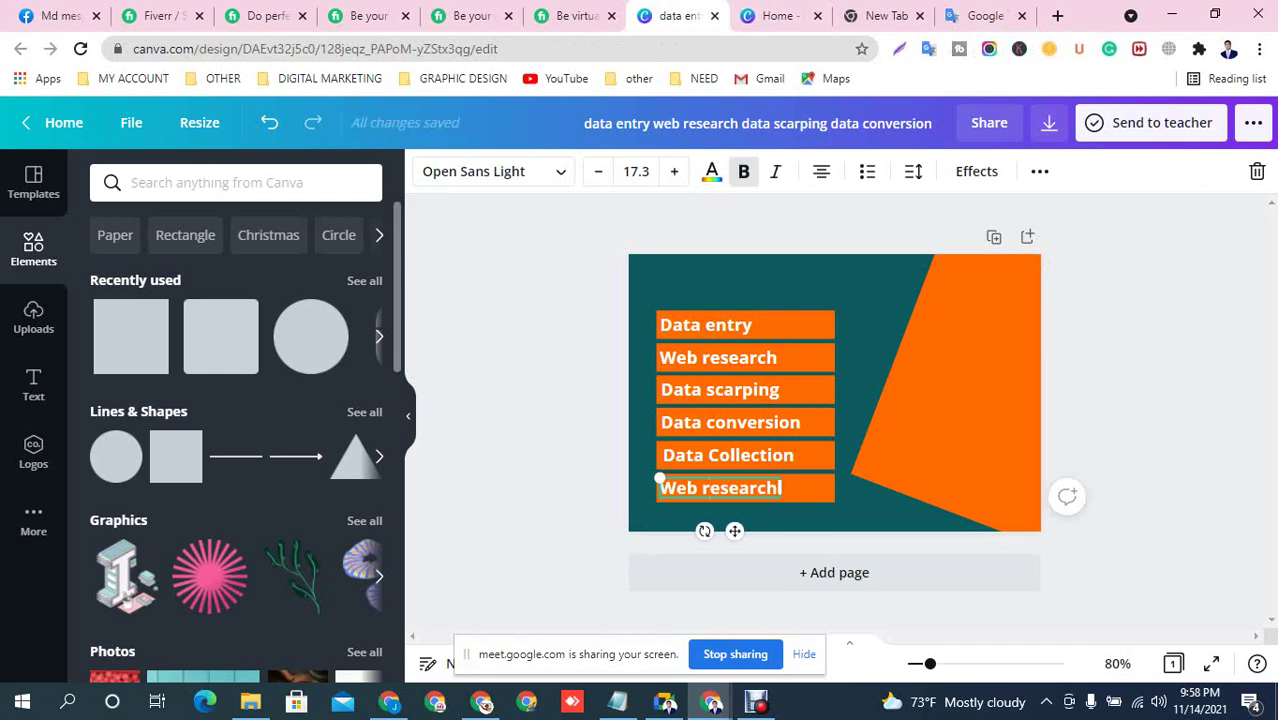
pyautogui.hotkey('shift', 'Home')
pyautogui.hotkey('ctrl', 'v')
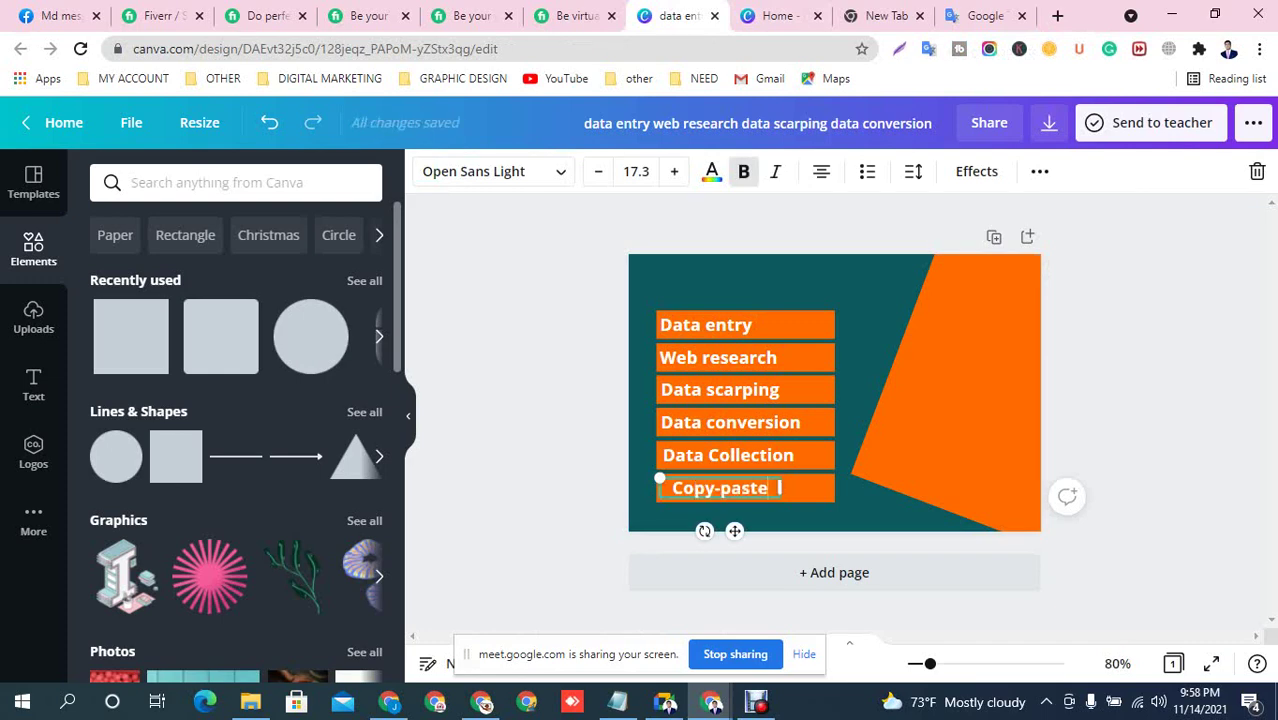
pyautogui.moveTo(780, 488); pyautogui.dragTo(757, 489)
pyautogui.click(566, 480)
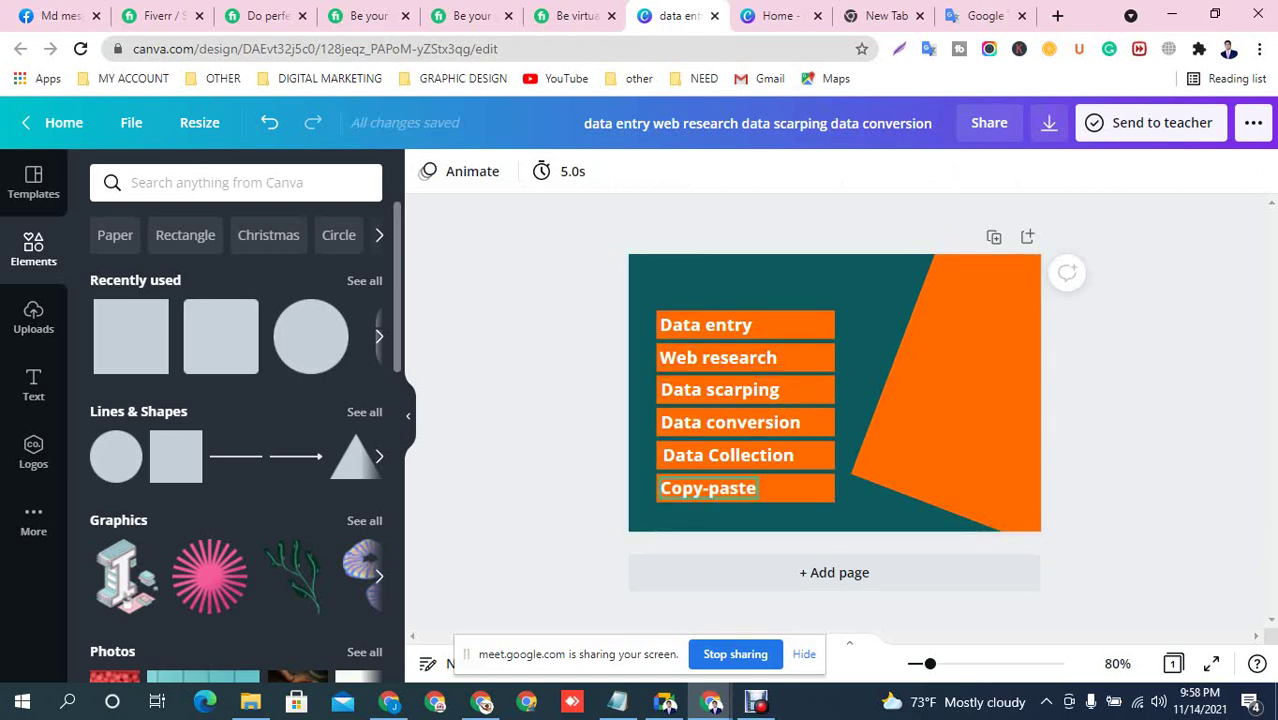
# Rotate the large orange shape slightly to a steeper angle and reposition it over the canvas's right side
pyautogui.click(962, 400)
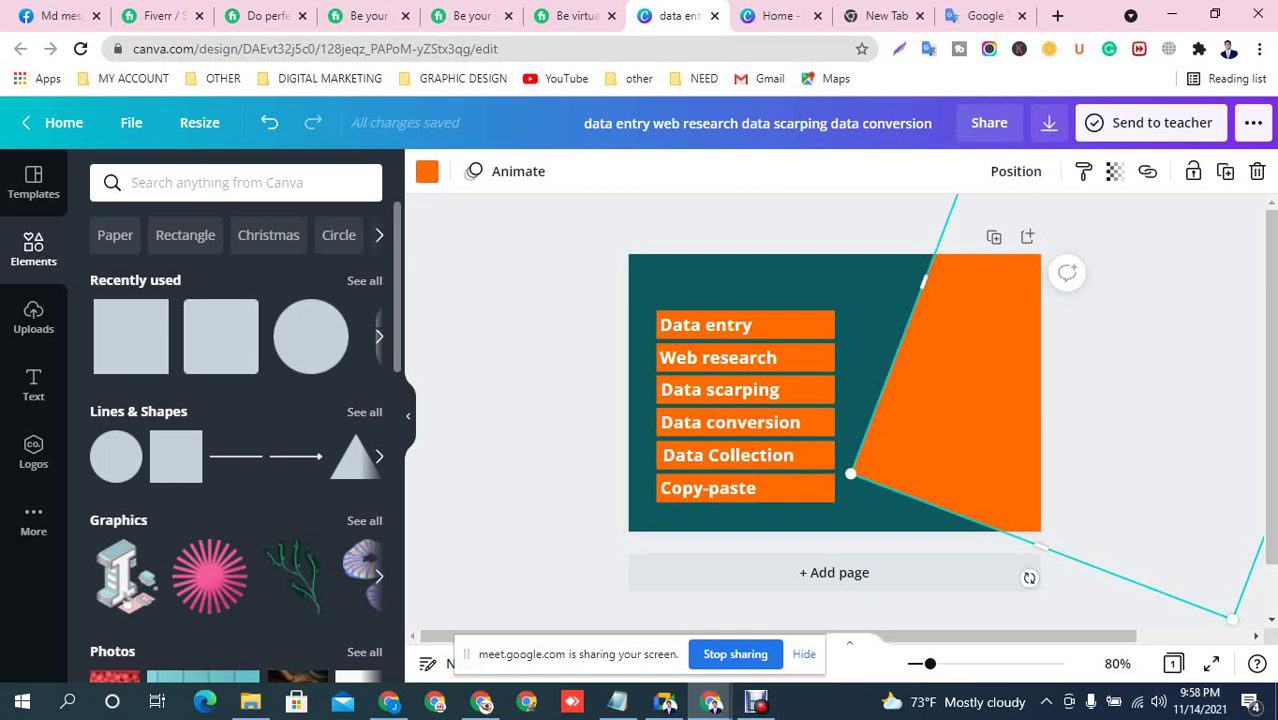
pyautogui.moveTo(962, 400)
pyautogui.mouseDown()
pyautogui.moveTo(987, 402)
pyautogui.moveTo(970, 420)
pyautogui.moveTo(960, 413)
pyautogui.mouseUp()
pyautogui.moveTo(1027, 590)
pyautogui.mouseDown()
pyautogui.moveTo(1098, 640)
pyautogui.moveTo(1050, 600)
pyautogui.mouseUp()
pyautogui.moveTo(1000, 460); pyautogui.dragTo(966, 405)
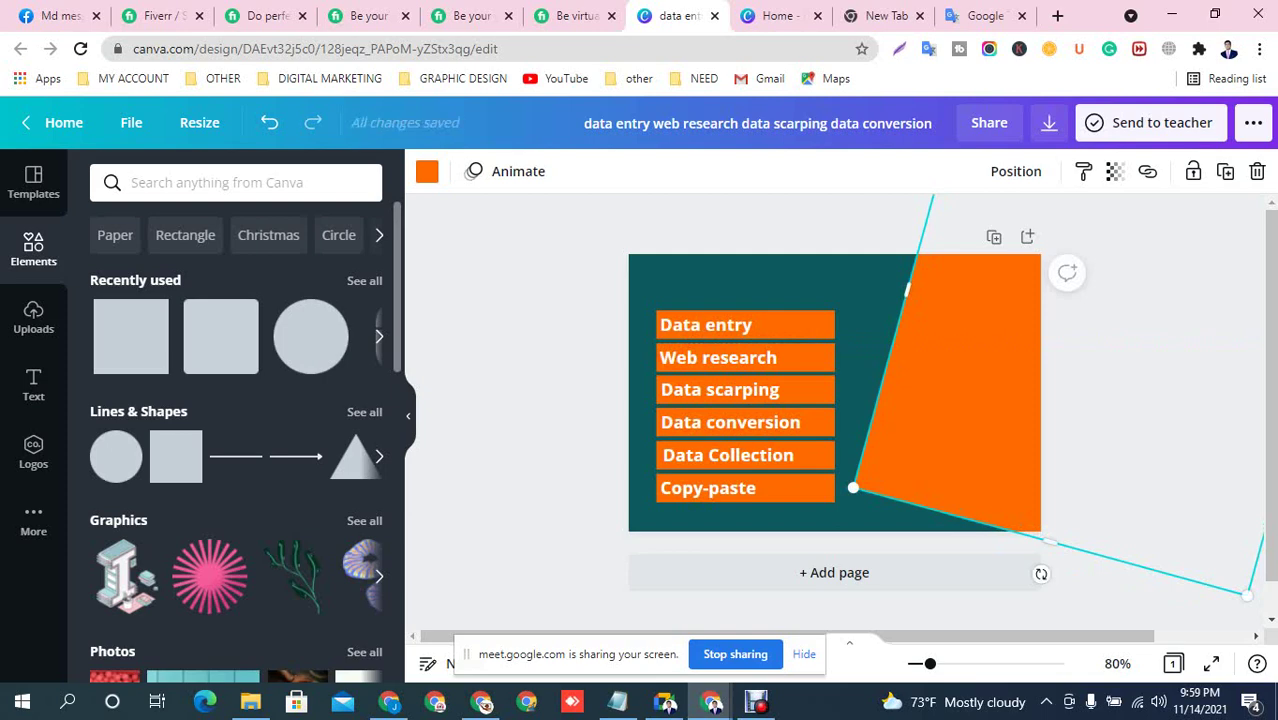
pyautogui.click(530, 400)
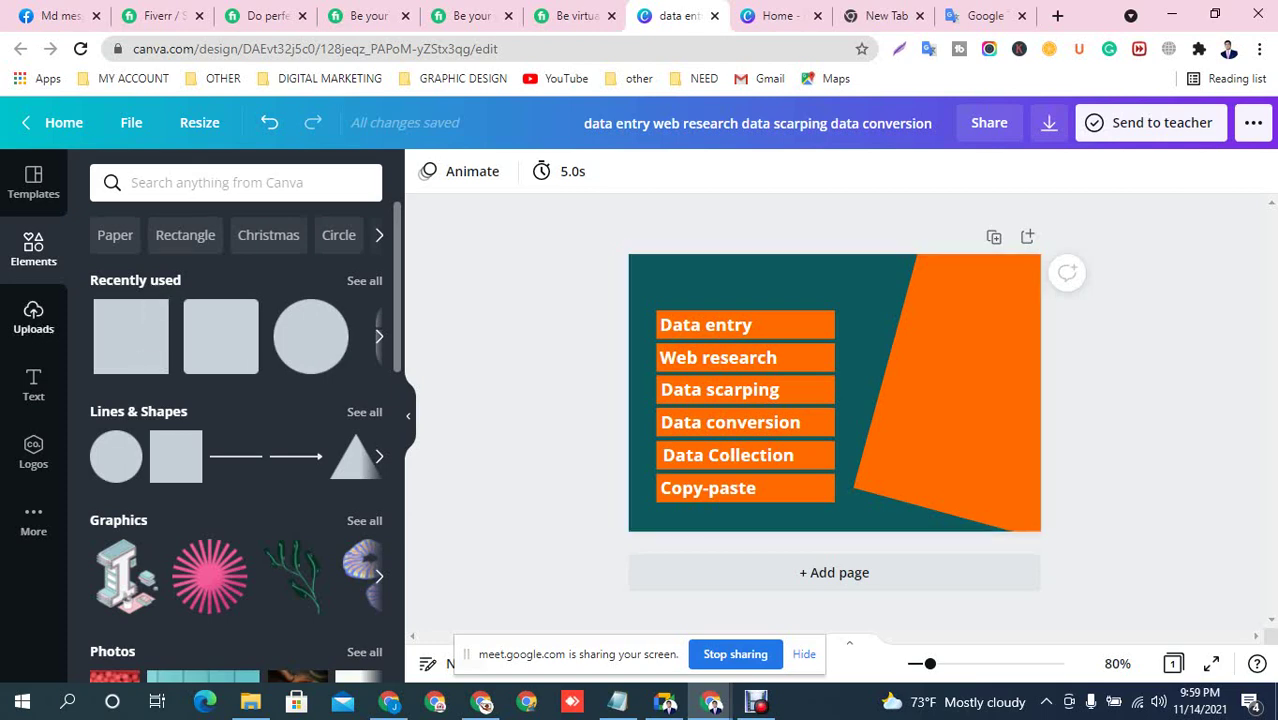
# Add a heading text element to the design reading "Our servise"
pyautogui.click(33, 385)
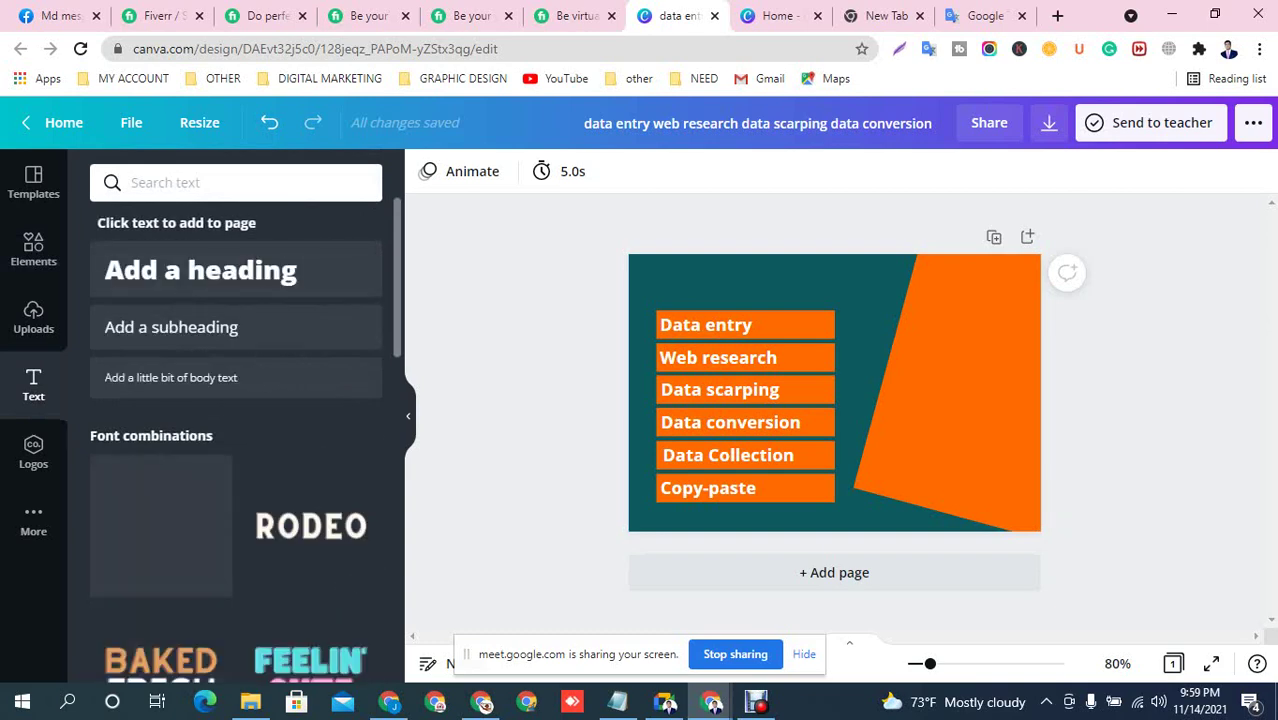
pyautogui.click(228, 290)
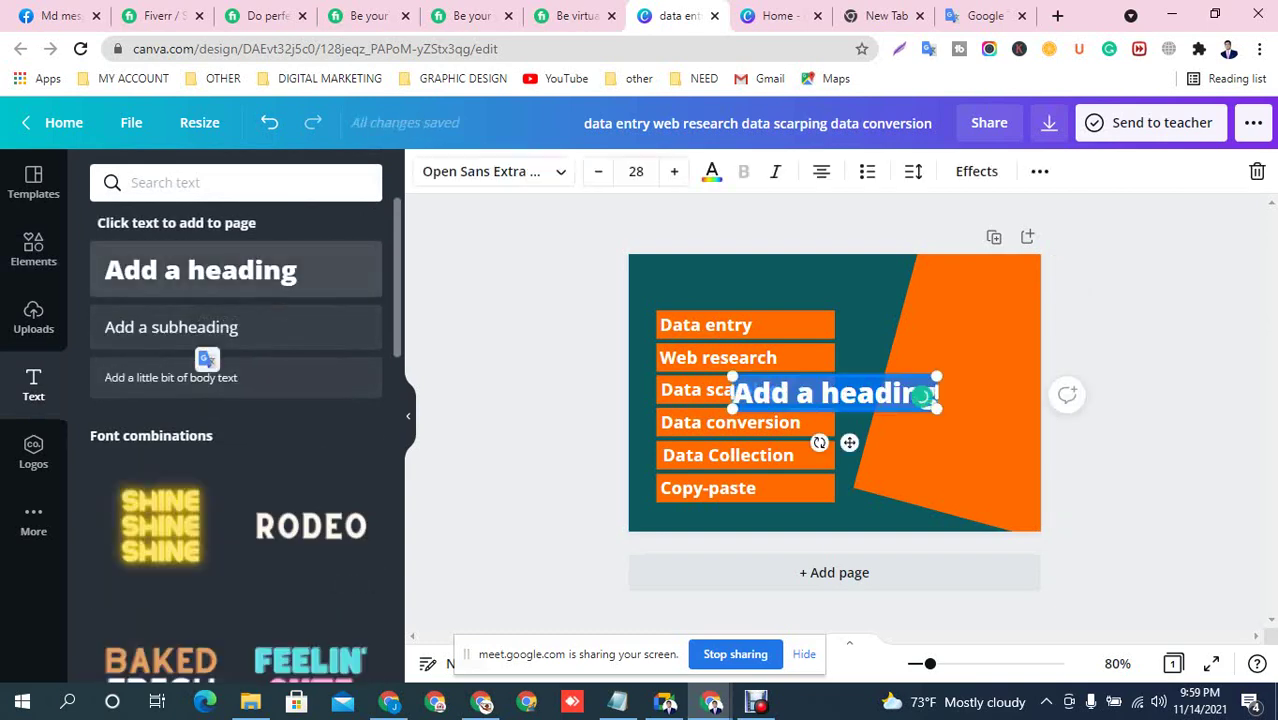
pyautogui.write('Ou')
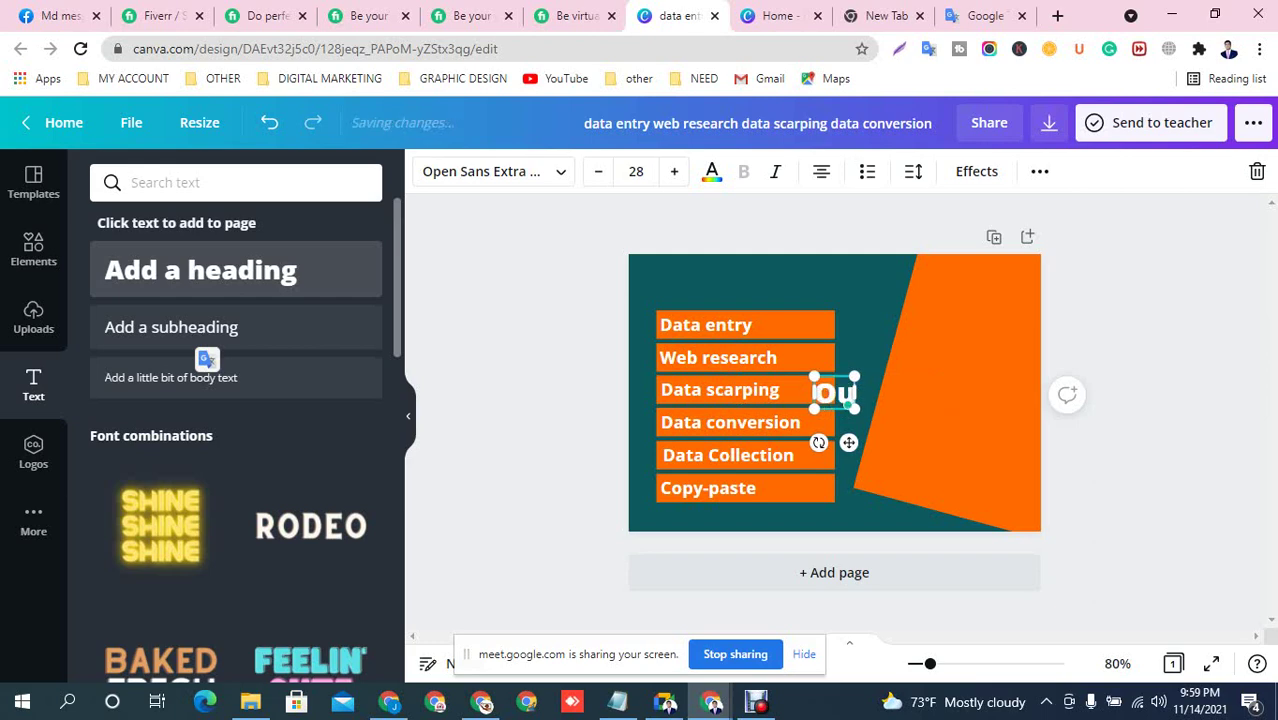
pyautogui.write('r ser')
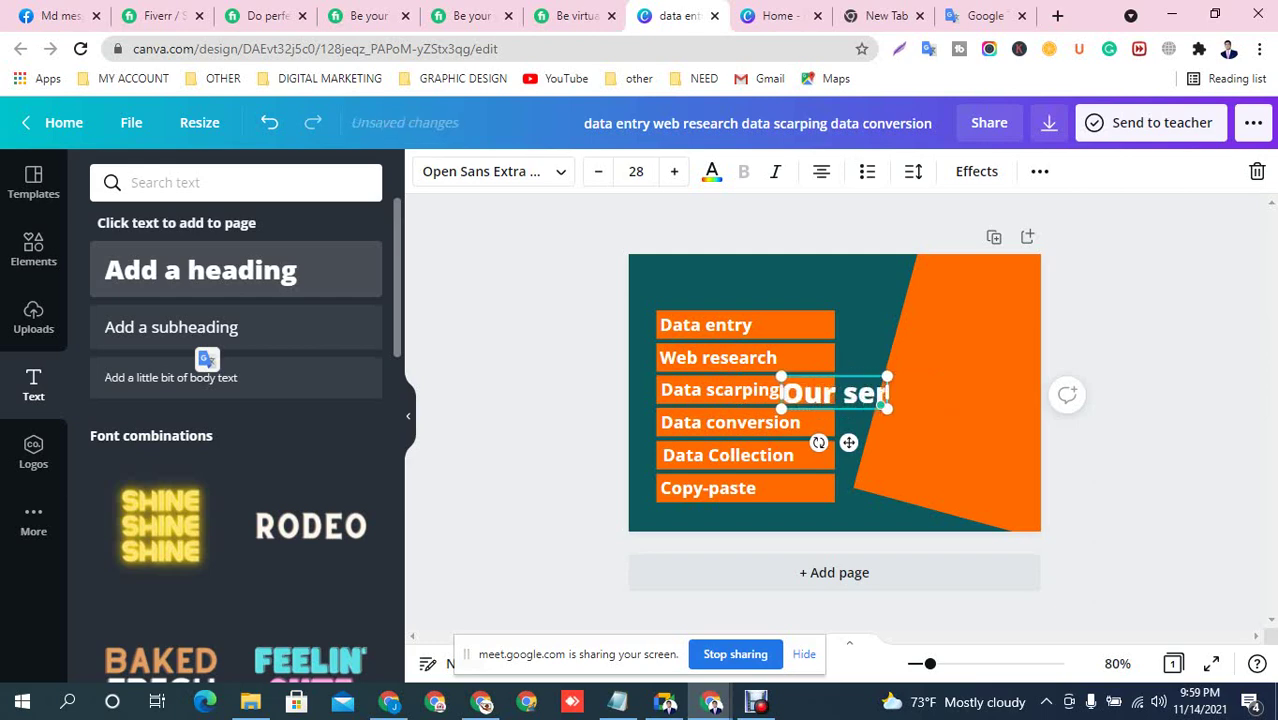
pyautogui.write('vise')
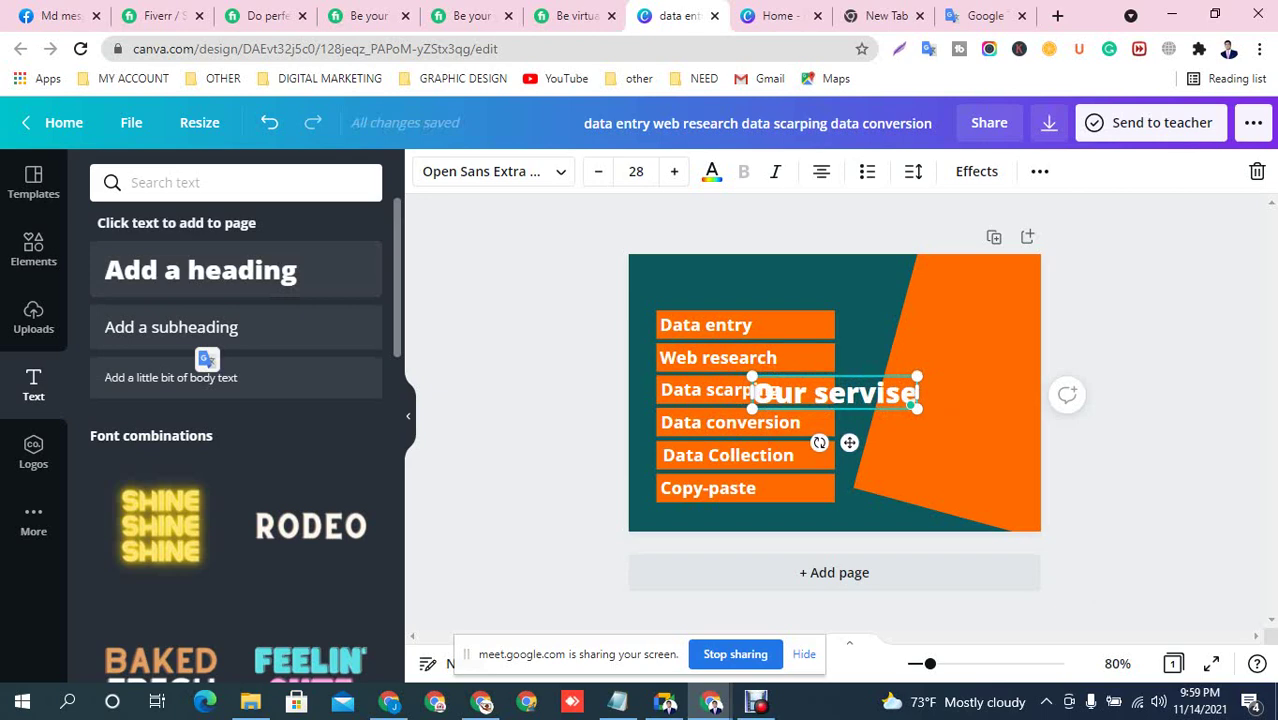
# Move the new heading above the six service labels, near the canvas's upper edge
pyautogui.rightClick(868, 395)
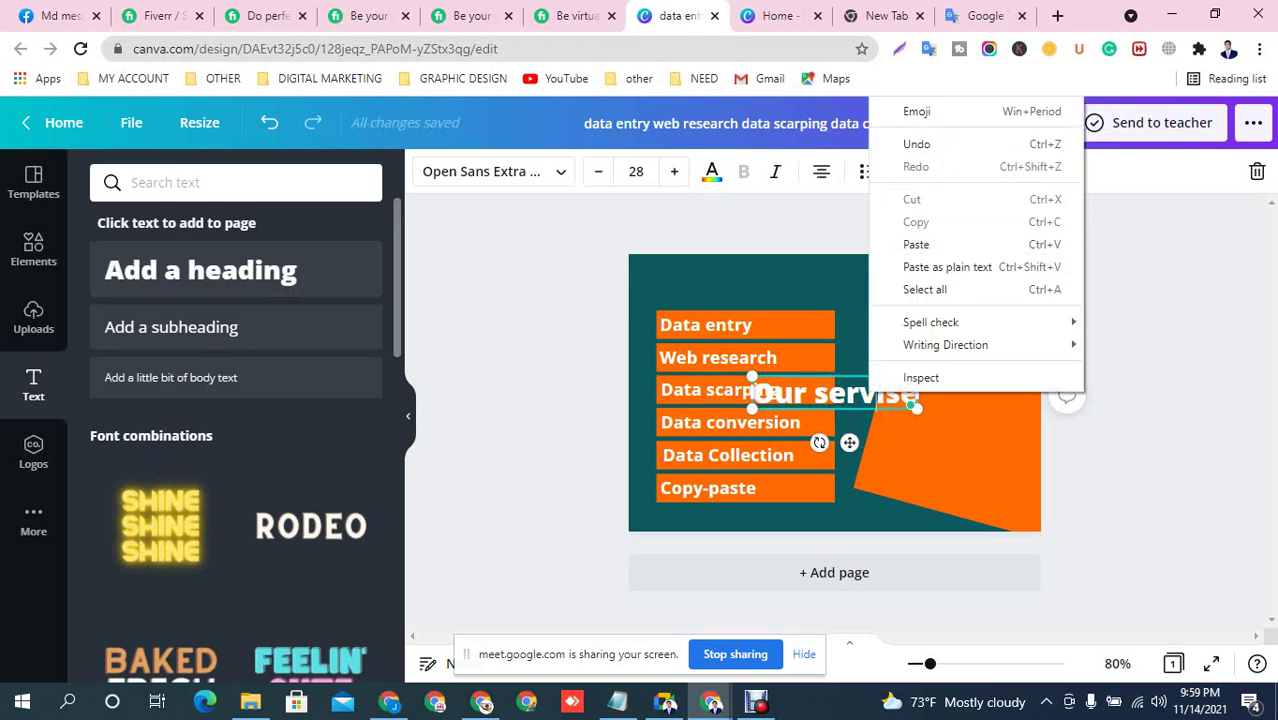
pyautogui.click(858, 345)
pyautogui.click(858, 345)
pyautogui.click(850, 393)
pyautogui.moveTo(876, 395); pyautogui.dragTo(831, 284)
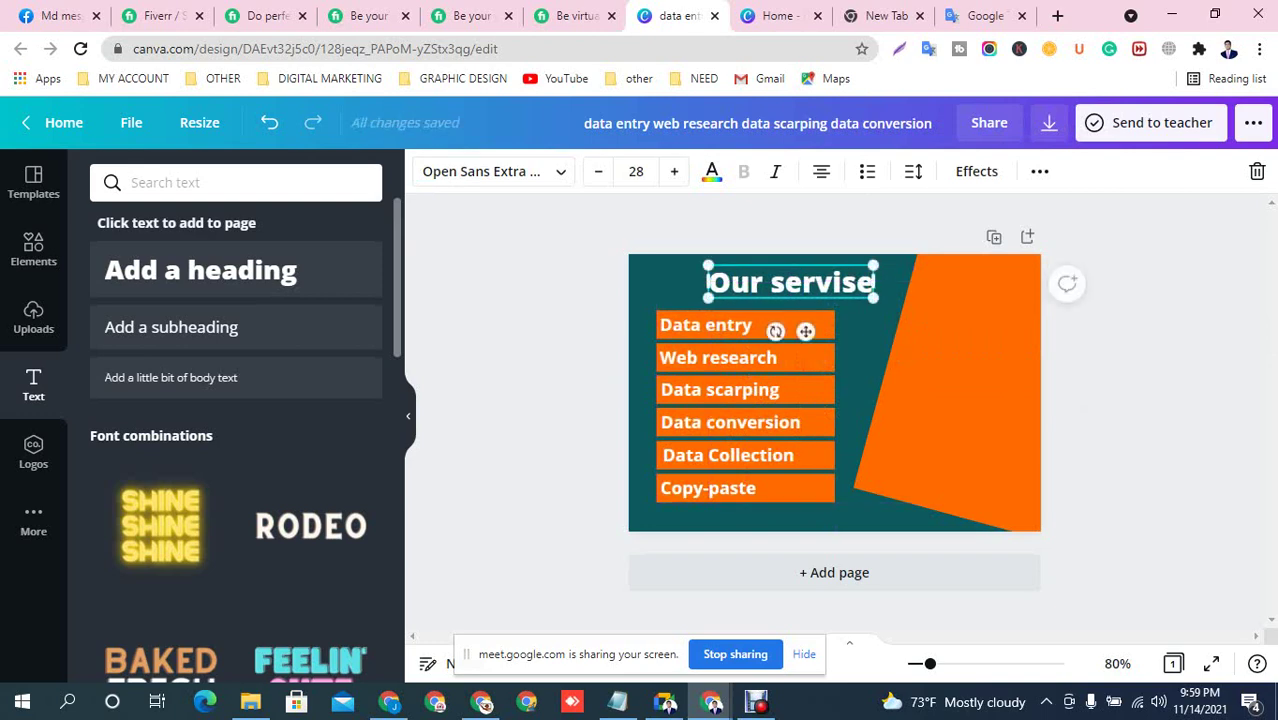
pyautogui.click(572, 425)
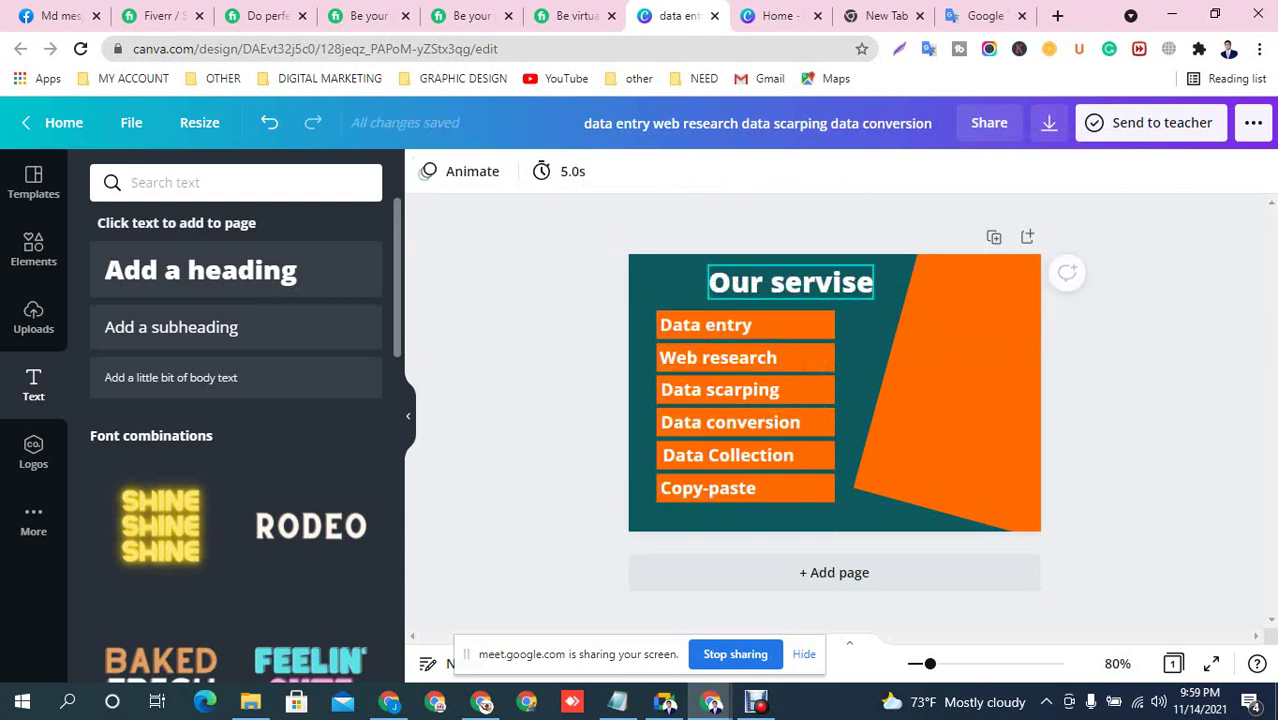
pyautogui.click(790, 282)
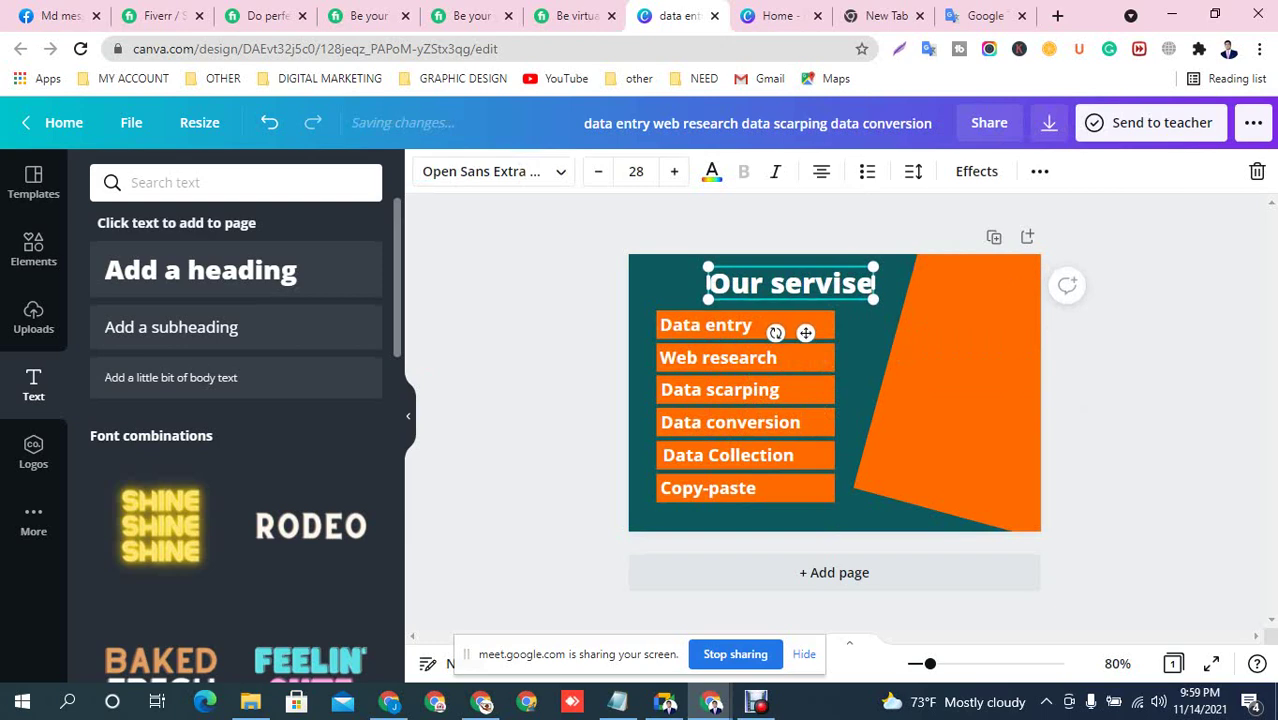
# Switch to Google Translate, dictate "our service", copy that text and return to the Canva design
pyautogui.click(985, 15)
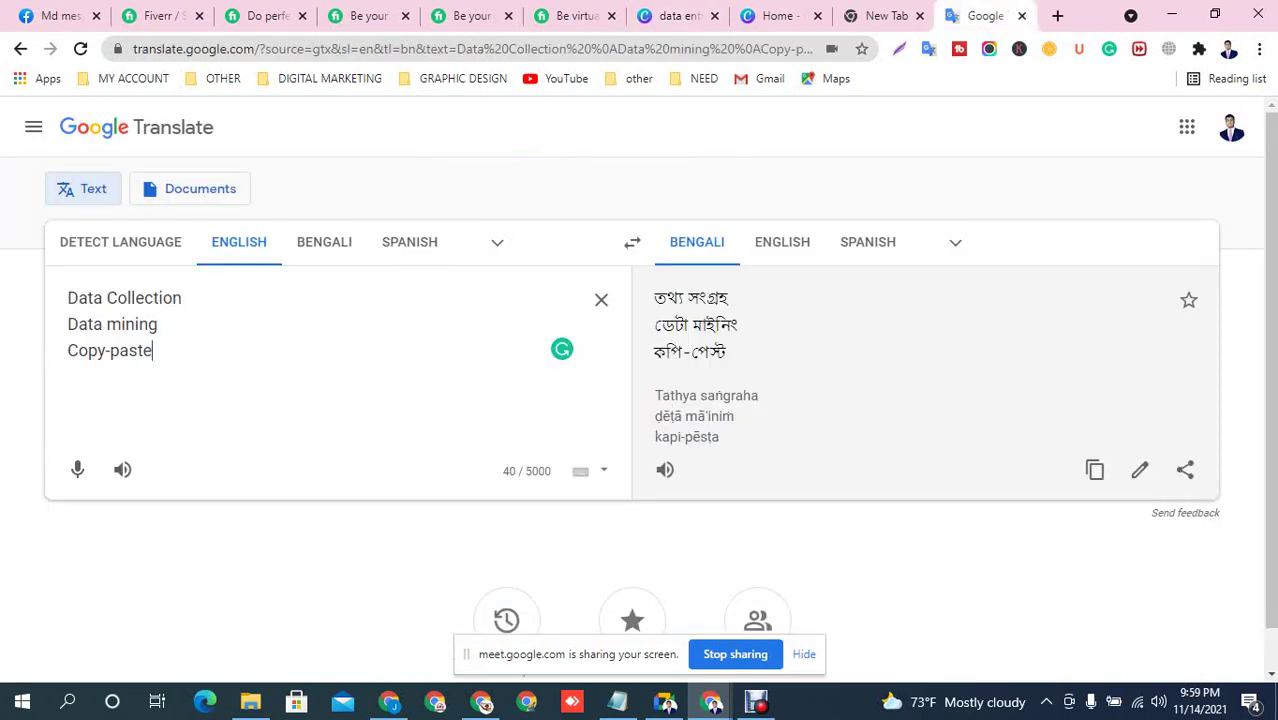
pyautogui.click(77, 469)
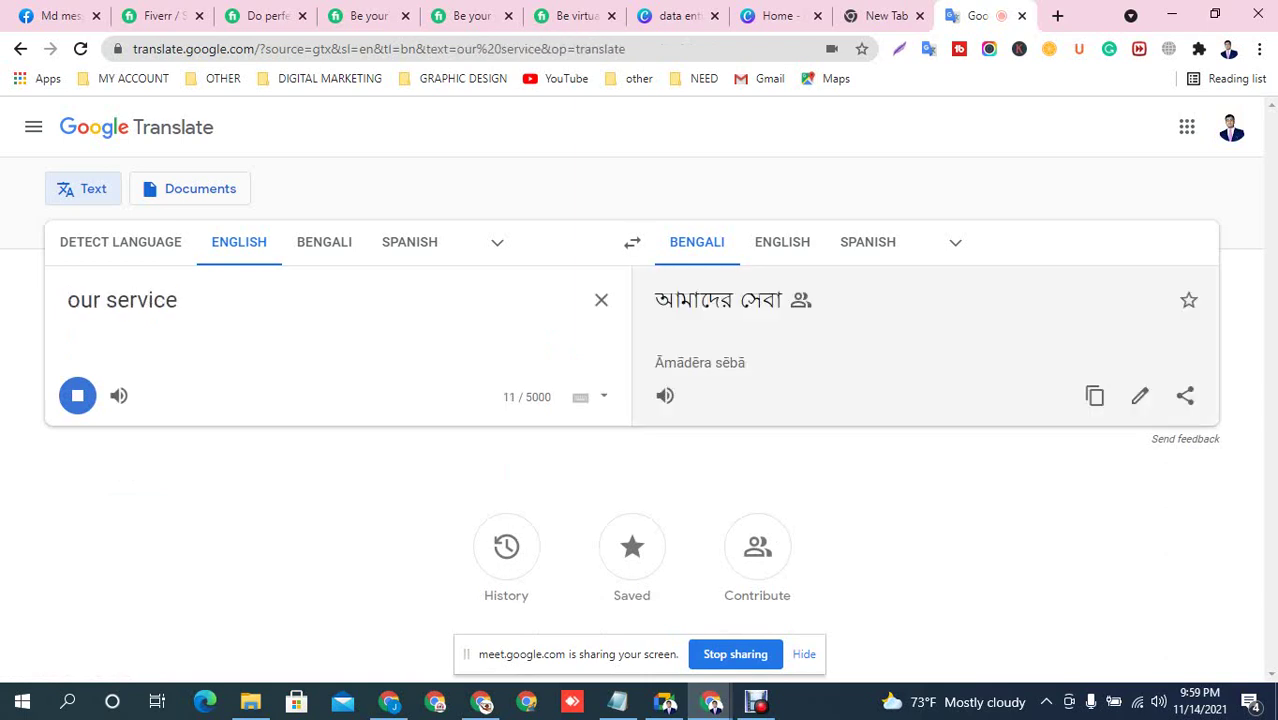
pyautogui.click(324, 242)
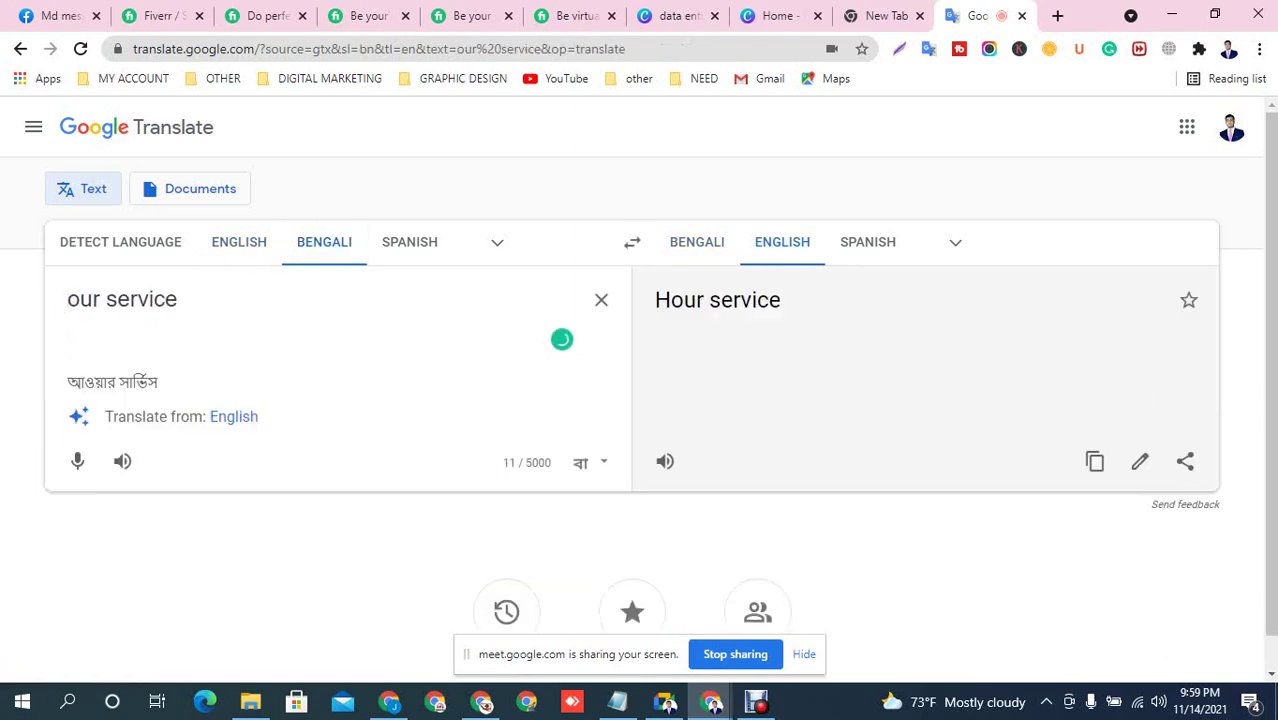
pyautogui.hotkey('ctrl', 'a')
pyautogui.hotkey('ctrl', 'c')
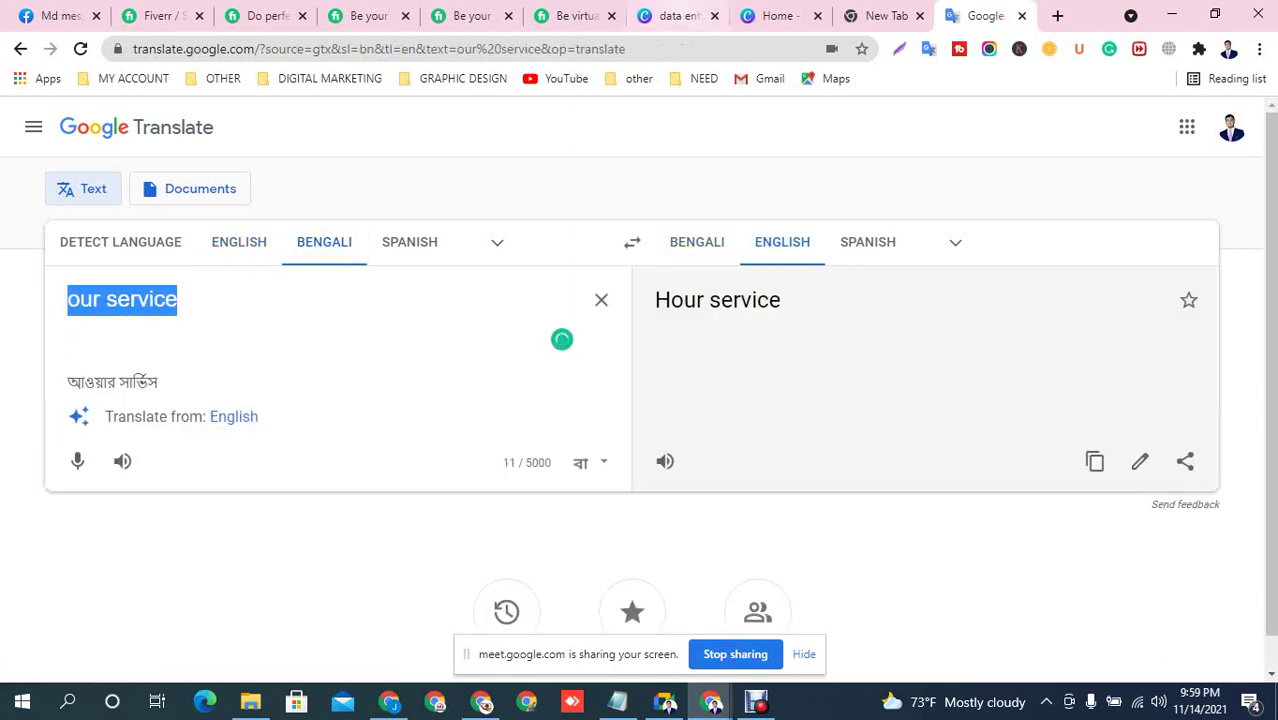
pyautogui.click(680, 16)
# Replace the heading's text with the copied phrase and capitalize its first letter so it reads "Our service"
pyautogui.doubleClick(822, 284)
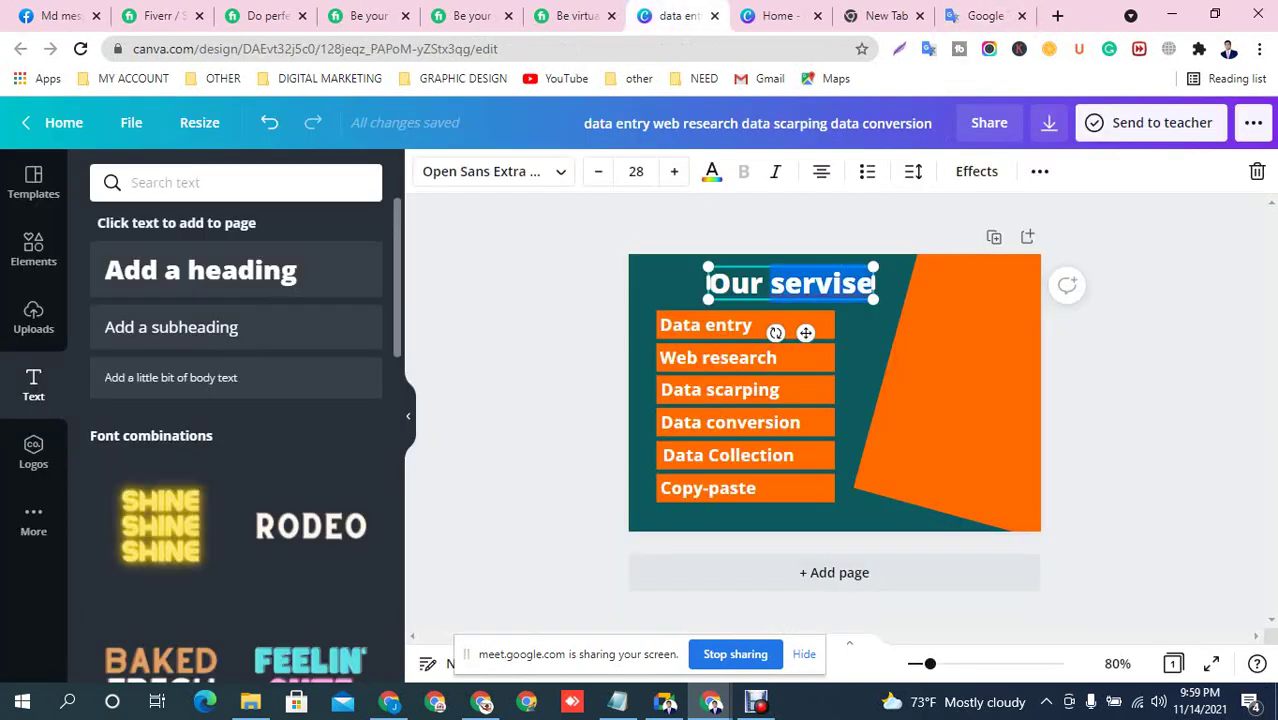
pyautogui.hotkey('ctrl', 'v')
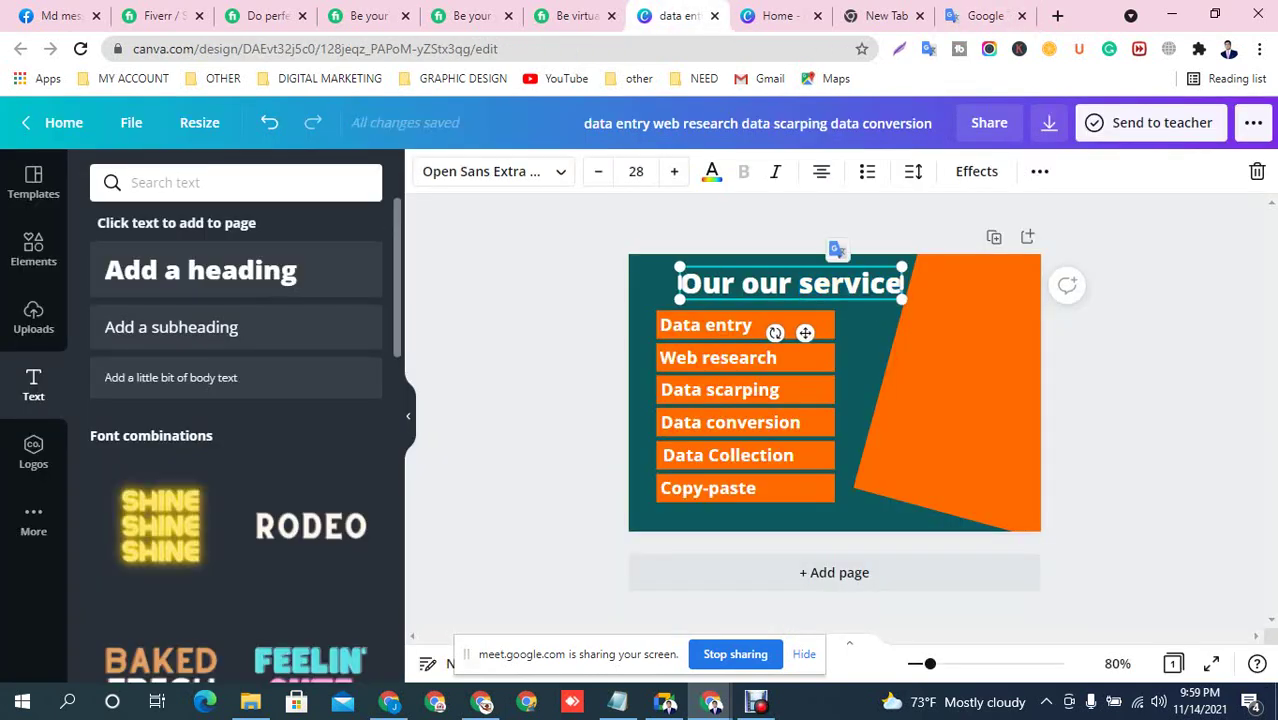
pyautogui.hotkey('ctrl', 'a')
pyautogui.hotkey('ctrl', 'v')
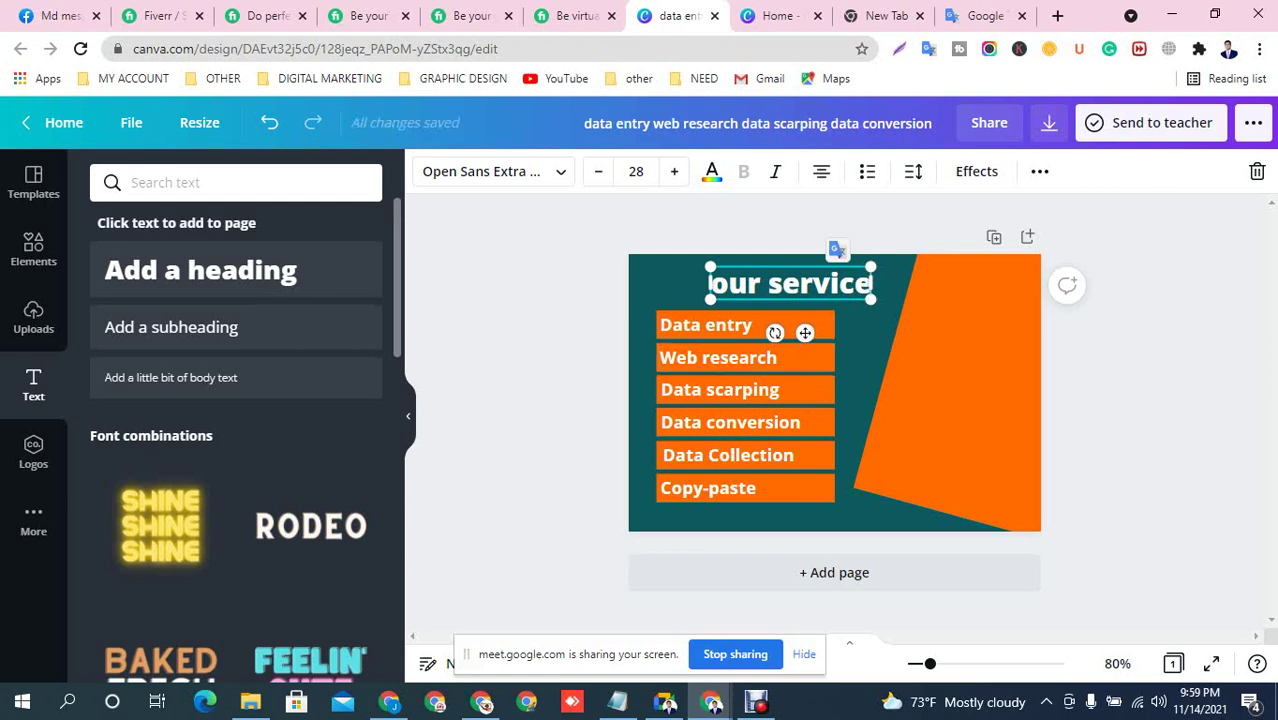
pyautogui.hotkey('shift', 'Right')
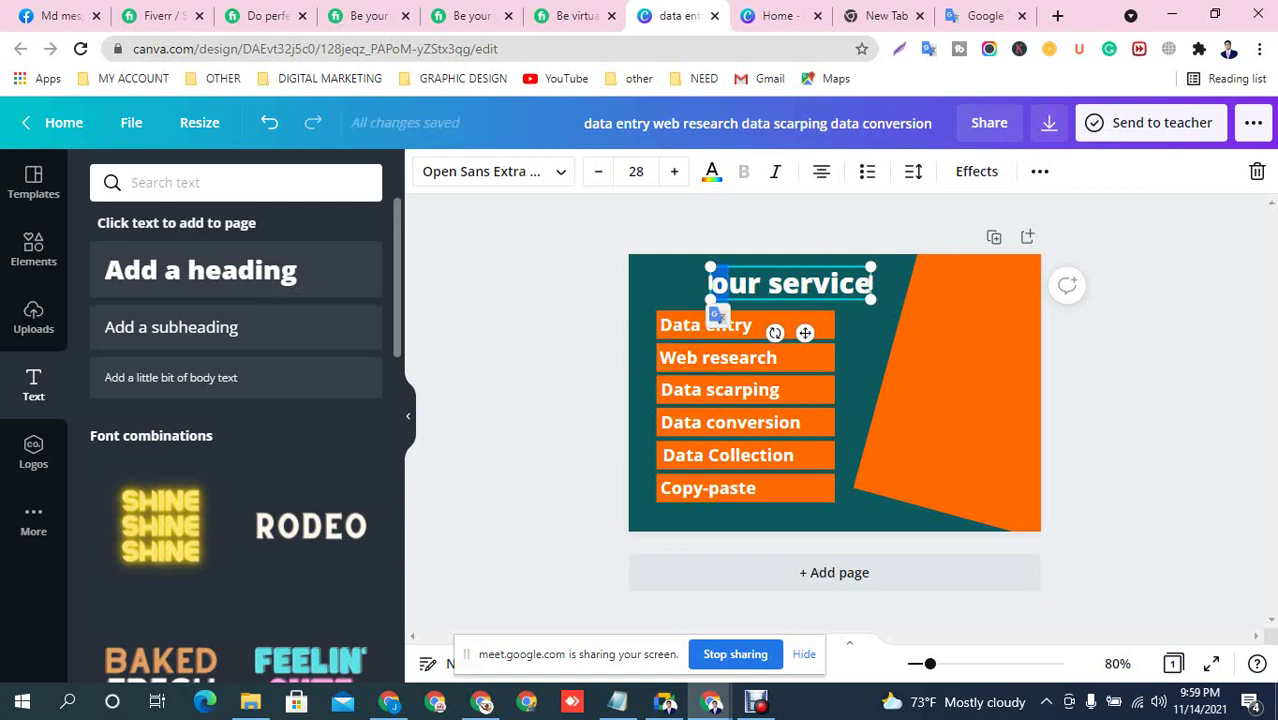
pyautogui.write('O')
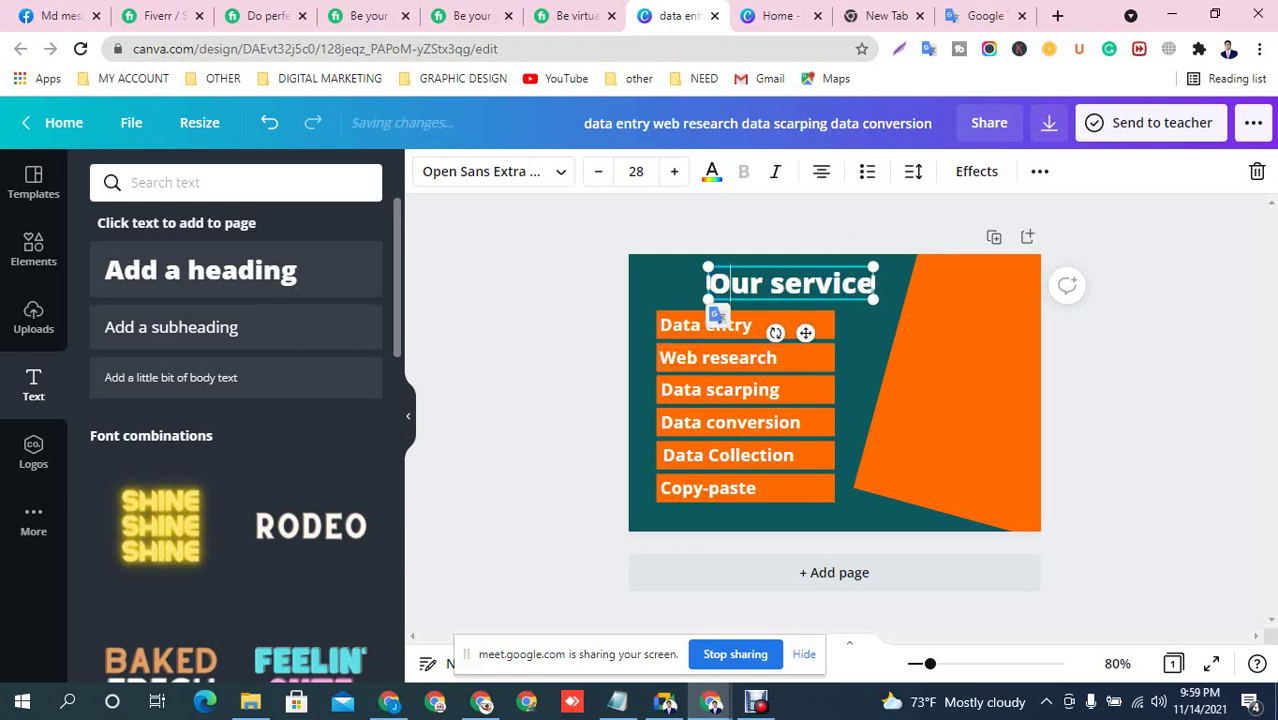
pyautogui.press('Escape')
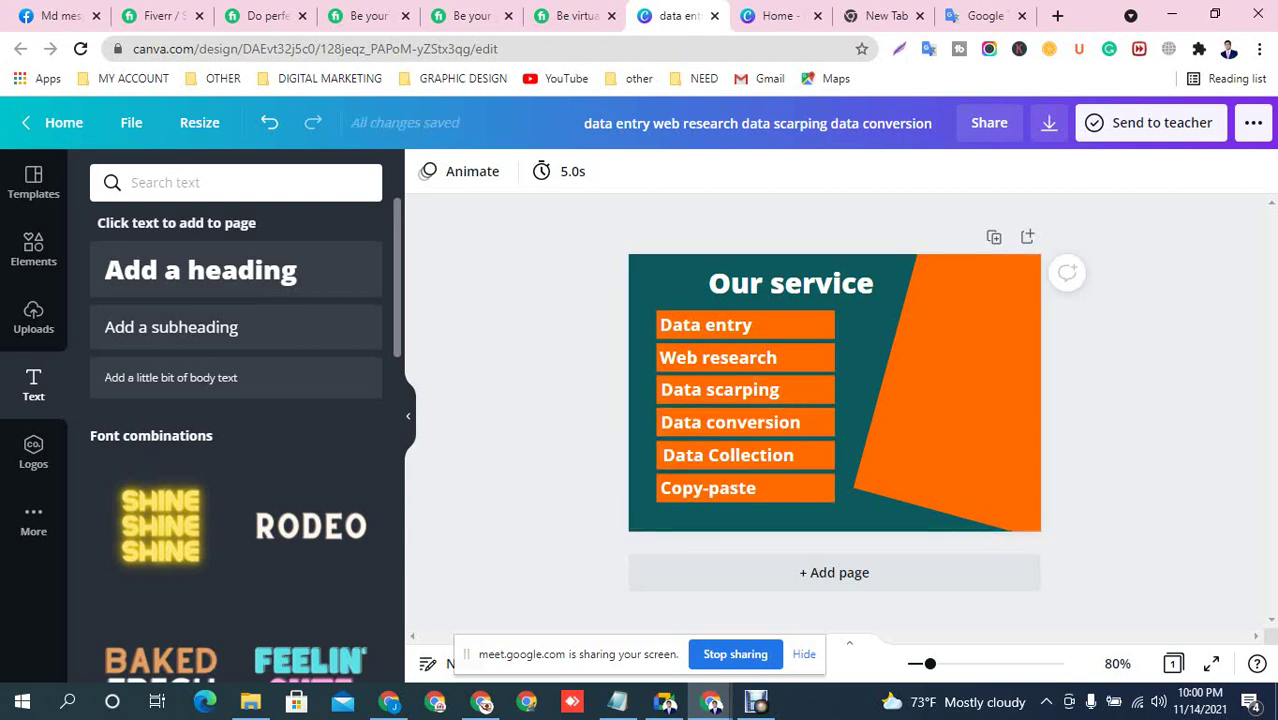
# Insert the uploaded cutout photo of the surprised dark-haired woman, enlarge it and place it over the large orange shape
pyautogui.scroll(4, 950, 400)
pyautogui.scroll(-1, 950, 400)
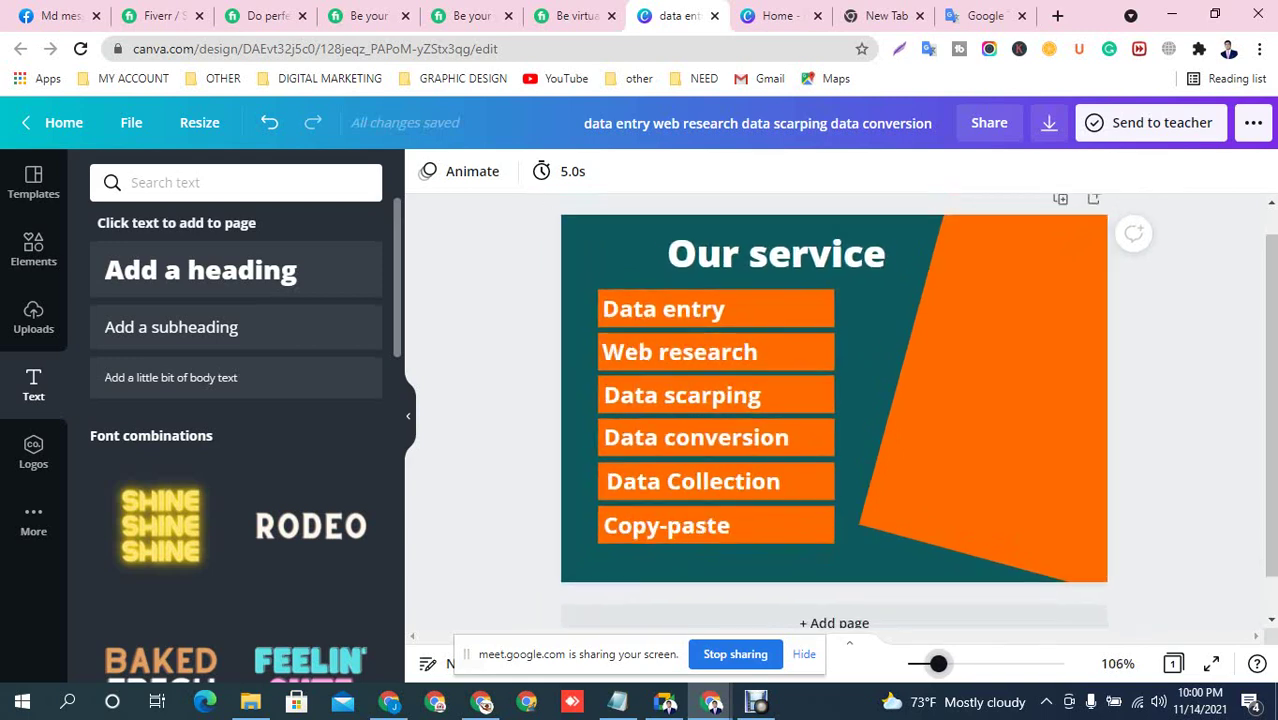
pyautogui.click(1000, 400)
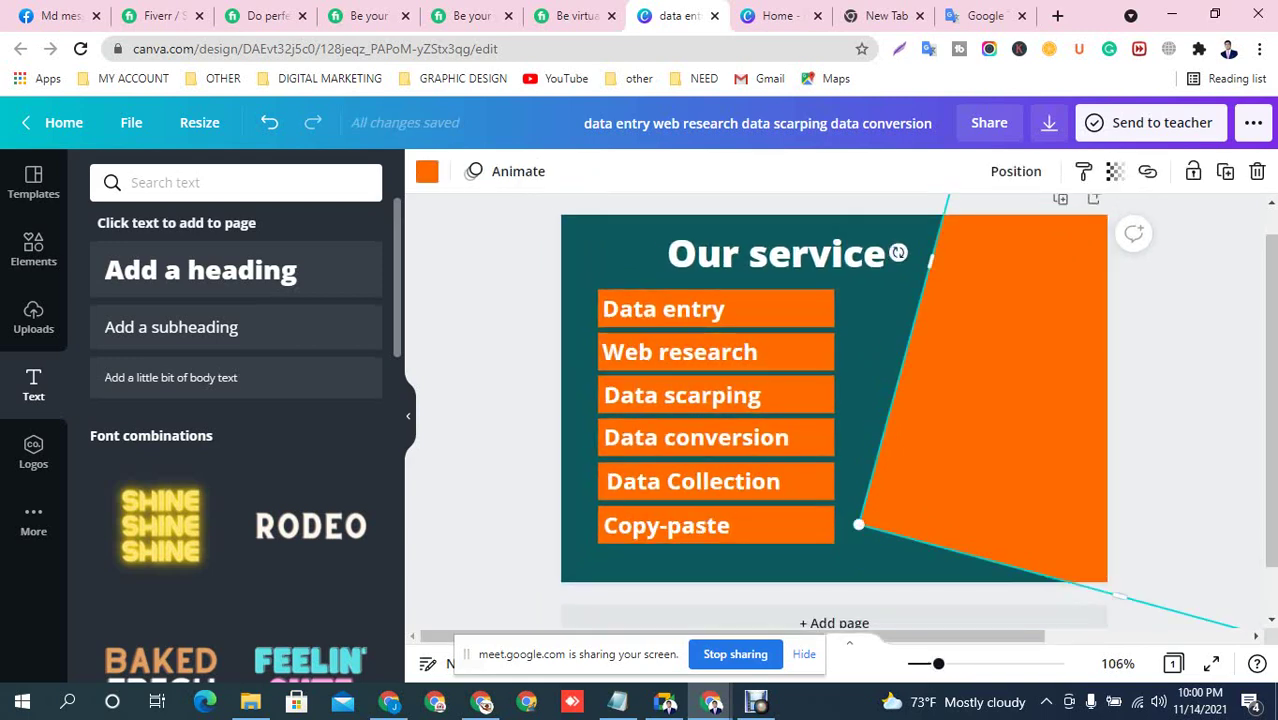
pyautogui.click(33, 315)
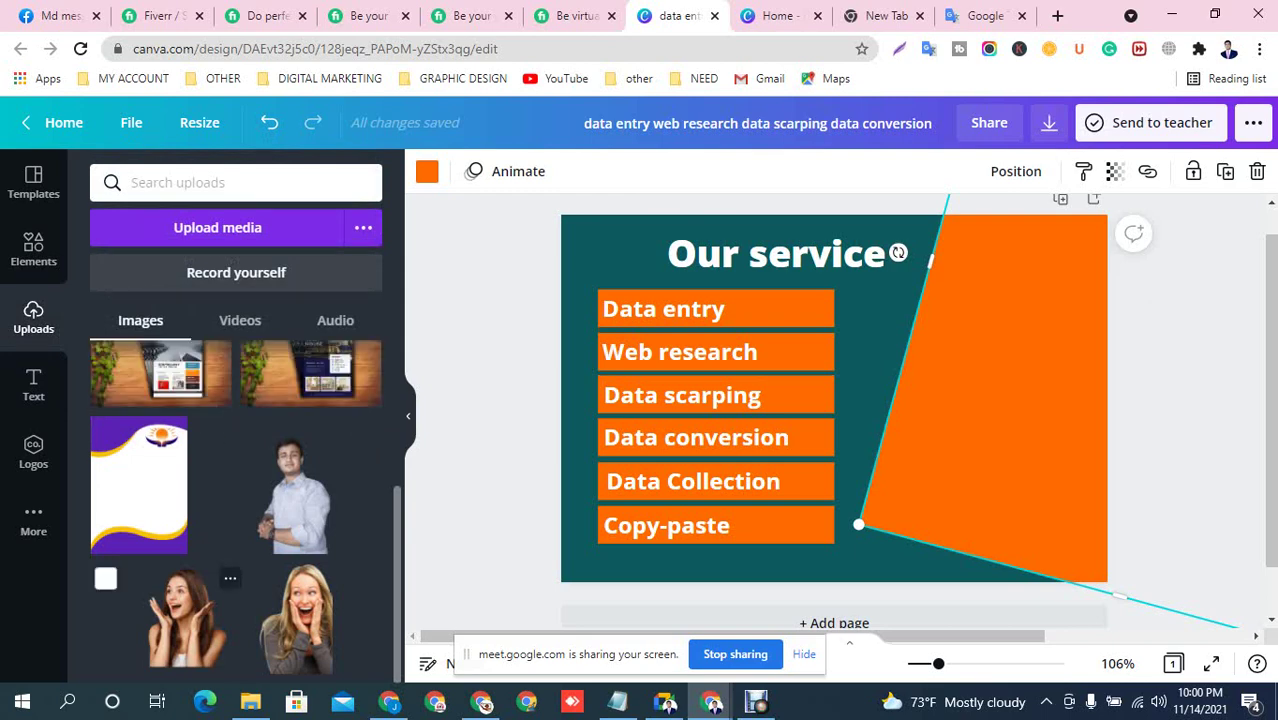
pyautogui.click(182, 620)
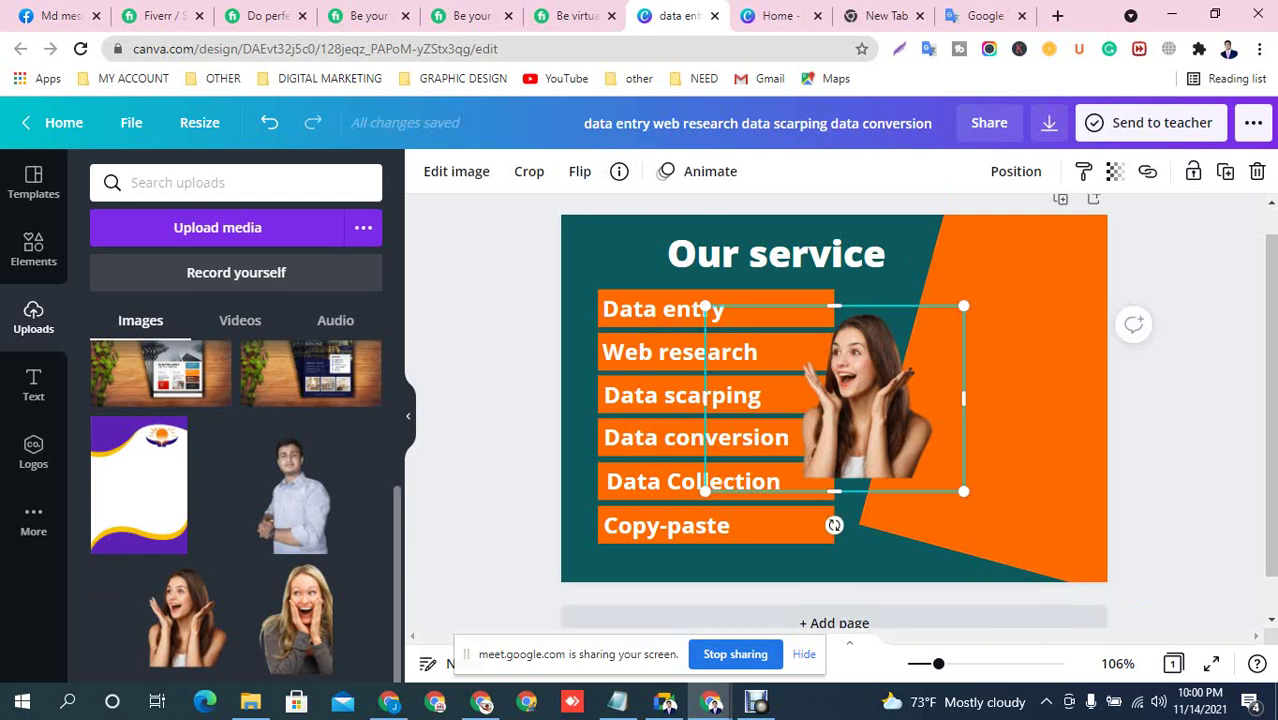
pyautogui.moveTo(834, 398); pyautogui.dragTo(978, 407)
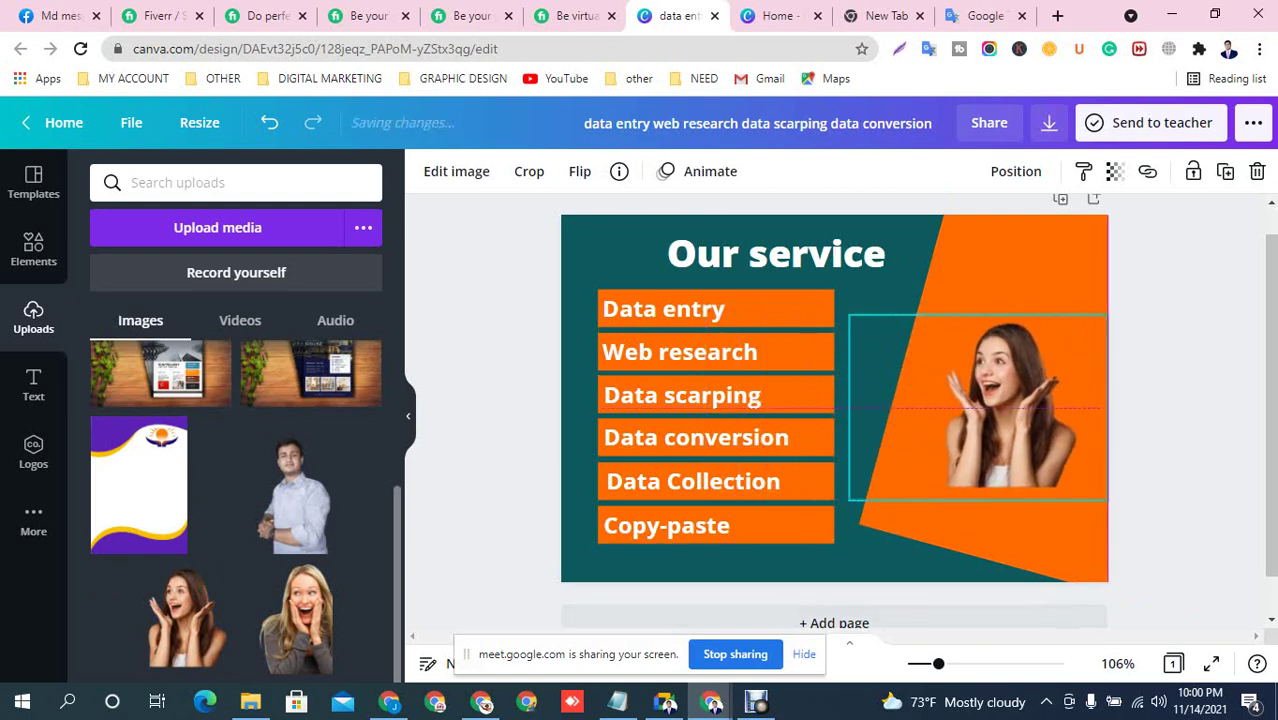
pyautogui.moveTo(1107, 500); pyautogui.dragTo(1270, 630)
pyautogui.moveTo(1075, 450); pyautogui.dragTo(1053, 392)
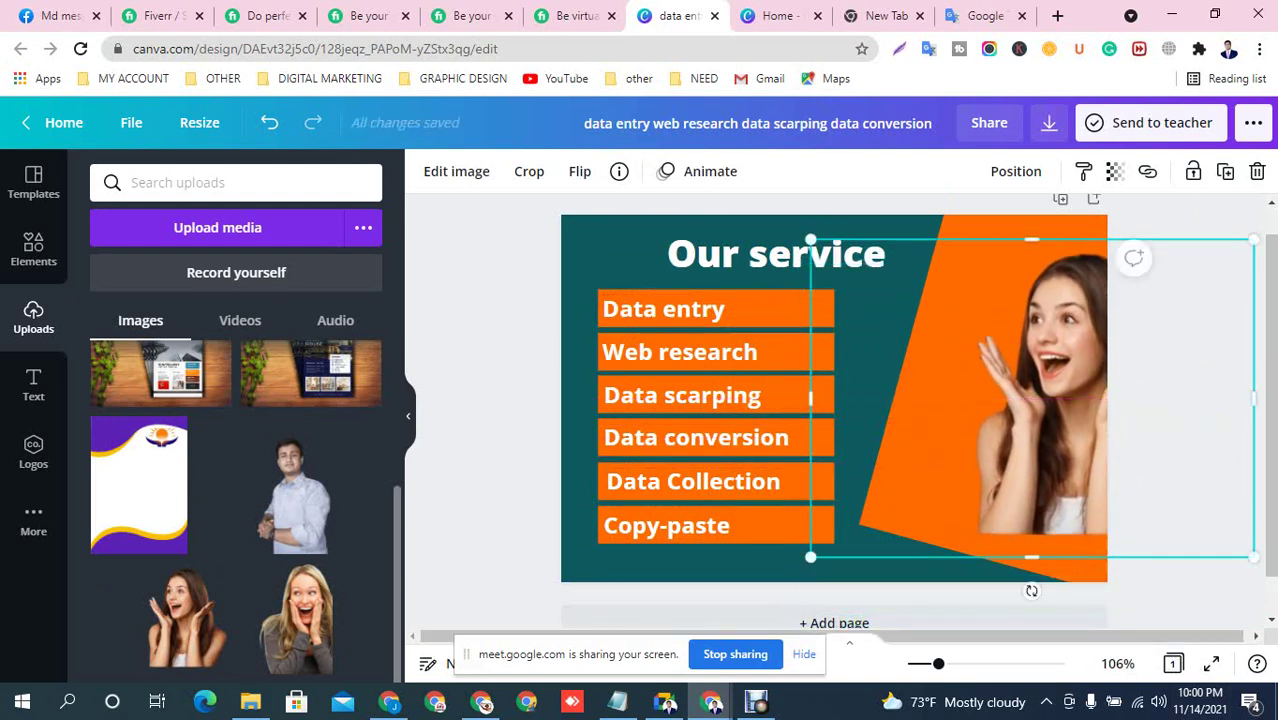
# Shift the large orange shape down and left to span the canvas height, and enlarge and reposition the woman's photo over it
pyautogui.moveTo(1020, 228); pyautogui.dragTo(1014, 308)
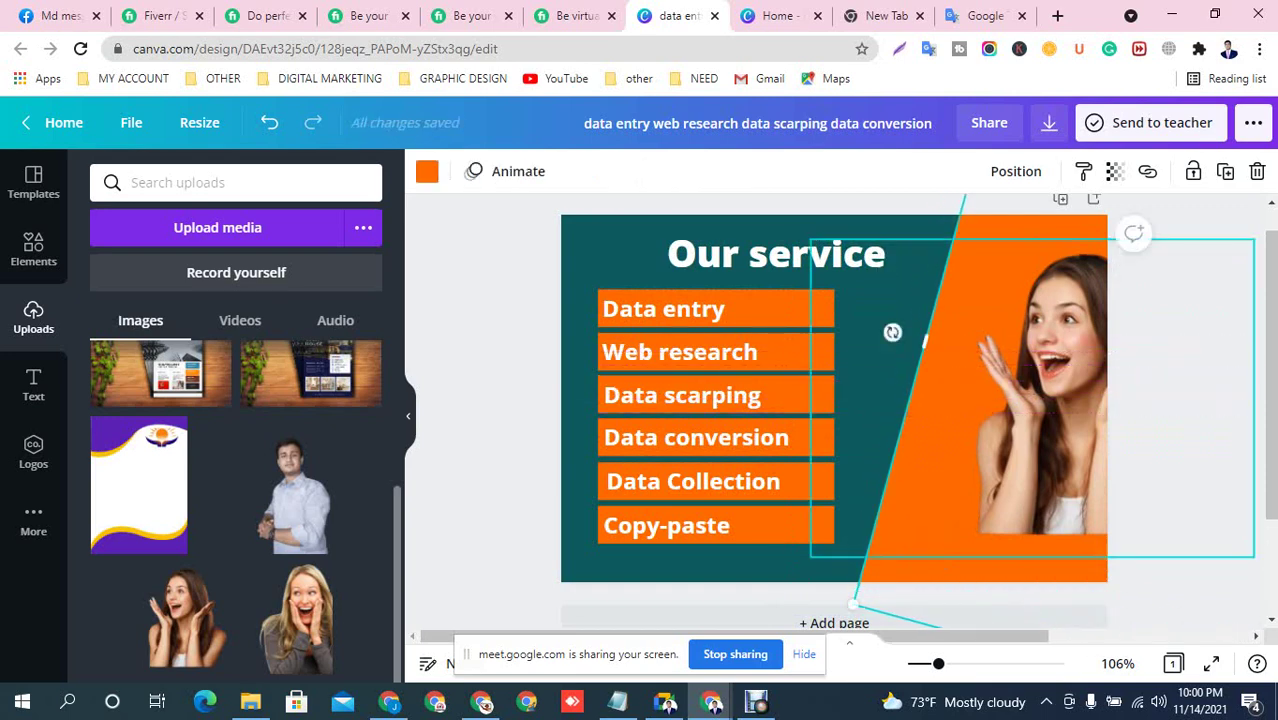
pyautogui.click(892, 332)
pyautogui.moveTo(892, 332); pyautogui.dragTo(824, 384)
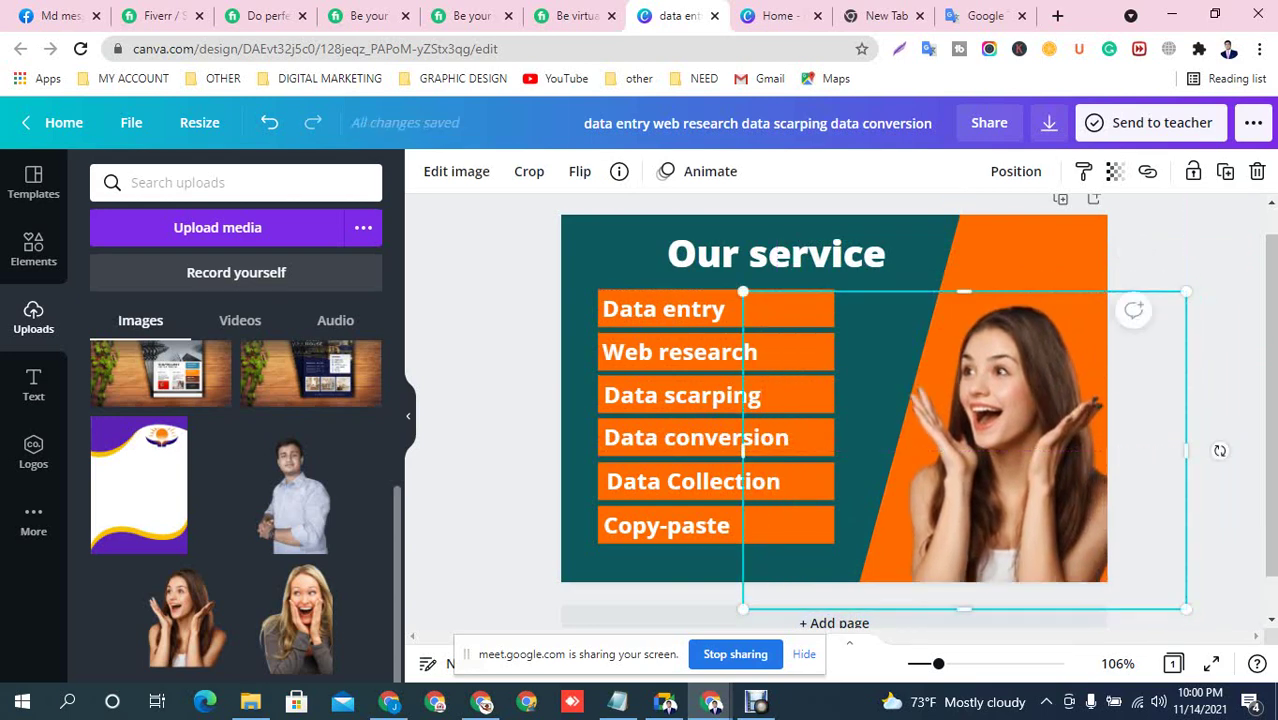
pyautogui.moveTo(742, 291); pyautogui.dragTo(703, 262)
pyautogui.moveTo(1010, 238)
pyautogui.mouseDown()
pyautogui.moveTo(968, 243)
pyautogui.moveTo(993, 246)
pyautogui.mouseUp()
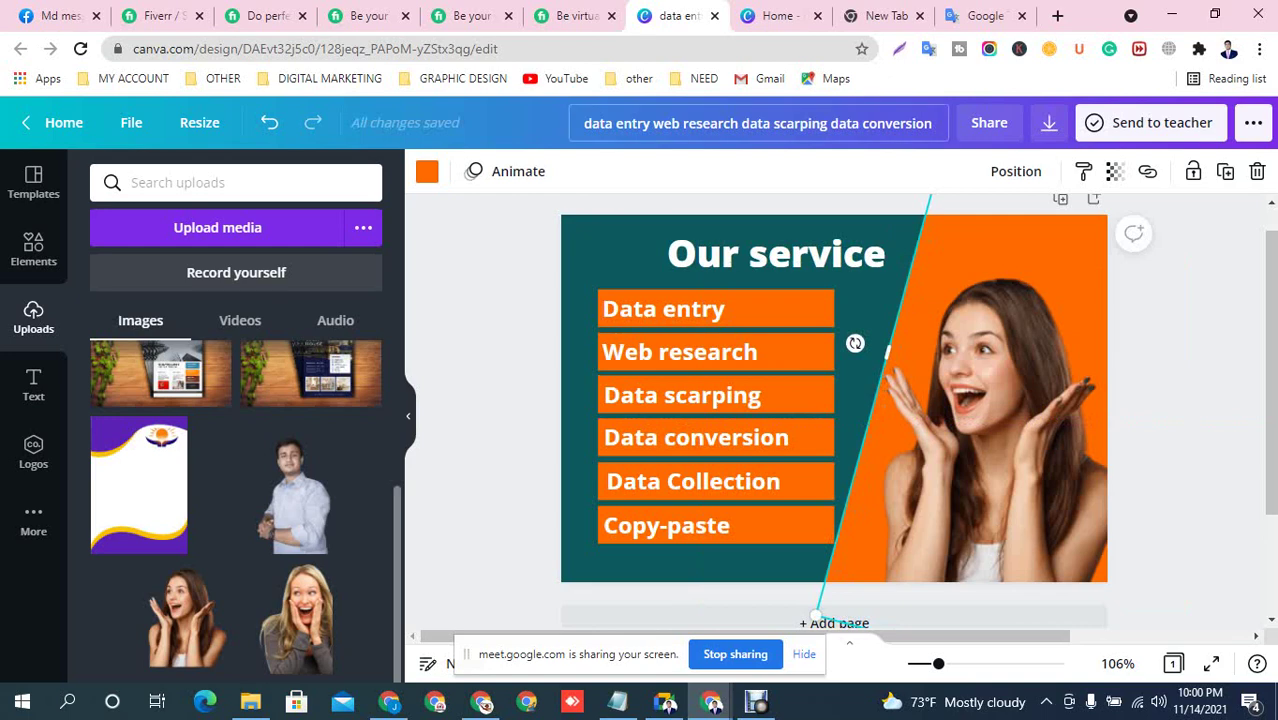
# Recolor the large slanted shape behind the woman black
pyautogui.click(427, 171)
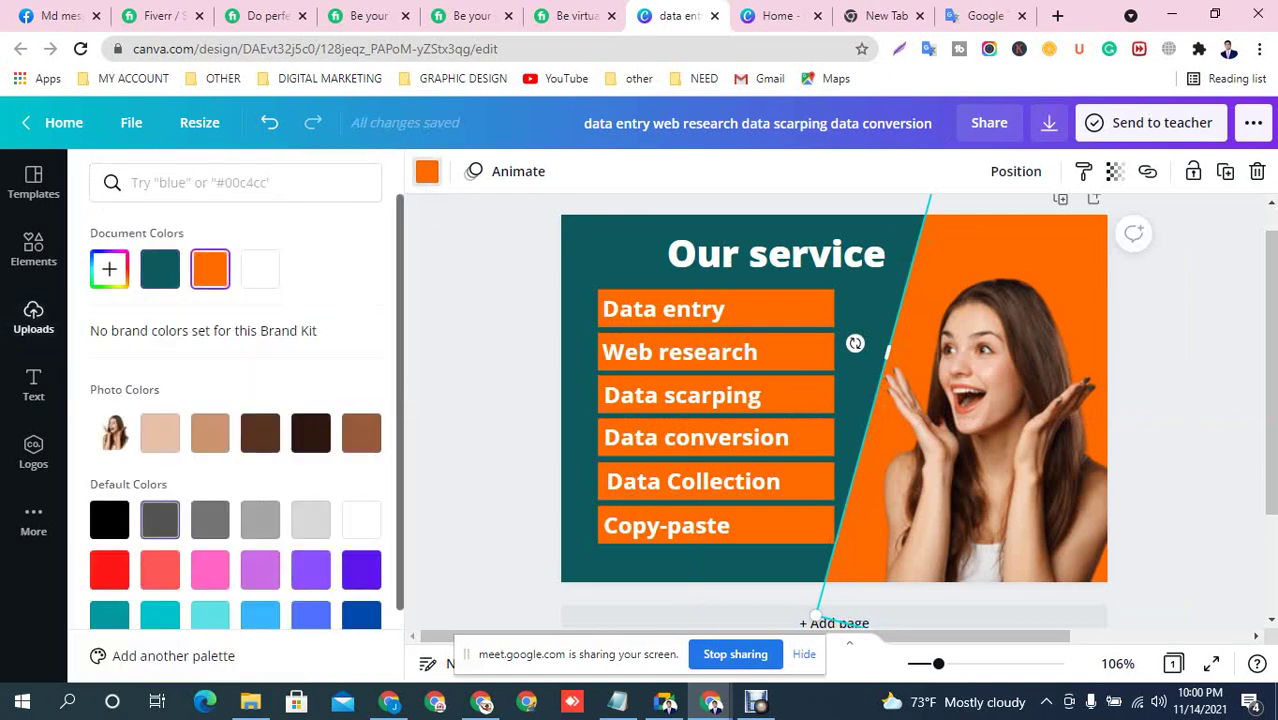
pyautogui.click(109, 519)
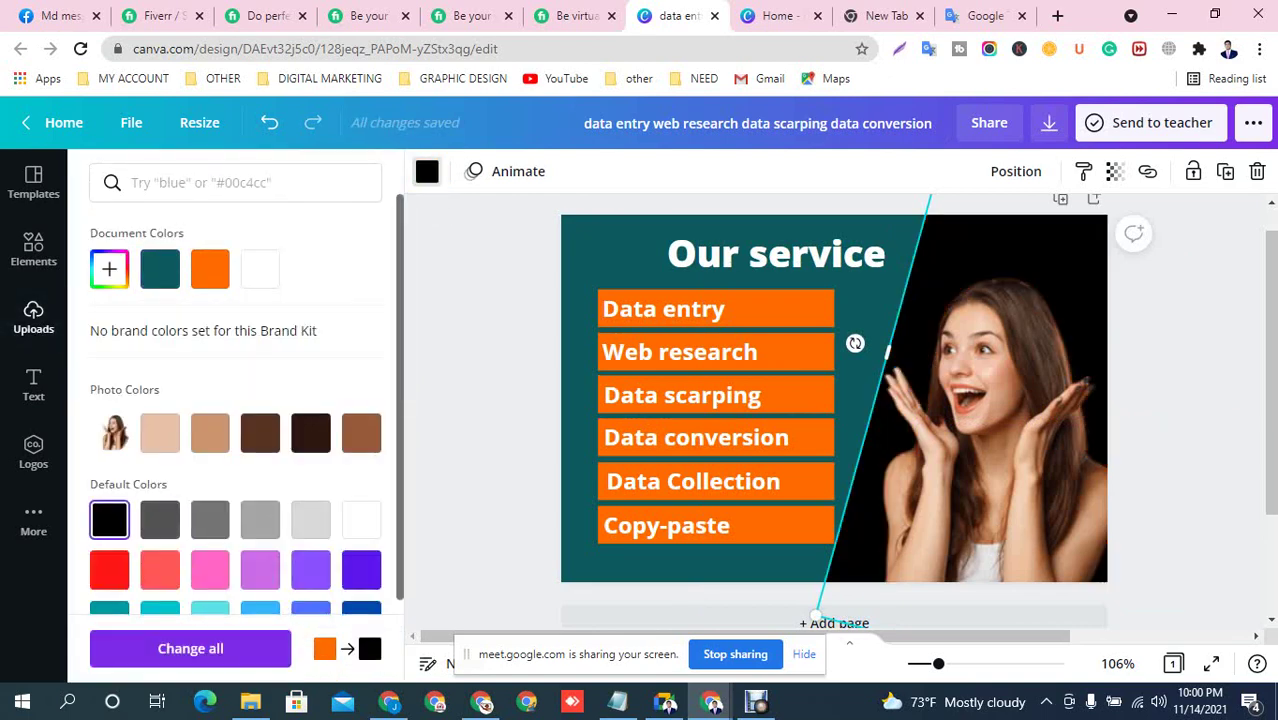
pyautogui.click(1180, 400)
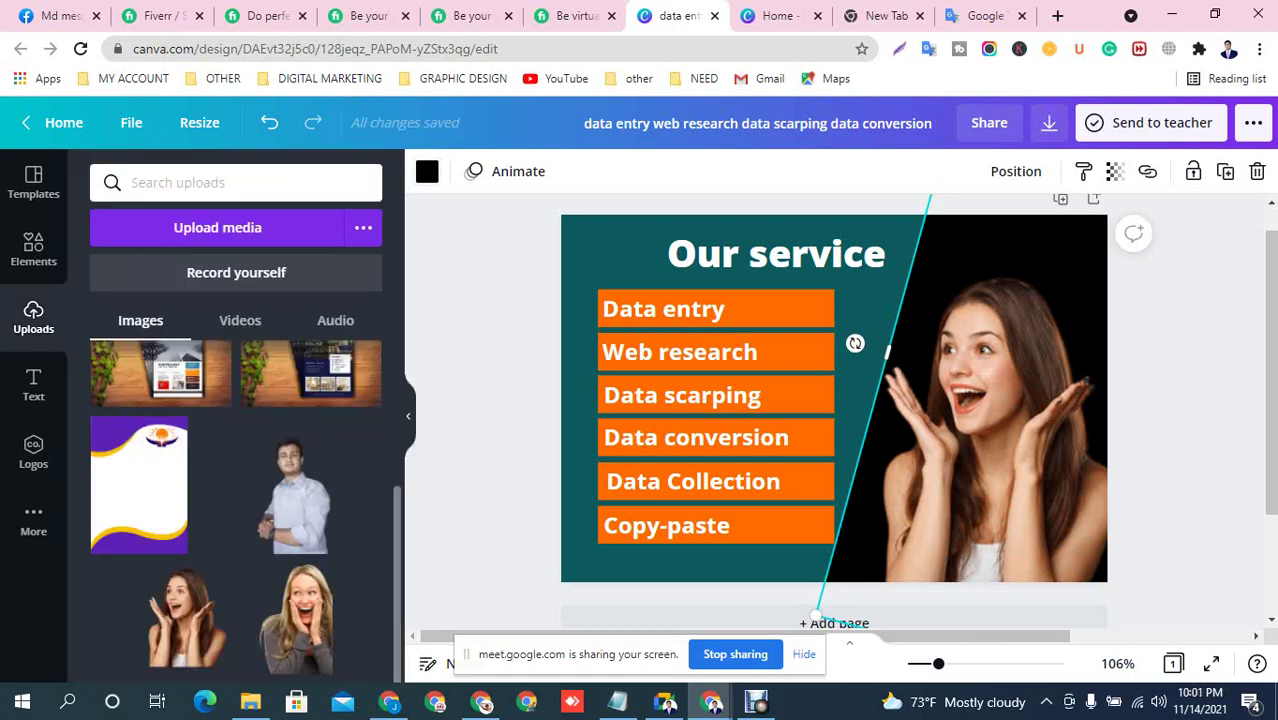
# Change the canvas background to a slightly lighter teal, #096C70
pyautogui.click(580, 400)
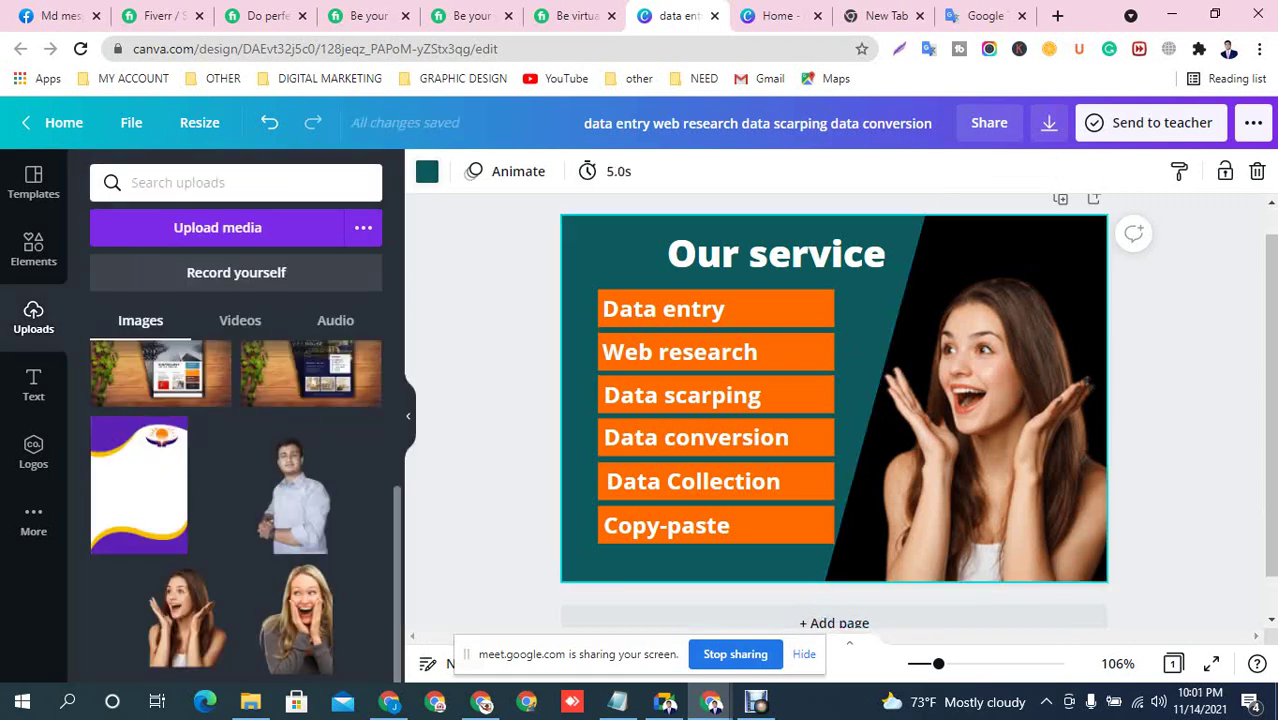
pyautogui.click(427, 171)
pyautogui.click(109, 269)
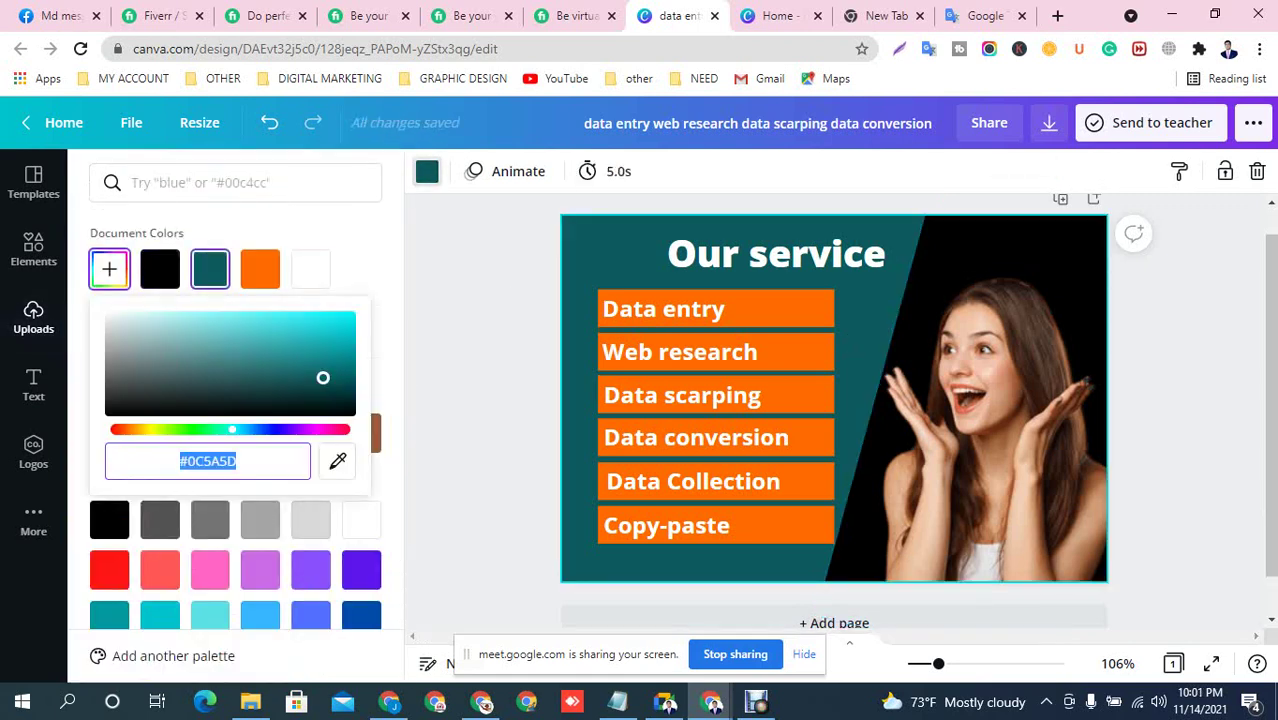
pyautogui.moveTo(323, 377)
pyautogui.mouseDown()
pyautogui.moveTo(314, 394)
pyautogui.moveTo(324, 333)
pyautogui.moveTo(336, 366)
pyautogui.mouseUp()
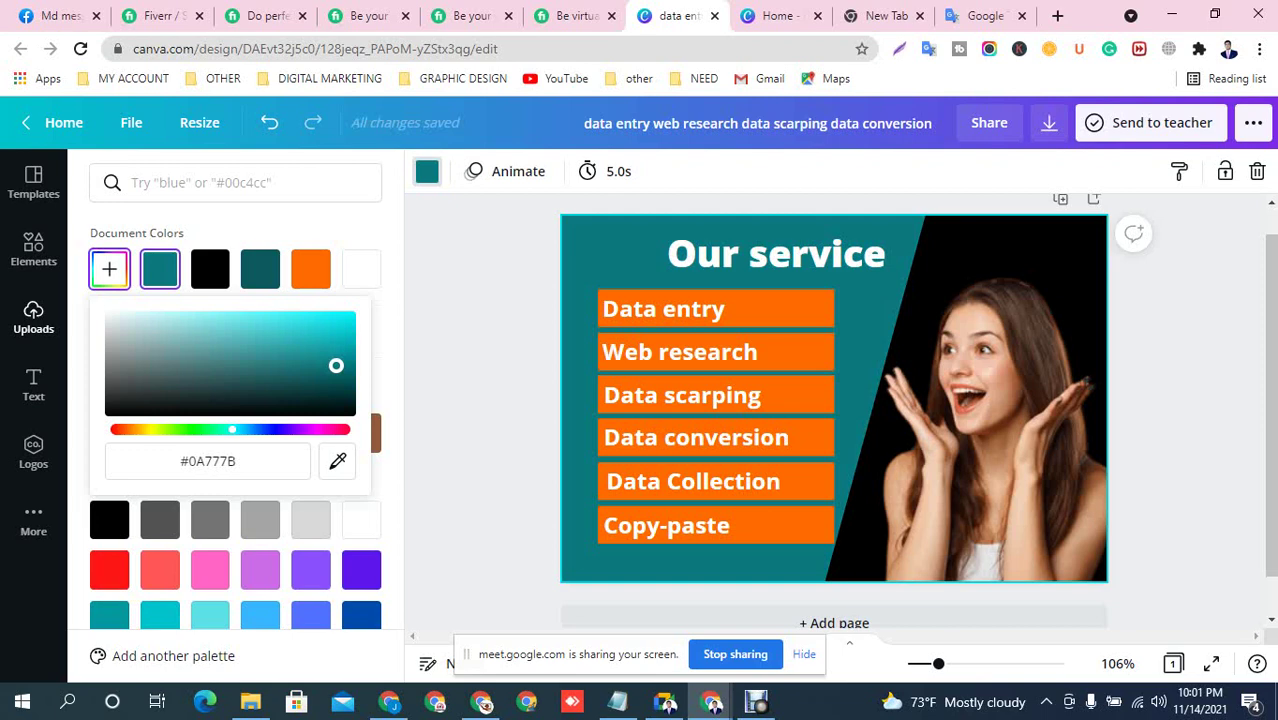
pyautogui.moveTo(336, 366); pyautogui.dragTo(336, 371)
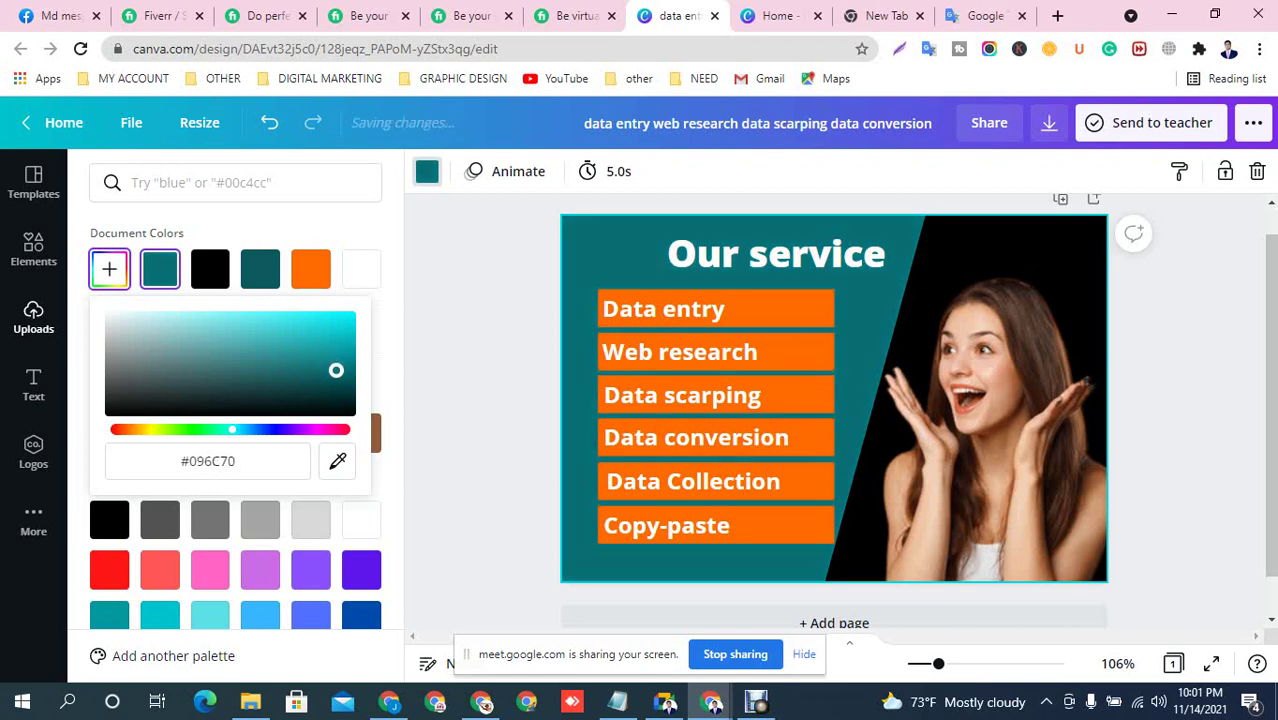
# Shift the black slanted shape behind the woman slightly to the right
pyautogui.click(484, 390)
pyautogui.click(484, 390)
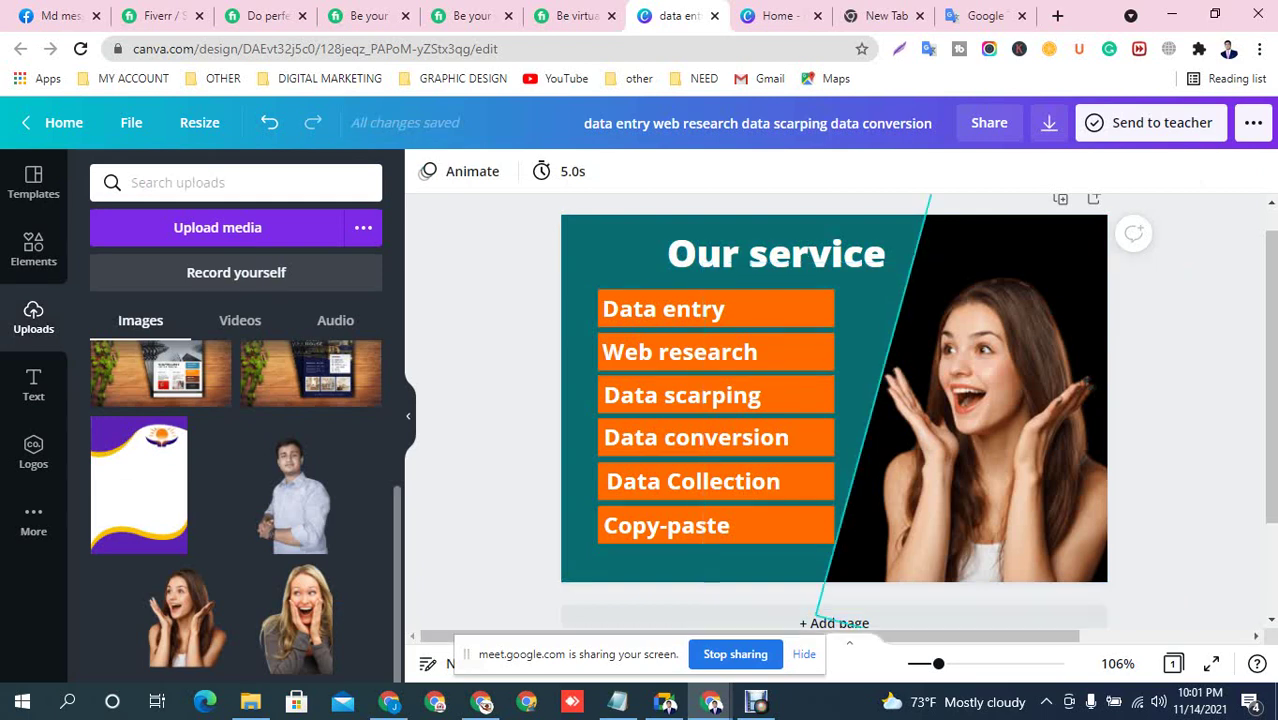
pyautogui.click(855, 343)
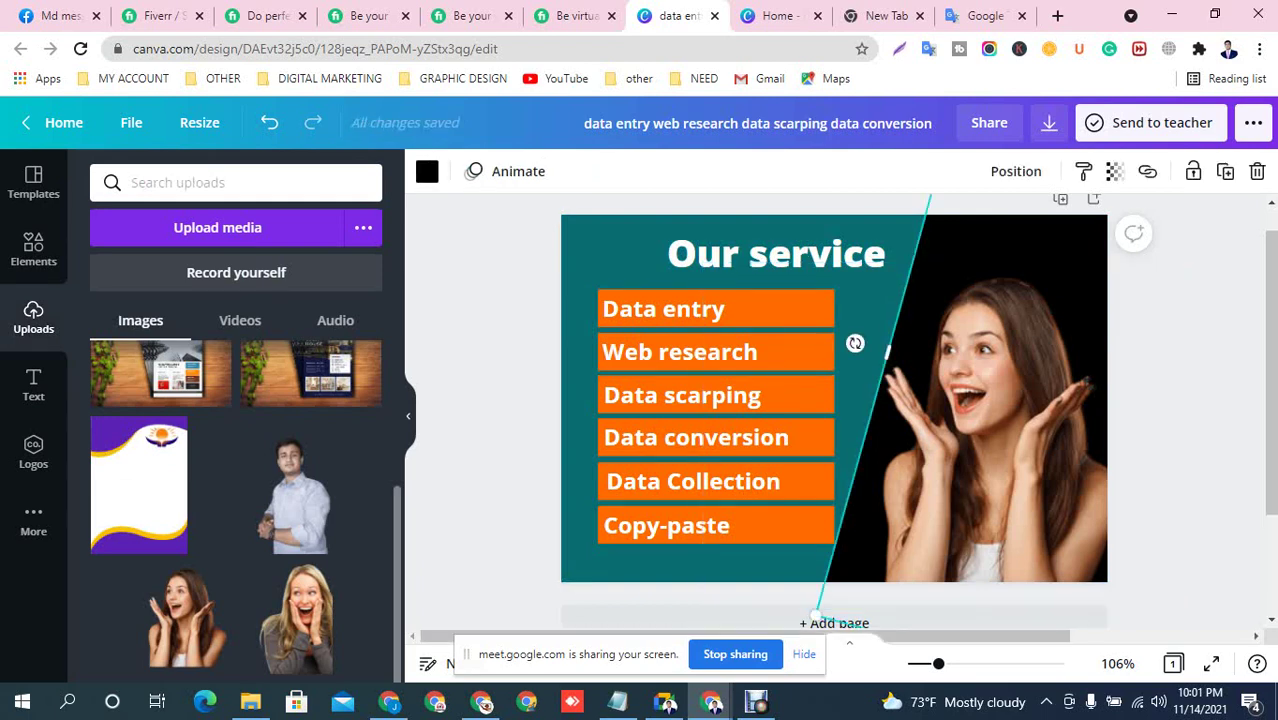
pyautogui.moveTo(1010, 240); pyautogui.dragTo(1014, 240)
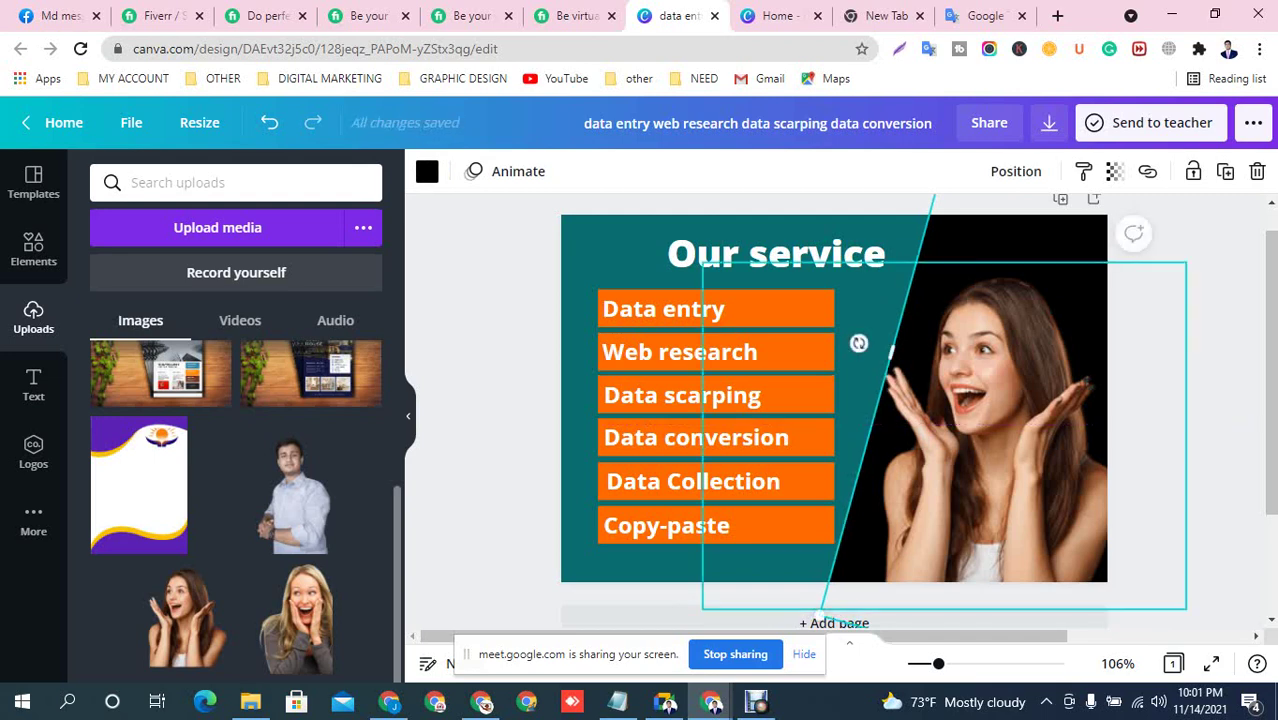
# Nudge the woman's photo to the right so her hands sit farther inside the black slanted shape
pyautogui.click(998, 432)
pyautogui.press('Right')
pyautogui.press('Right')
pyautogui.press('Right')
pyautogui.press('Right')
pyautogui.press('Right')
pyautogui.press('Right')
pyautogui.press('Right')
pyautogui.press('Right')
pyautogui.press('Right')
pyautogui.press('Right')
pyautogui.press('Right')
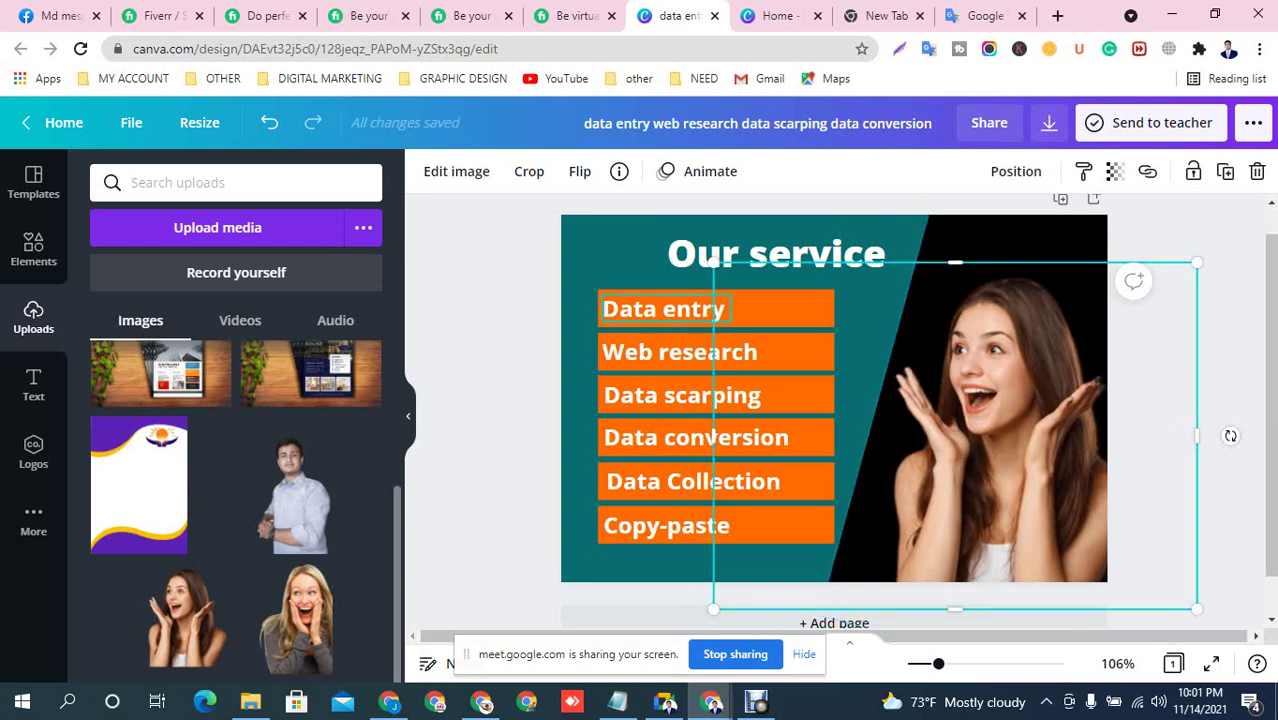
pyautogui.click(665, 703)
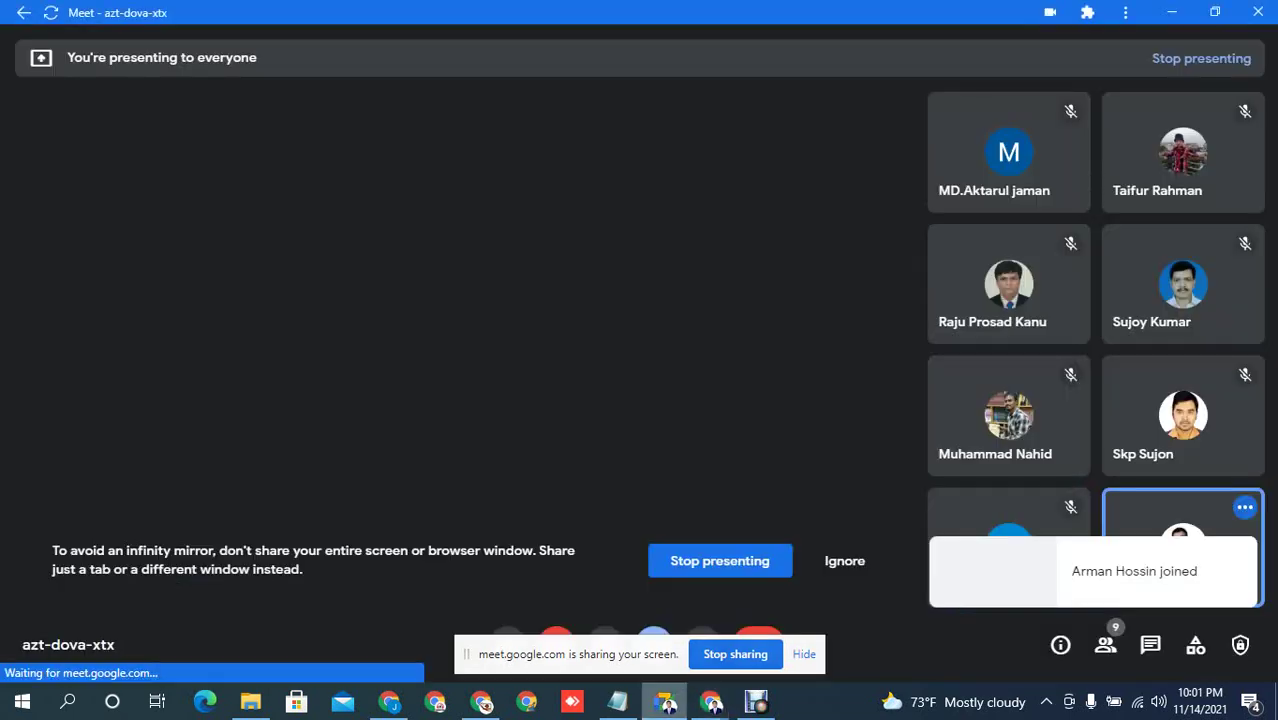
pyautogui.click(669, 707)
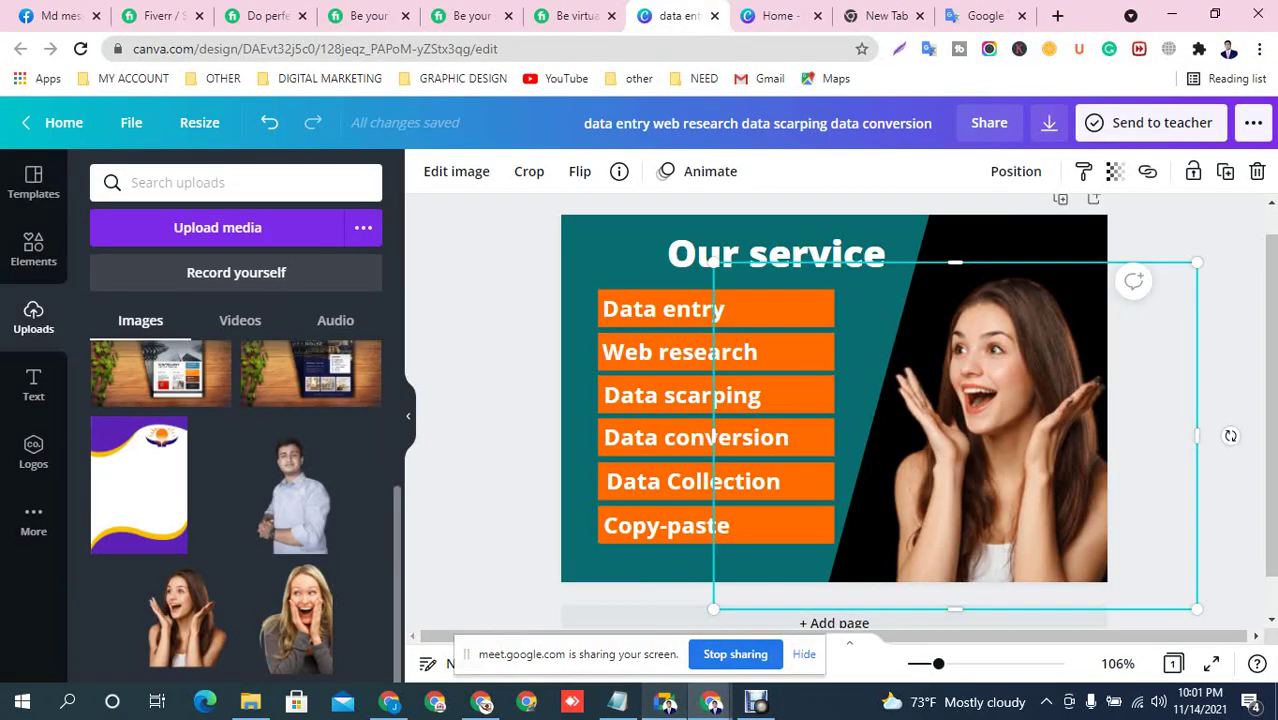
pyautogui.press('Escape')
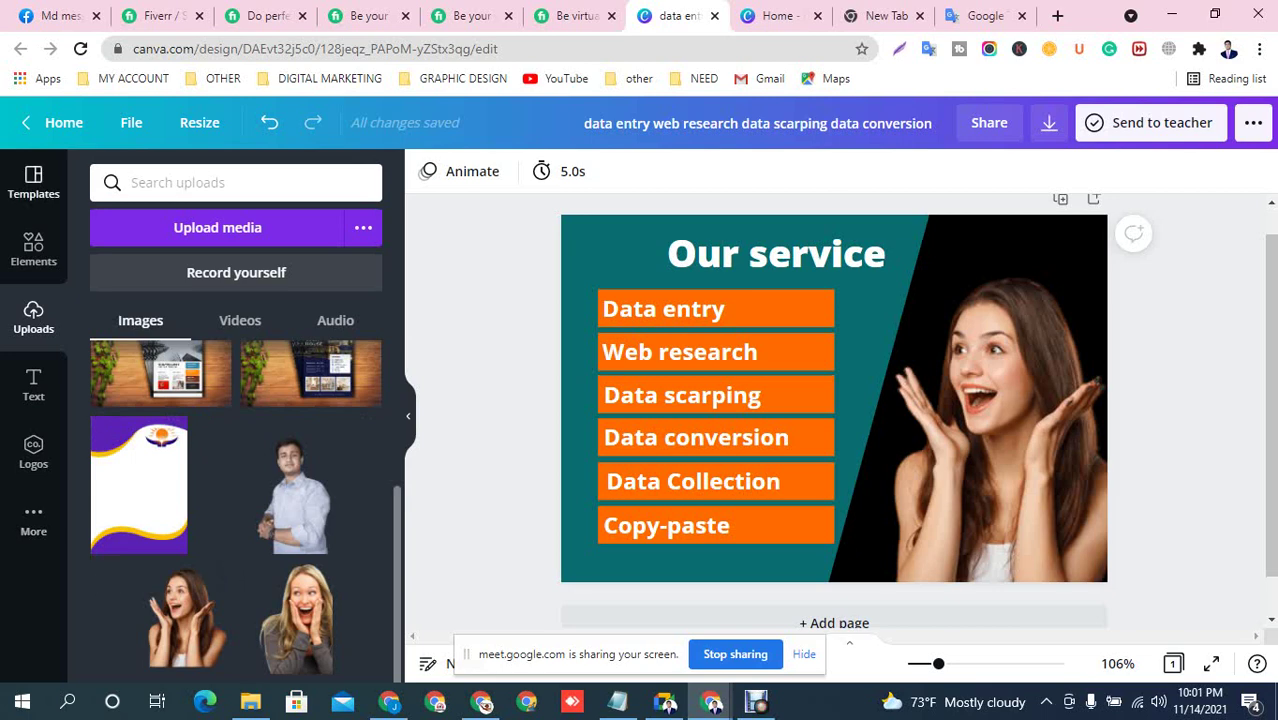
# Recolor the slanted shape behind the woman from black to pale pink, #FDDFDF
pyautogui.click(33, 183)
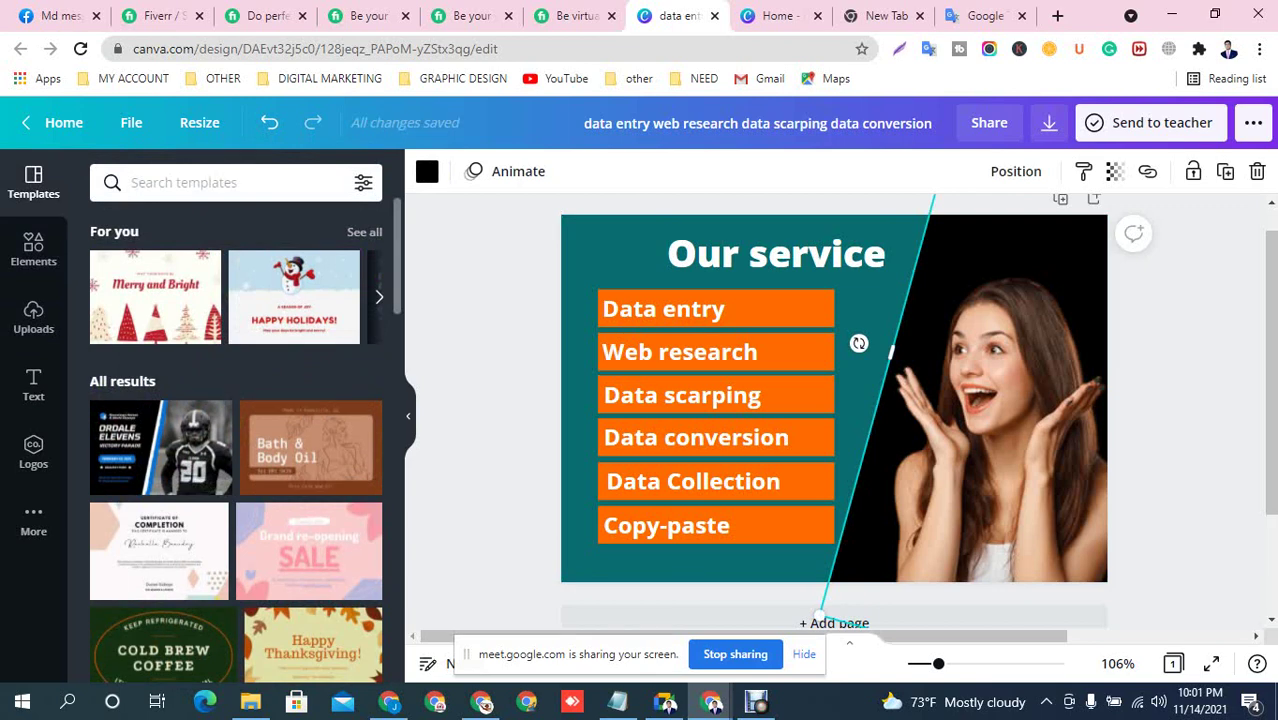
pyautogui.click(427, 171)
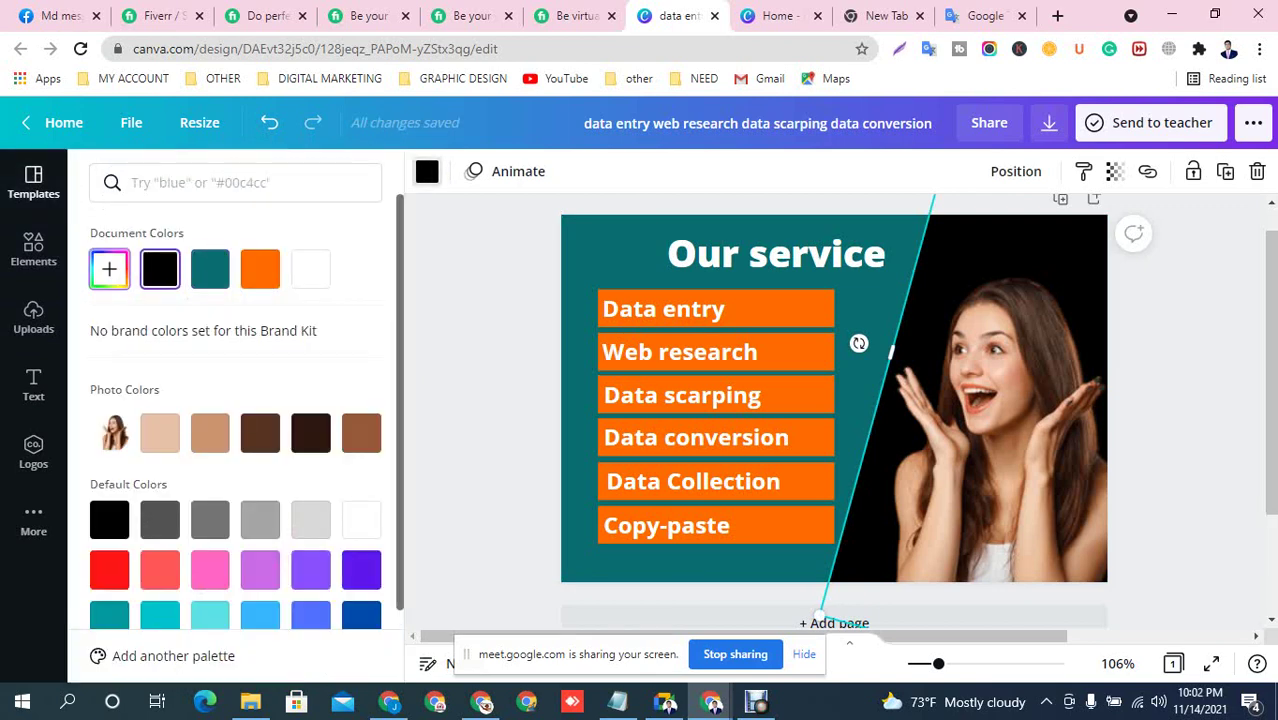
pyautogui.click(109, 268)
pyautogui.click(134, 329)
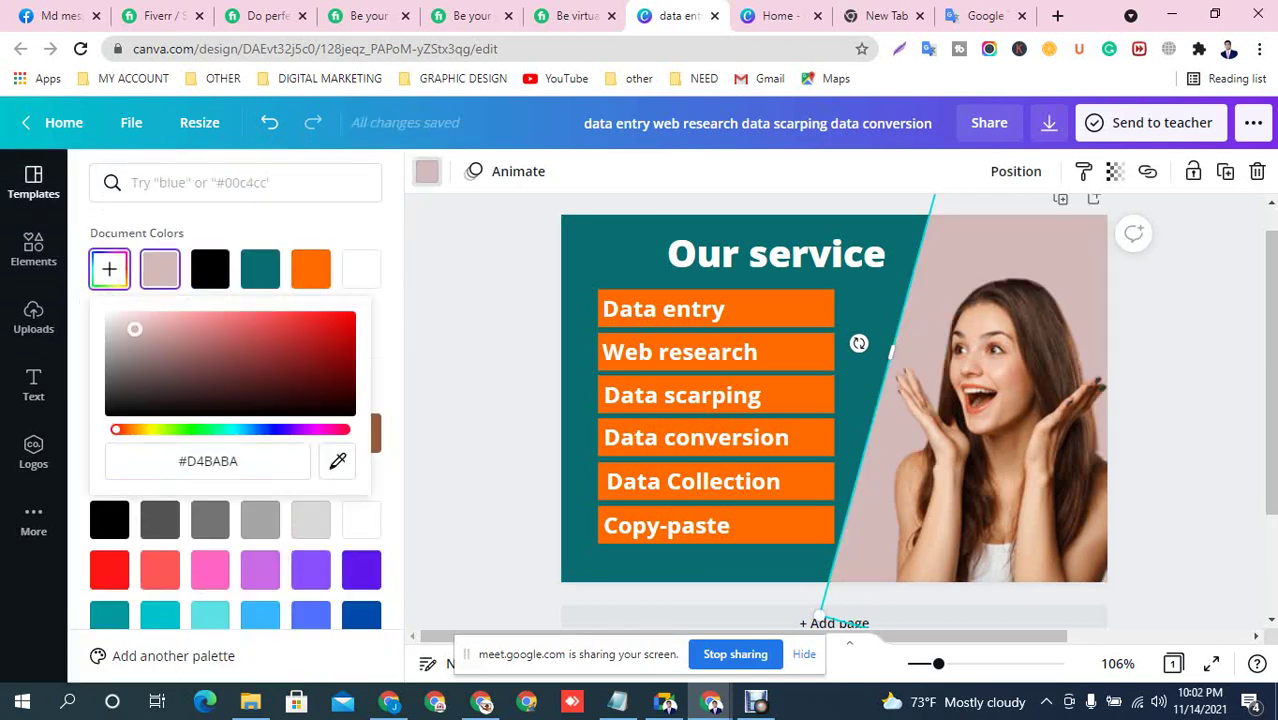
pyautogui.moveTo(134, 329)
pyautogui.mouseDown()
pyautogui.moveTo(231, 322)
pyautogui.moveTo(134, 317)
pyautogui.mouseUp()
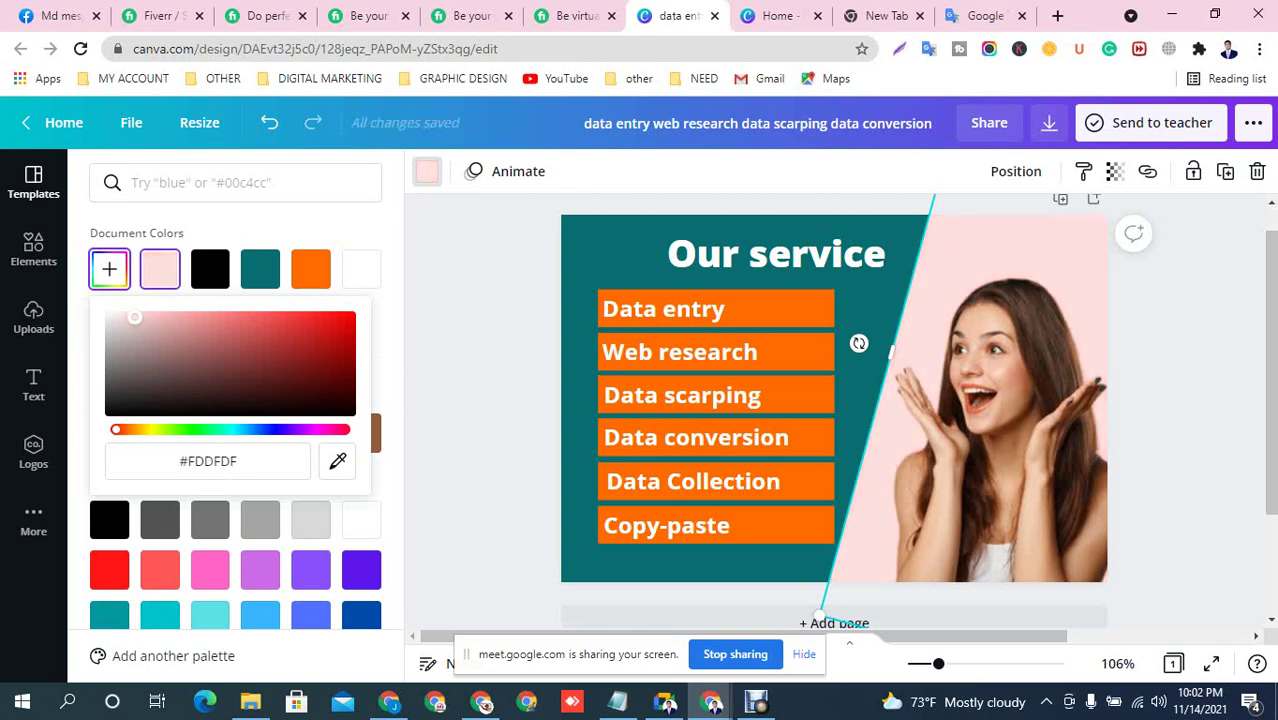
# Duplicate the pale pink slanted shape, place the copy slightly to its left and recolor the copy black
pyautogui.click(1000, 250)
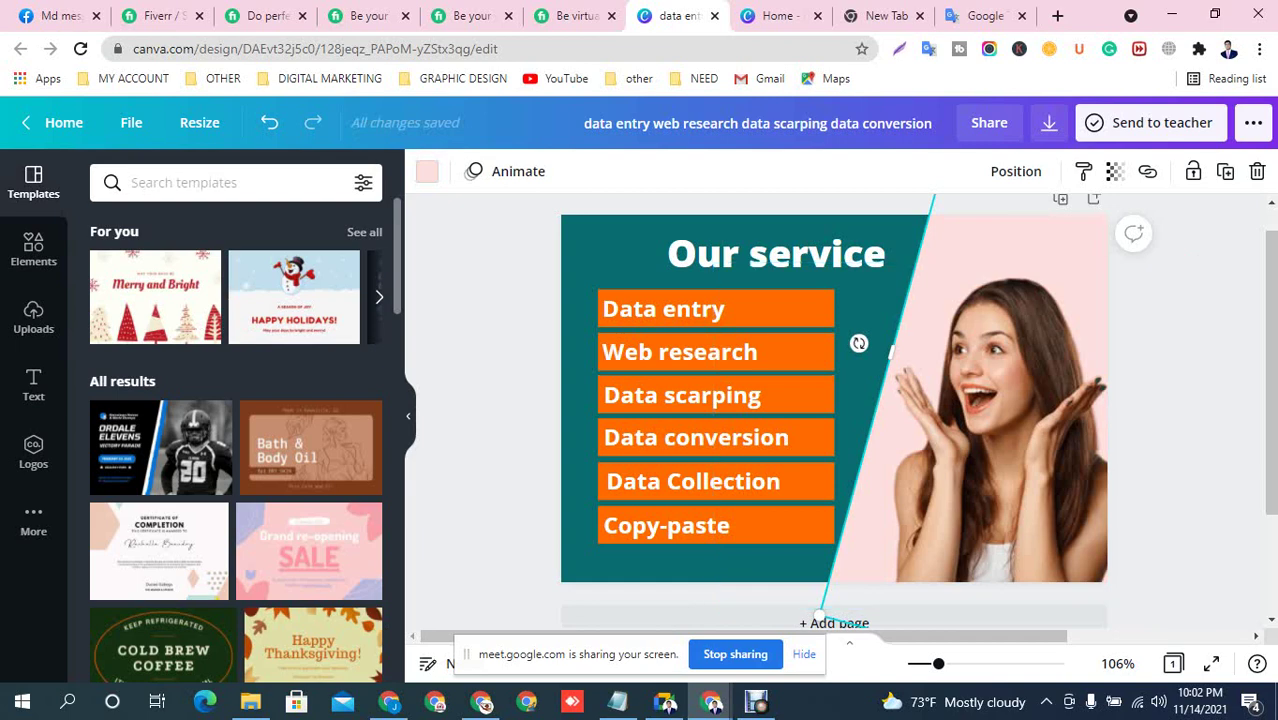
pyautogui.moveTo(858, 343); pyautogui.dragTo(808, 436)
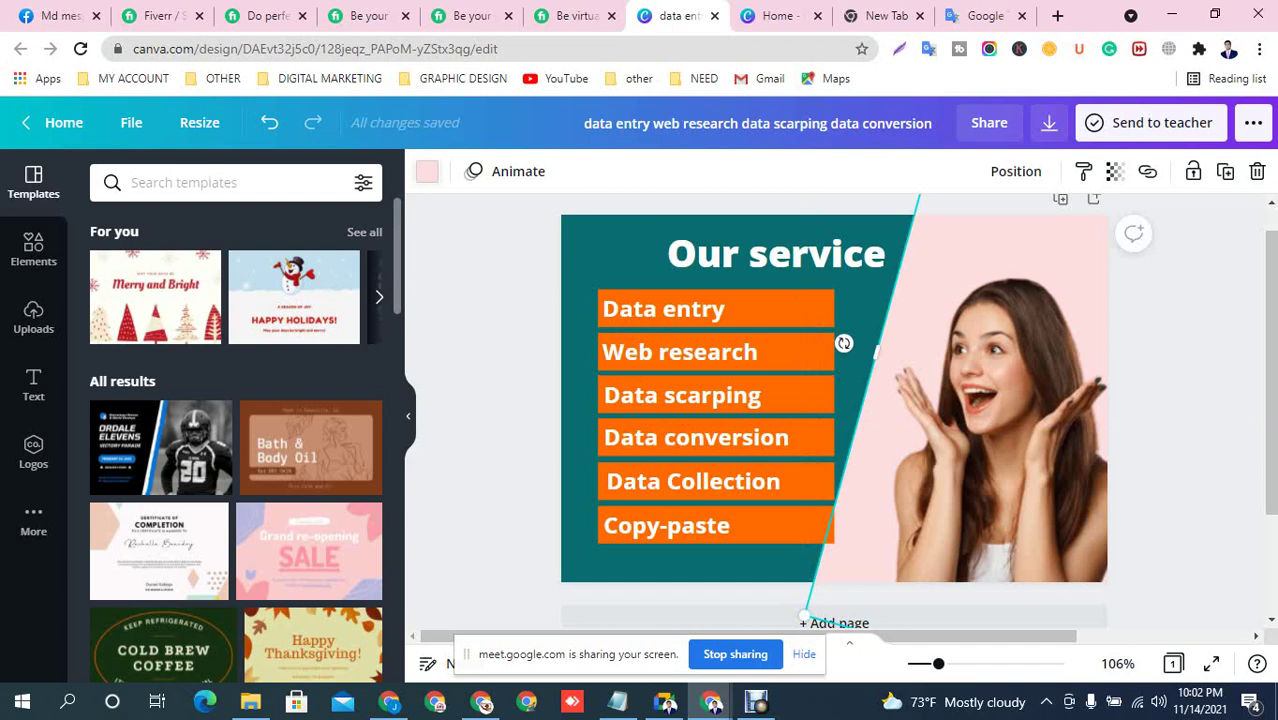
pyautogui.click(427, 171)
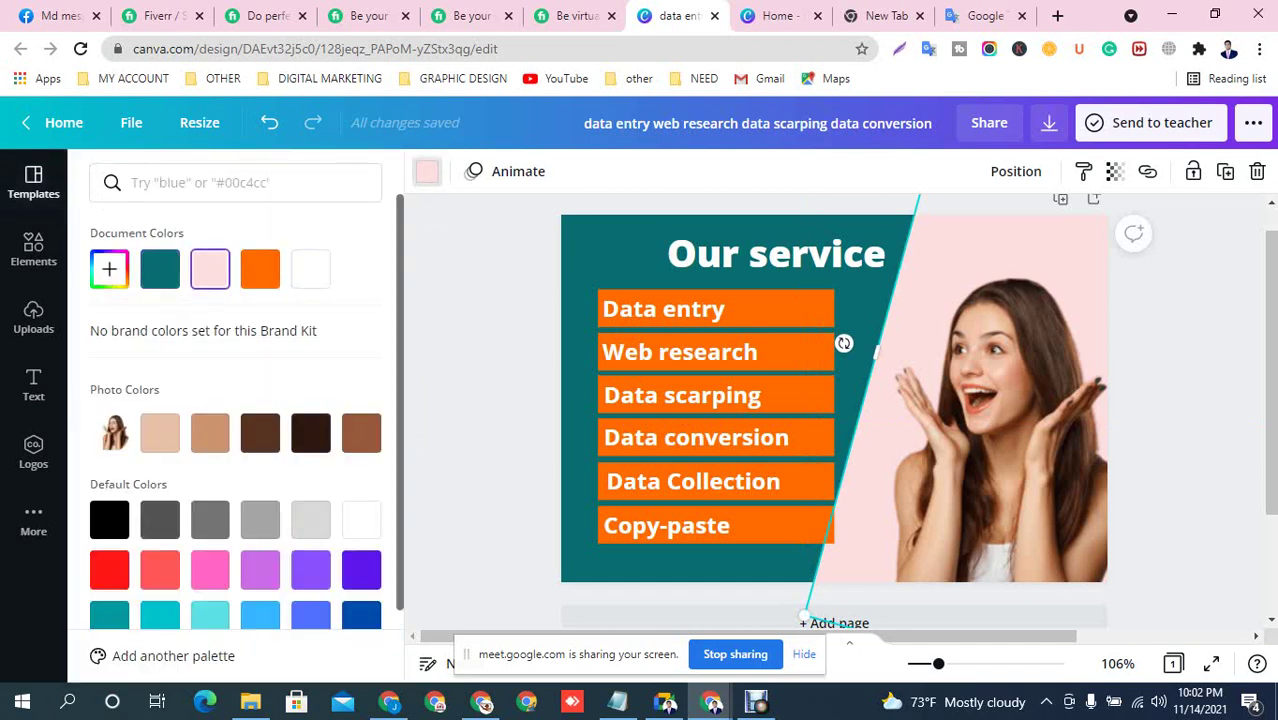
pyautogui.click(109, 519)
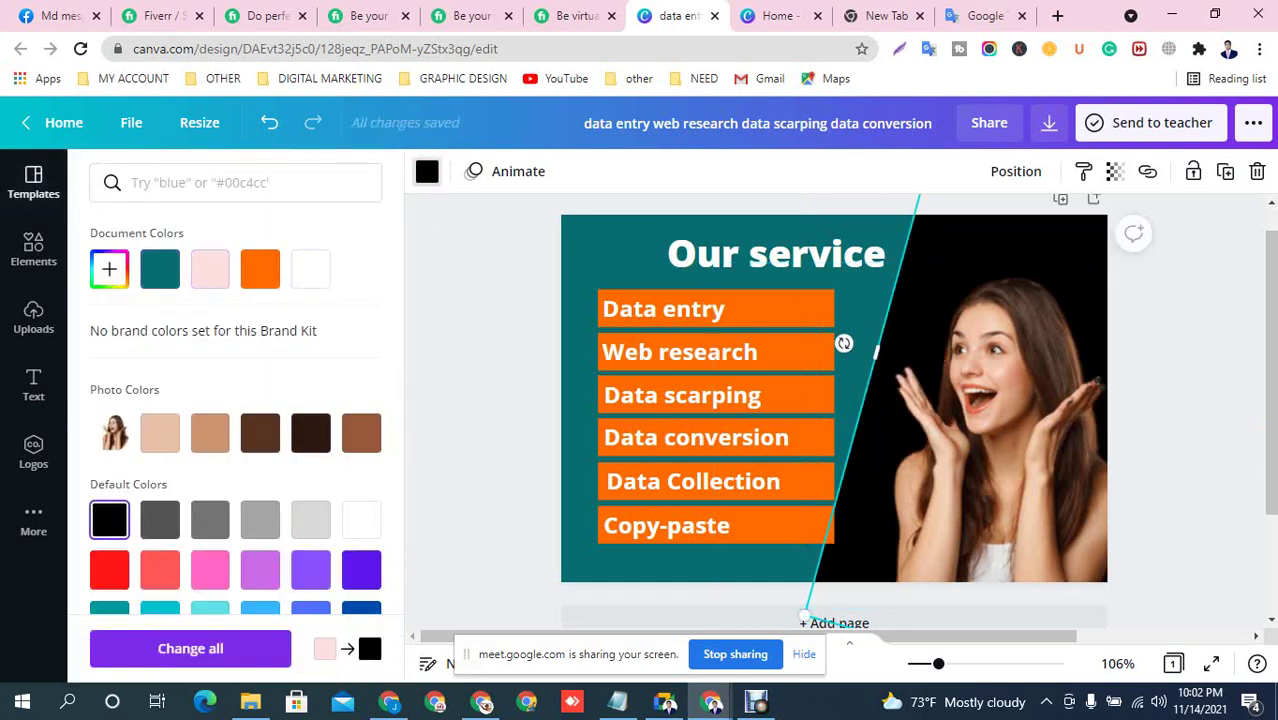
# Position the black copy slightly left of the pink shape and send it backward, leaving a black strip along the slanted edge
pyautogui.moveTo(876, 352); pyautogui.dragTo(906, 352)
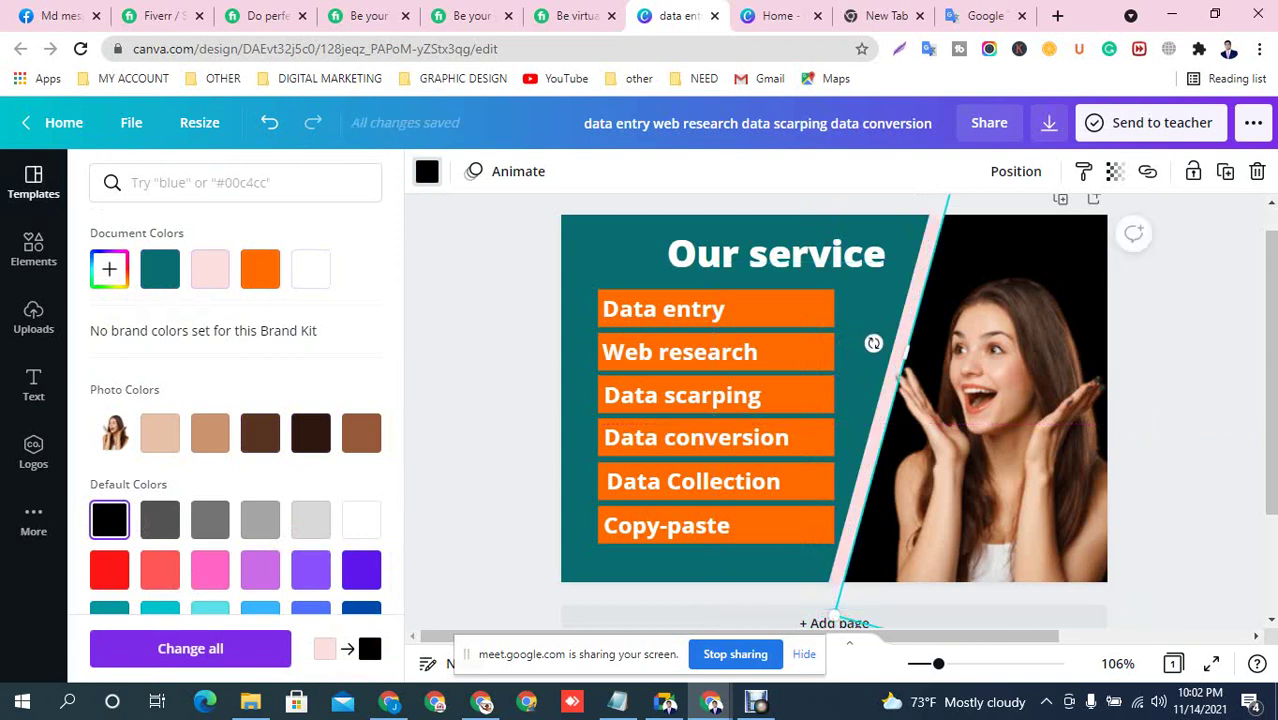
pyautogui.moveTo(1000, 255); pyautogui.dragTo(972, 250)
pyautogui.rightClick(972, 250)
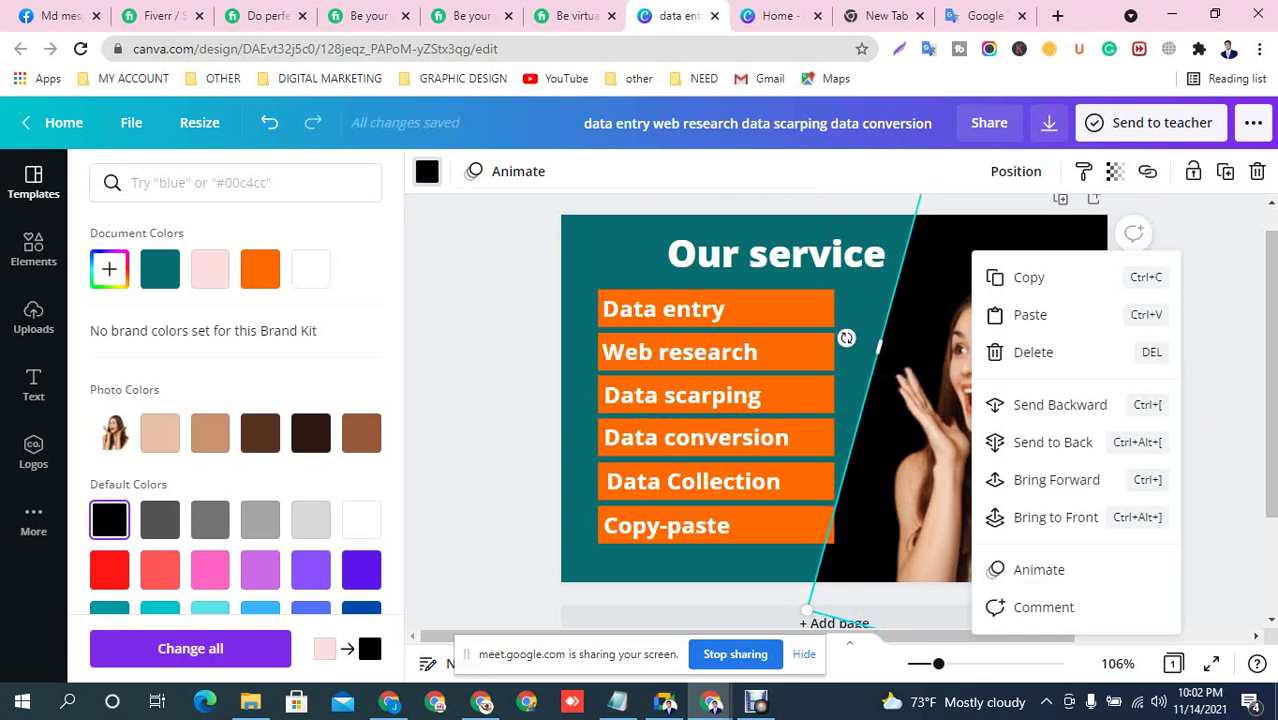
pyautogui.click(1060, 404)
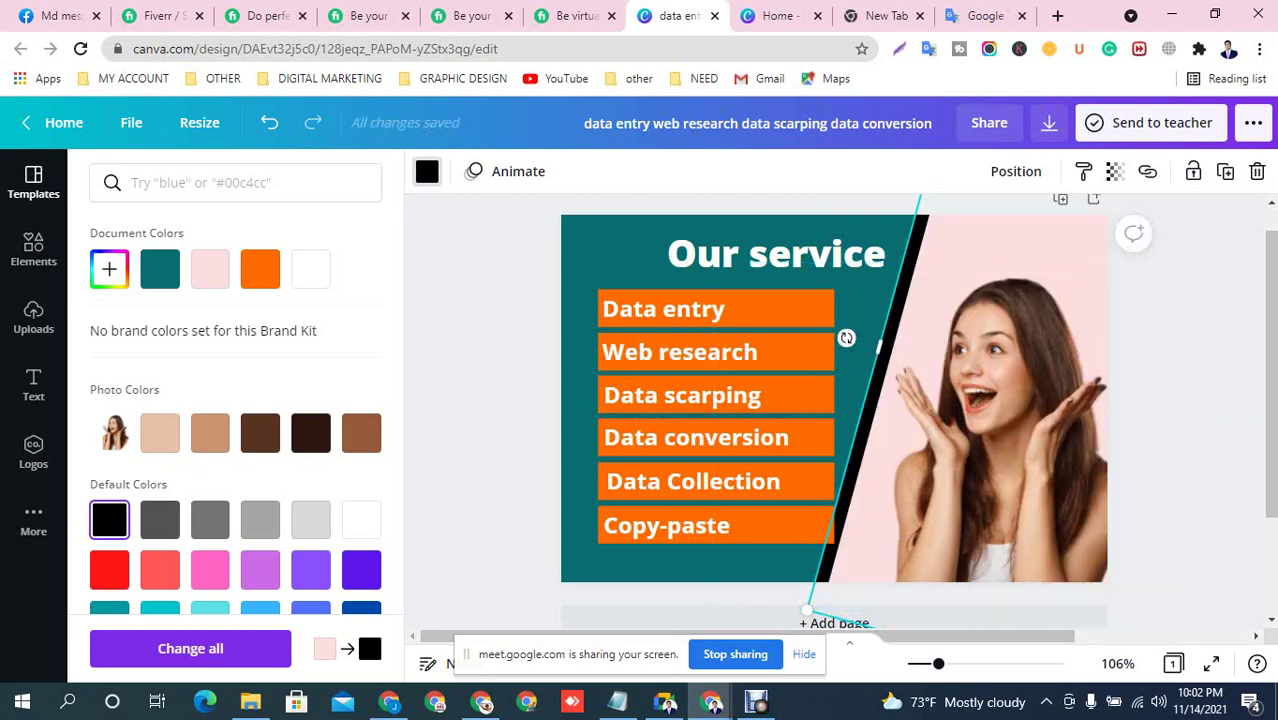
pyautogui.click(482, 290)
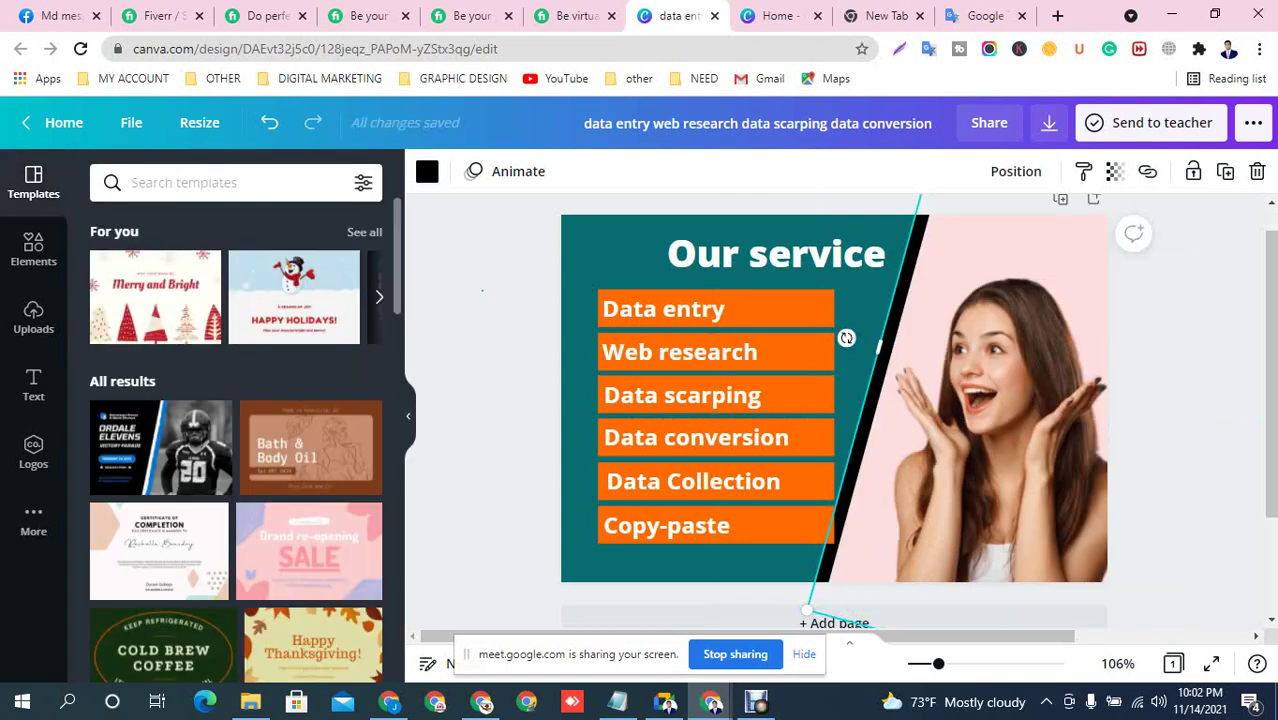
pyautogui.press('Escape')
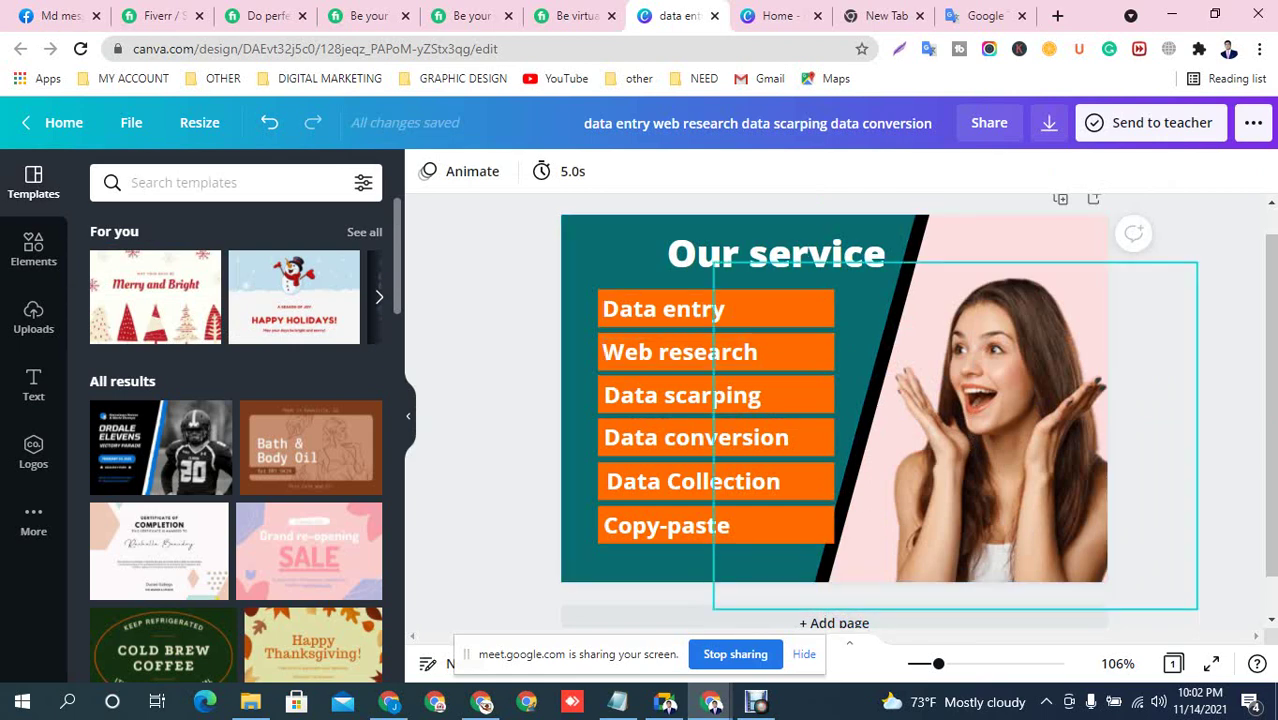
# Recolor the pale pink slanted shape behind the woman red
pyautogui.click(887, 352)
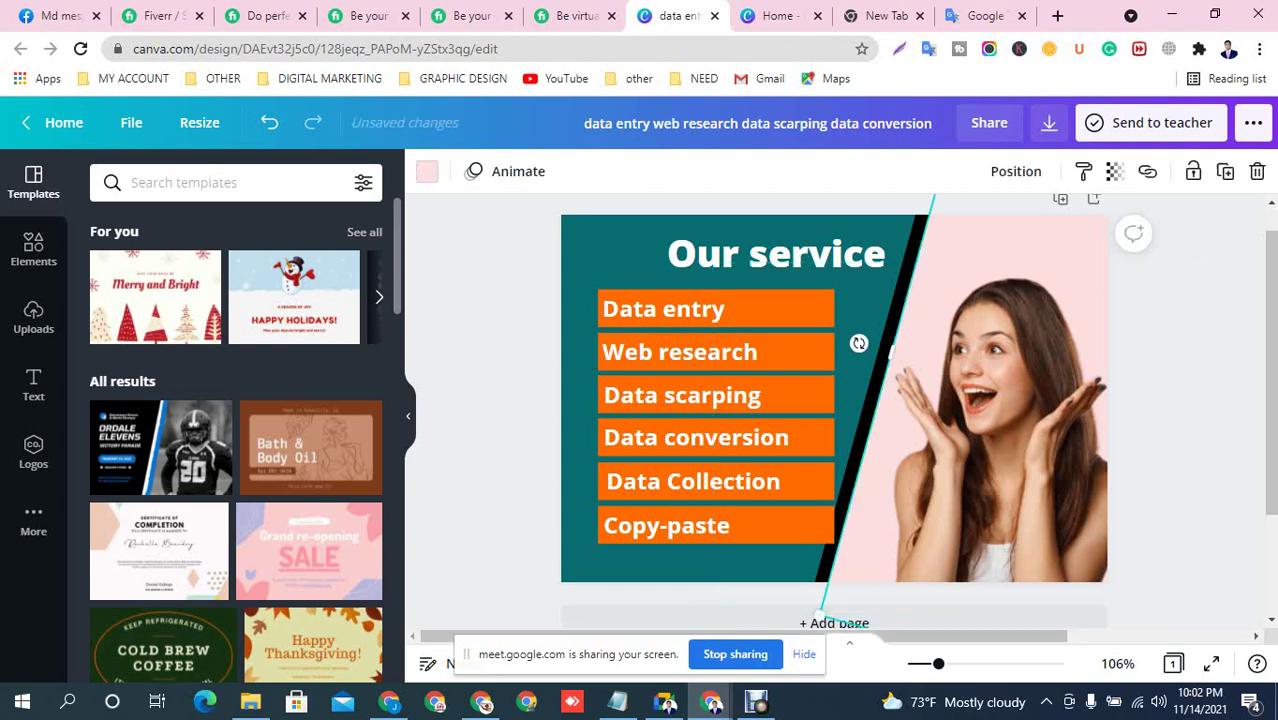
pyautogui.click(427, 171)
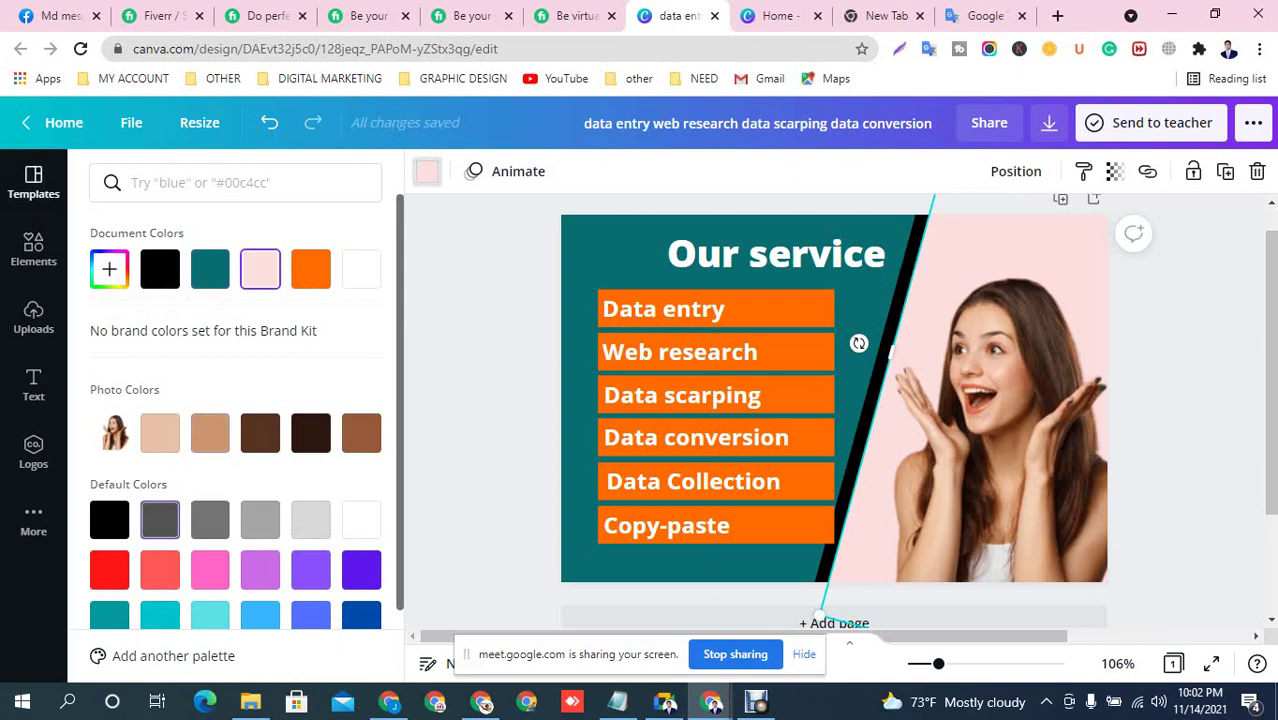
pyautogui.click(109, 569)
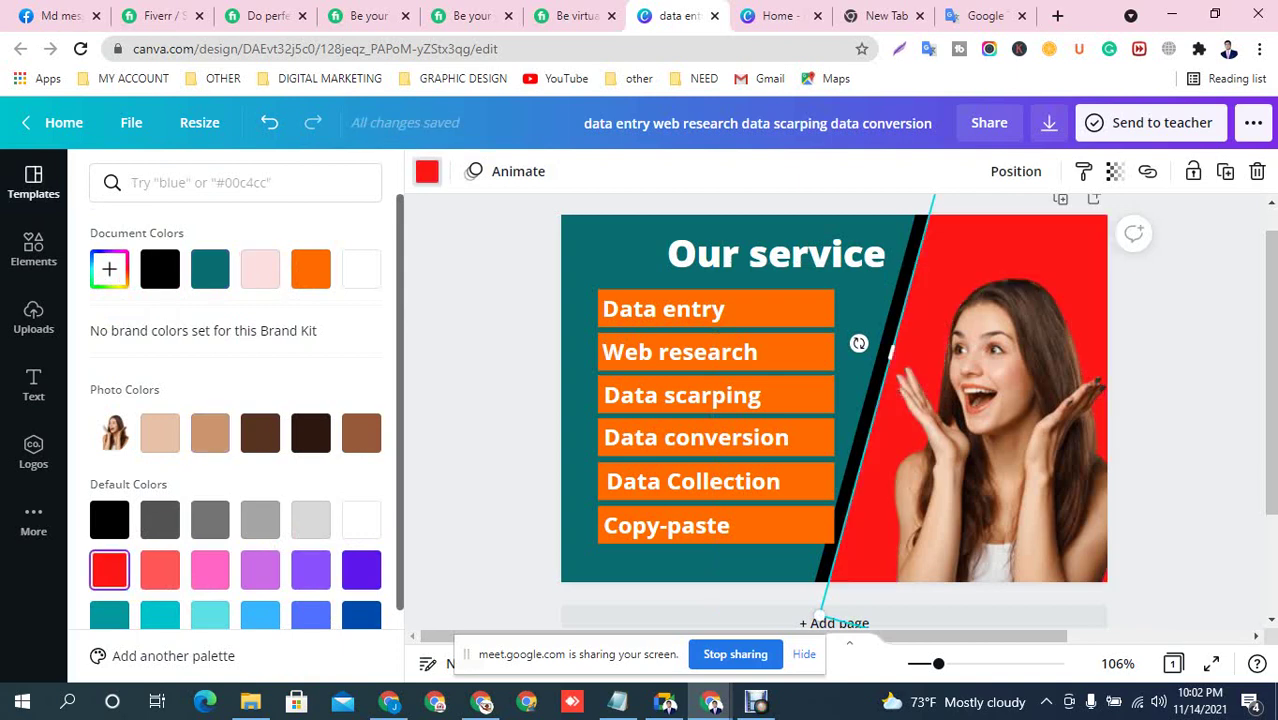
# Change the canvas background to a slightly darker teal, #096164
pyautogui.click(581, 420)
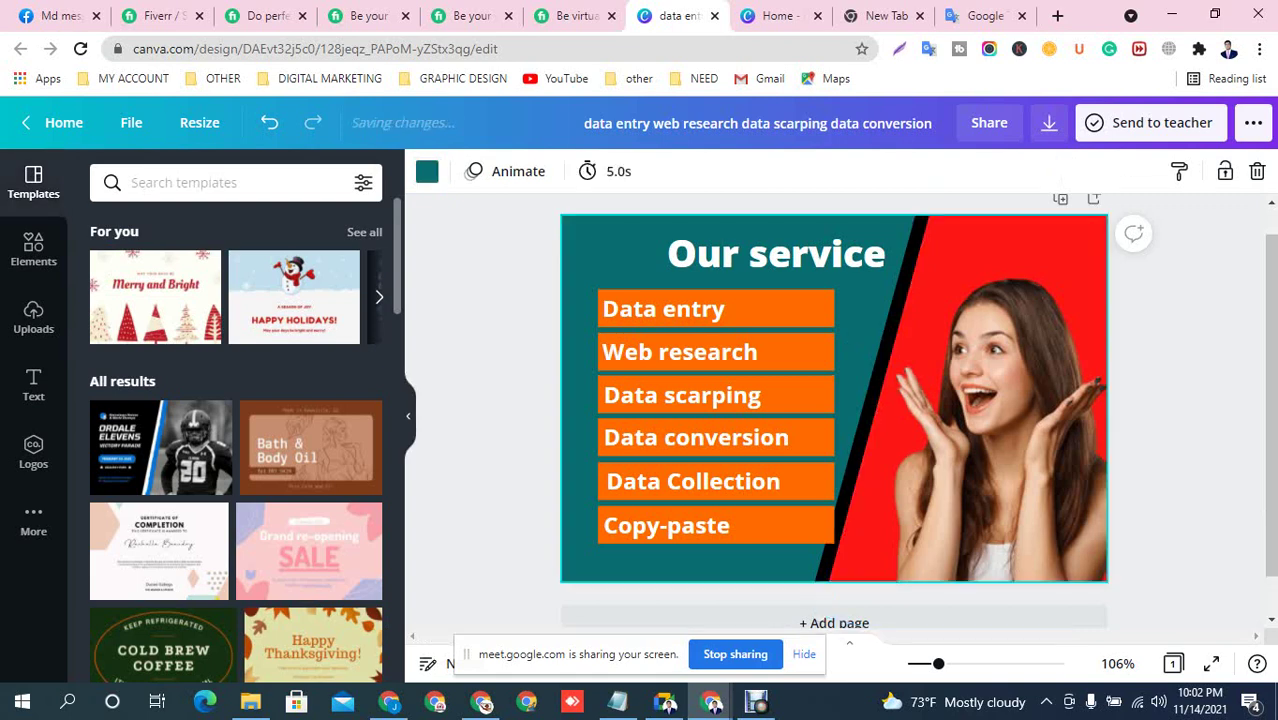
pyautogui.click(427, 171)
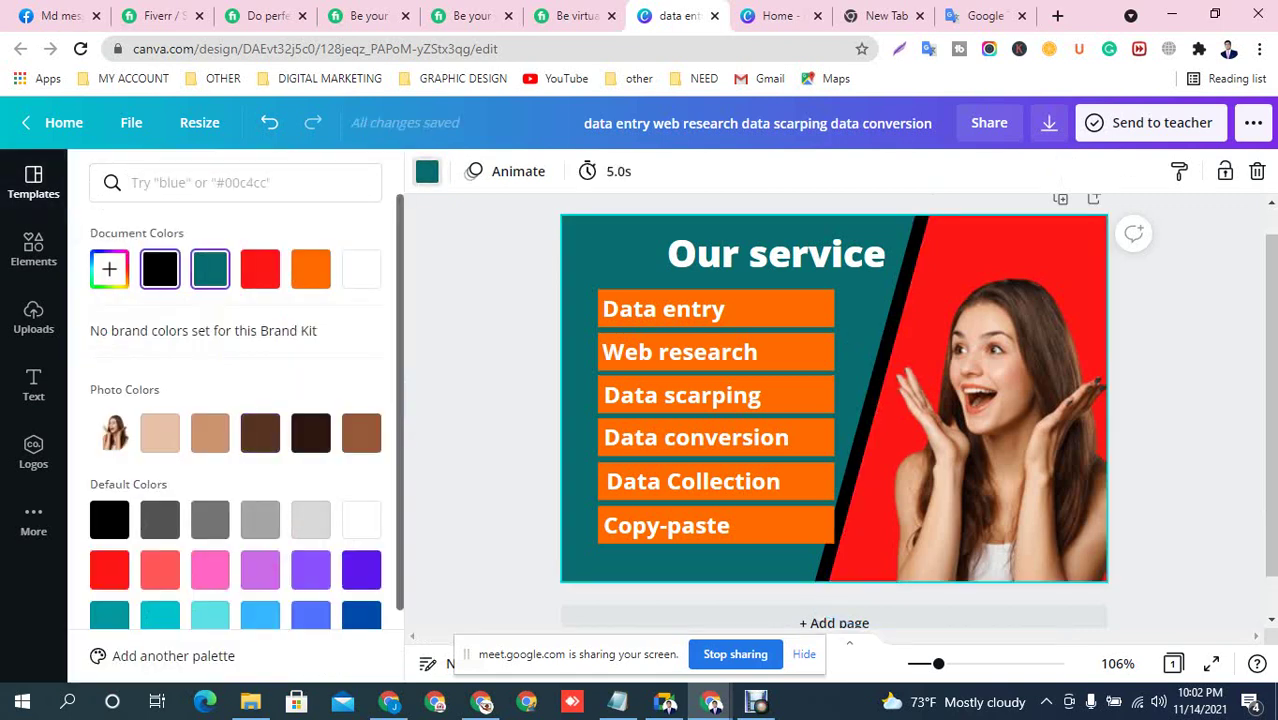
pyautogui.click(109, 269)
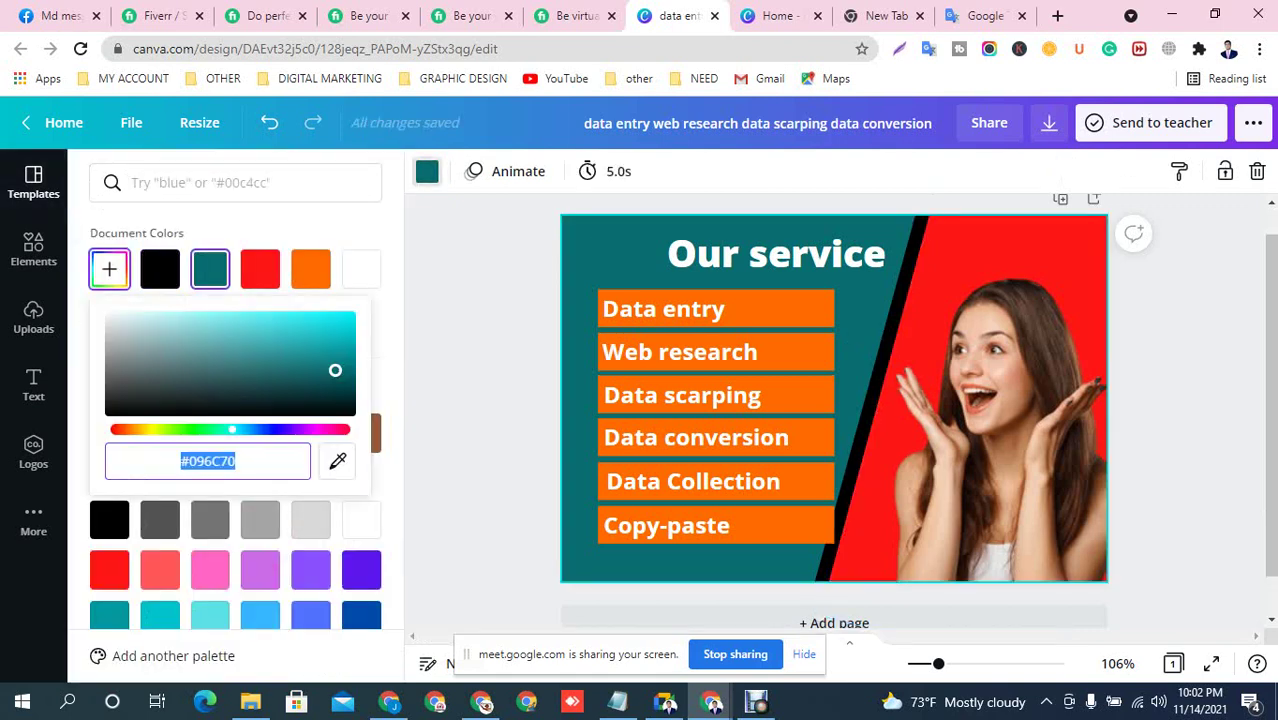
pyautogui.moveTo(335, 370); pyautogui.dragTo(334, 375)
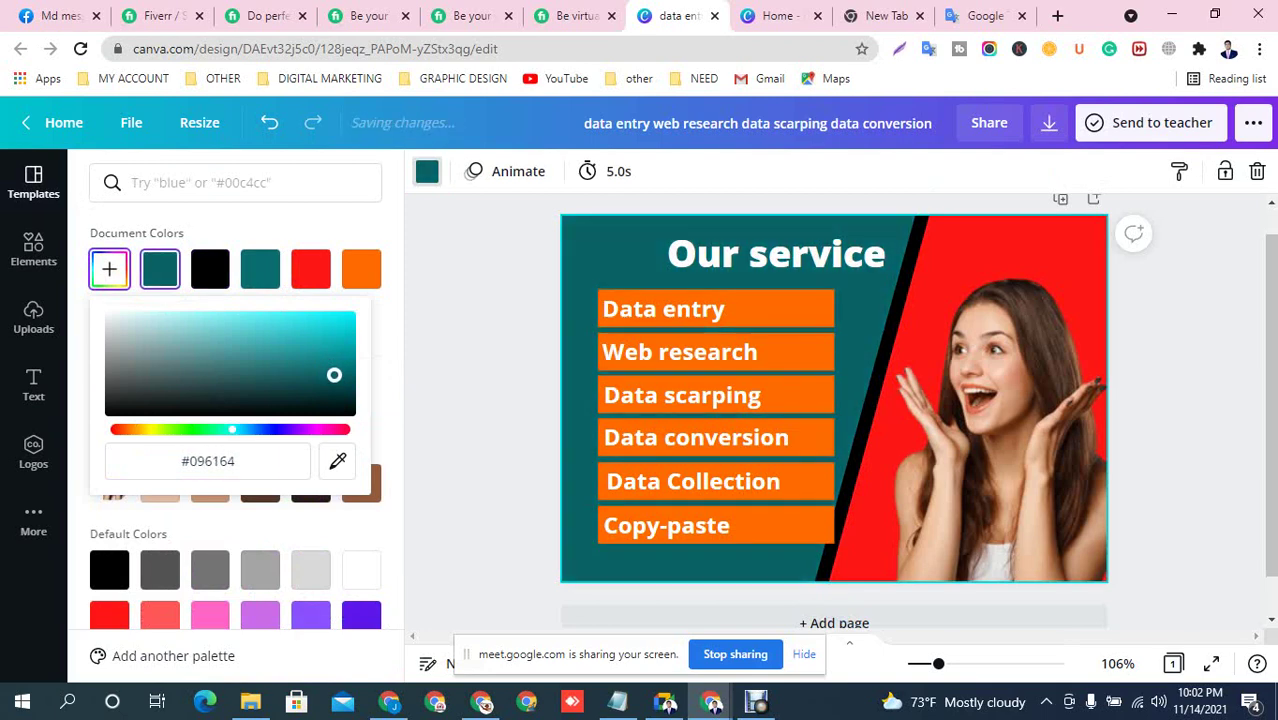
pyautogui.click(482, 390)
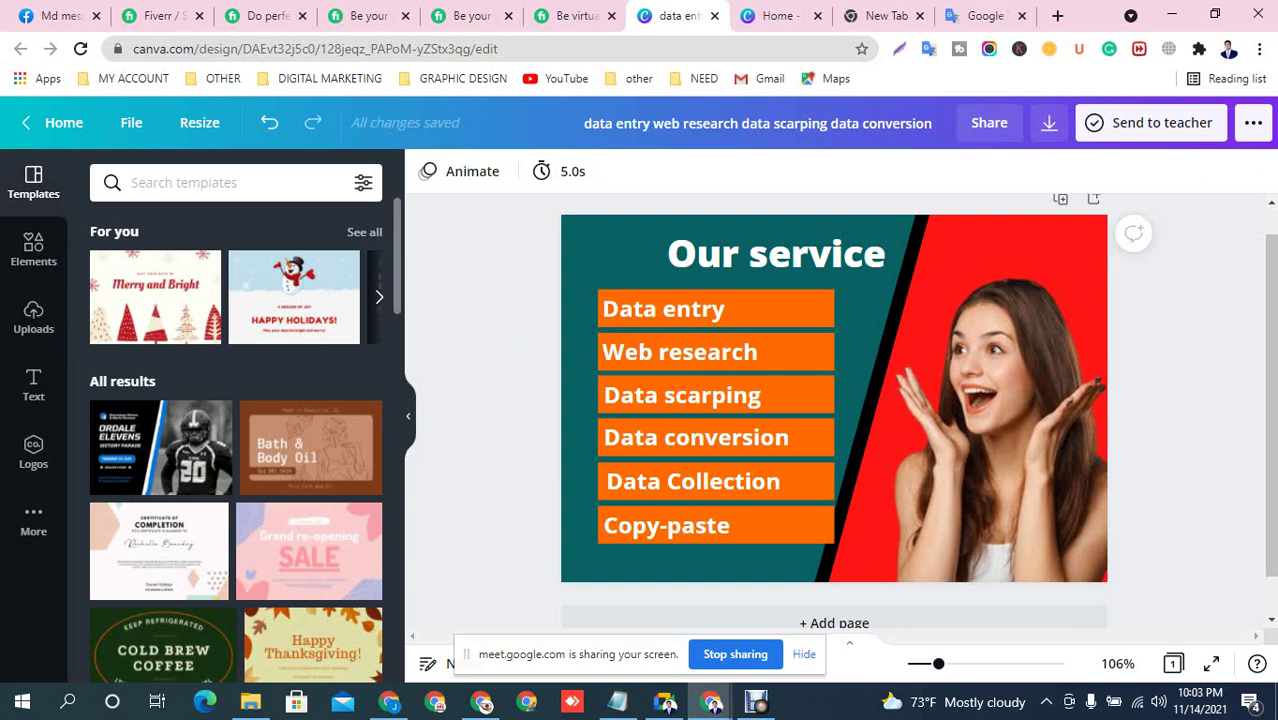
# Select the black and red slanted shapes together and shift them slightly to the right, away from the service labels
pyautogui.moveTo(1197, 608); pyautogui.dragTo(713, 262)
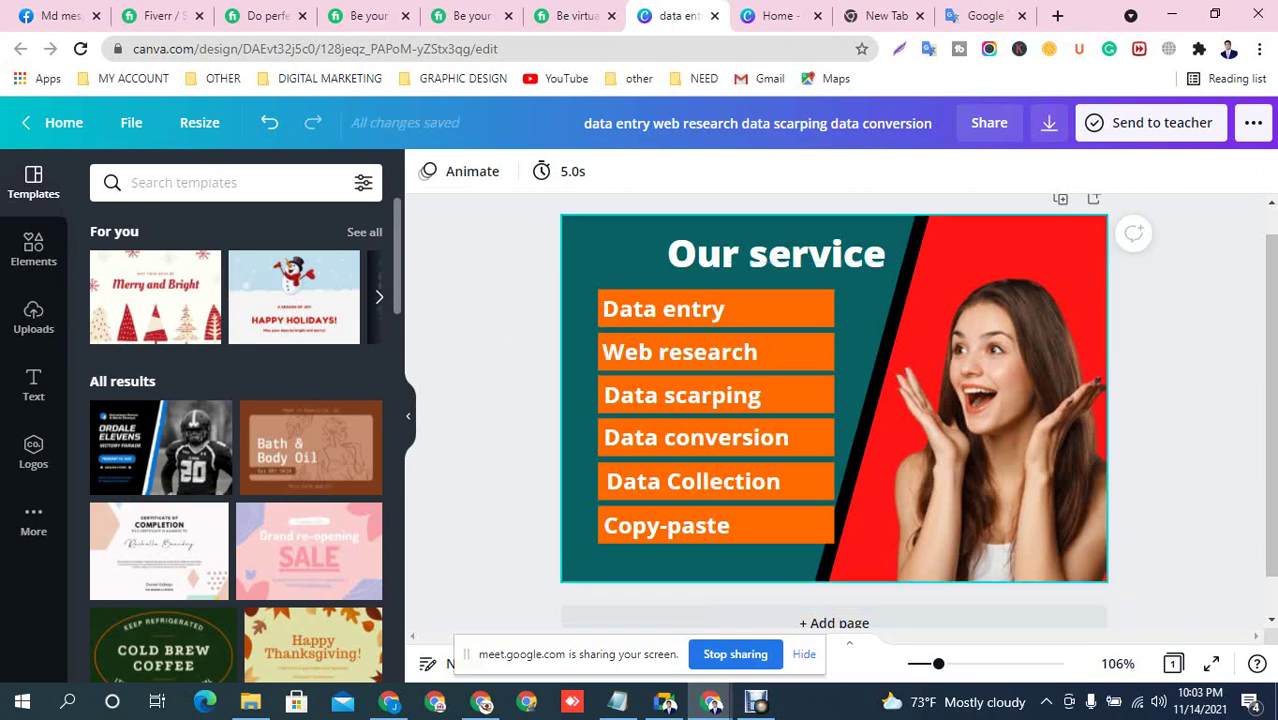
pyautogui.moveTo(893, 225); pyautogui.dragTo(957, 252)
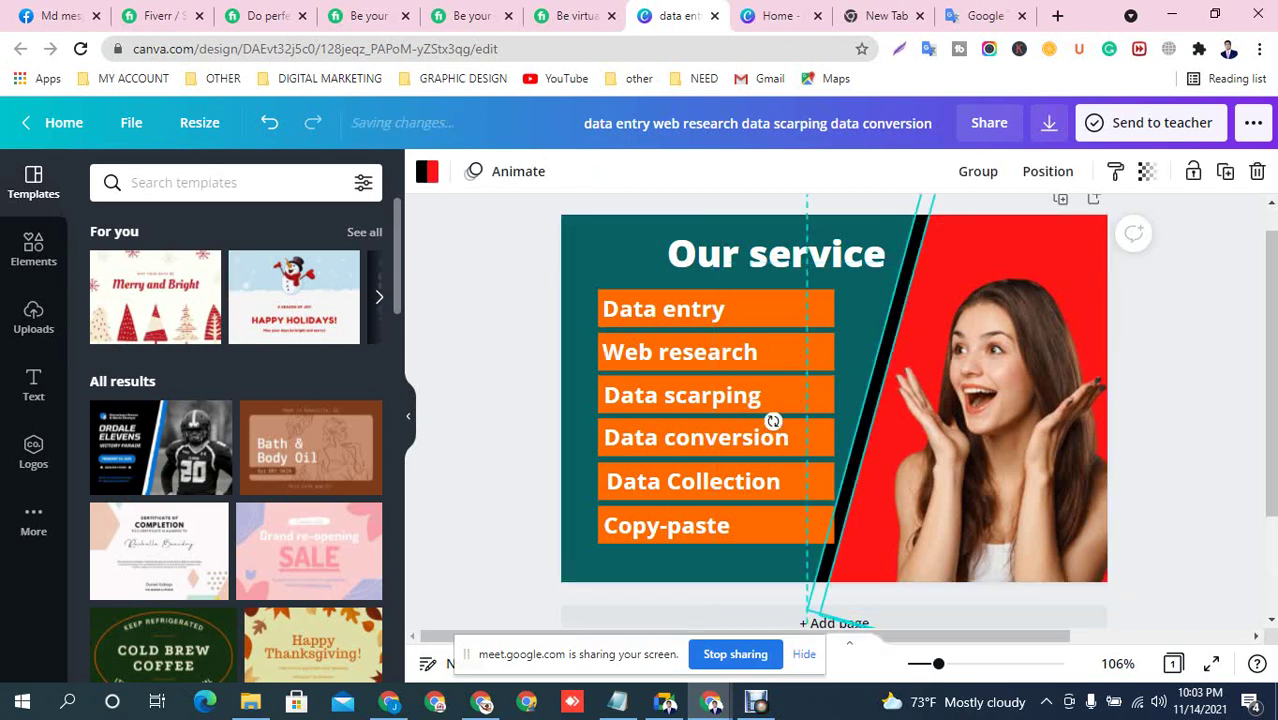
pyautogui.moveTo(773, 421); pyautogui.dragTo(783, 421)
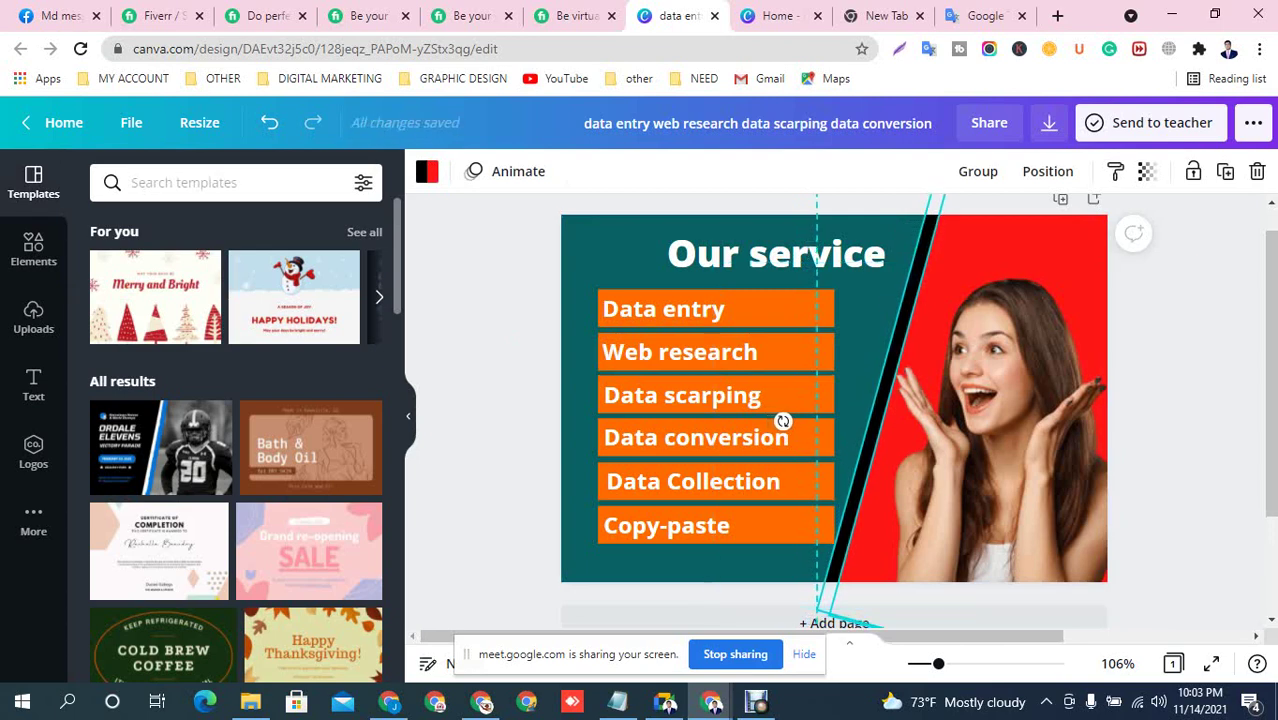
pyautogui.click(985, 430)
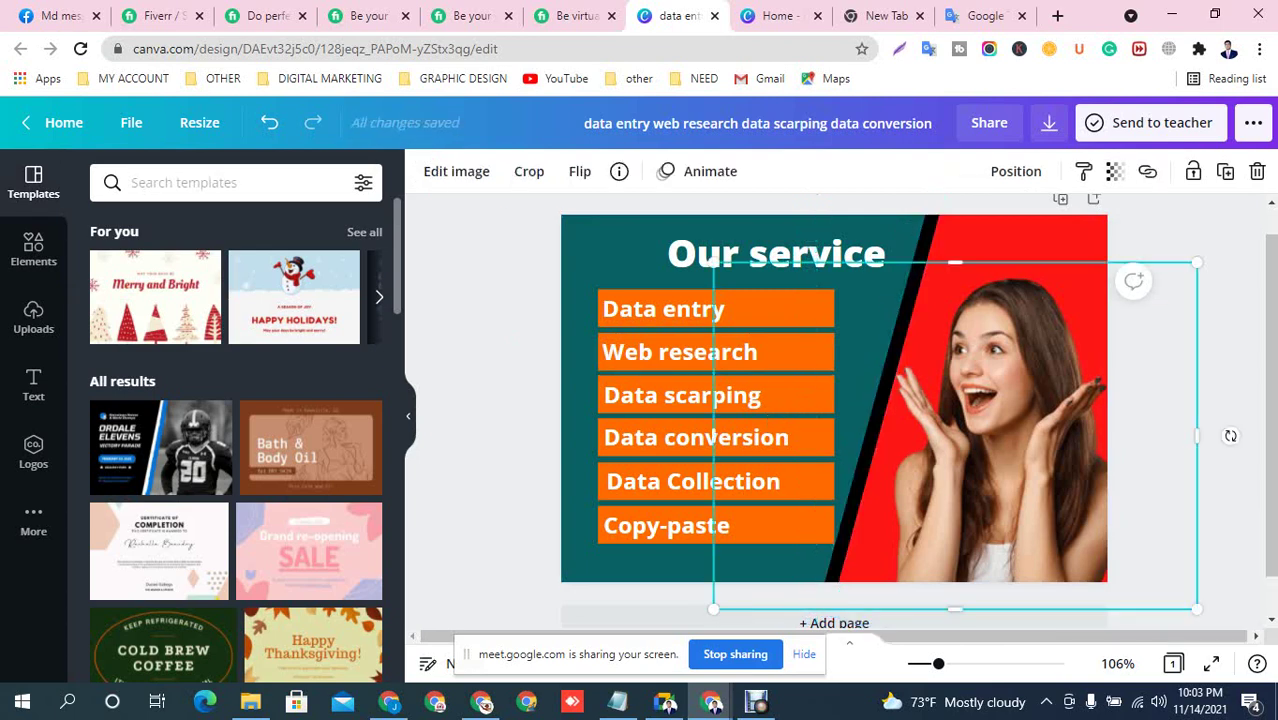
# Select all six service labels with their orange bars and nudge them slightly left and up
pyautogui.moveTo(578, 272); pyautogui.dragTo(626, 556)
pyautogui.press('Left')
pyautogui.press('Left')
pyautogui.press('Left')
pyautogui.press('Left')
pyautogui.press('Left')
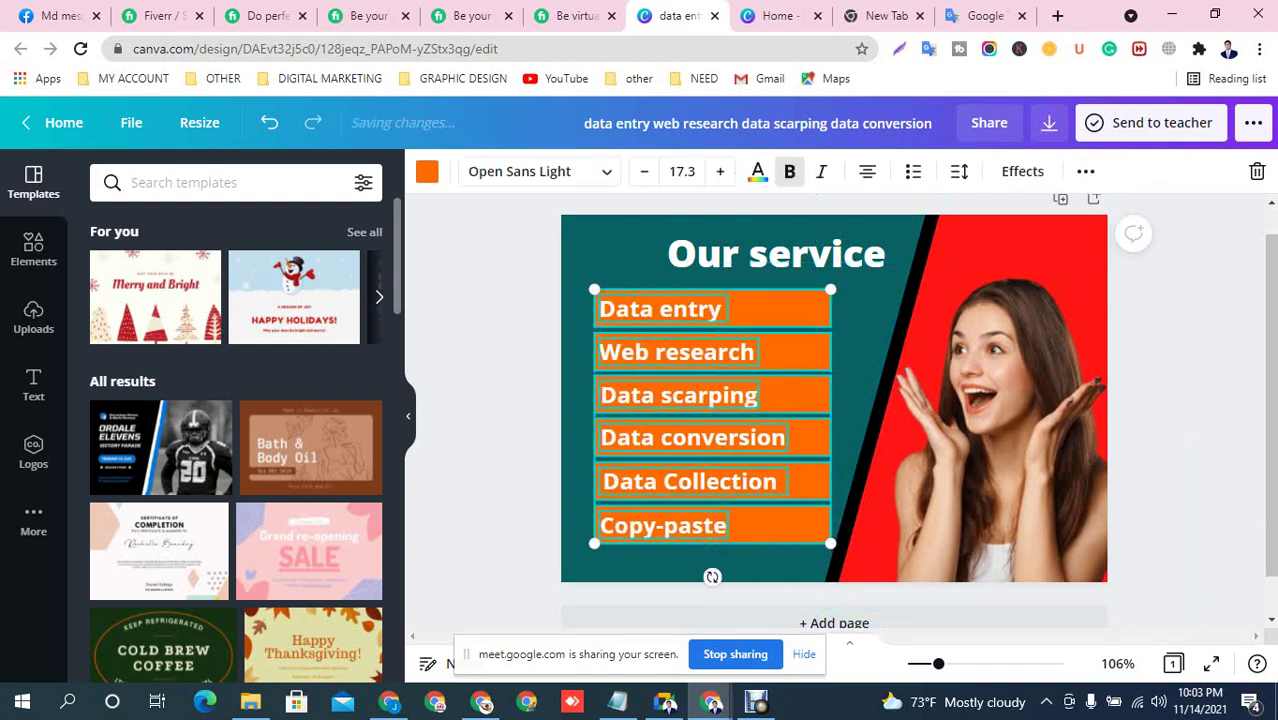
pyautogui.press('Up')
pyautogui.press('Up')
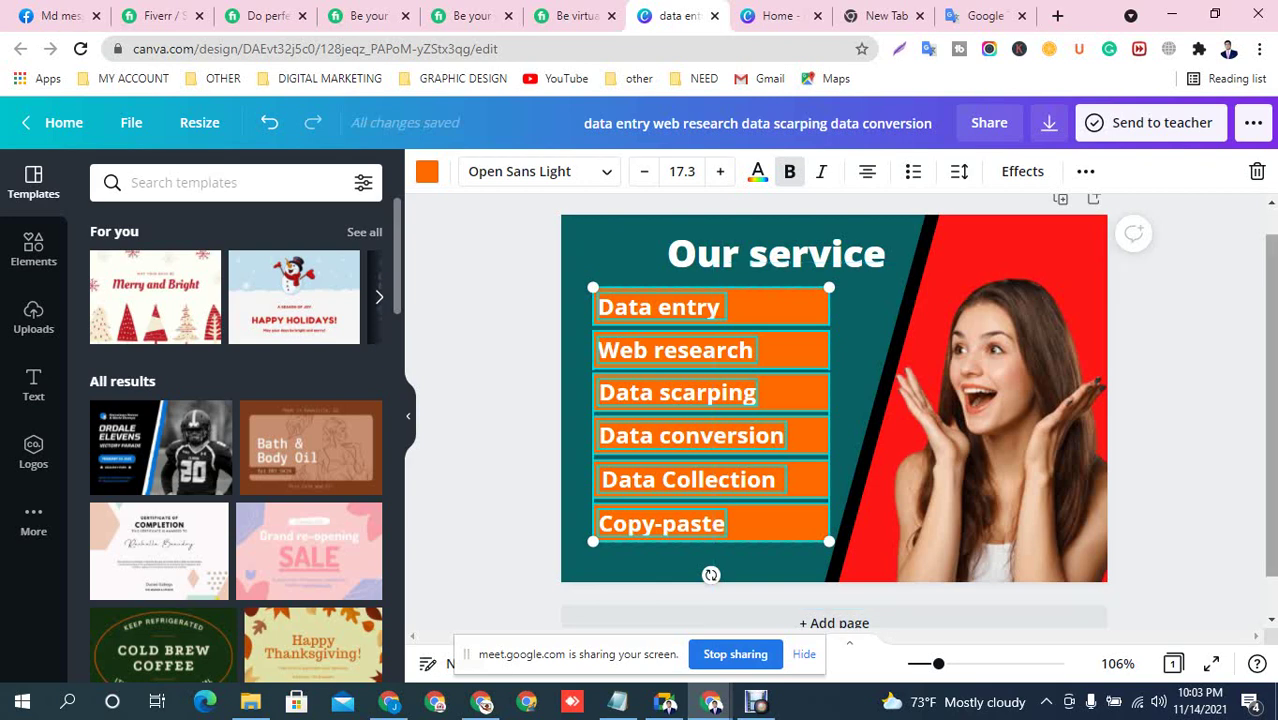
pyautogui.click(1180, 400)
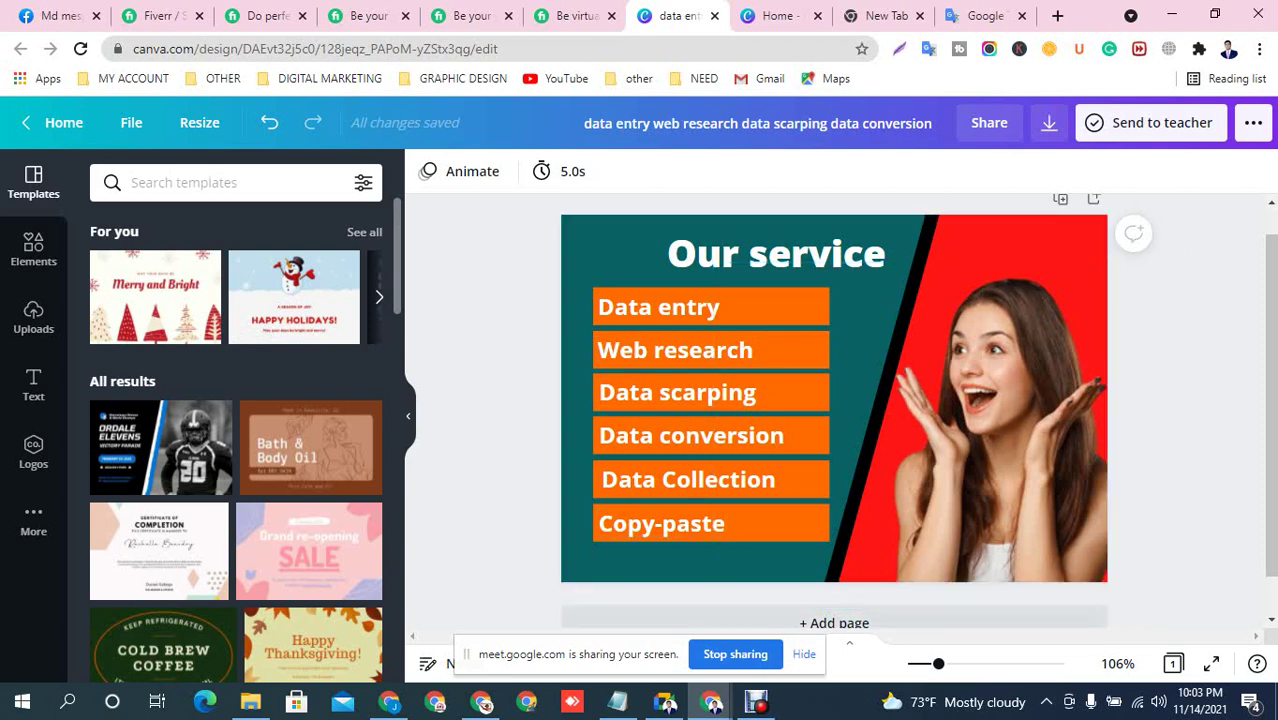
# Try orange and black as the text color of the "Our service" heading, then return it to white
pyautogui.moveTo(665, 702)
pyautogui.click(775, 254)
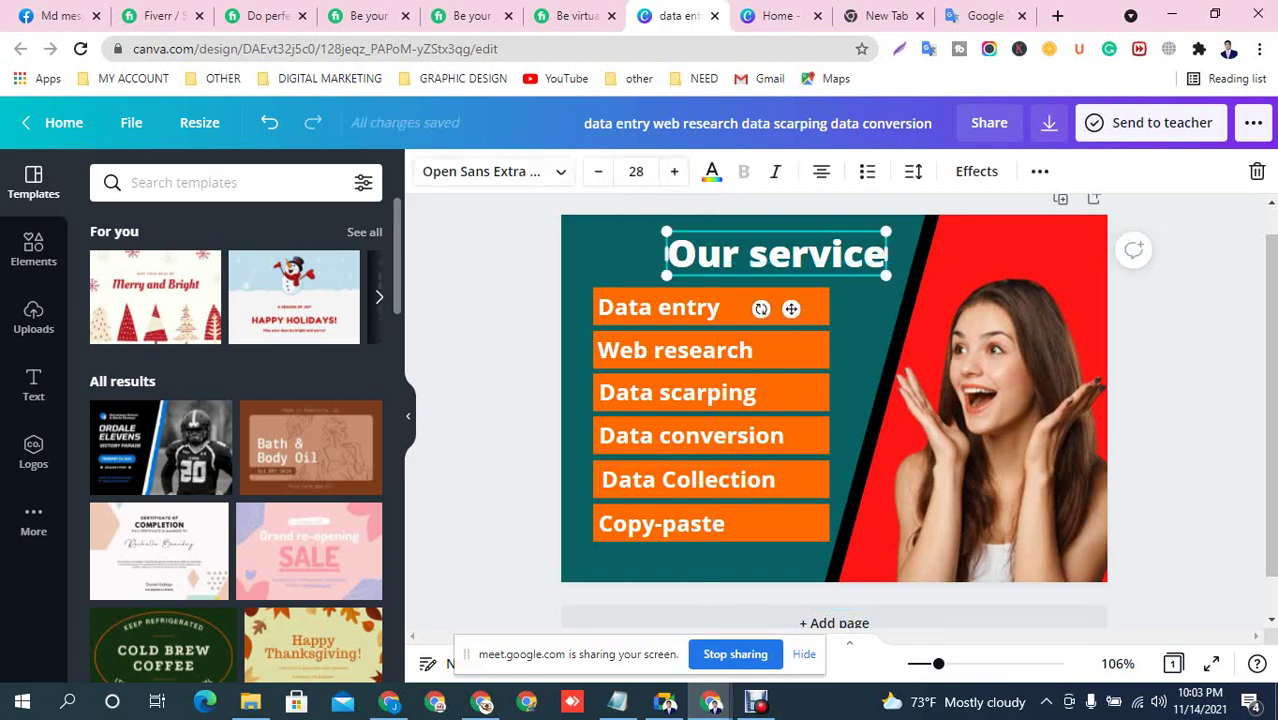
pyautogui.click(664, 701)
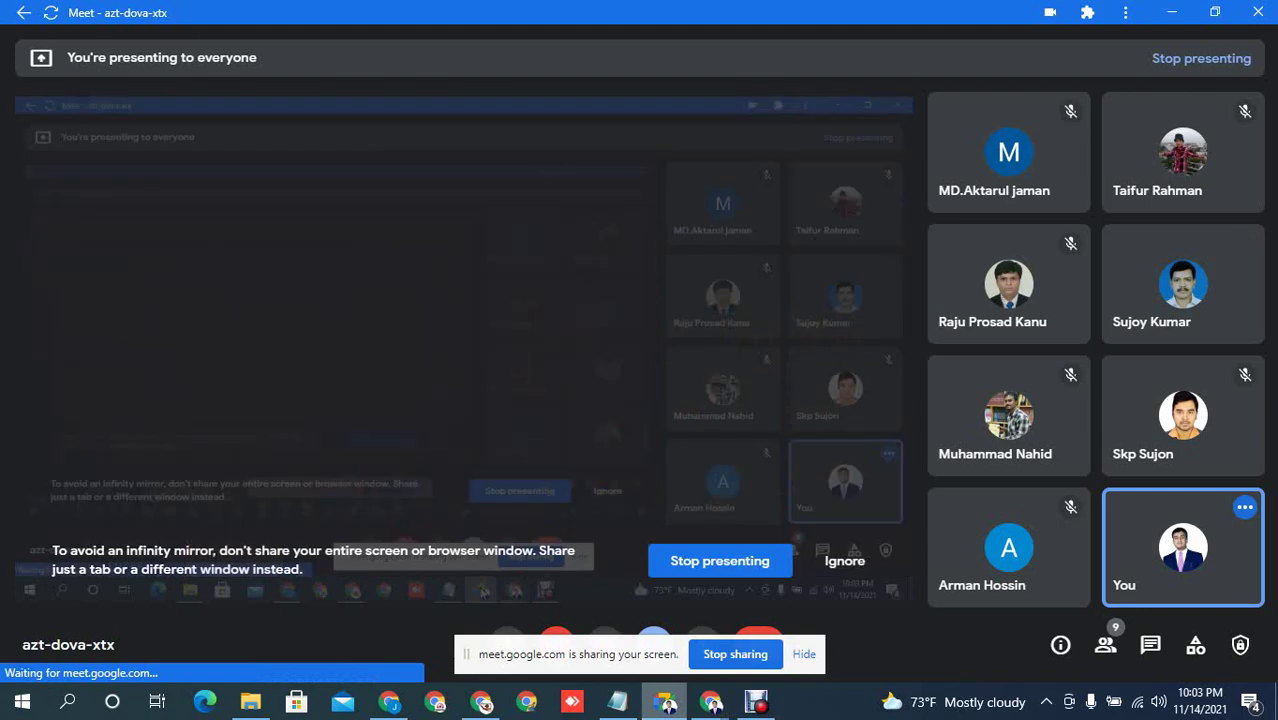
pyautogui.click(666, 702)
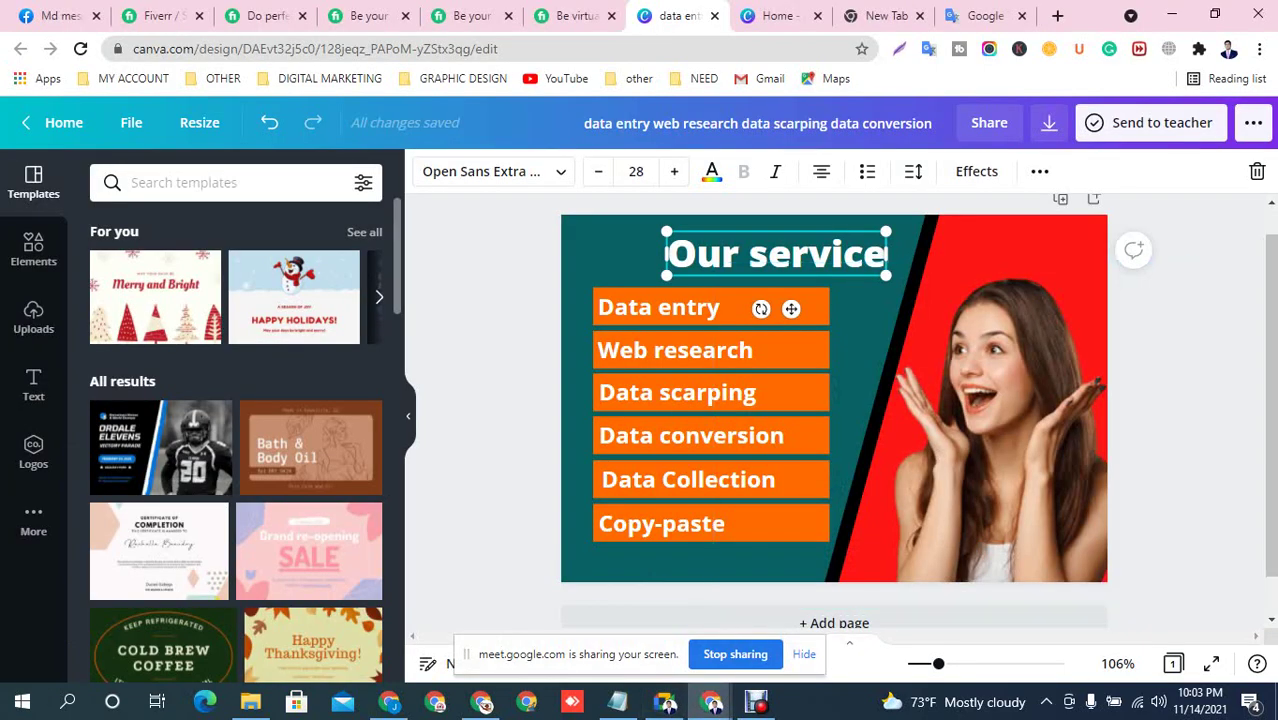
pyautogui.click(711, 171)
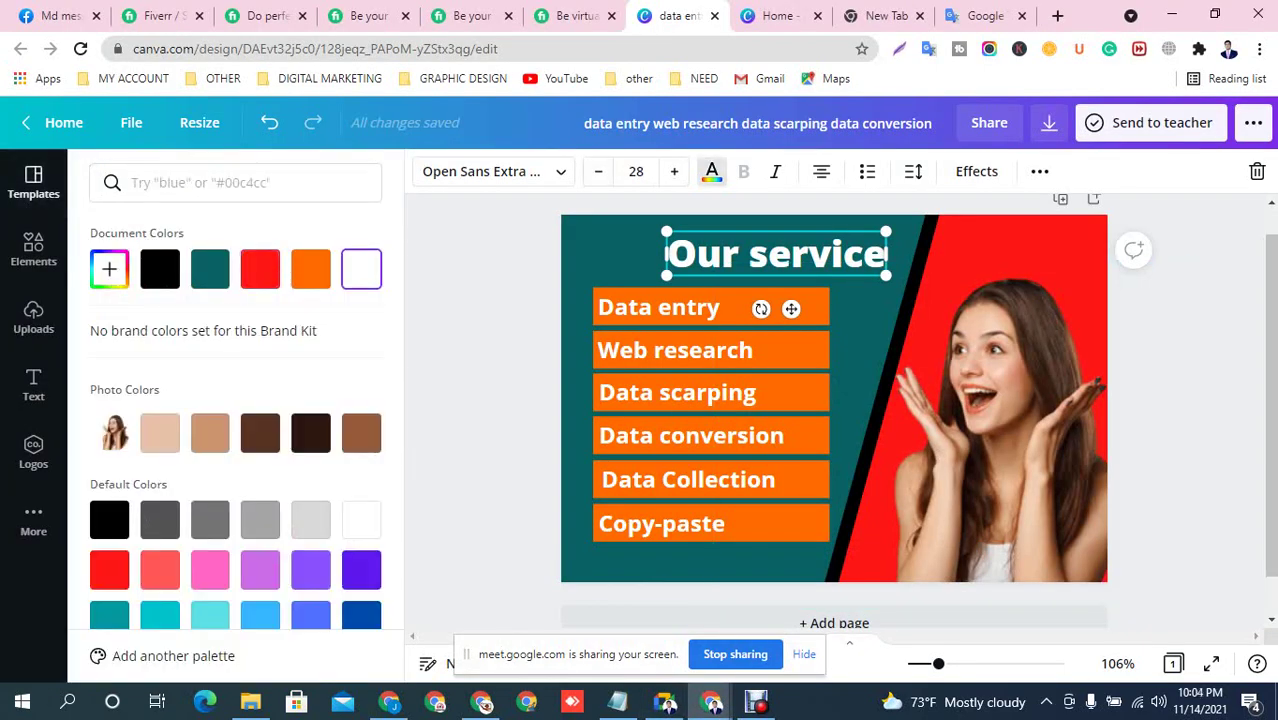
pyautogui.click(311, 269)
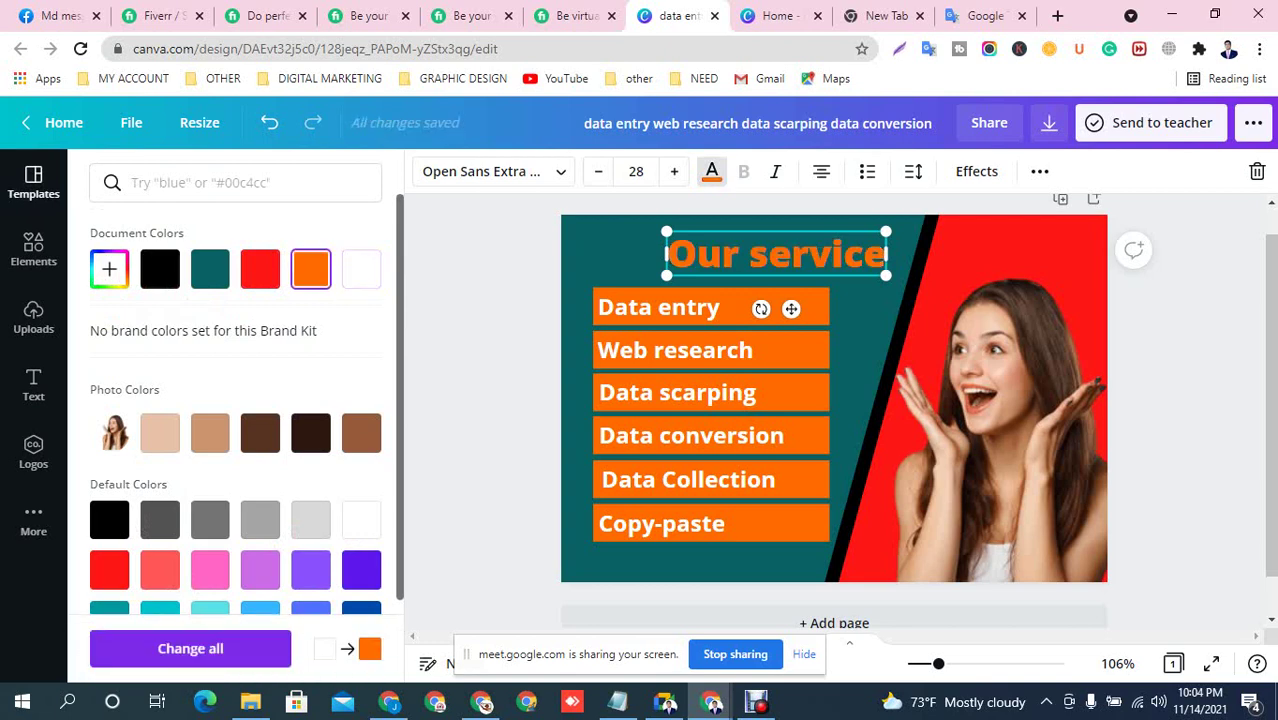
pyautogui.click(159, 268)
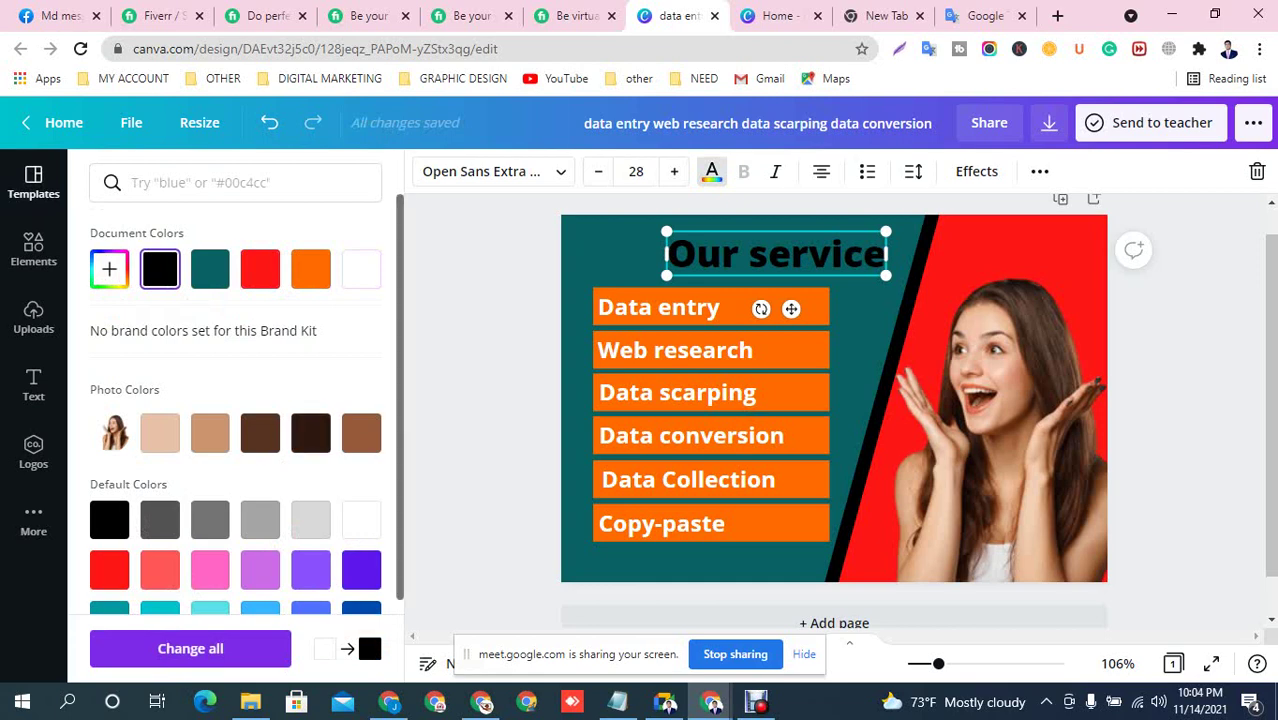
pyautogui.click(361, 268)
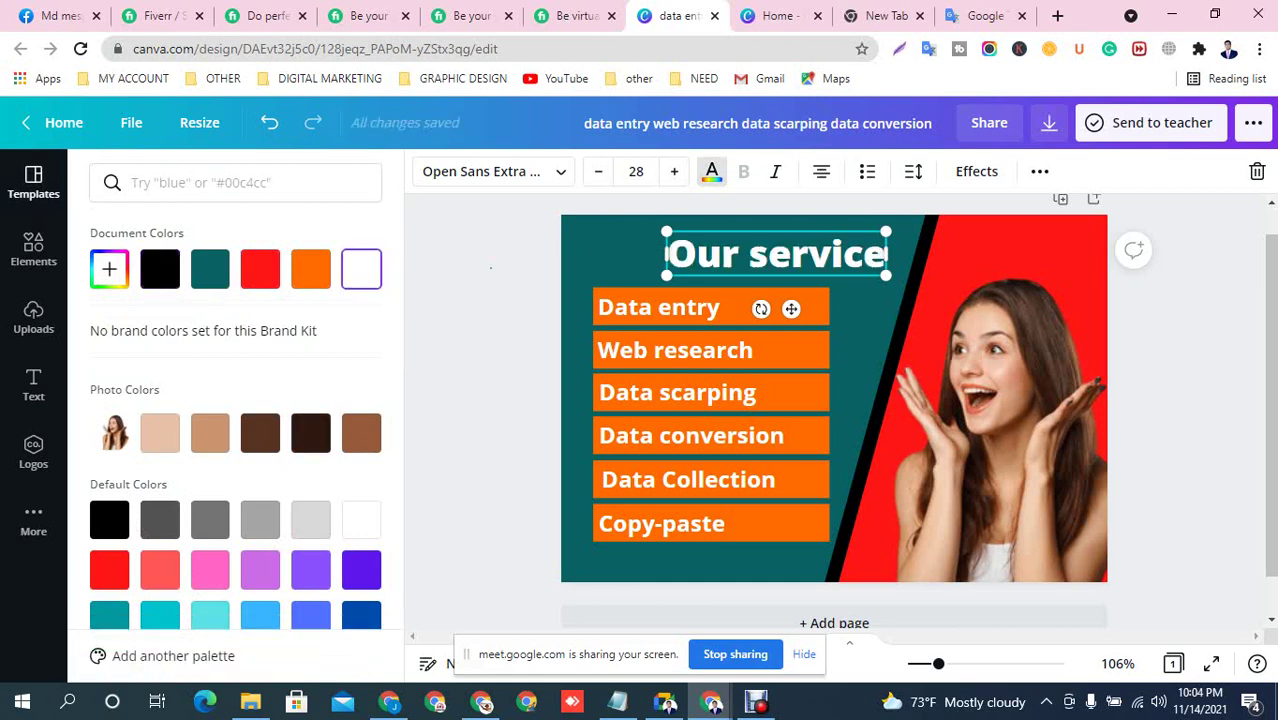
pyautogui.click(490, 268)
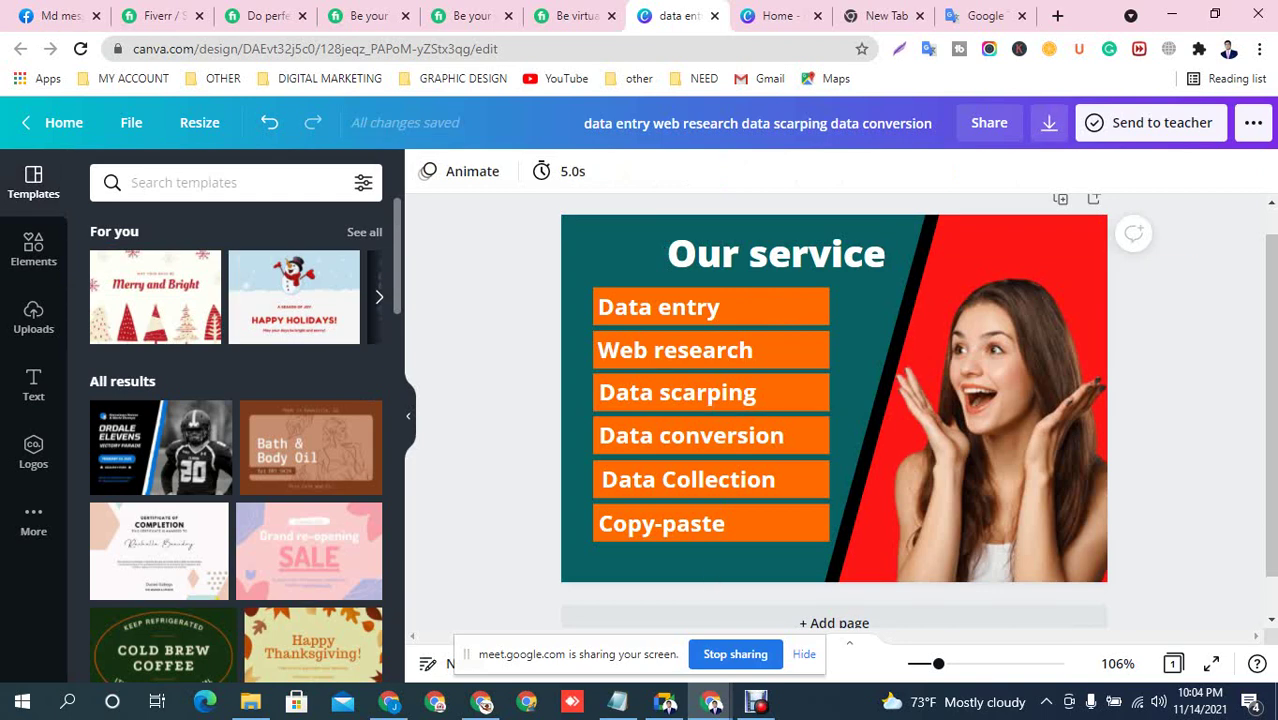
# Download the finished design as a 550 × 370 px PNG and dismiss the sharing suggestion
pyautogui.click(1048, 122)
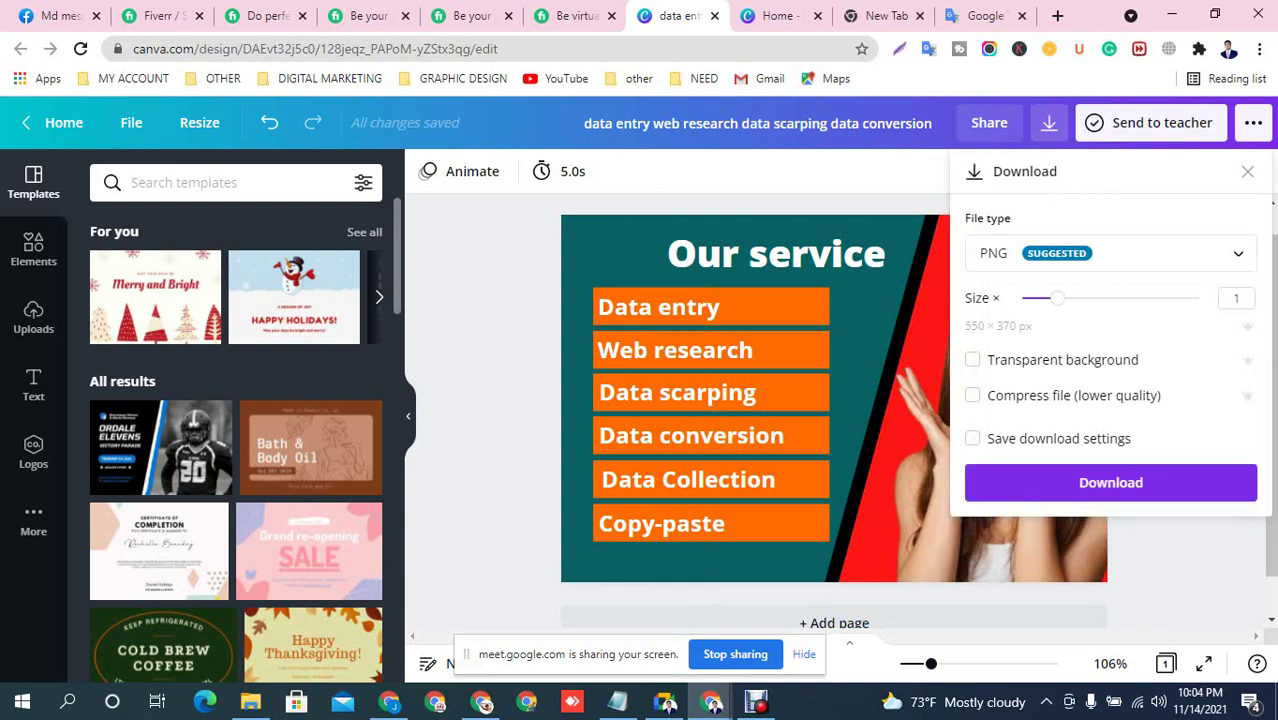
pyautogui.click(1110, 482)
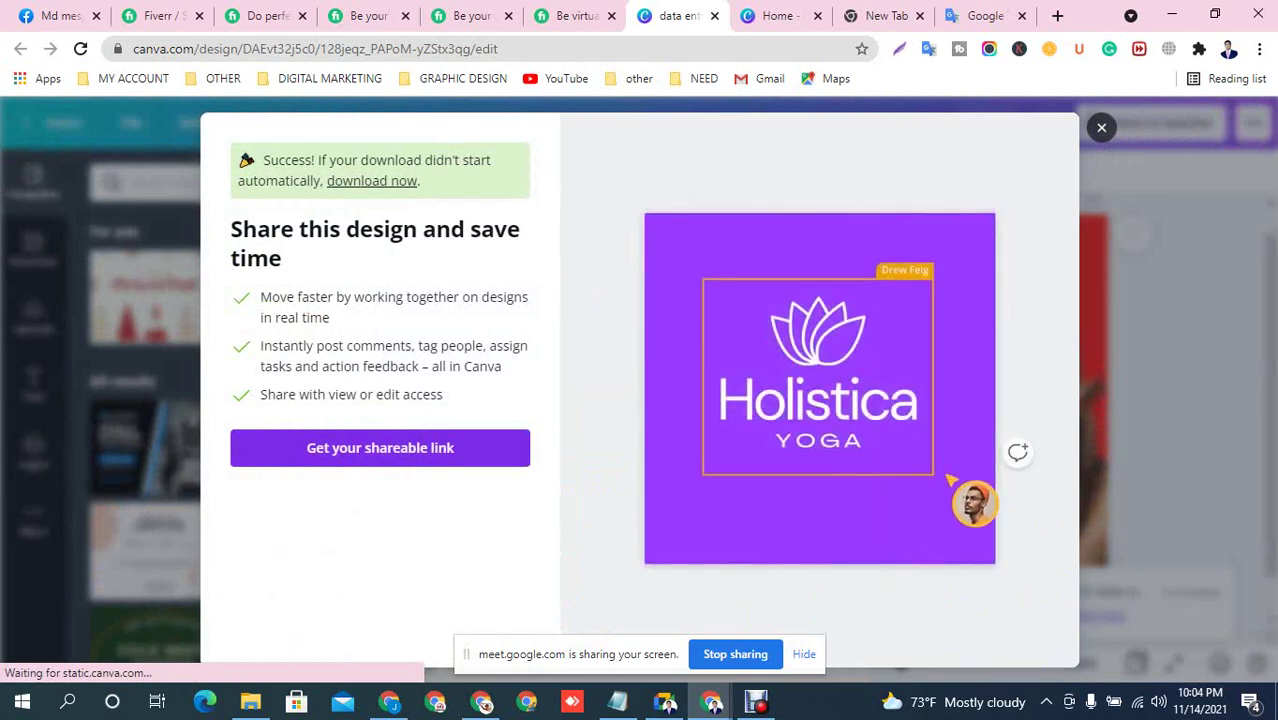
pyautogui.press('Escape')
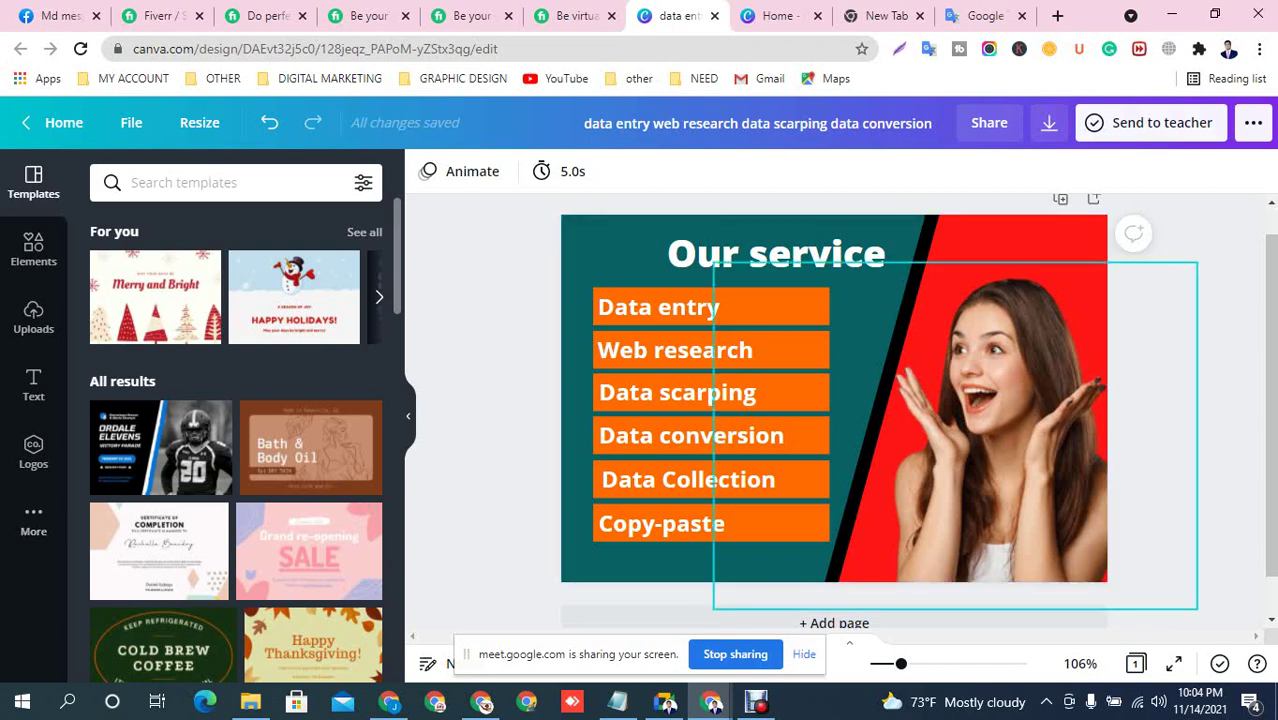
# Search Google Images for "wow" in a new browser tab and look through the pictures
pyautogui.click(1057, 16)
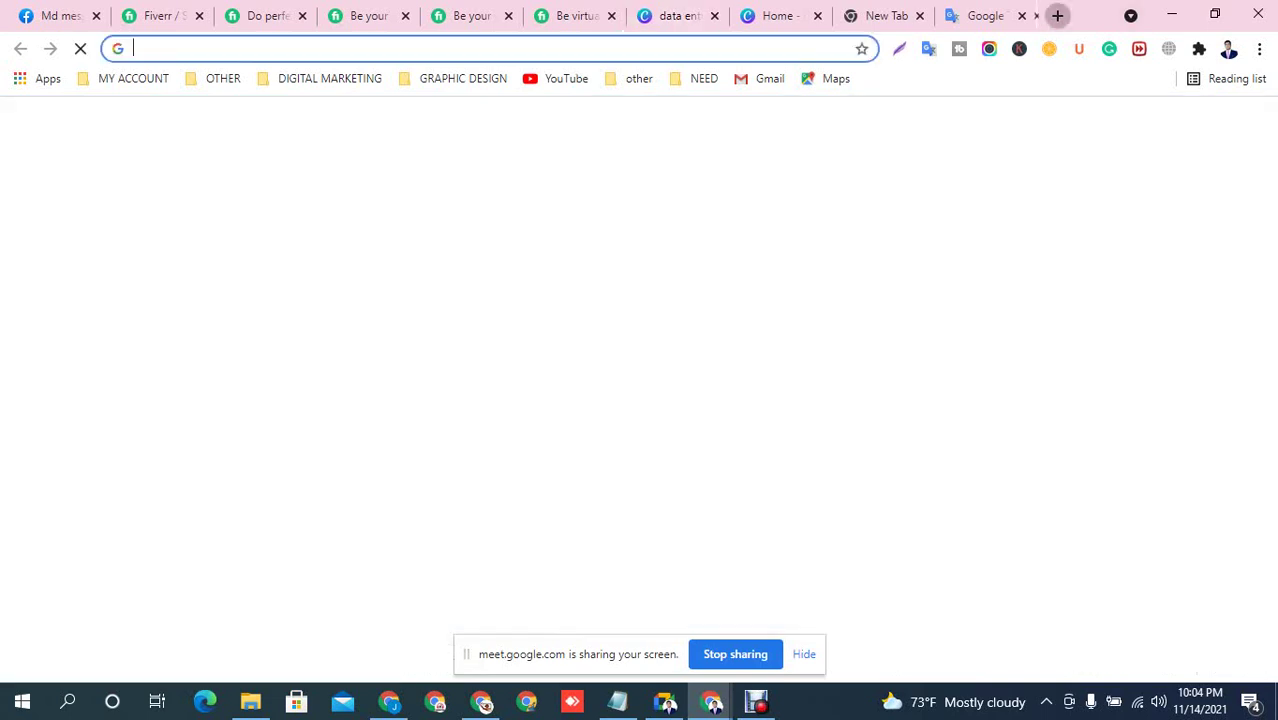
pyautogui.click(580, 393)
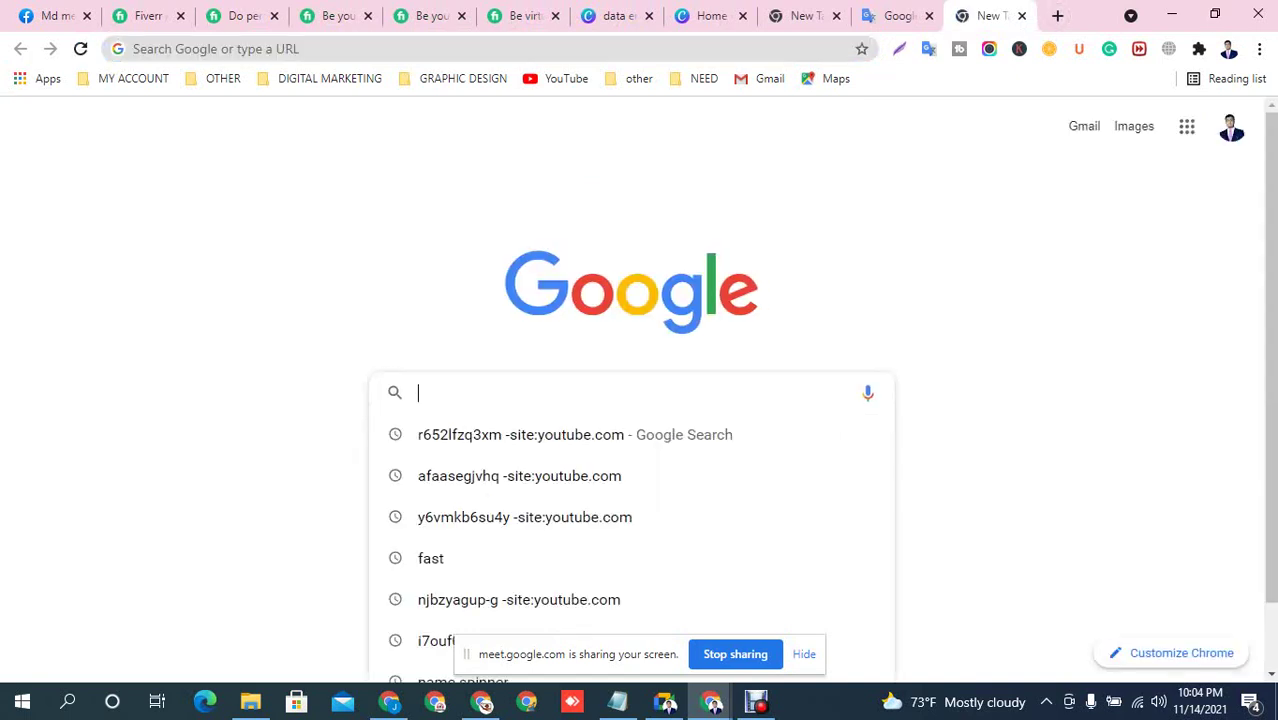
pyautogui.write('wow')
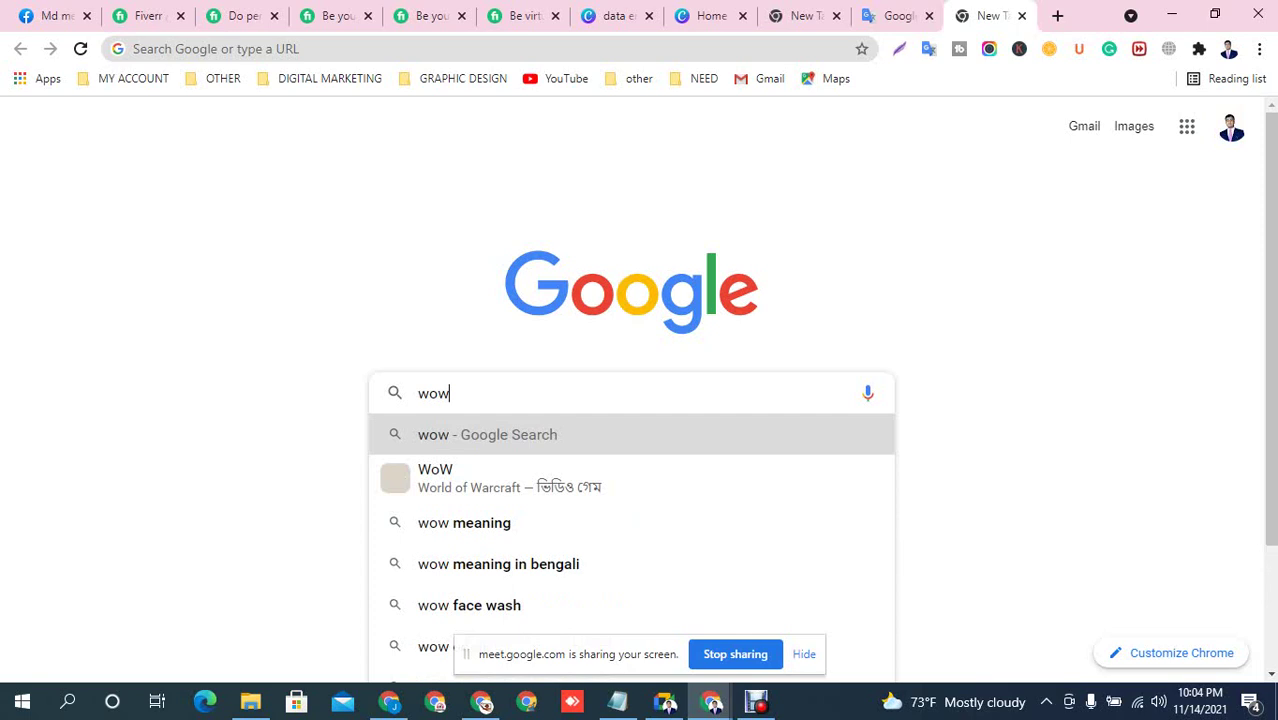
pyautogui.press('Return')
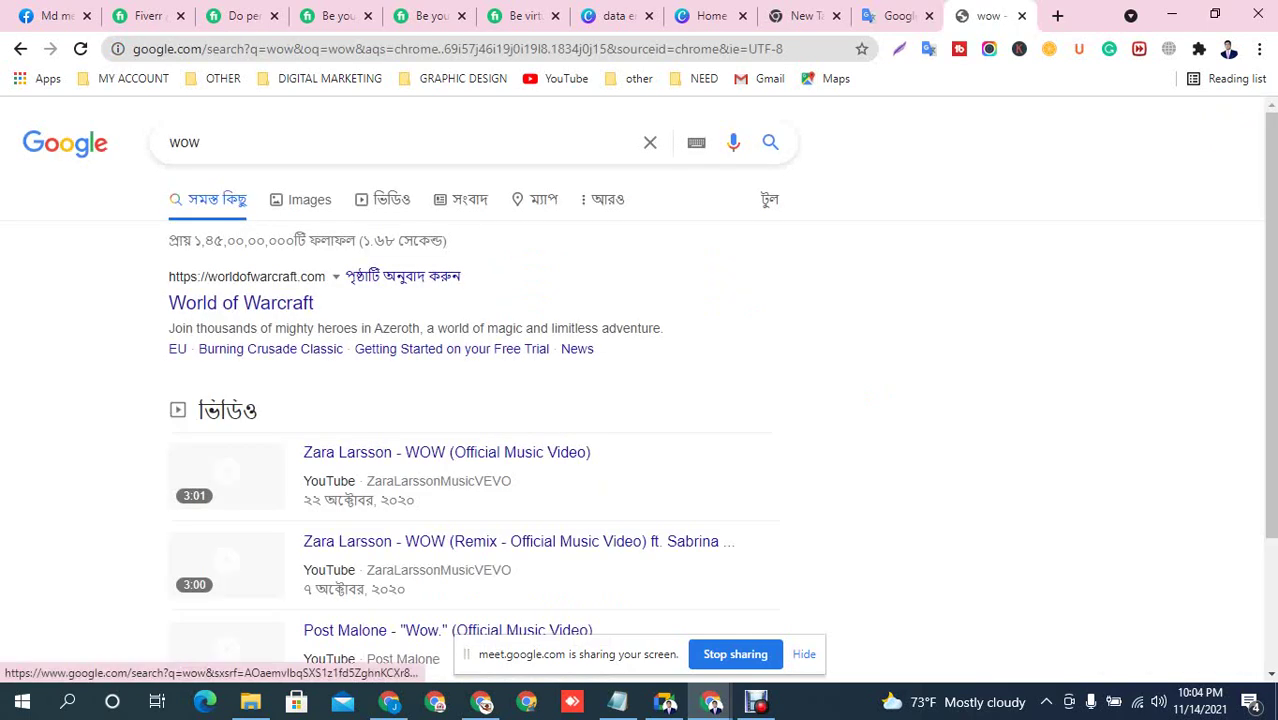
pyautogui.click(309, 199)
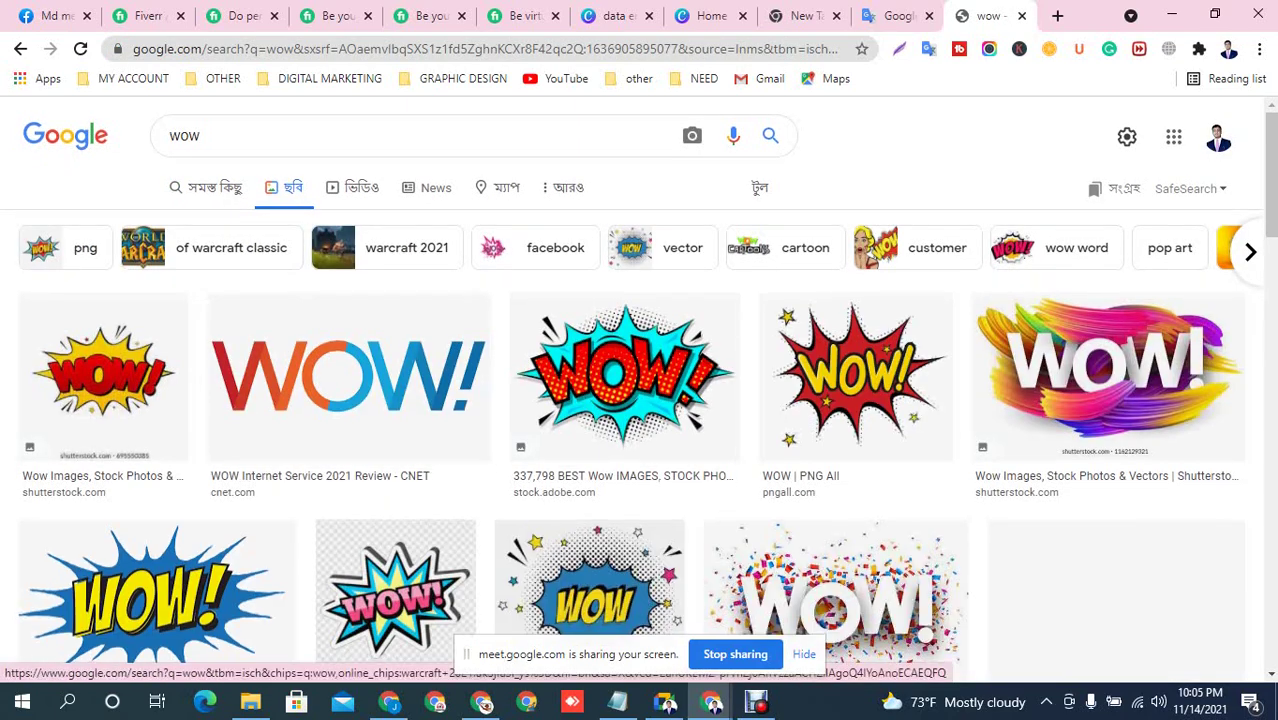
pyautogui.scroll(-4, 640, 400)
pyautogui.scroll(-3, 640, 400)
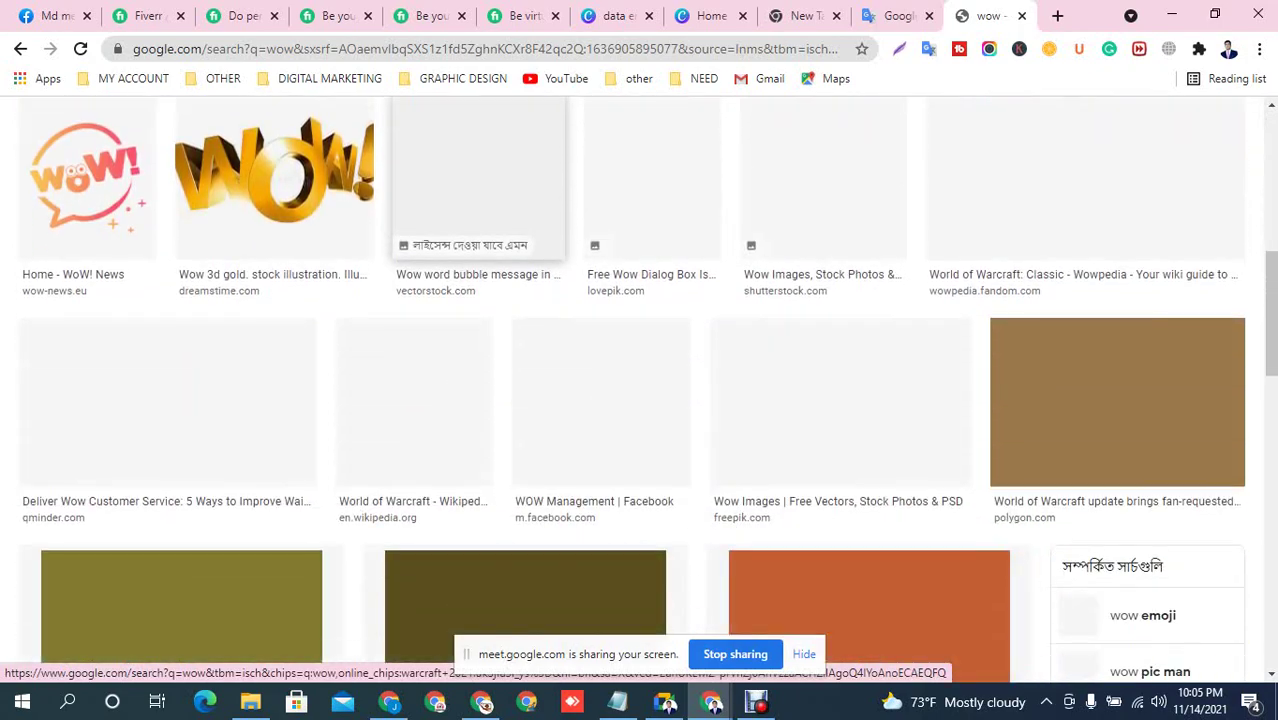
pyautogui.scroll(-3, 640, 400)
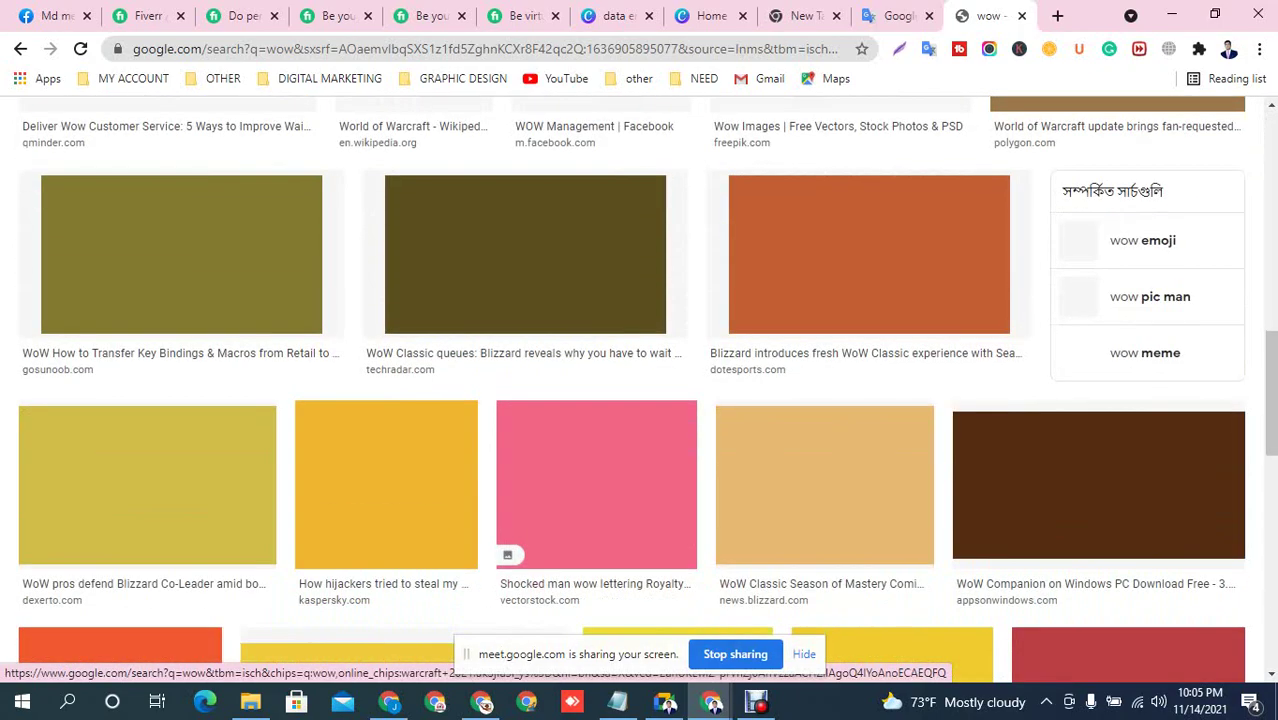
pyautogui.scroll(10, 640, 400)
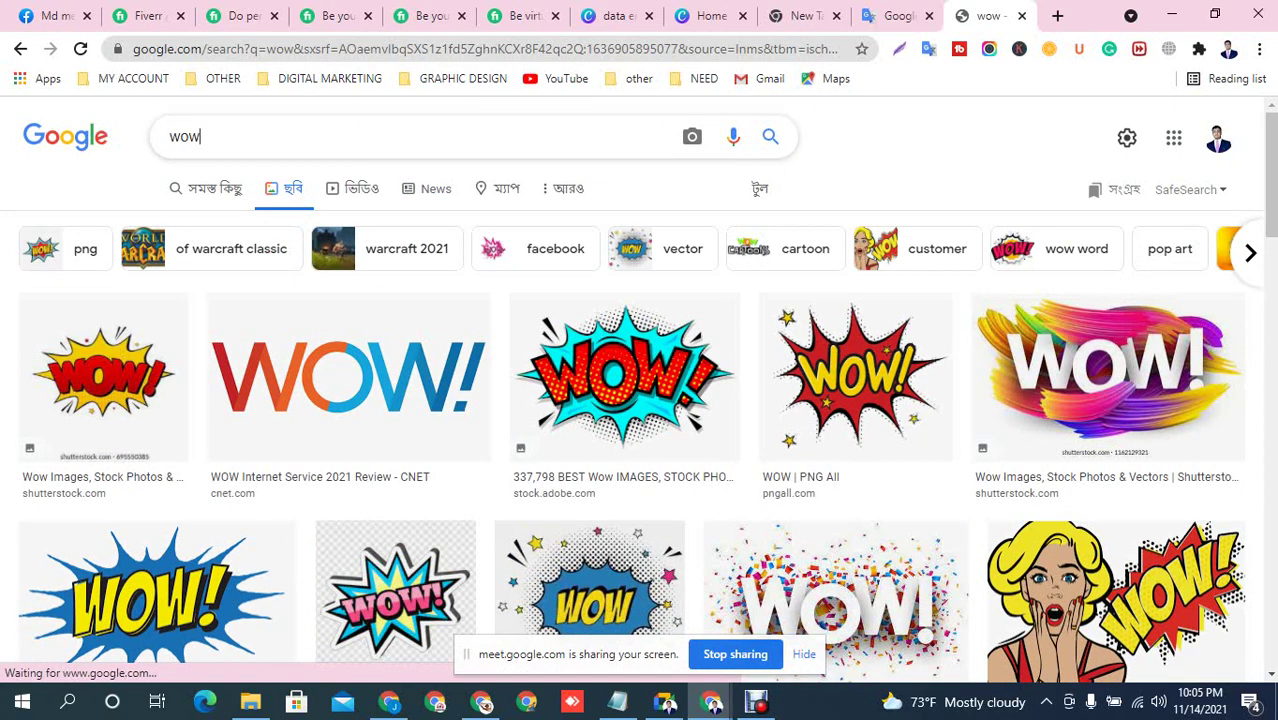
# Refine the image search to "wow surpised" and look through the photos of people with surprised expressions
pyautogui.write('sur')
pyautogui.write('pised')
pyautogui.press('Return')
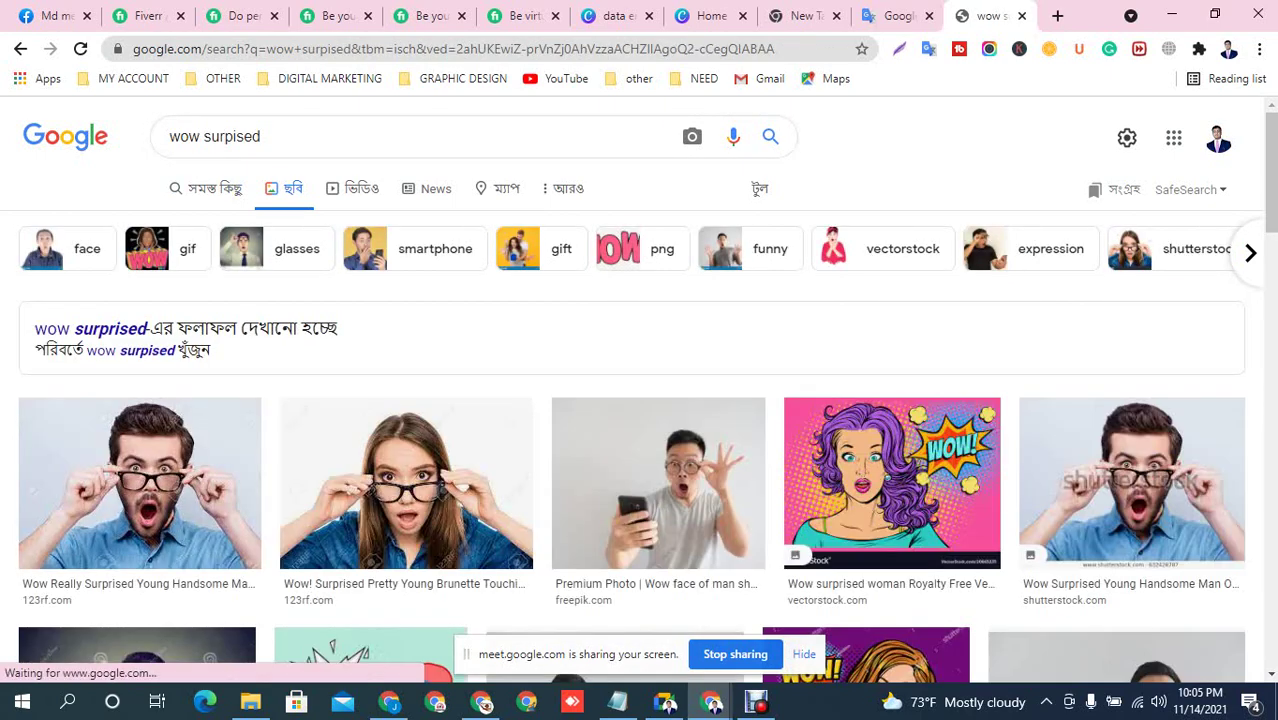
pyautogui.scroll(-2, 640, 450)
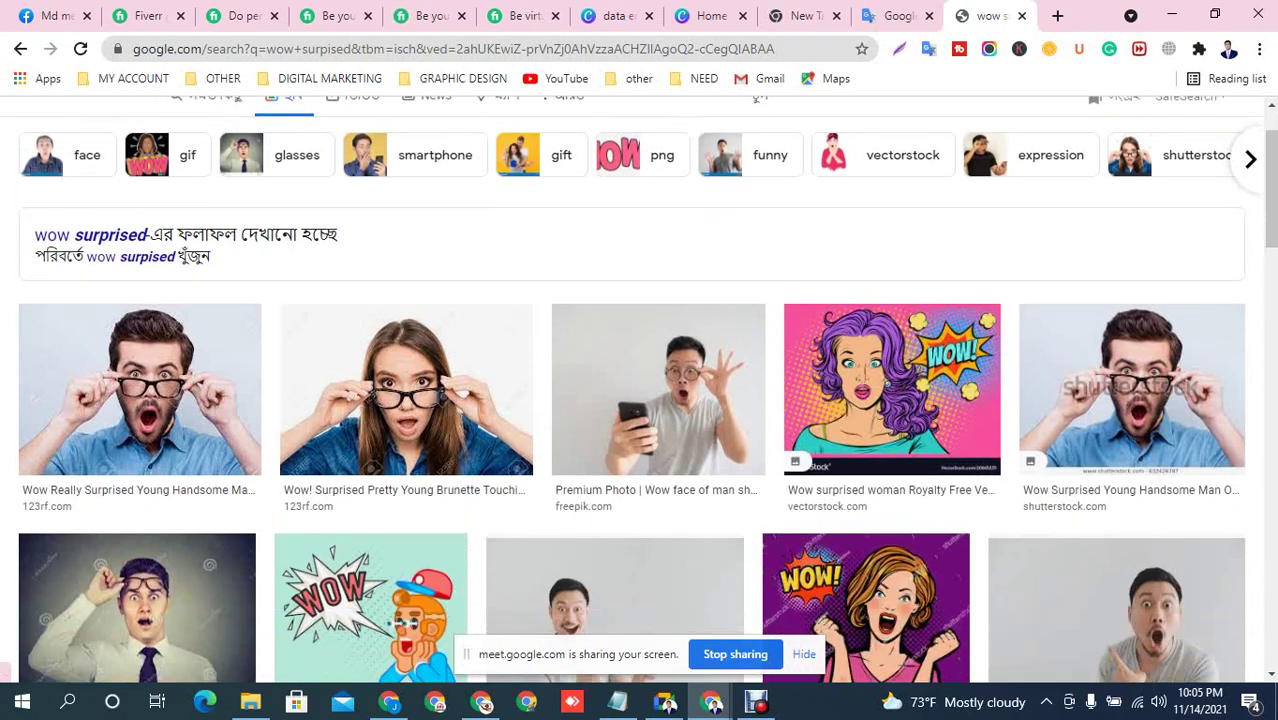
pyautogui.scroll(-4, 640, 400)
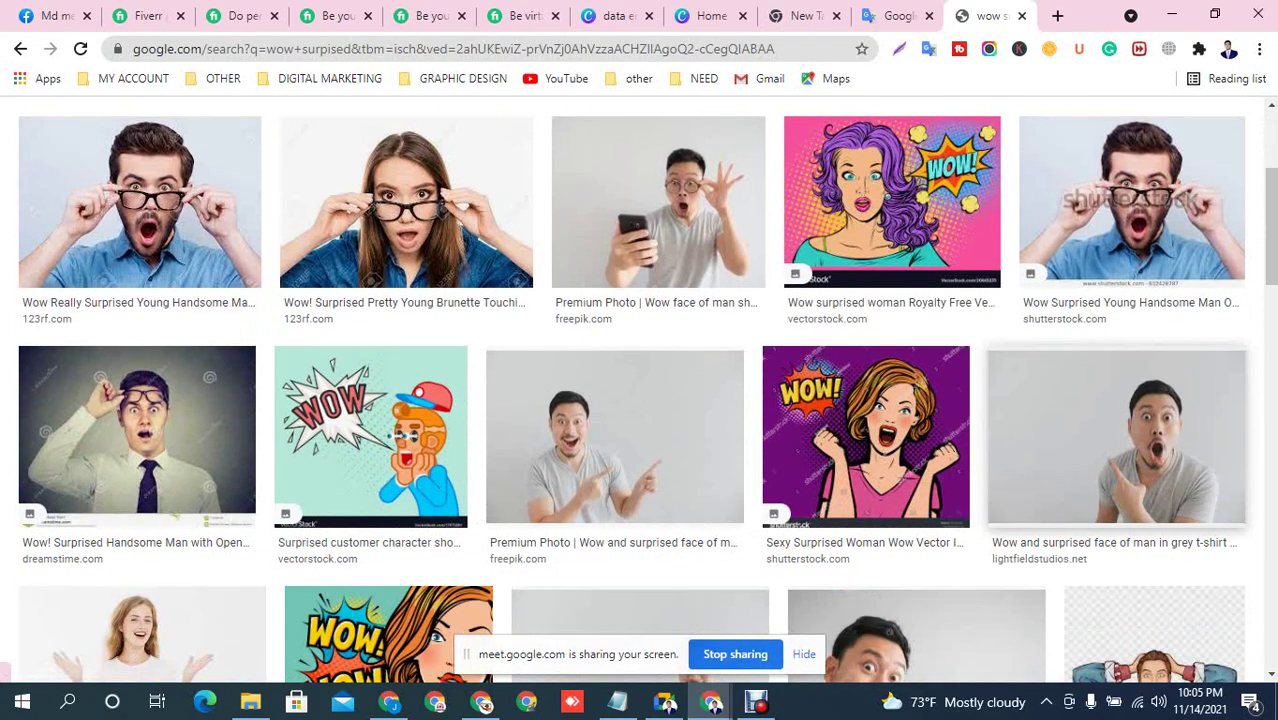
pyautogui.scroll(-7, 870, 300)
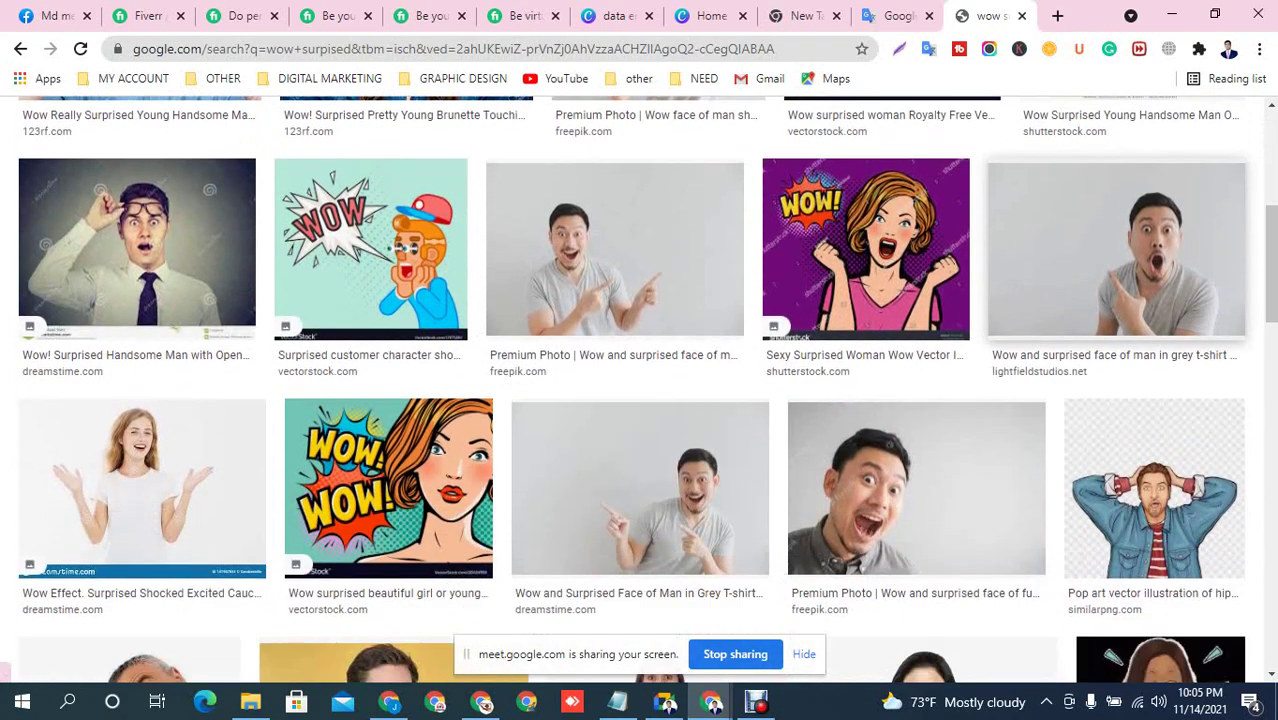
pyautogui.scroll(-1, 916, 356)
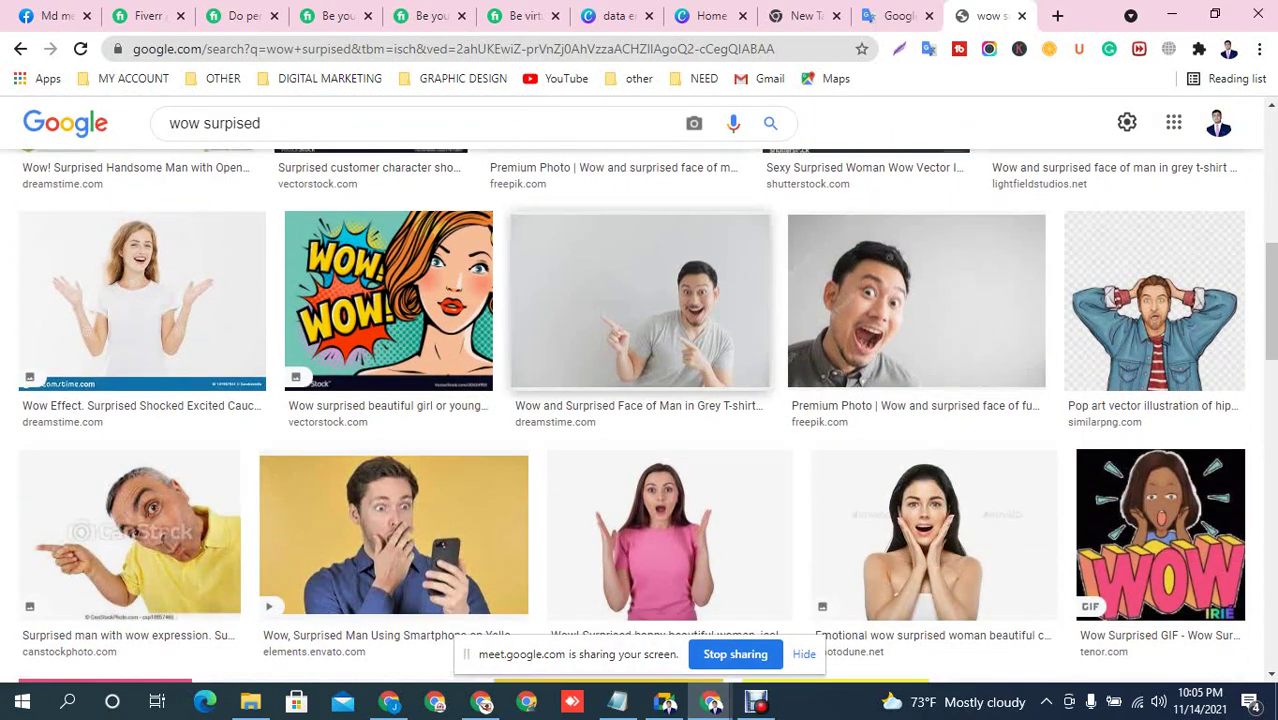
pyautogui.scroll(-4, 670, 350)
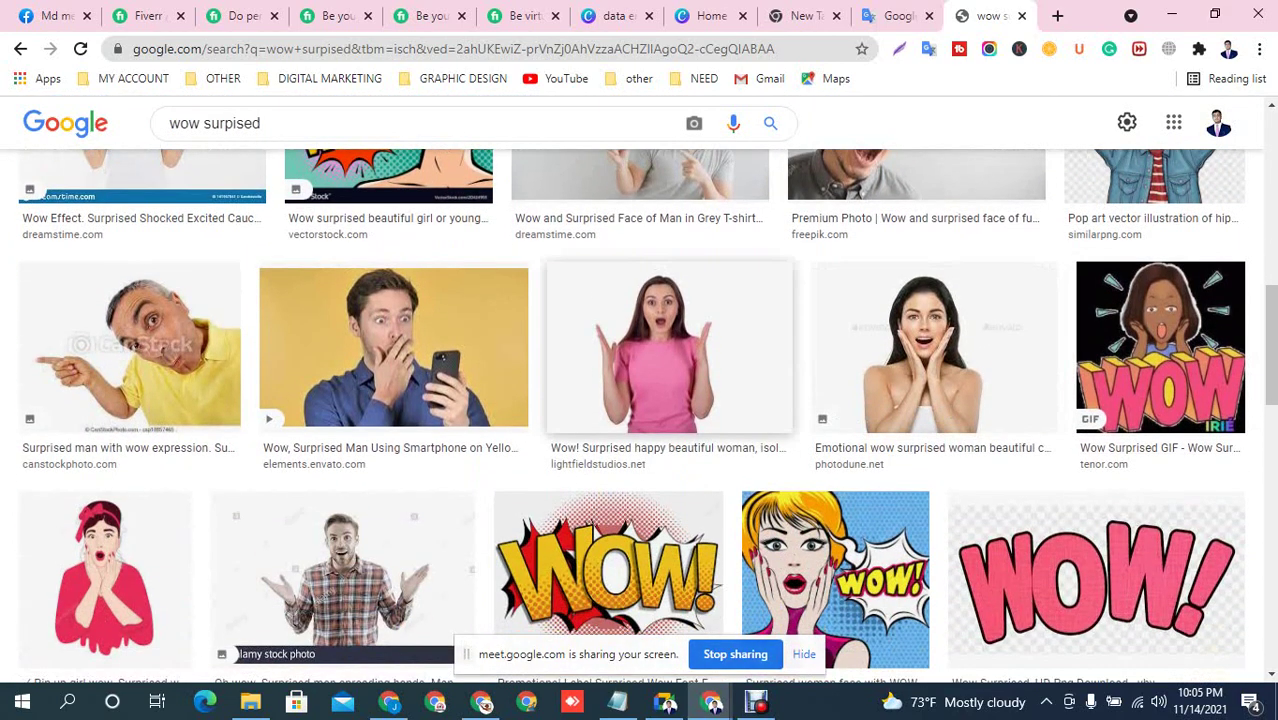
# Preview the photo of the surprised woman in a pink T-shirt and compare it with the related and surrounding images
pyautogui.click(670, 347)
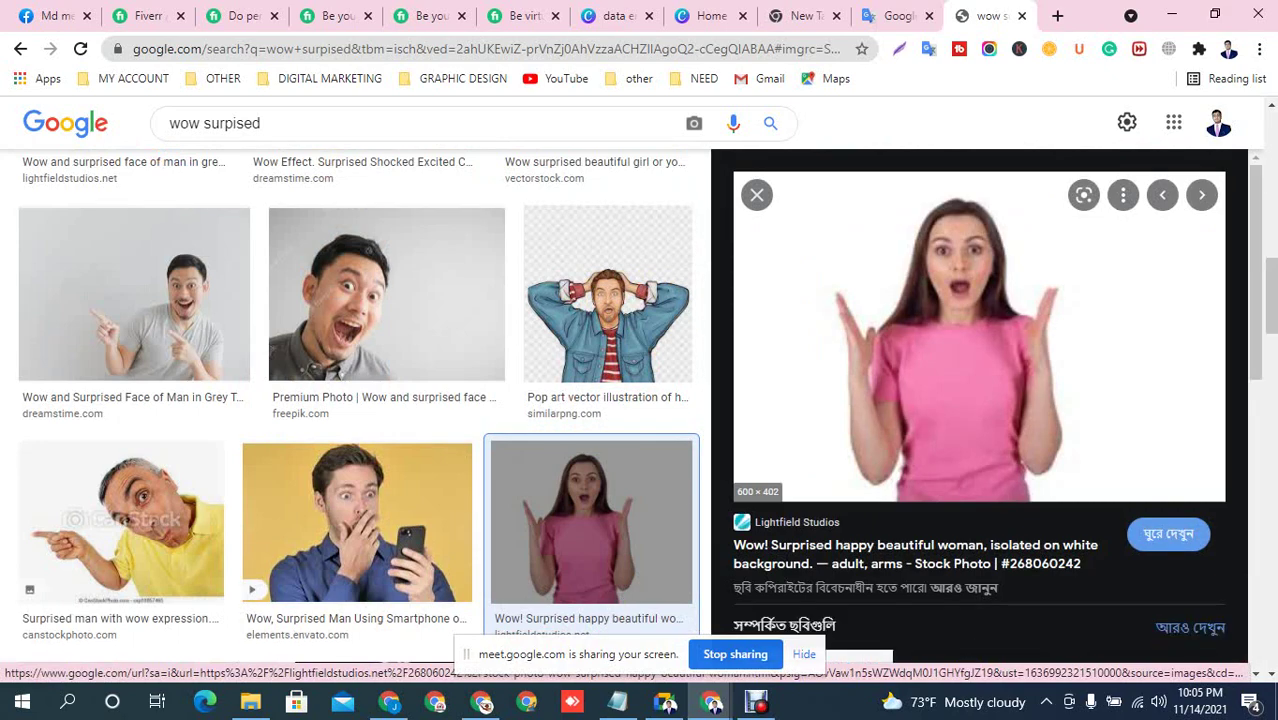
pyautogui.scroll(-3, 979, 400)
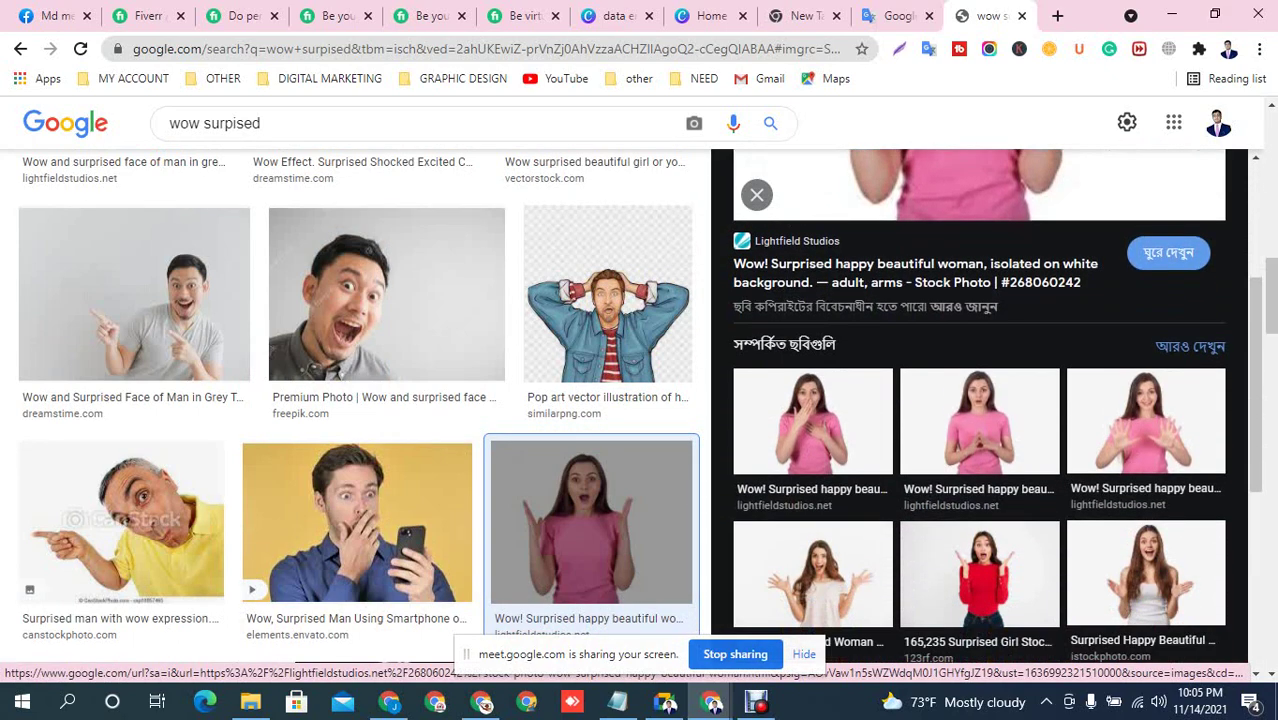
pyautogui.scroll(3, 979, 400)
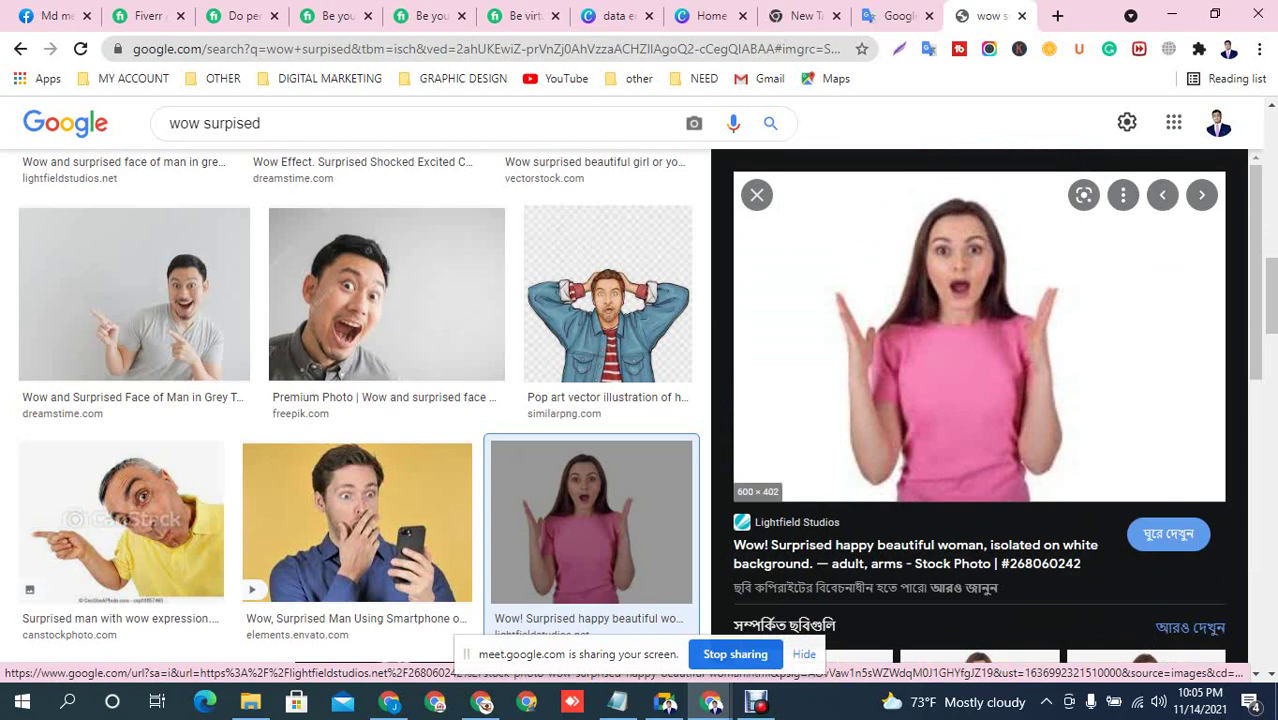
pyautogui.scroll(-3, 360, 400)
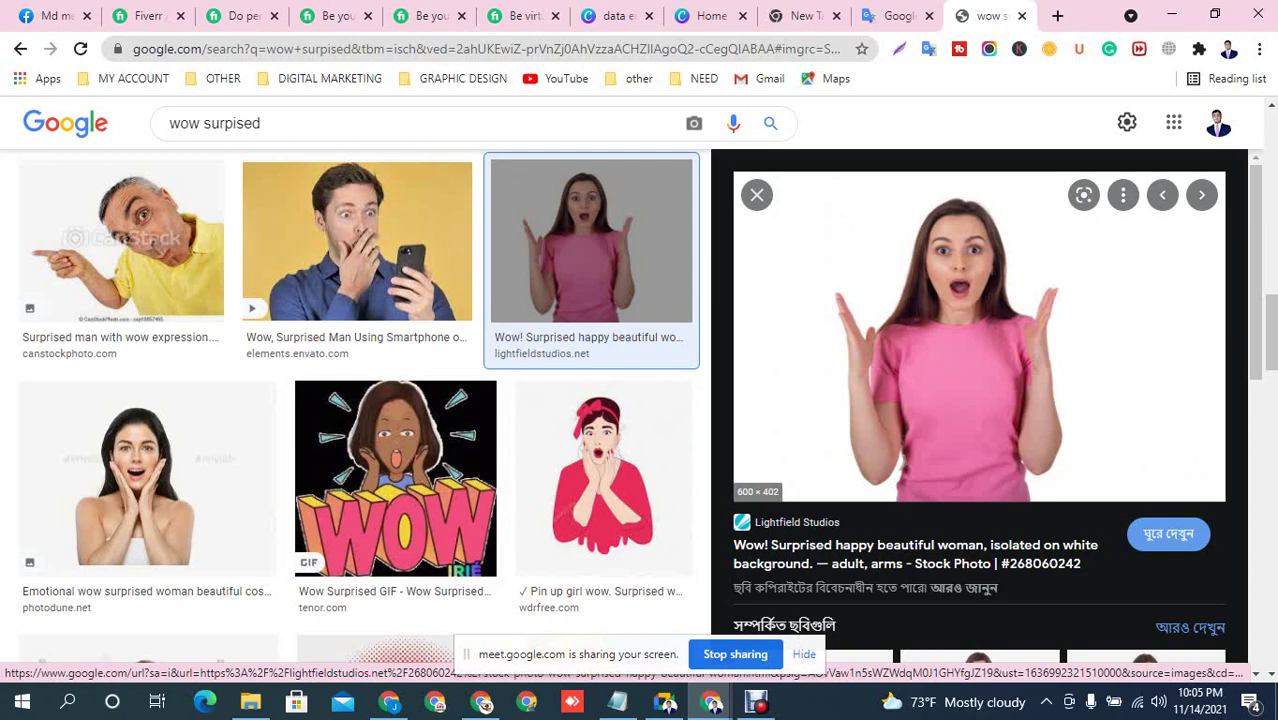
pyautogui.scroll(2, 360, 400)
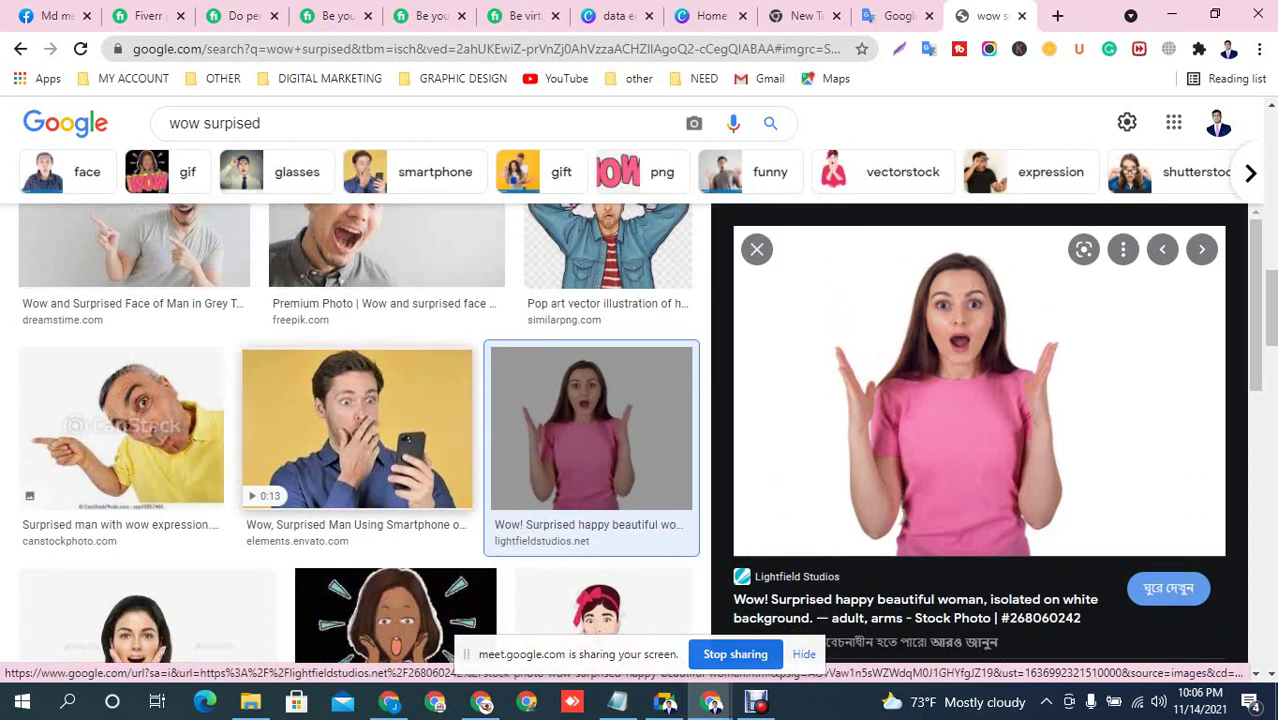
pyautogui.scroll(-8, 360, 400)
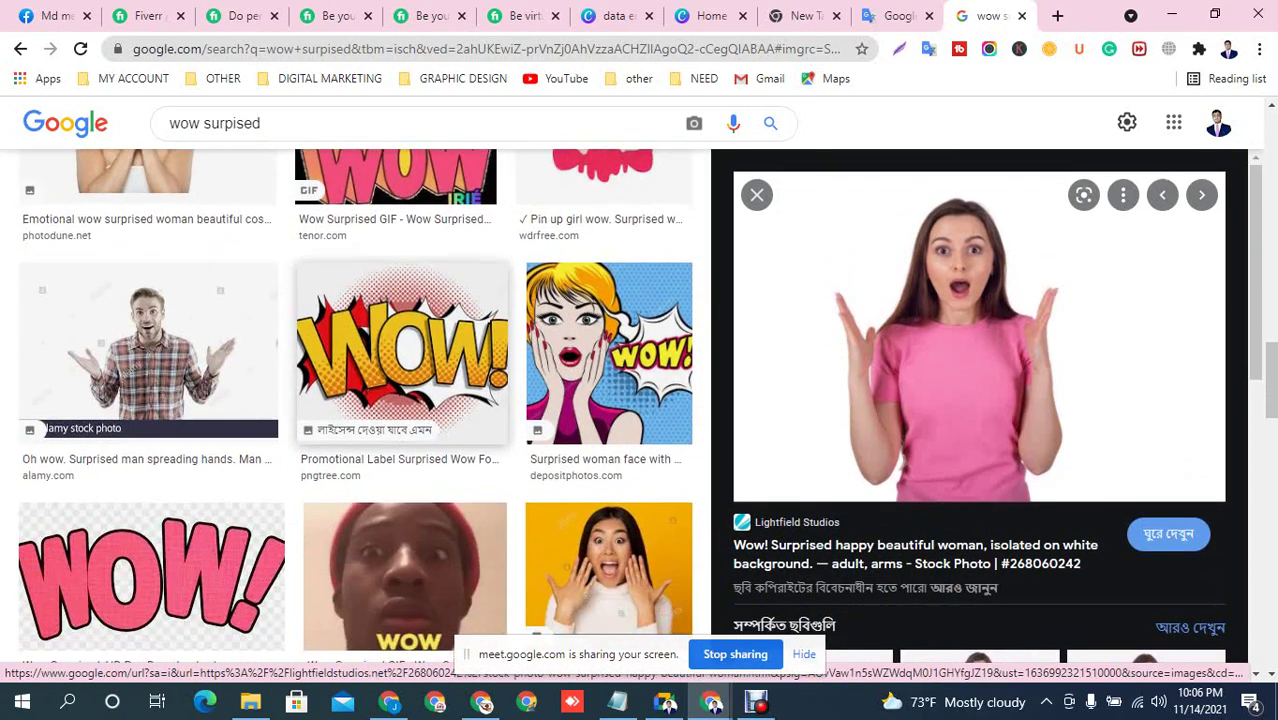
pyautogui.scroll(-7, 355, 400)
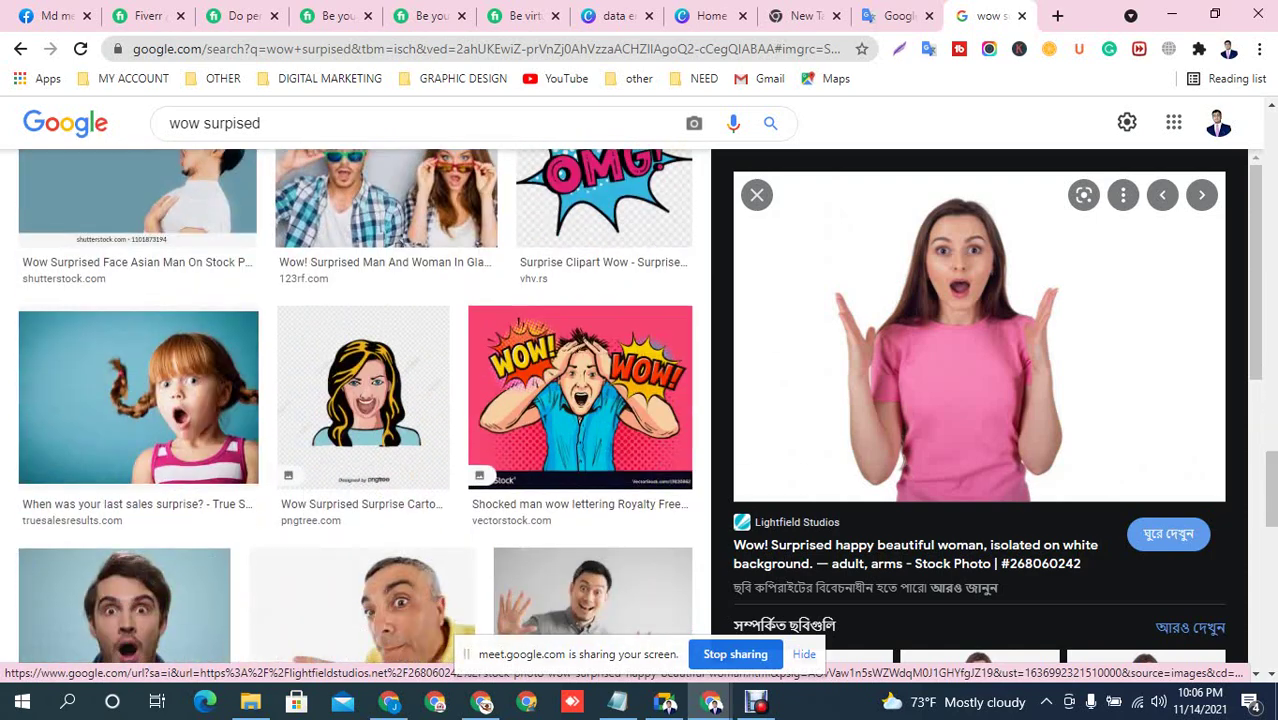
pyautogui.scroll(-2, 355, 400)
pyautogui.scroll(1, 355, 400)
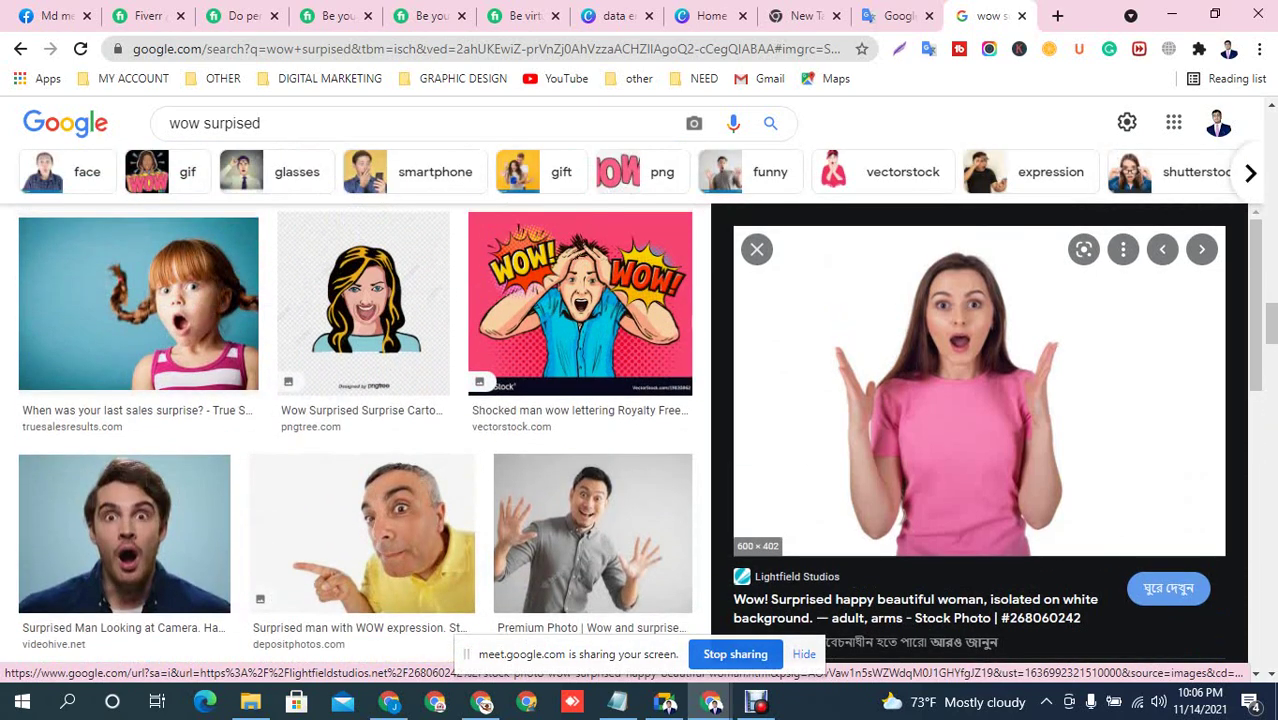
# Save the previewed photo of the surprised woman in the pink T-shirt to the Downloads folder as a JPEG
pyautogui.rightClick(948, 299)
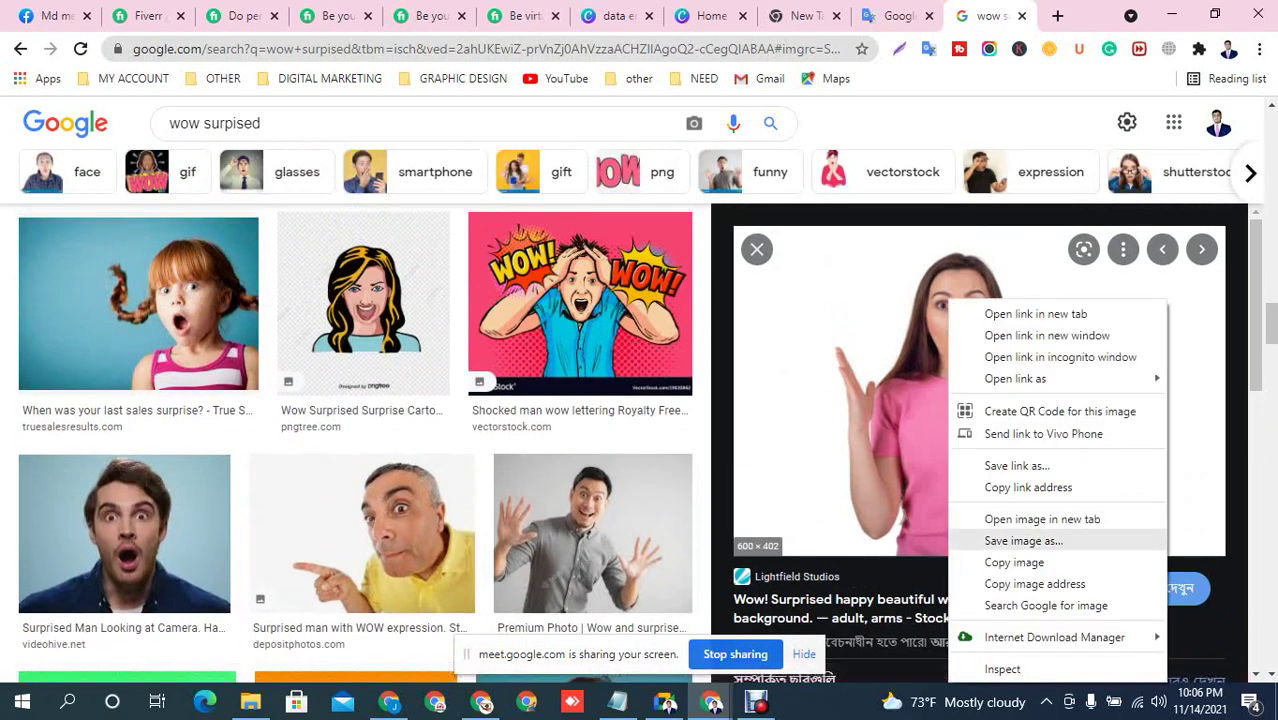
pyautogui.click(1023, 540)
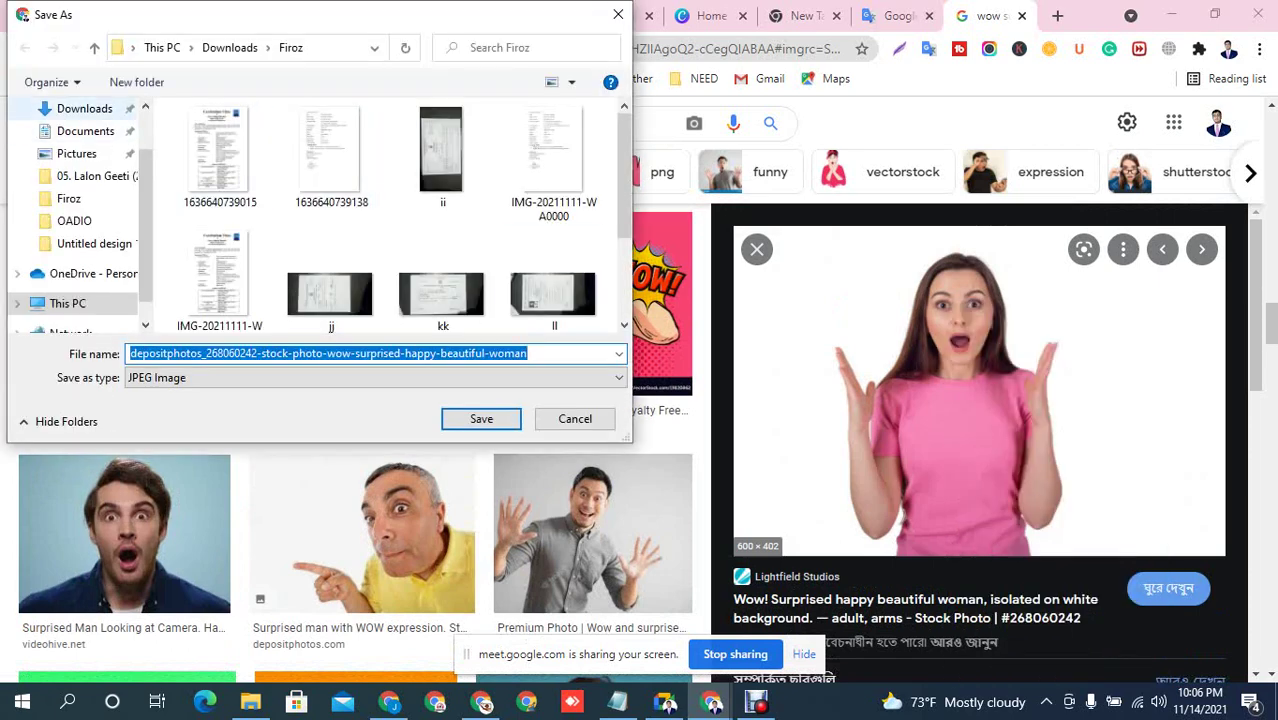
pyautogui.click(84, 109)
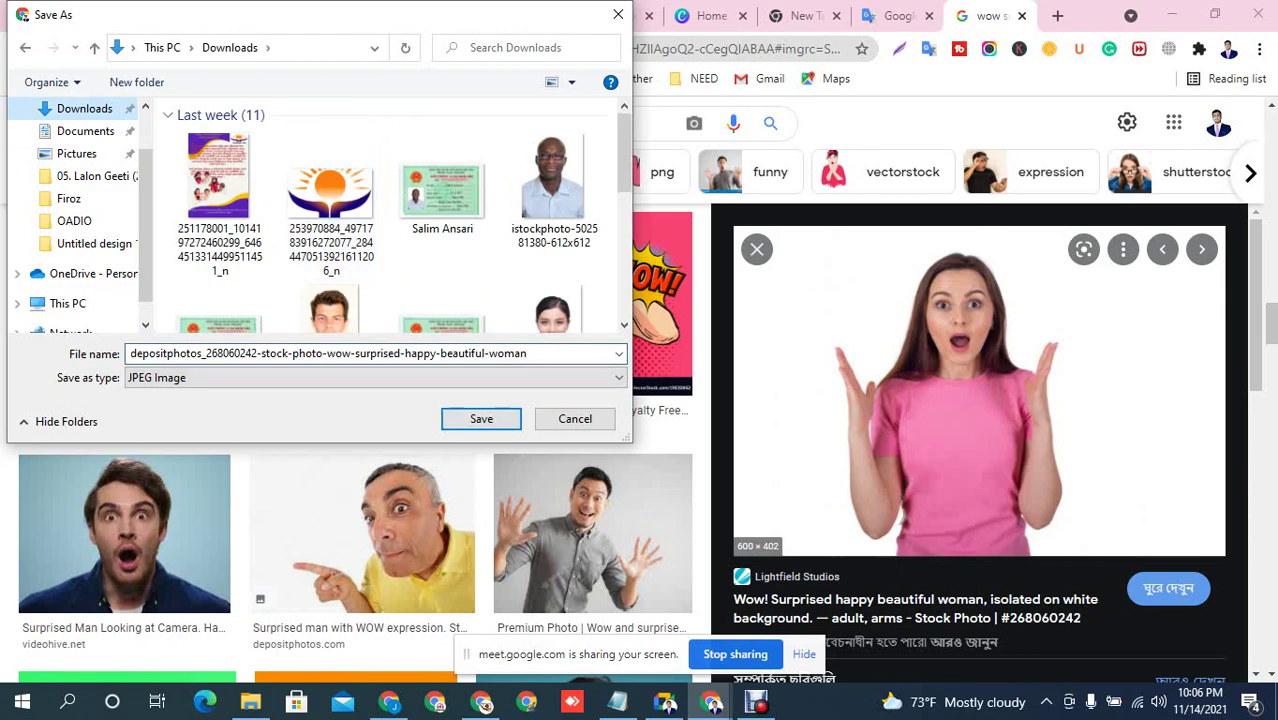
pyautogui.click(481, 419)
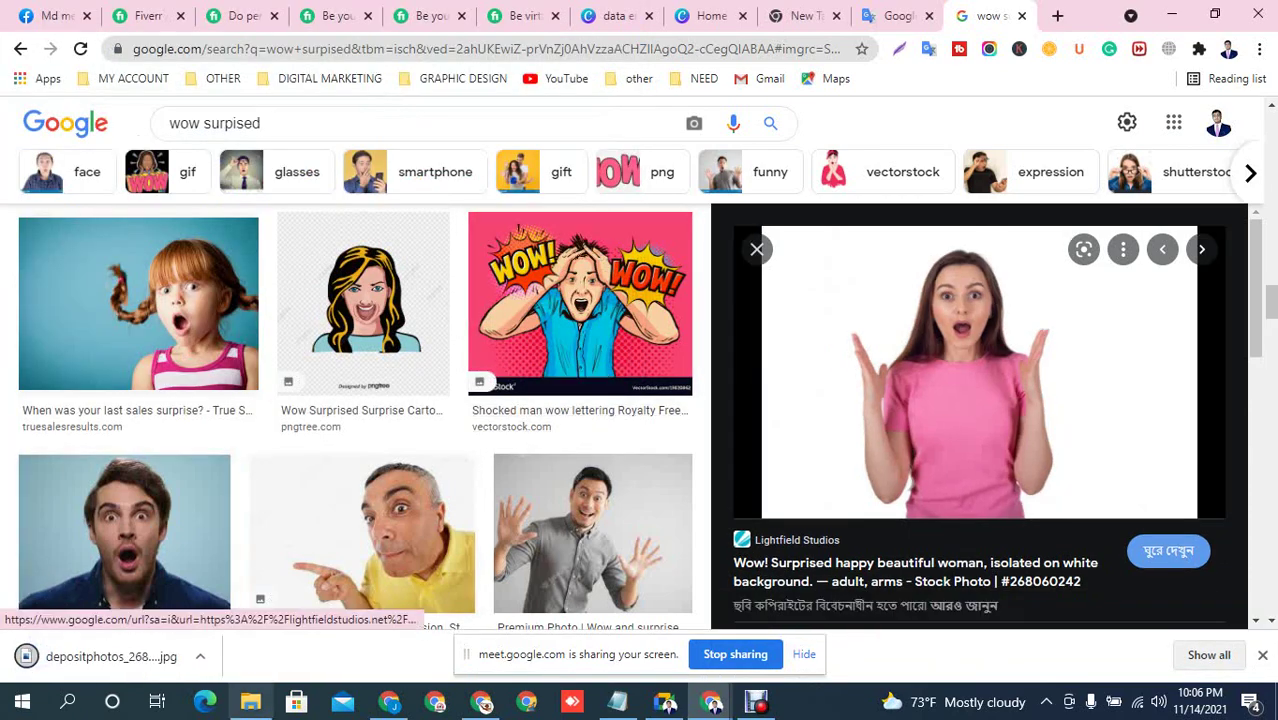
# Check the saved woman photo from the Downloads folder in the image viewer, then return to the browser
pyautogui.click(250, 701)
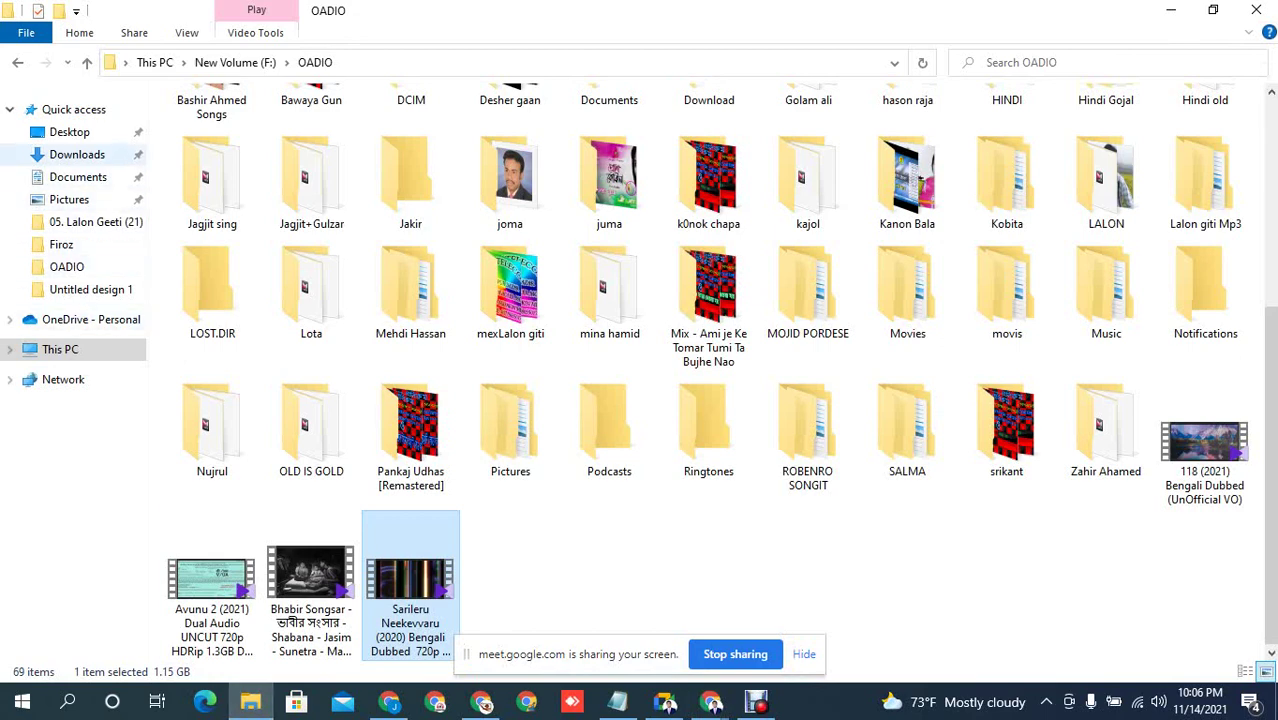
pyautogui.click(77, 154)
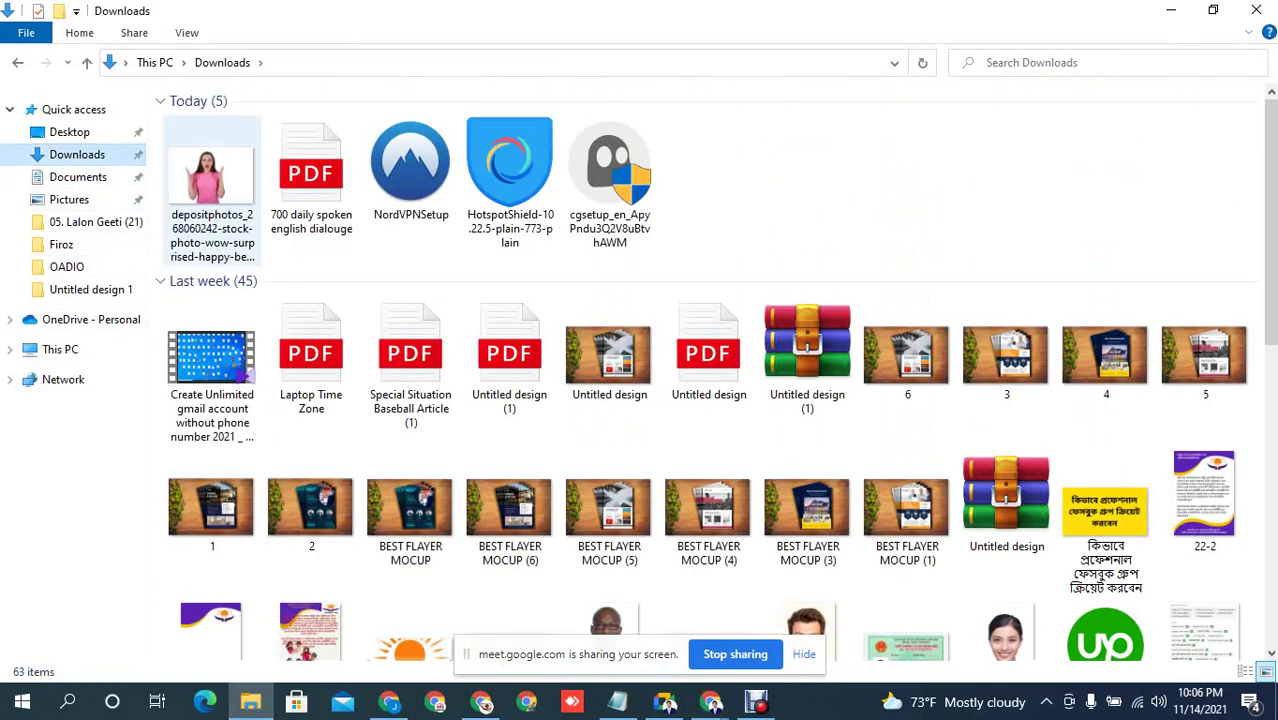
pyautogui.press('Return')
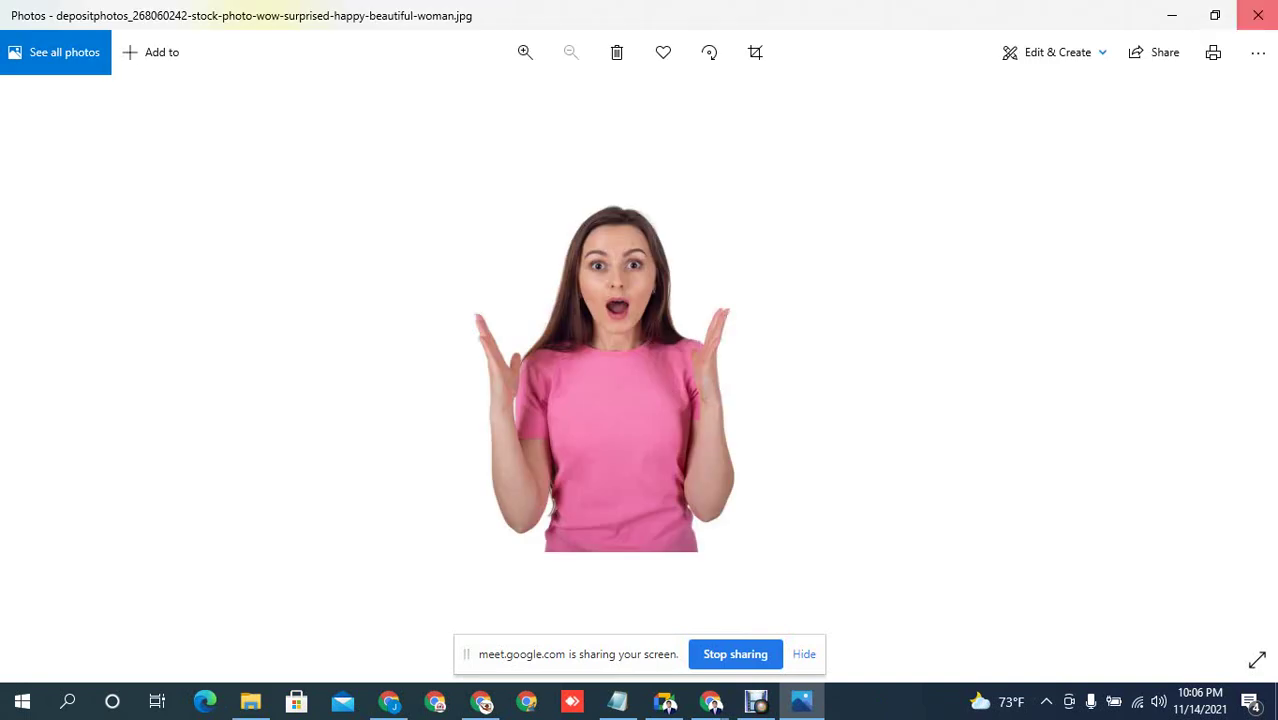
pyautogui.click(1257, 15)
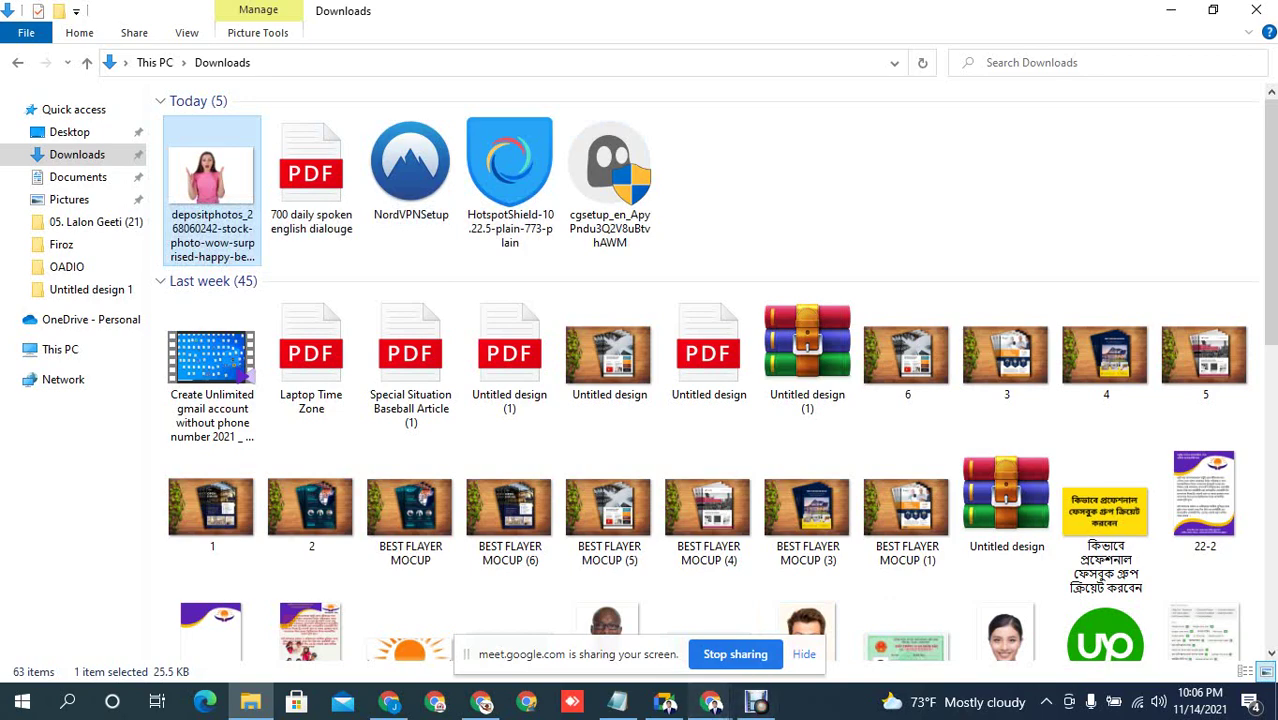
pyautogui.moveTo(711, 702)
pyautogui.click(606, 625)
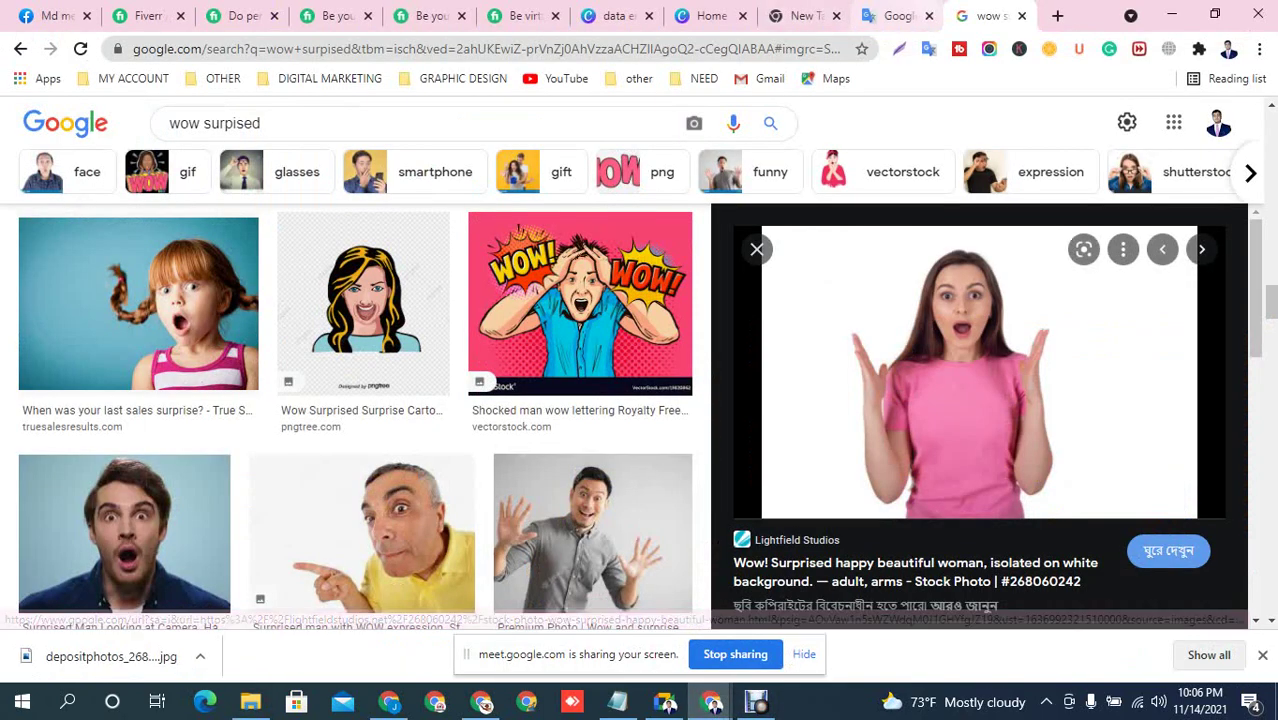
# Try to open the InPixio Remove Background site from the bookmarked background removers
pyautogui.click(462, 78)
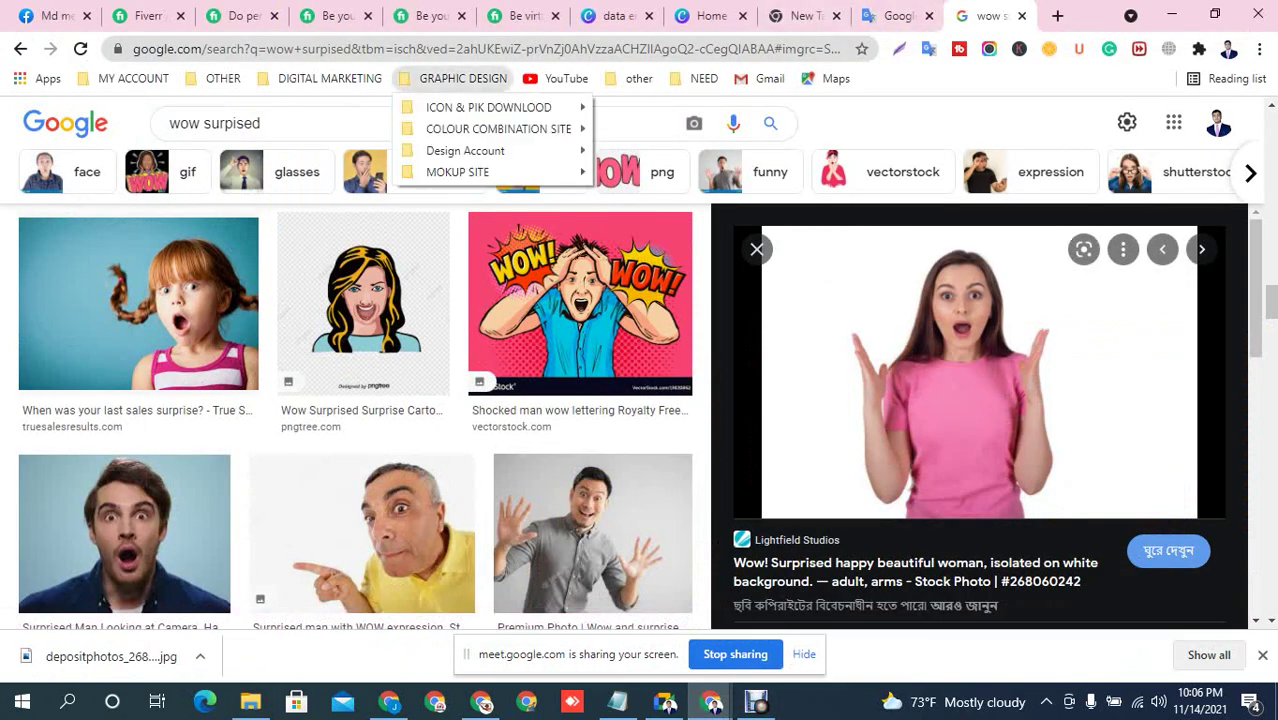
pyautogui.moveTo(639, 78)
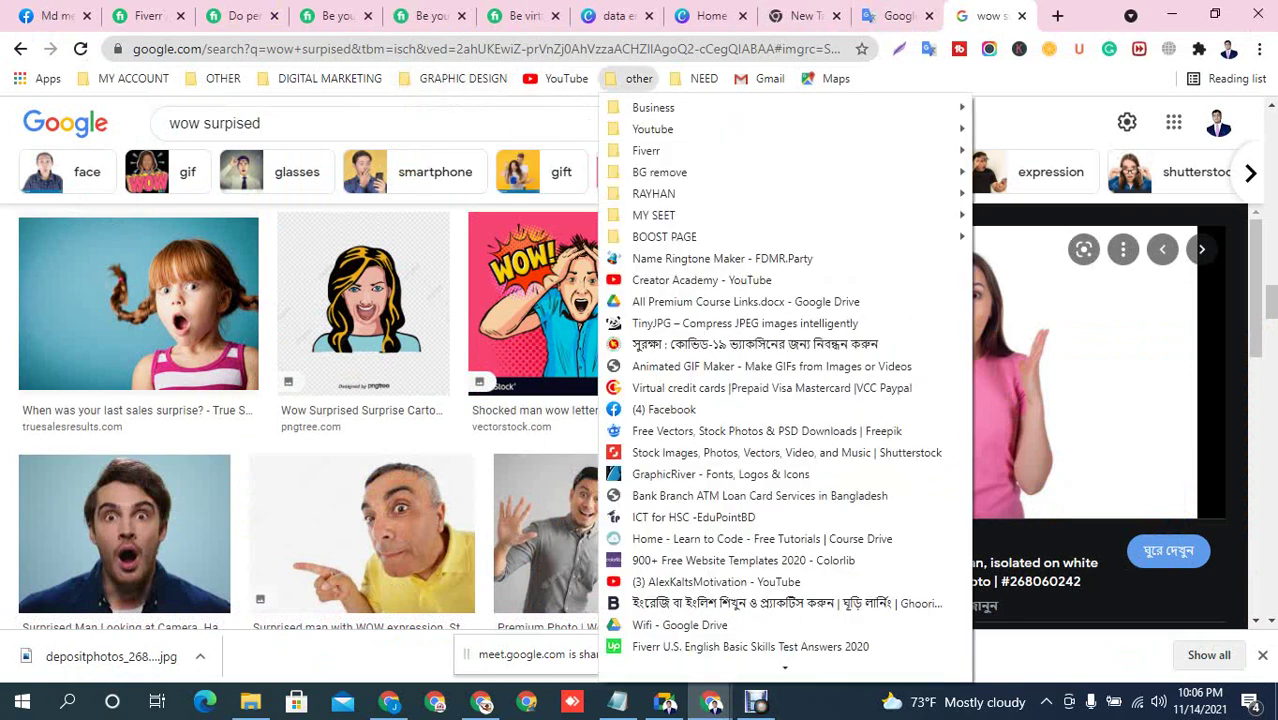
pyautogui.moveTo(462, 78)
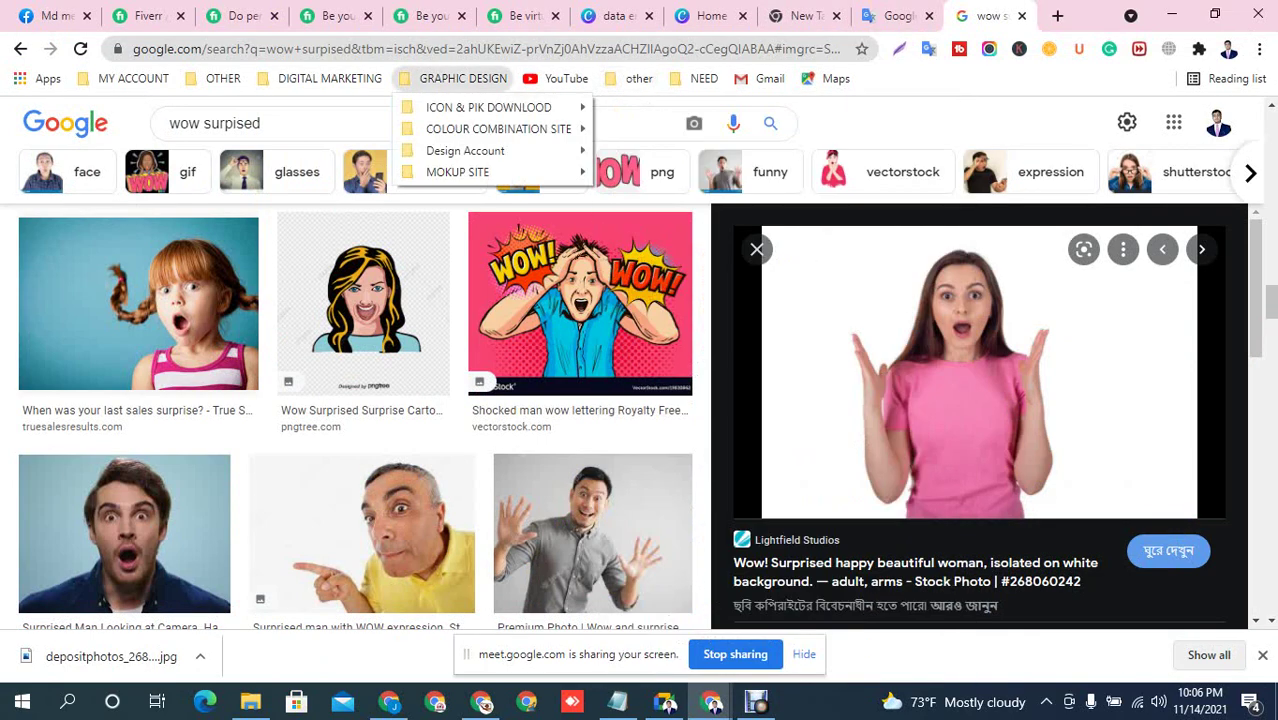
pyautogui.moveTo(660, 172)
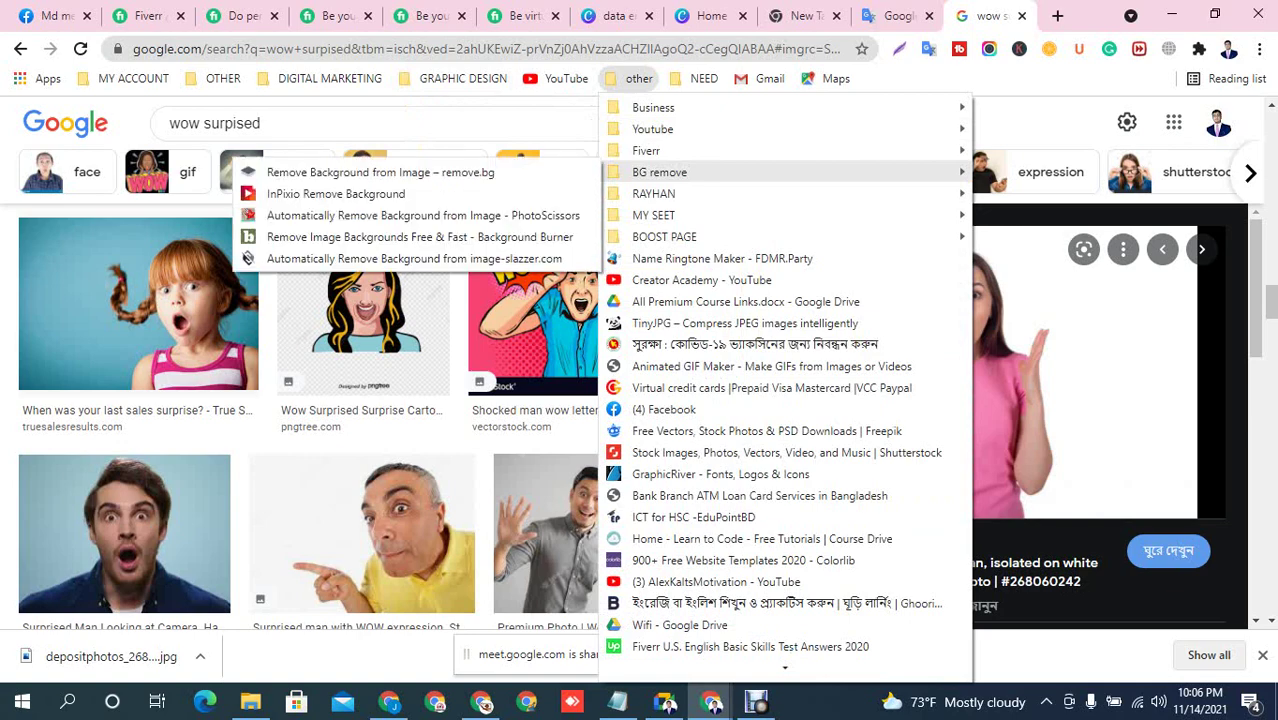
pyautogui.click(336, 193)
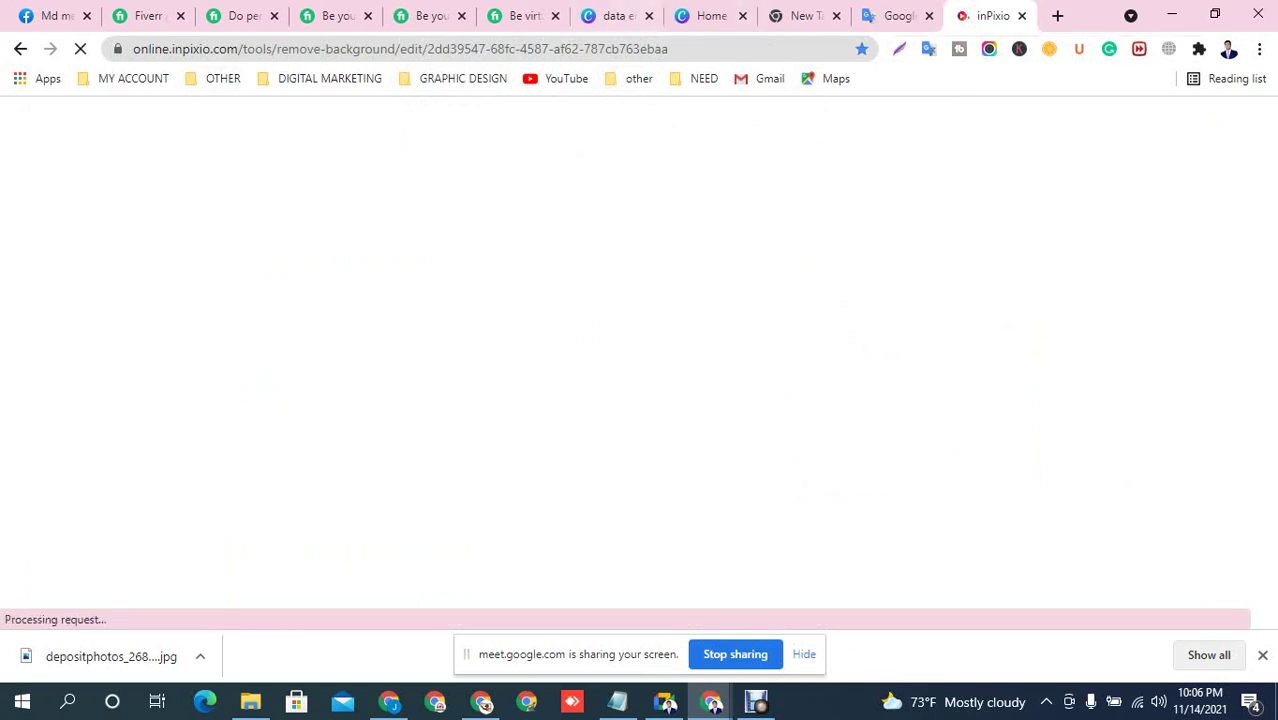
# Open the remove.bg site from the bookmarked background removers
pyautogui.click(633, 78)
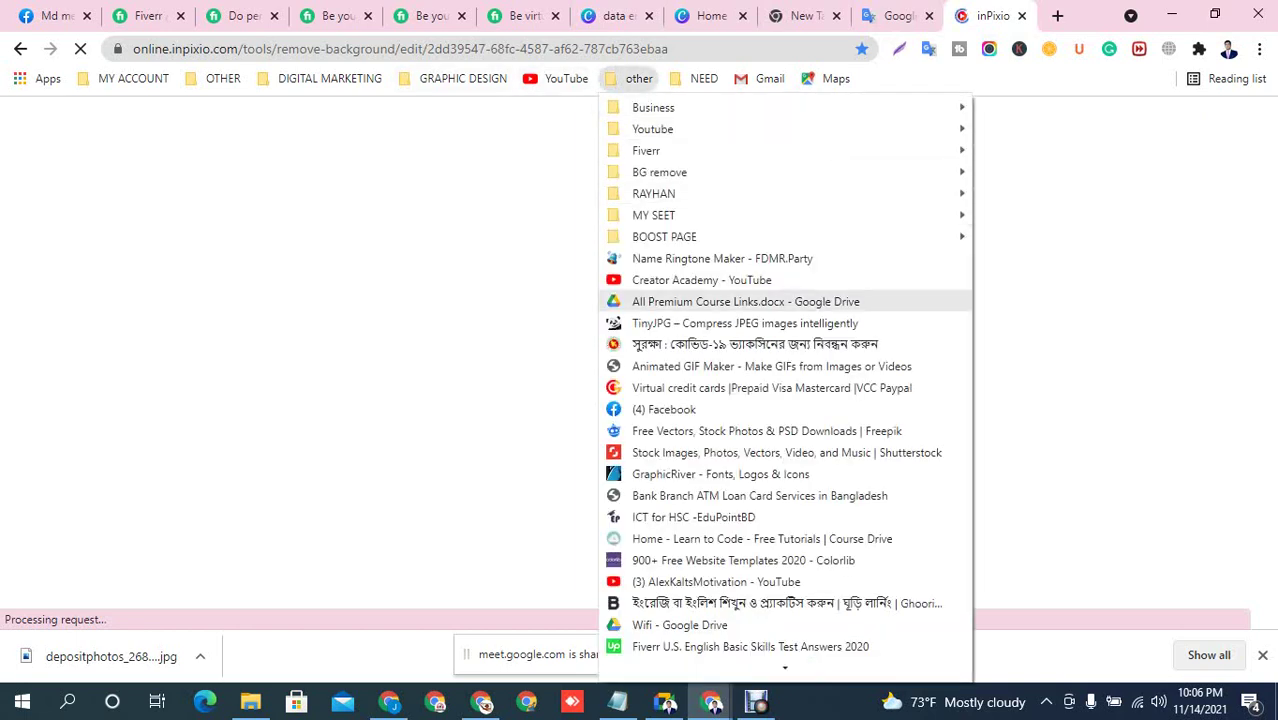
pyautogui.moveTo(660, 172)
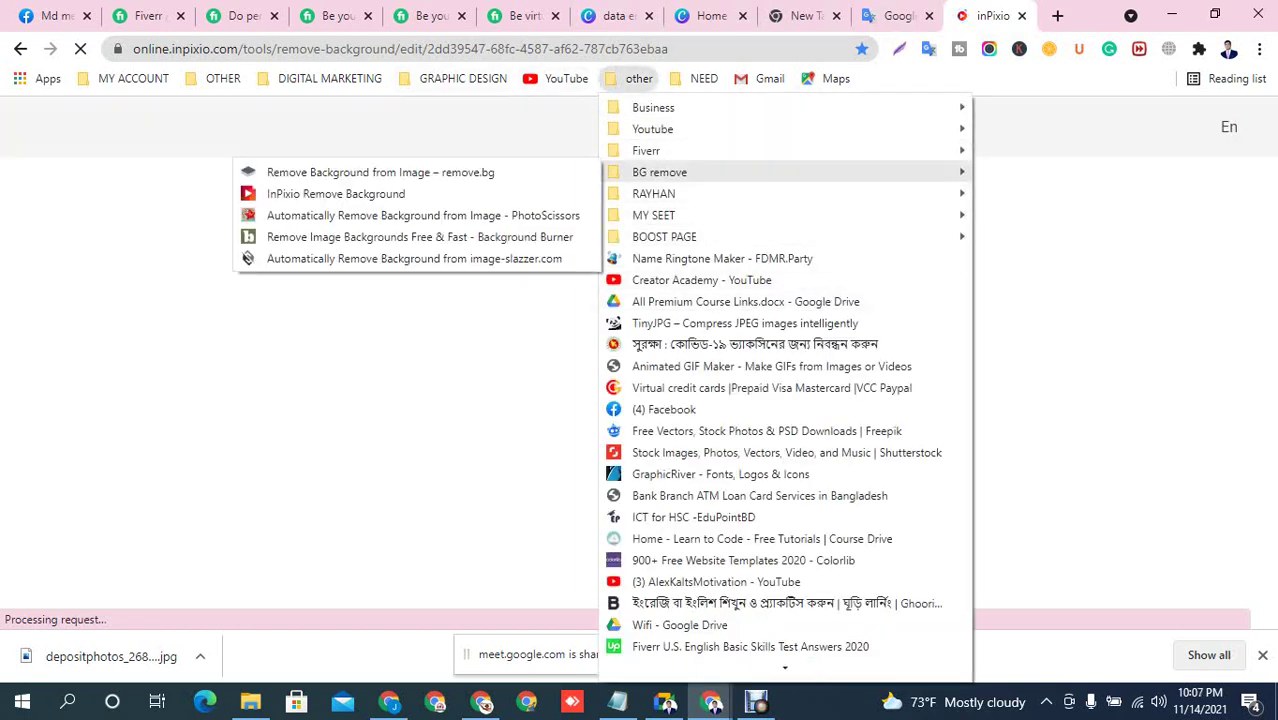
pyautogui.click(380, 172)
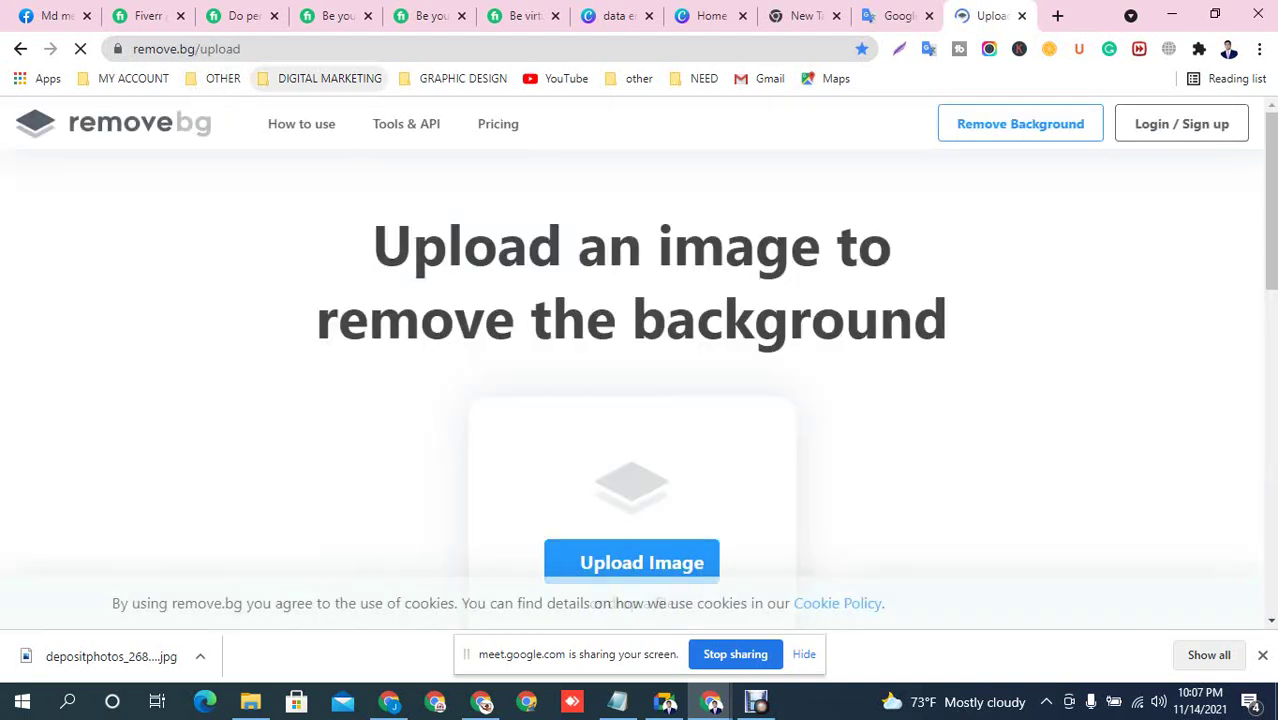
# Upload the depositphotos picture of the surprised woman from Downloads to have its background removed
pyautogui.scroll(-3, 640, 360)
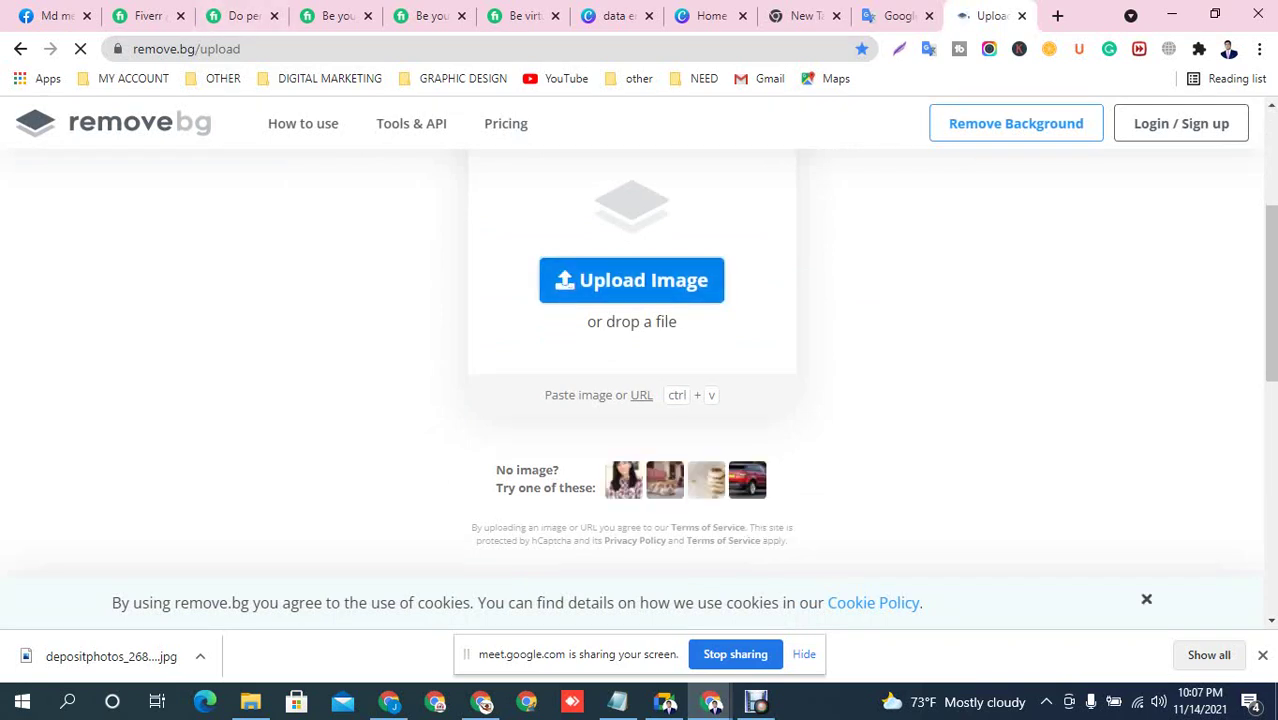
pyautogui.click(631, 280)
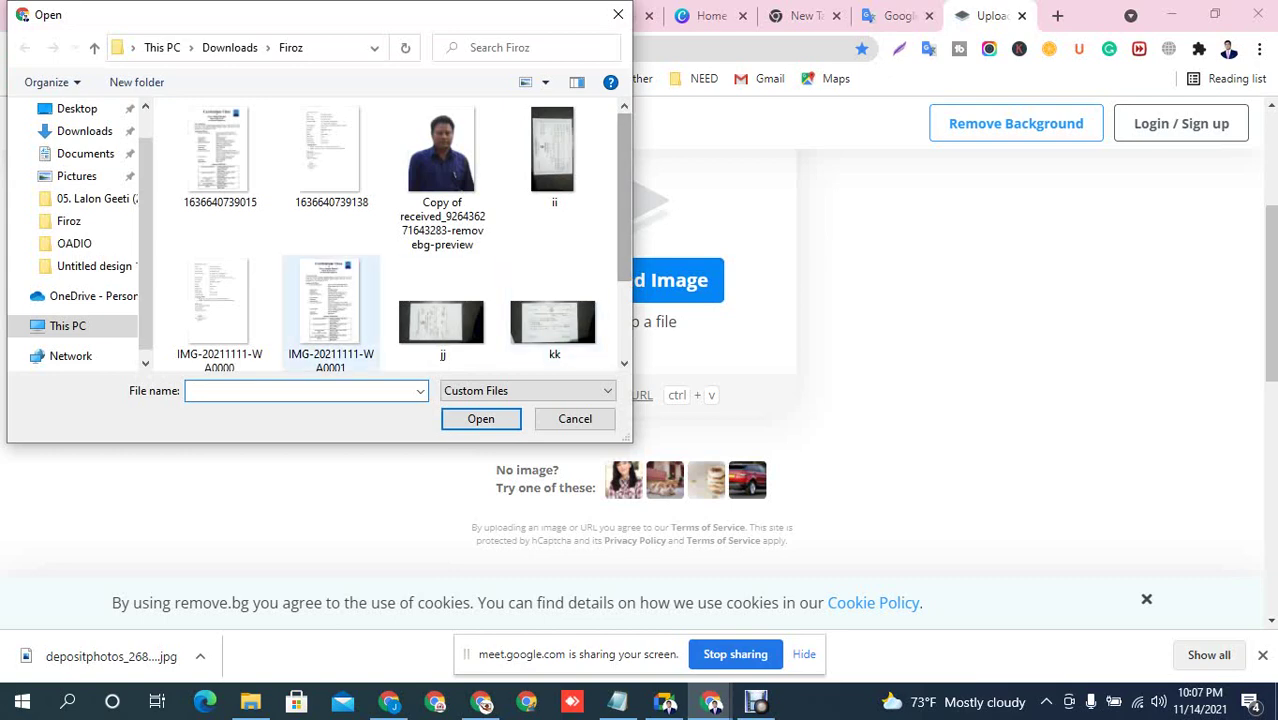
pyautogui.click(85, 131)
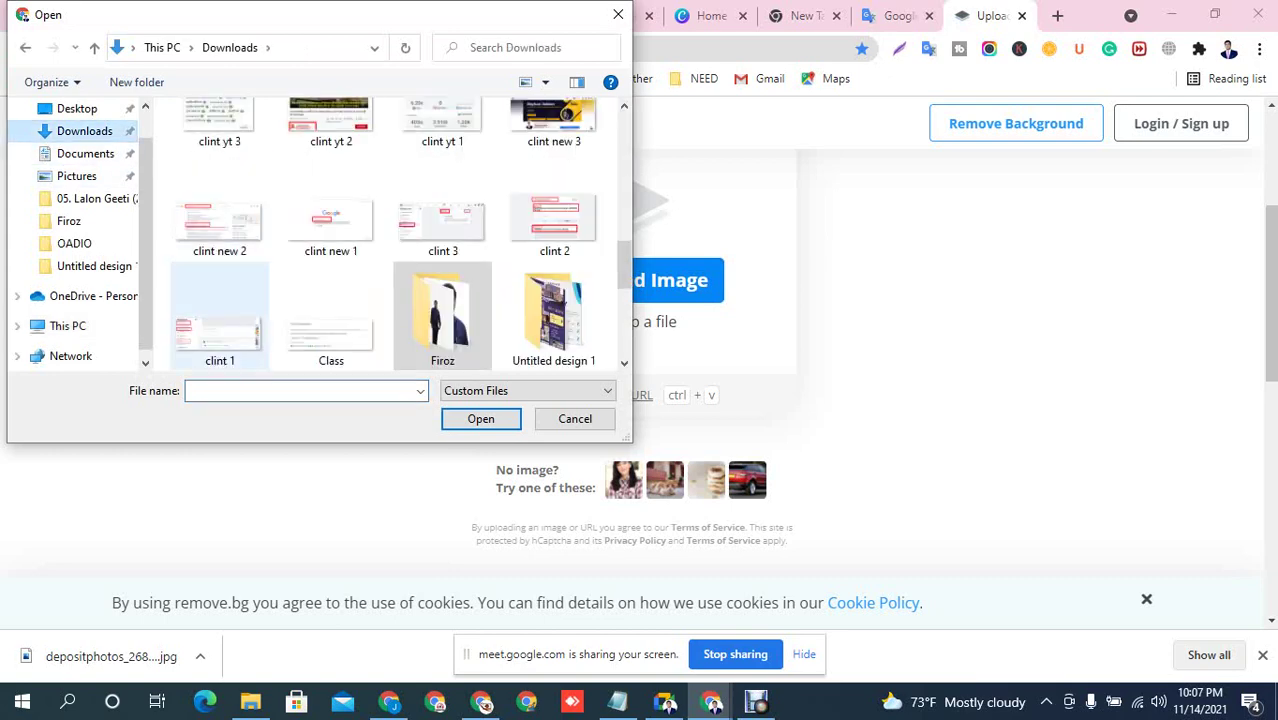
pyautogui.scroll(5, 220, 262)
pyautogui.scroll(3, 390, 235)
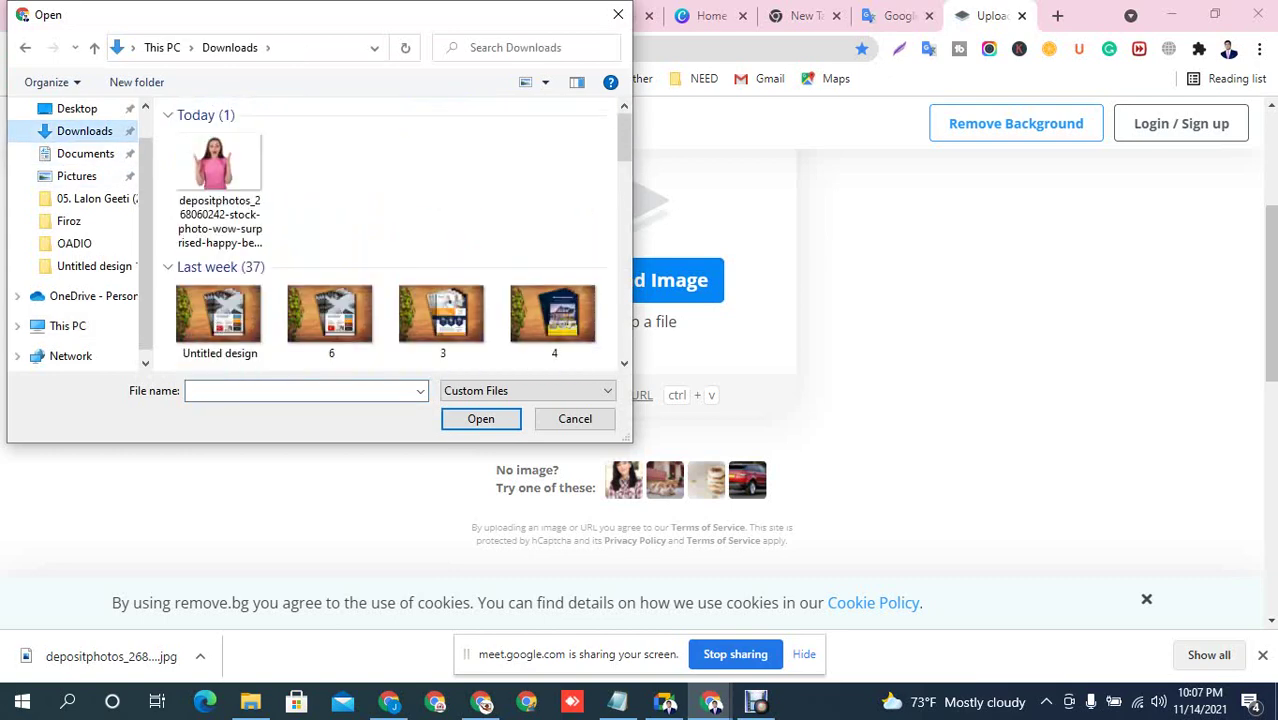
pyautogui.click(220, 190)
pyautogui.click(481, 419)
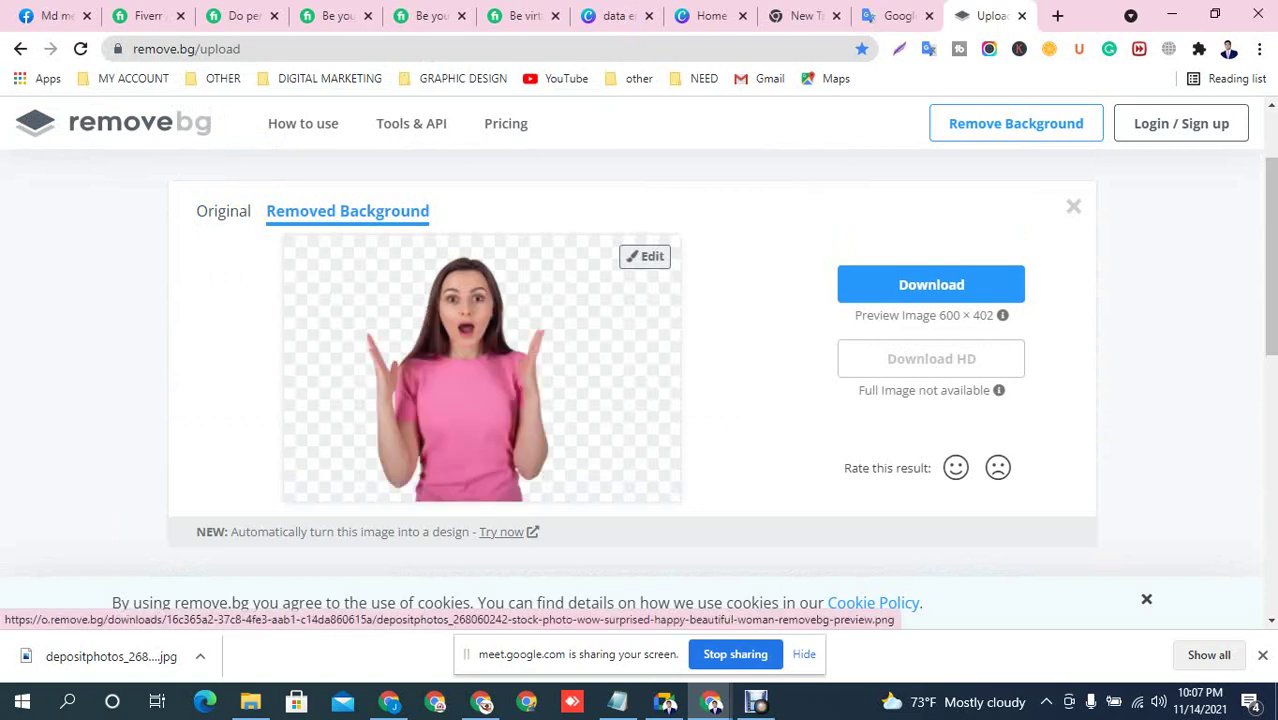
# Look over the background-removal result and copy the cut-out image of the woman
pyautogui.scroll(-4, 640, 390)
pyautogui.scroll(4, 640, 390)
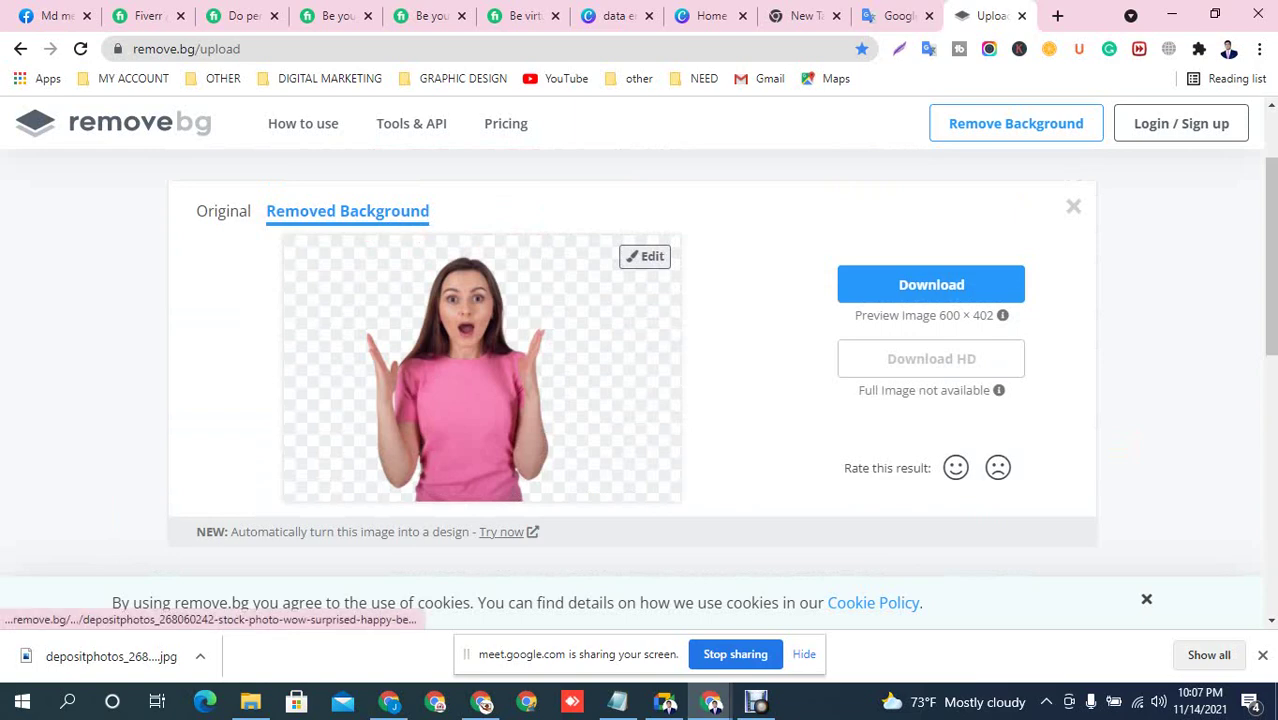
pyautogui.rightClick(477, 392)
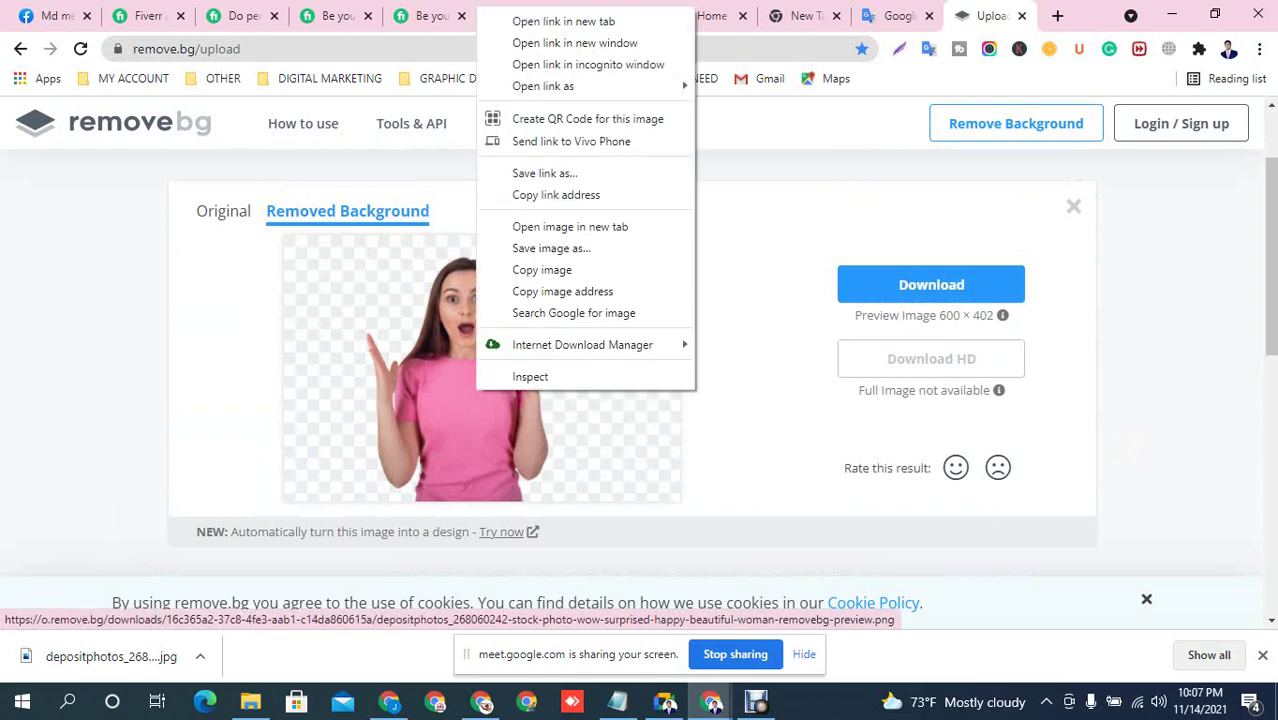
pyautogui.click(542, 270)
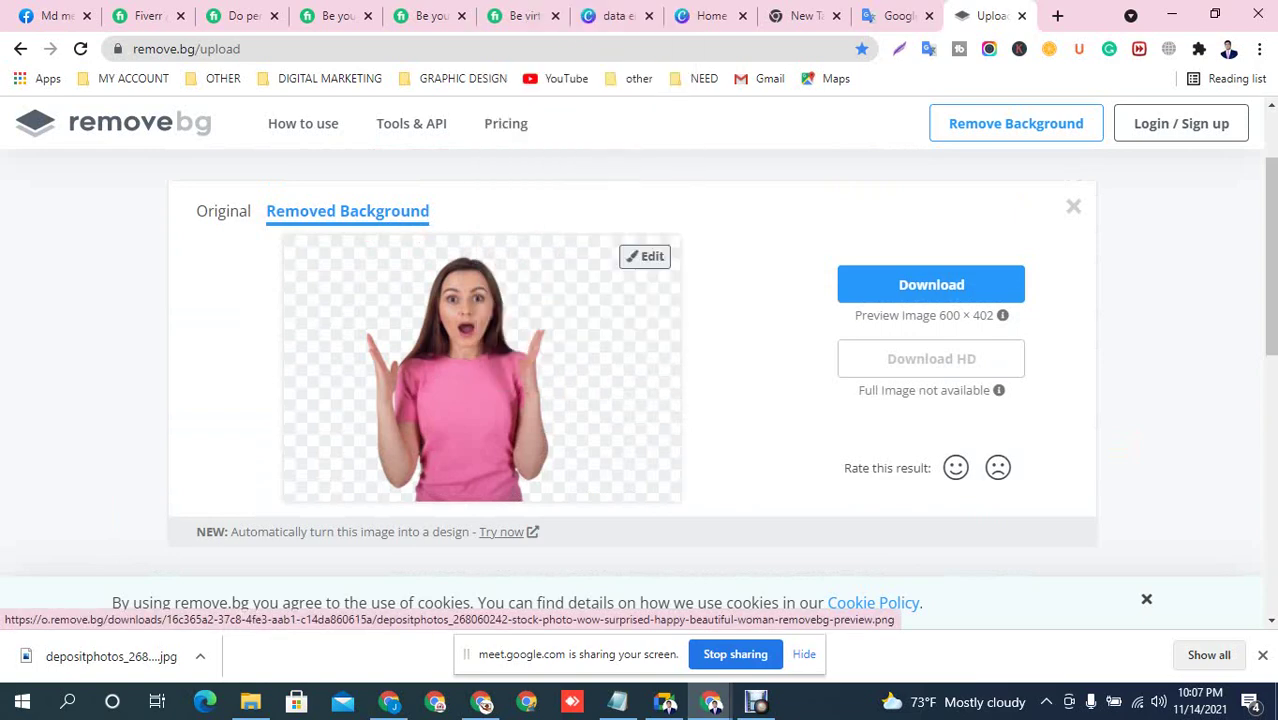
# Switch to the Canva data entry design and paste the cut-out of the woman in pink onto the page
pyautogui.click(708, 16)
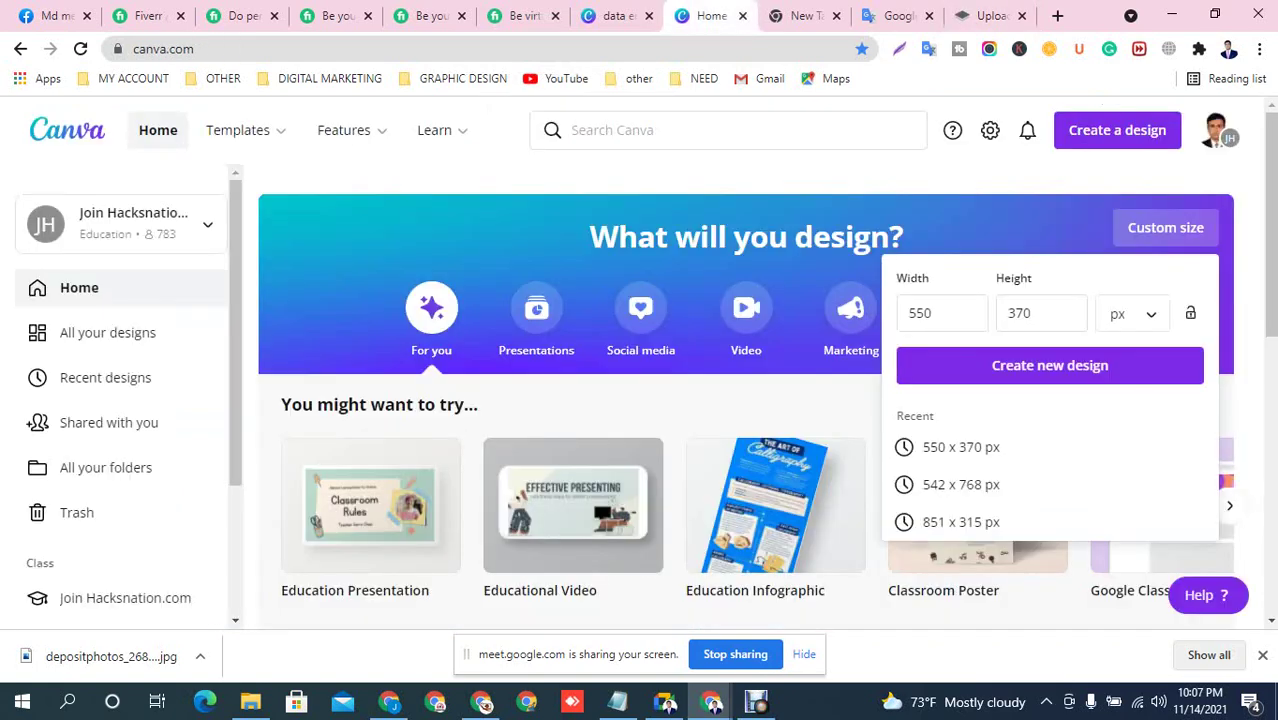
pyautogui.click(615, 16)
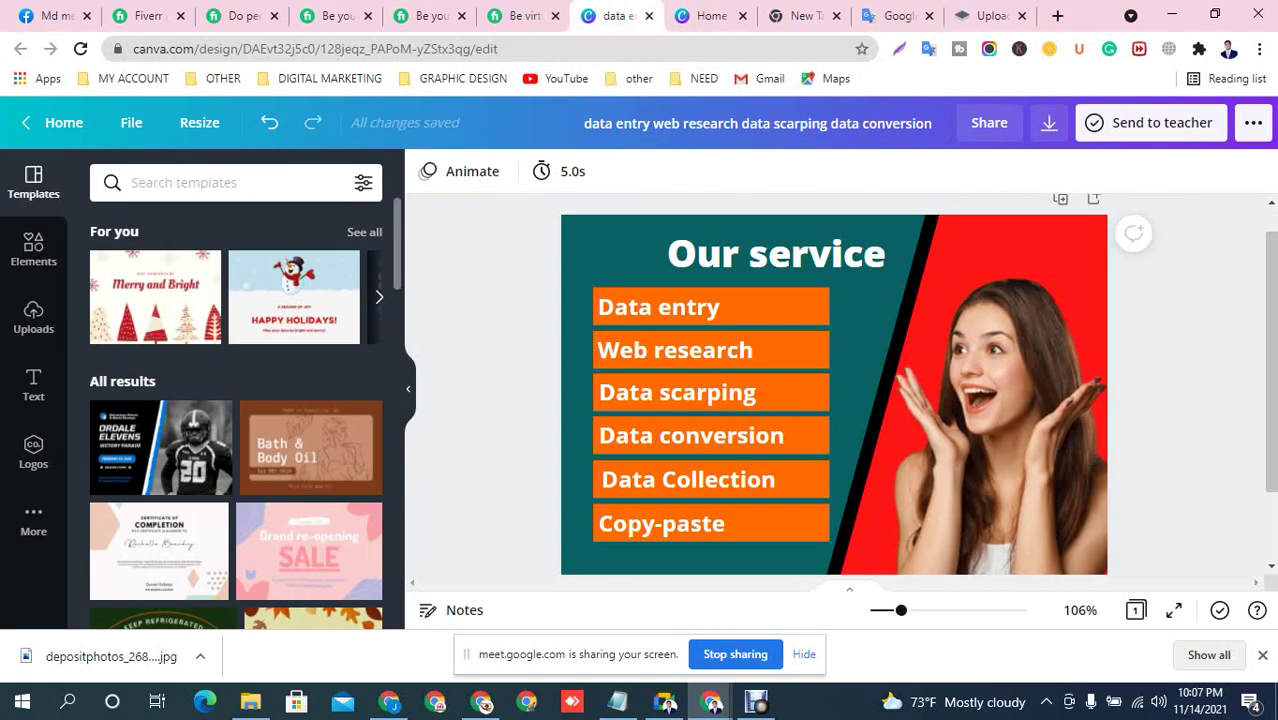
pyautogui.click(33, 318)
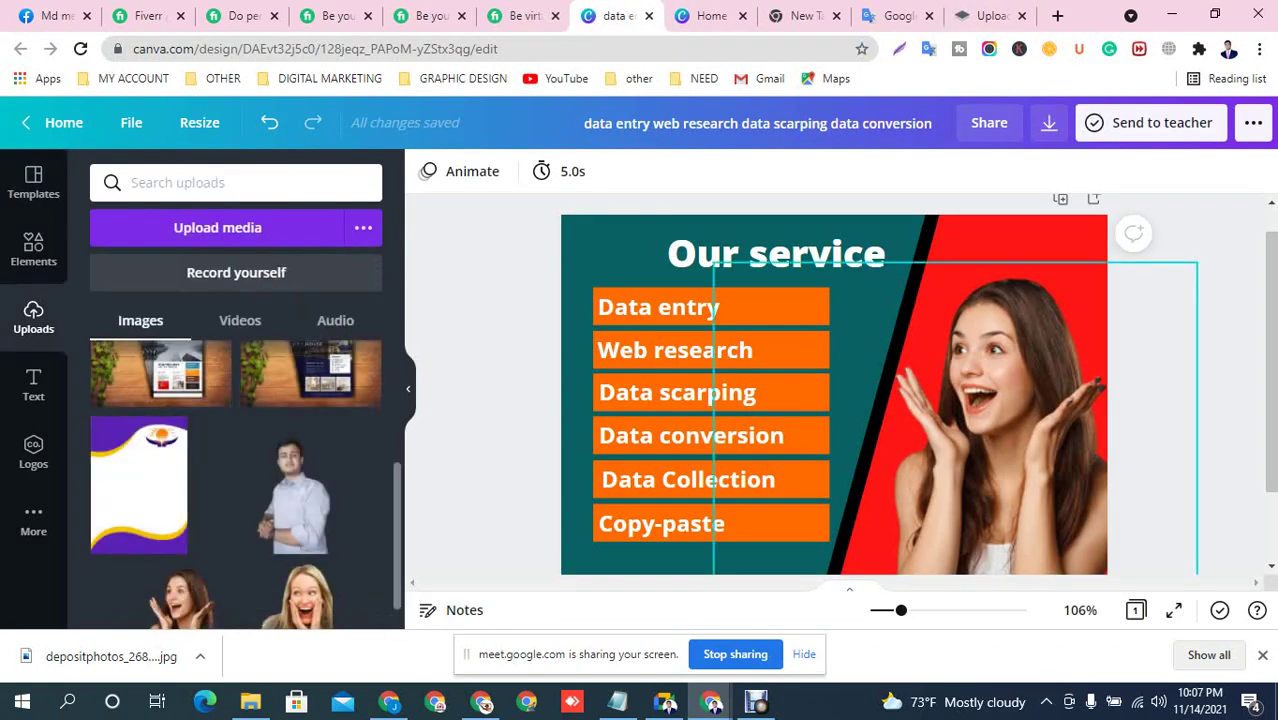
pyautogui.click(1000, 430)
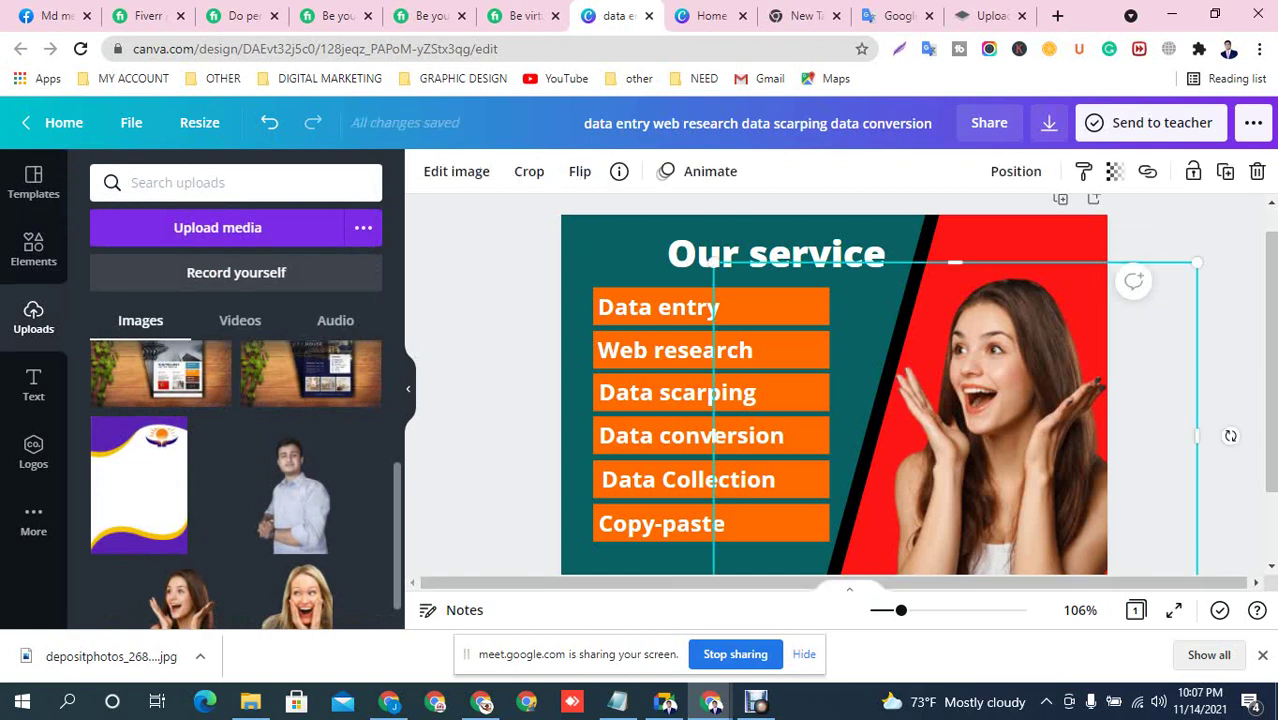
pyautogui.hotkey('ctrl', 'v')
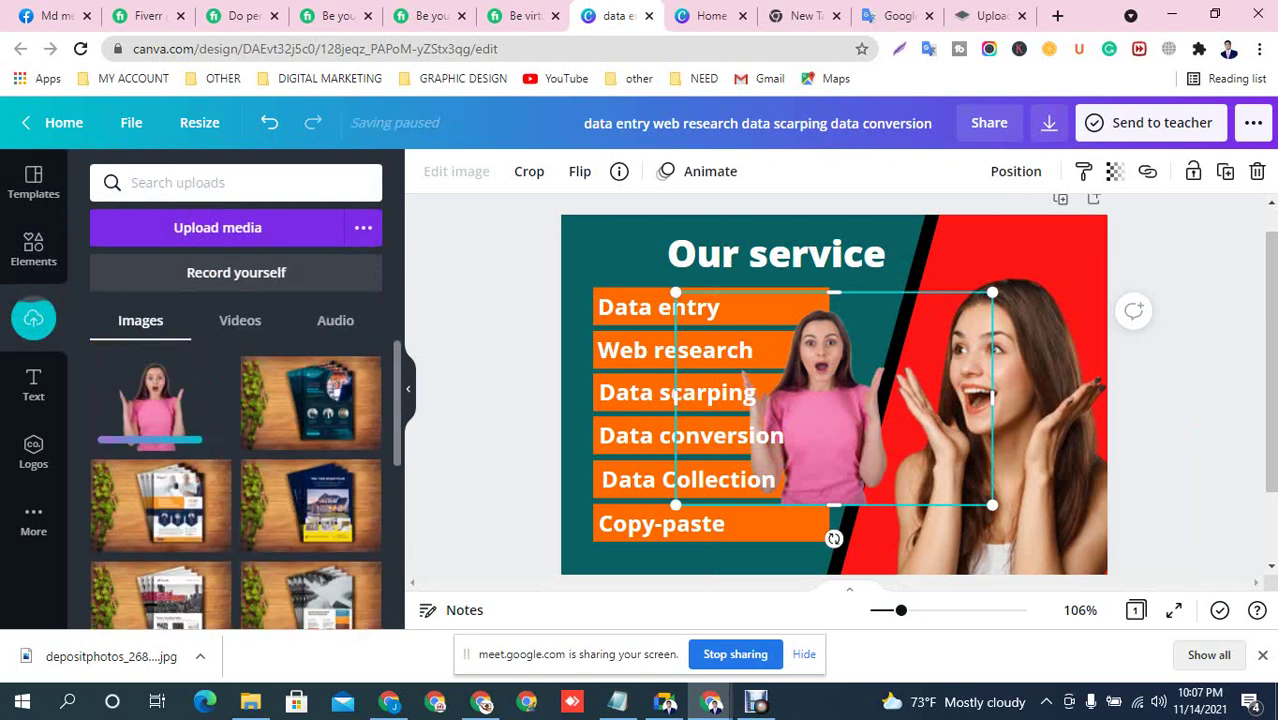
# Replace the original woman photo with the pasted cut-out, enlarging and positioning it over the red panel
pyautogui.moveTo(833, 398); pyautogui.dragTo(1003, 425)
pyautogui.press('Delete')
pyautogui.moveTo(1162, 531); pyautogui.dragTo(1266, 638)
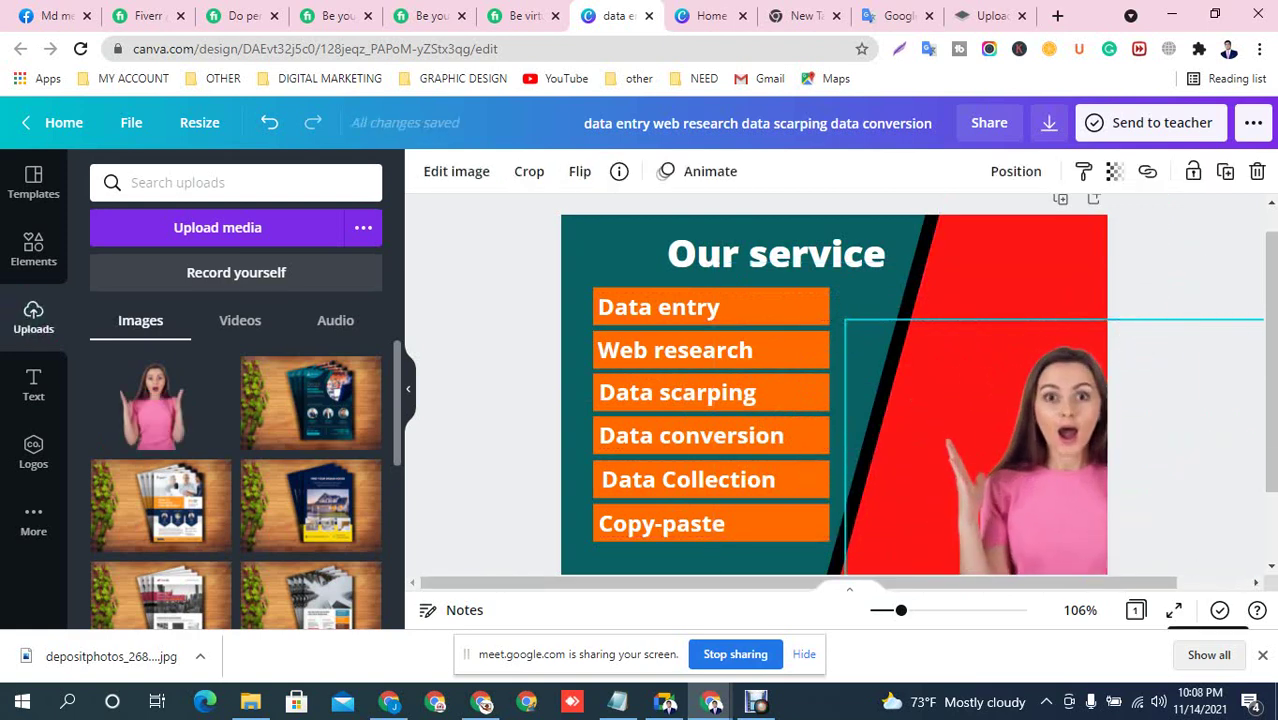
pyautogui.moveTo(845, 320); pyautogui.dragTo(797, 268)
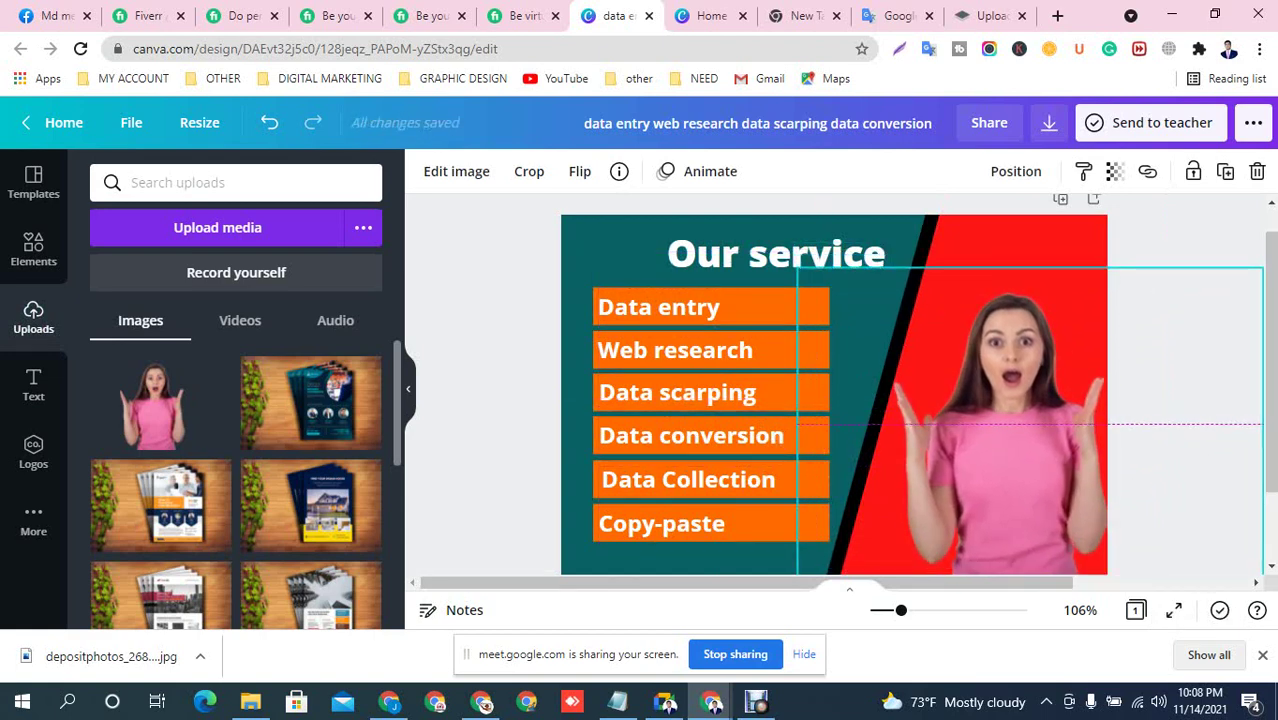
pyautogui.click(521, 398)
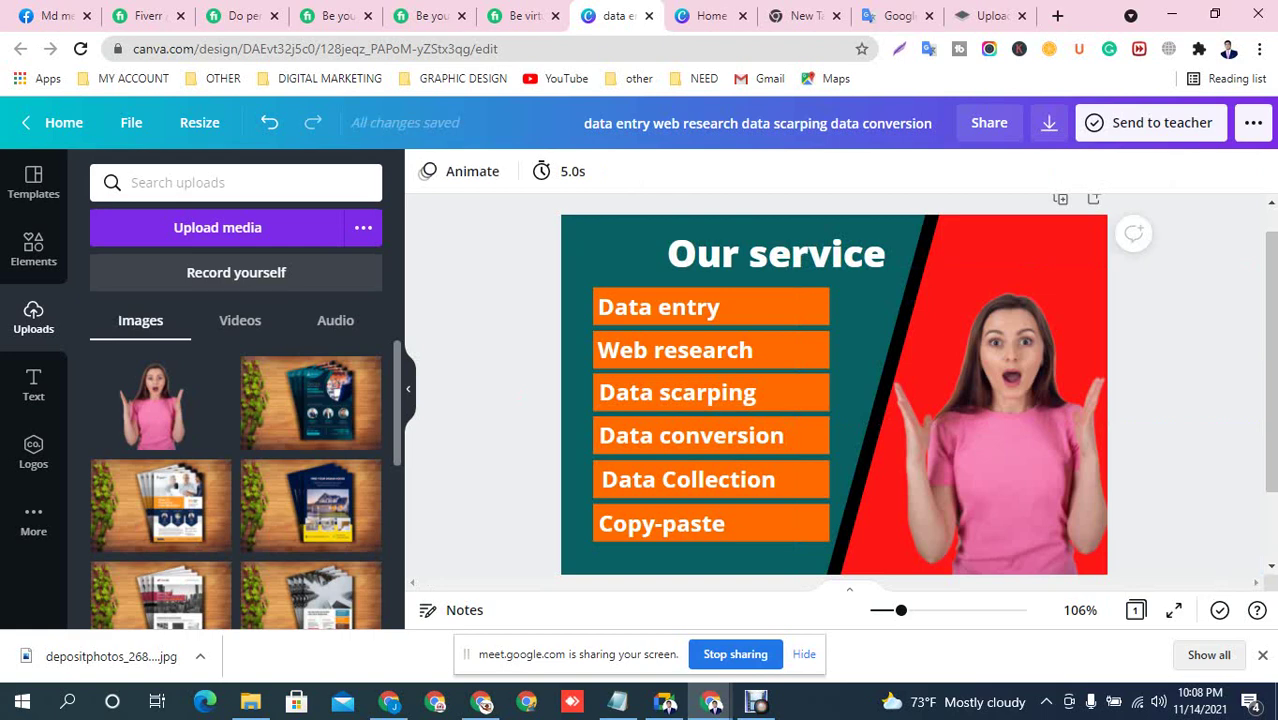
# Change the fill of the slanted red panel behind the woman to white
pyautogui.click(868, 343)
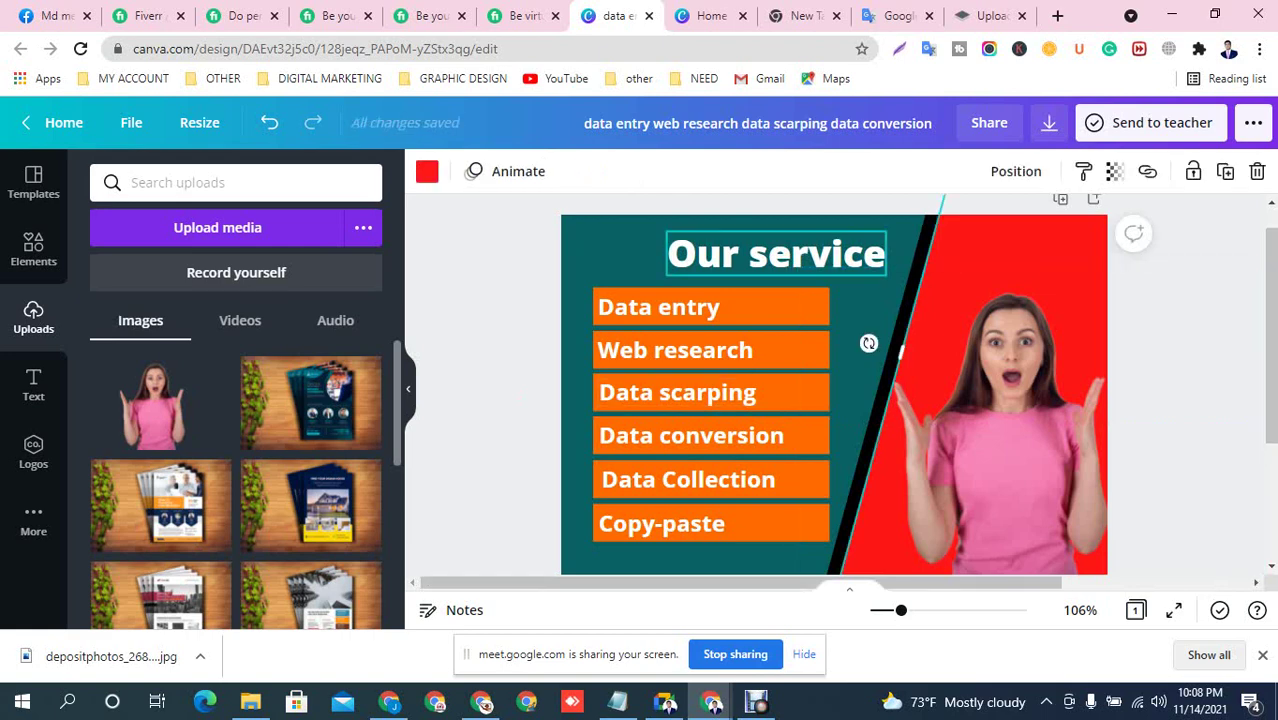
pyautogui.click(427, 172)
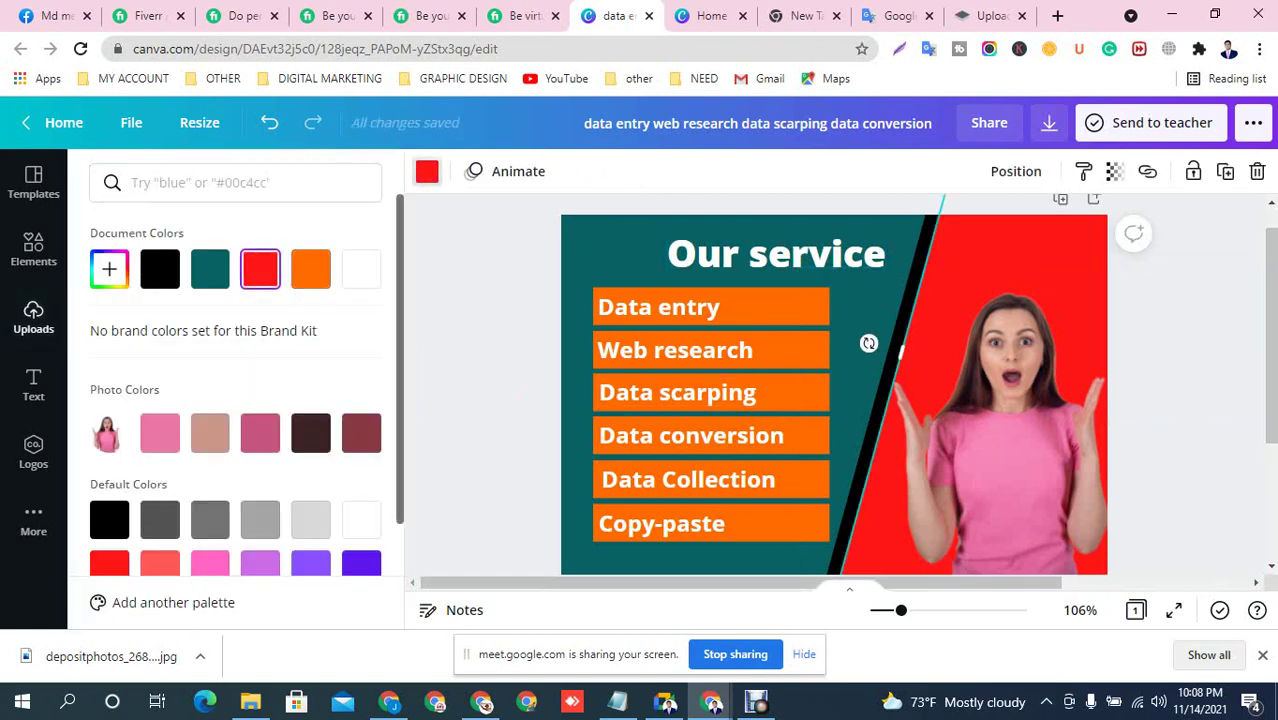
pyautogui.click(361, 268)
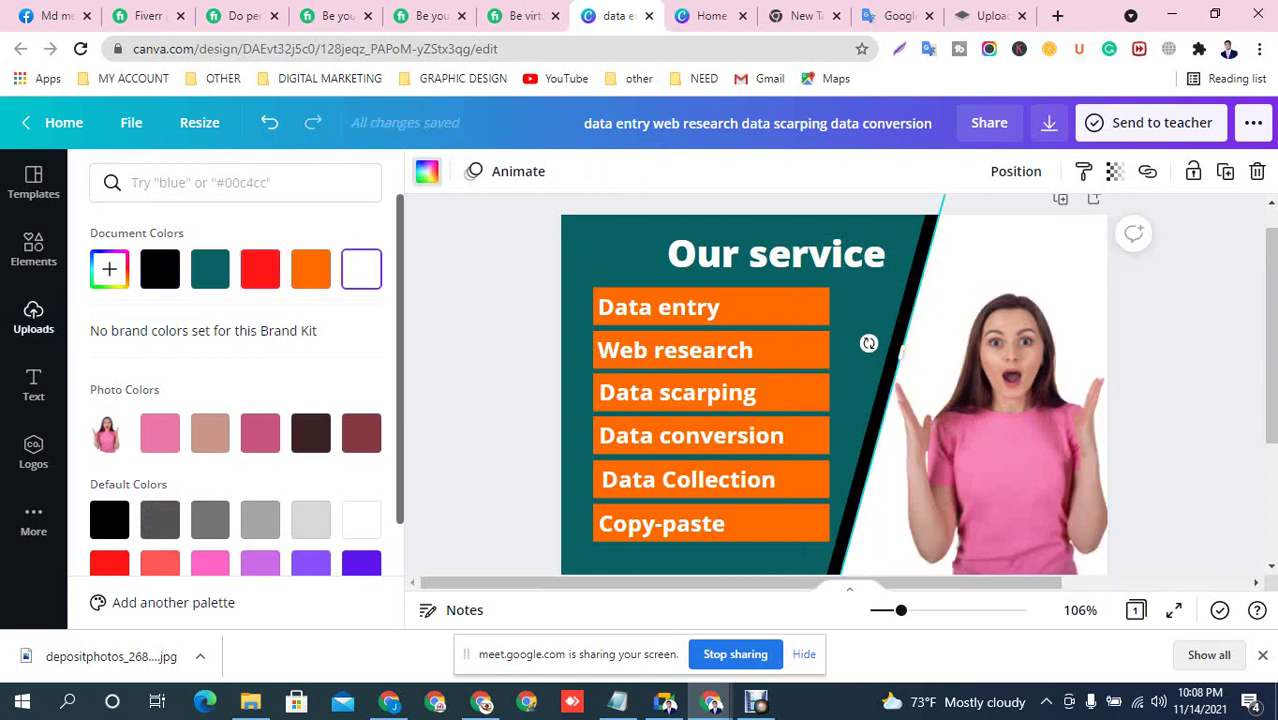
pyautogui.click(460, 309)
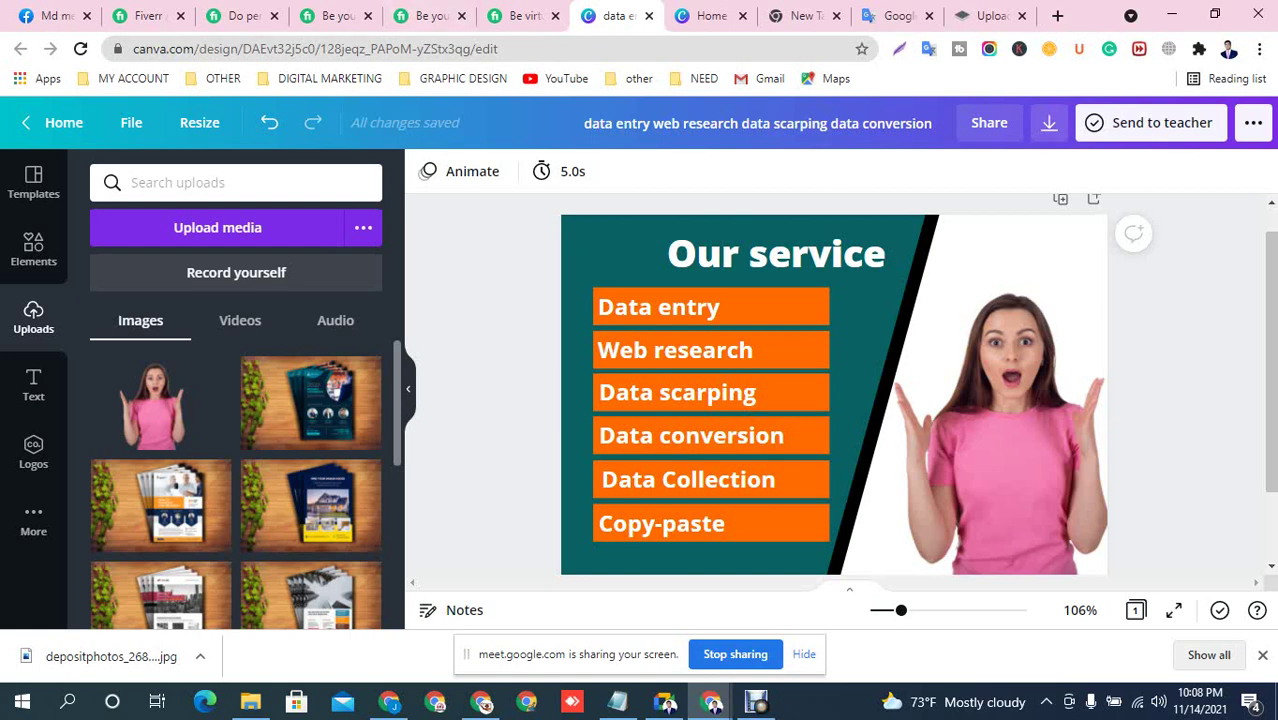
# Download the design as an MP4 video and save it in Downloads as "data entry web research data scarping data conversion"
pyautogui.click(1049, 122)
pyautogui.click(1110, 254)
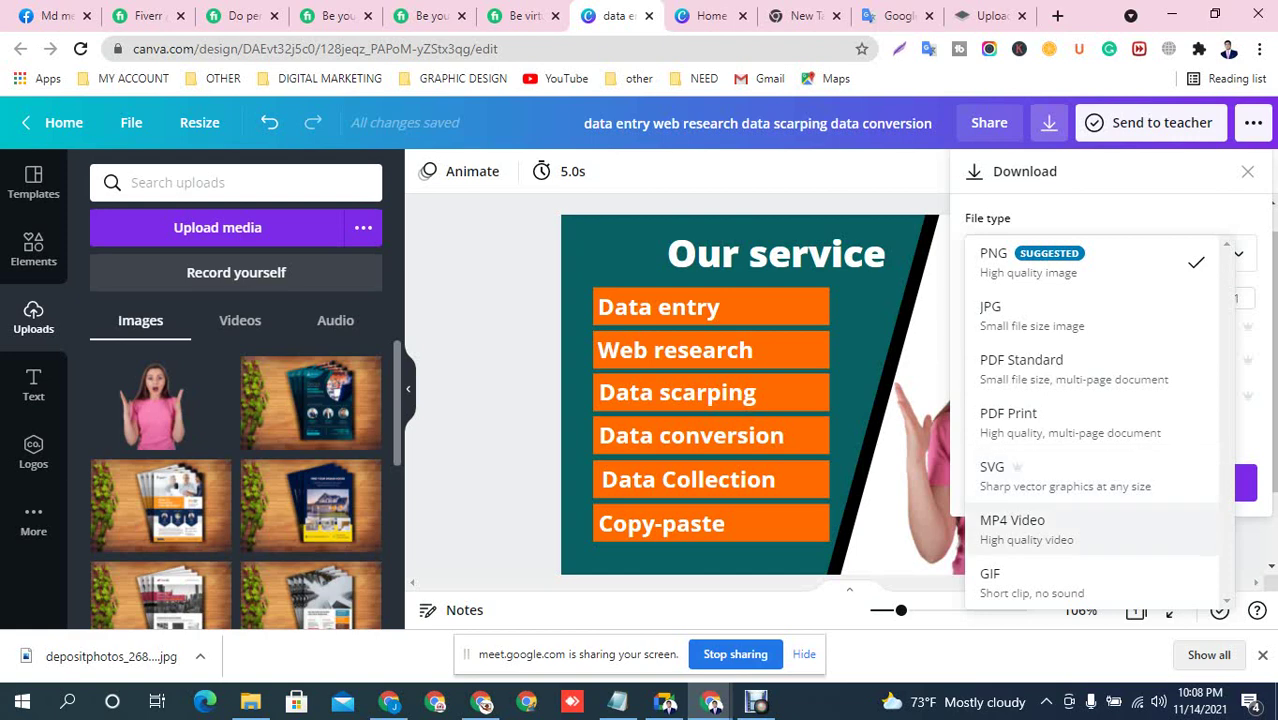
pyautogui.click(1050, 530)
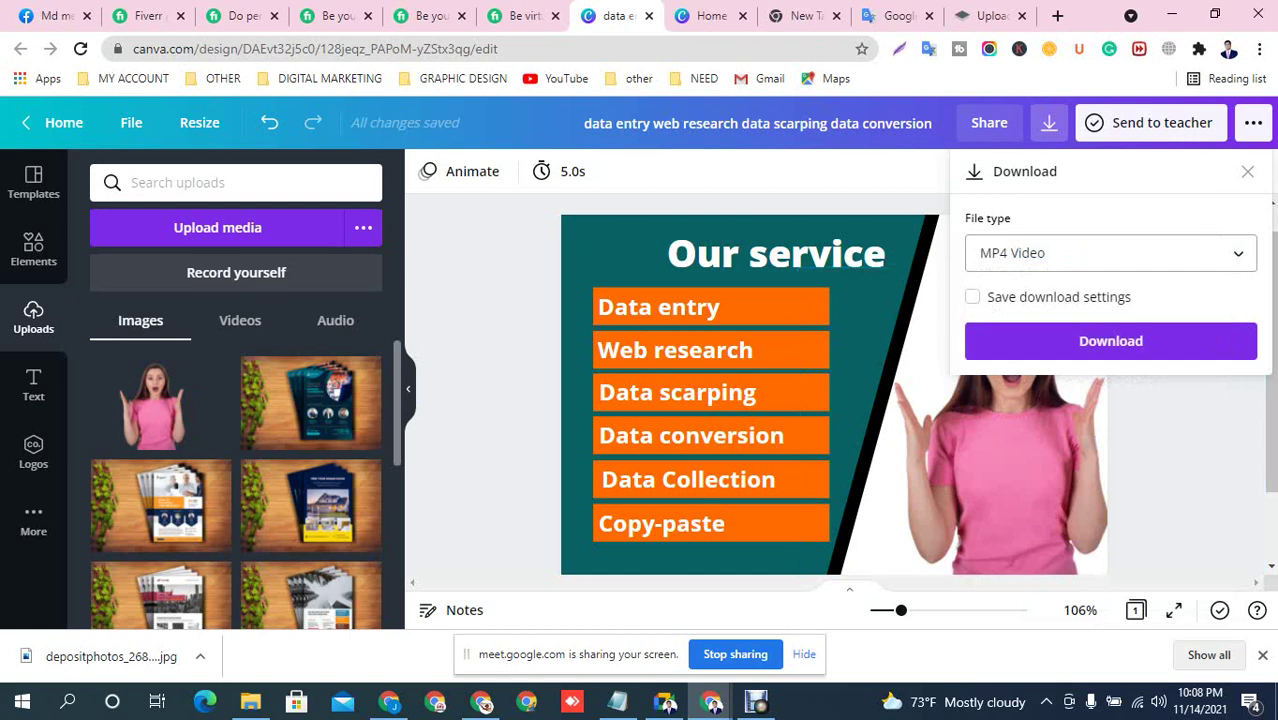
pyautogui.click(1110, 340)
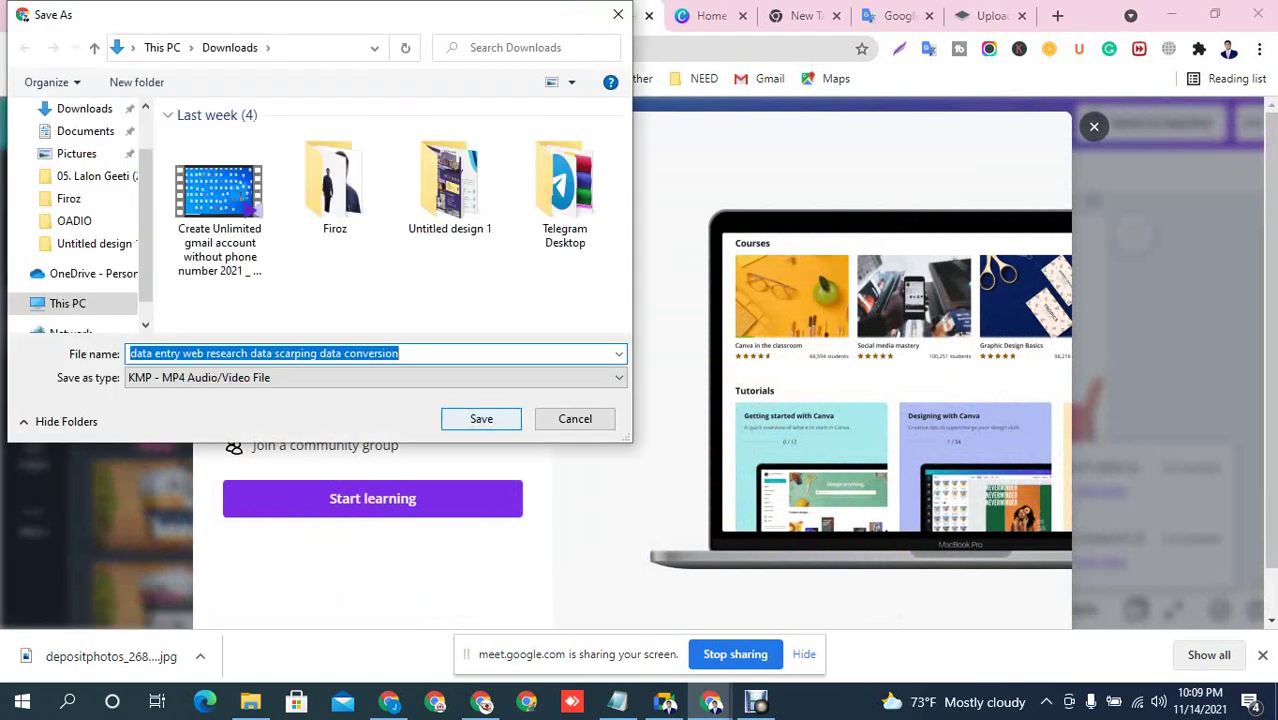
pyautogui.press('Return')
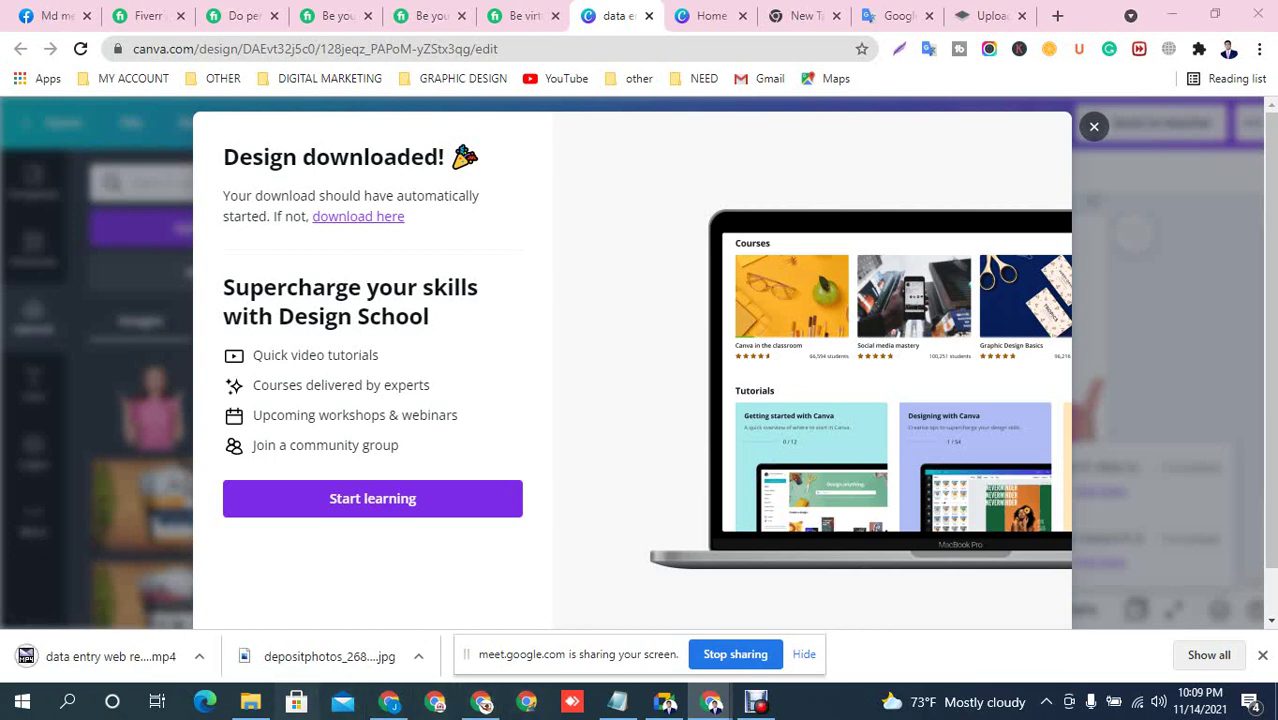
# Play the downloaded data entry video from the Downloads folder in KMPlayer, dismissing the update offer, and close the player
pyautogui.click(251, 702)
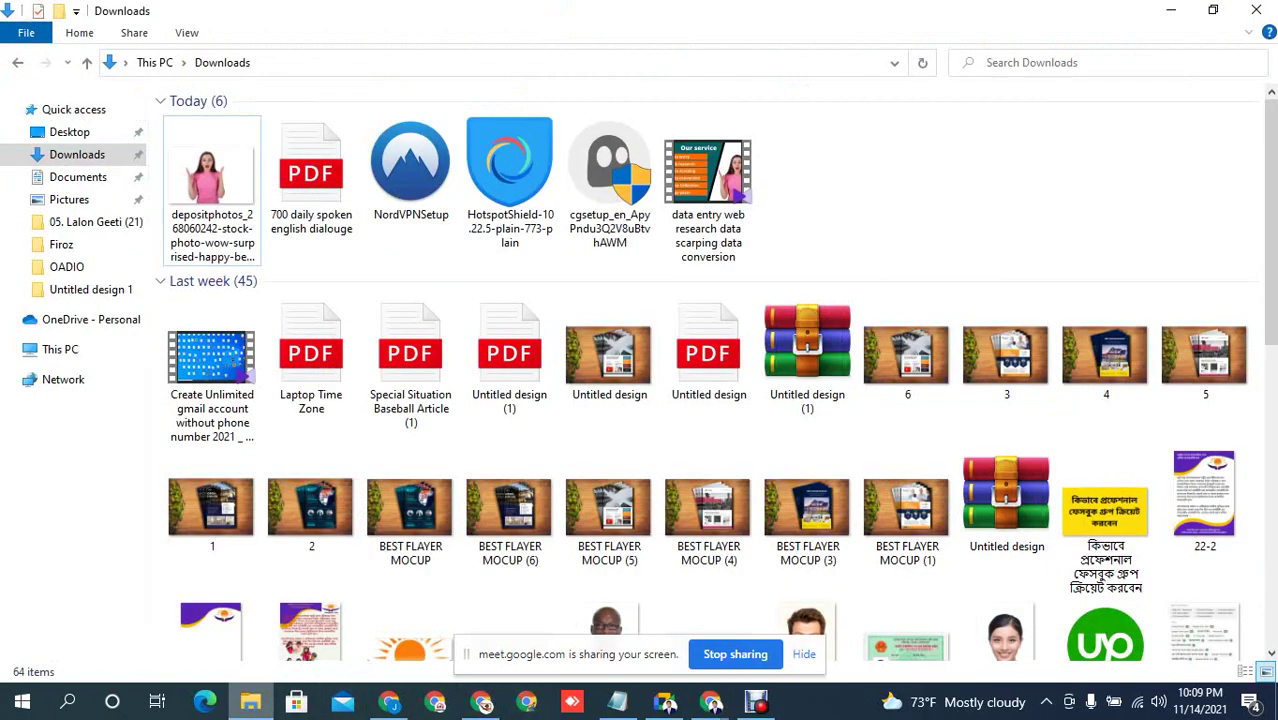
pyautogui.click(708, 190)
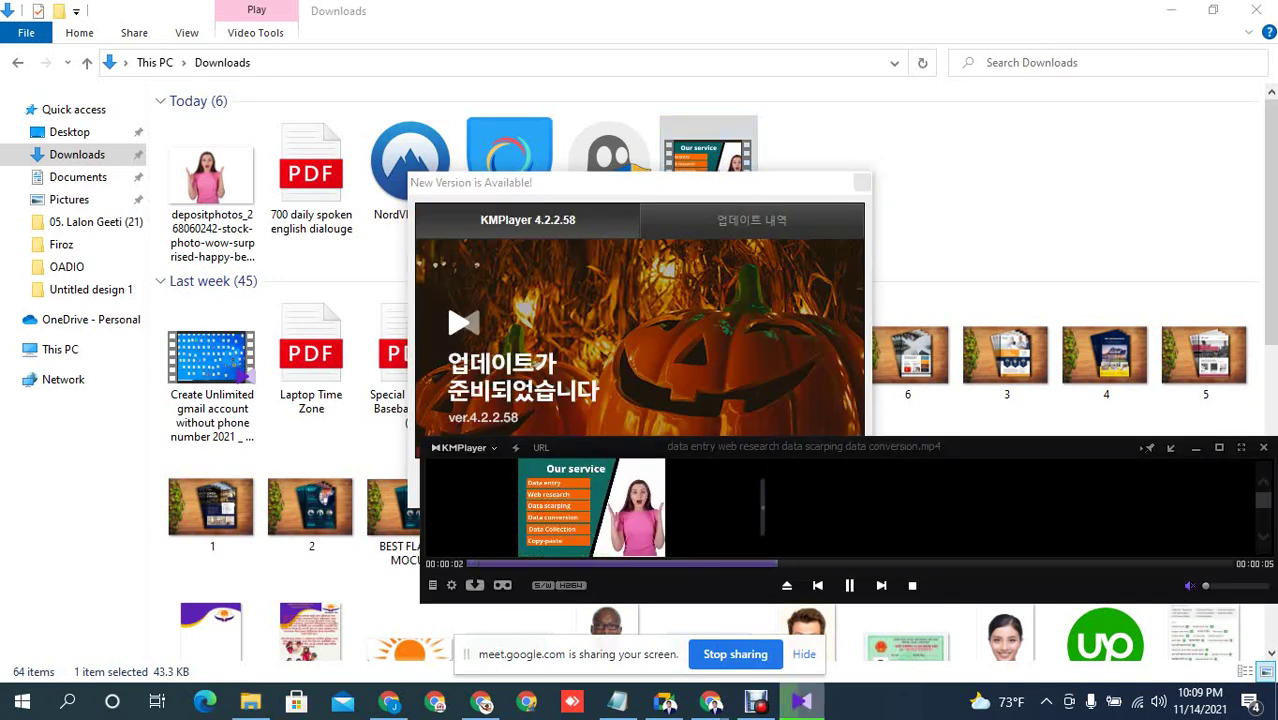
pyautogui.click(862, 183)
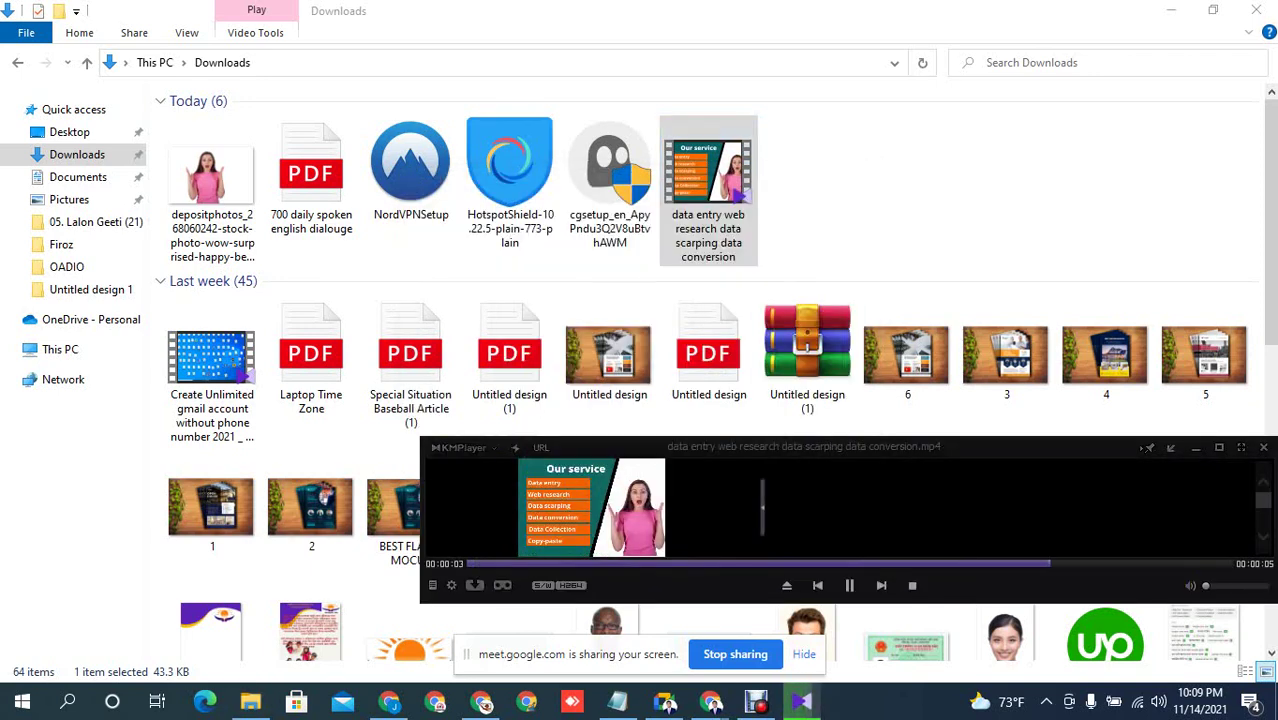
pyautogui.click(762, 508)
pyautogui.moveTo(1137, 525); pyautogui.dragTo(781, 329)
pyautogui.click(862, 246)
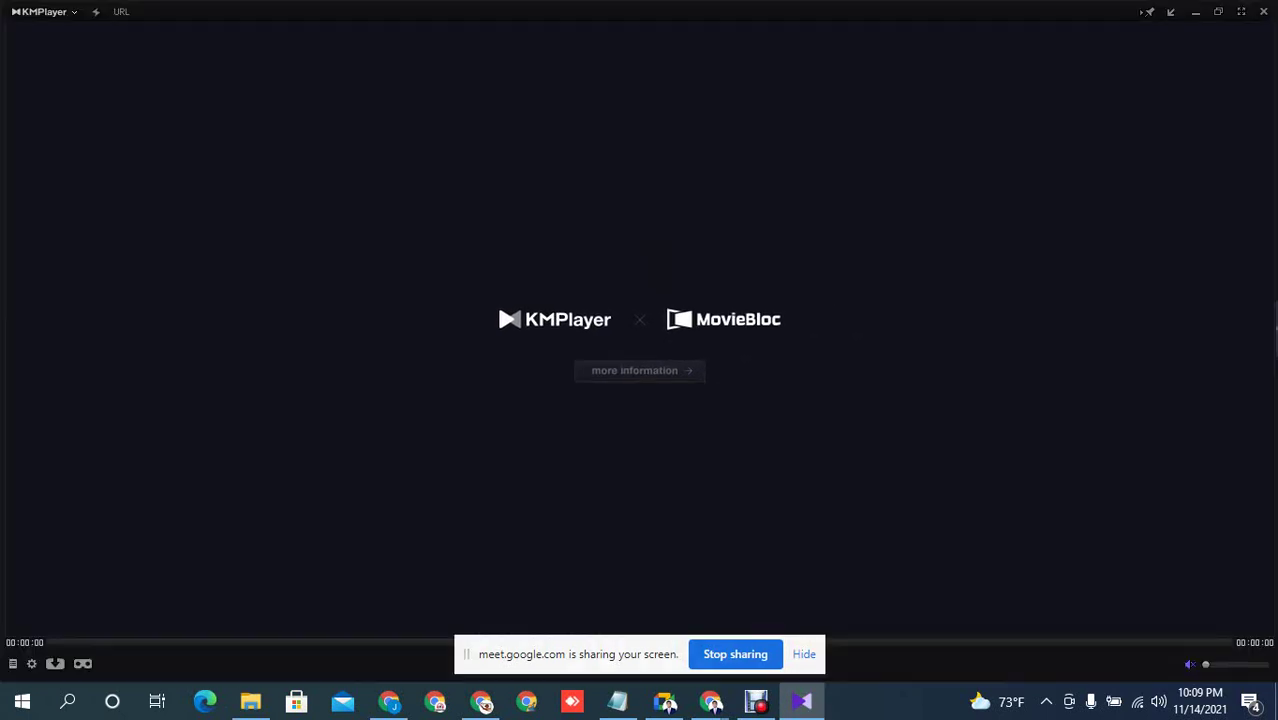
pyautogui.press('space')
pyautogui.click(1263, 11)
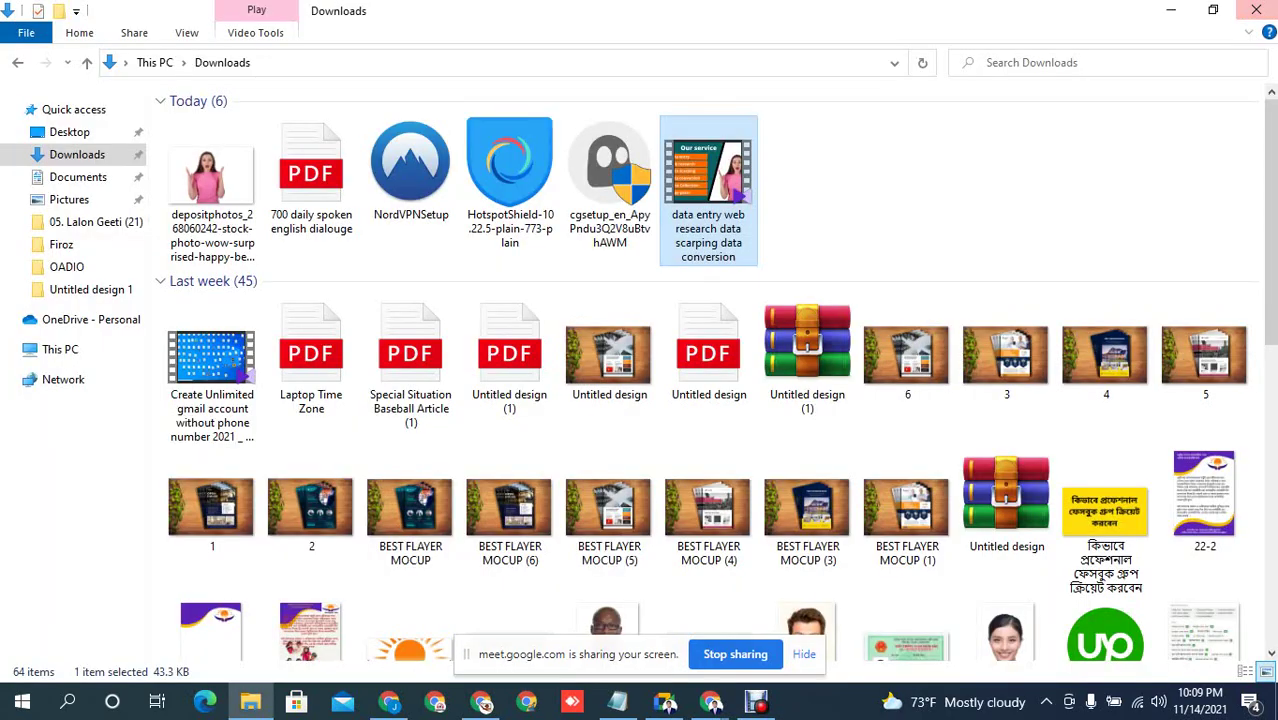
pyautogui.scroll(-10, 660, 470)
pyautogui.scroll(10, 710, 375)
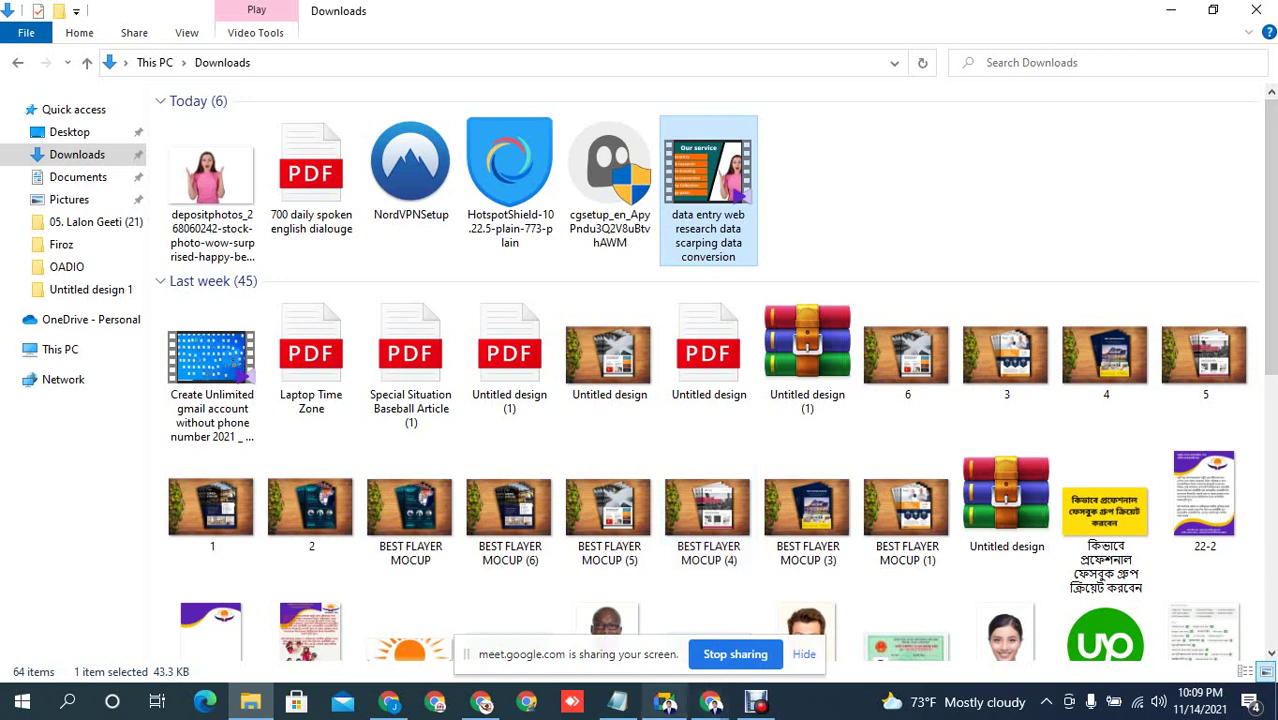
# Check the Google Meet call window and return to the Canva design in Chrome
pyautogui.click(665, 702)
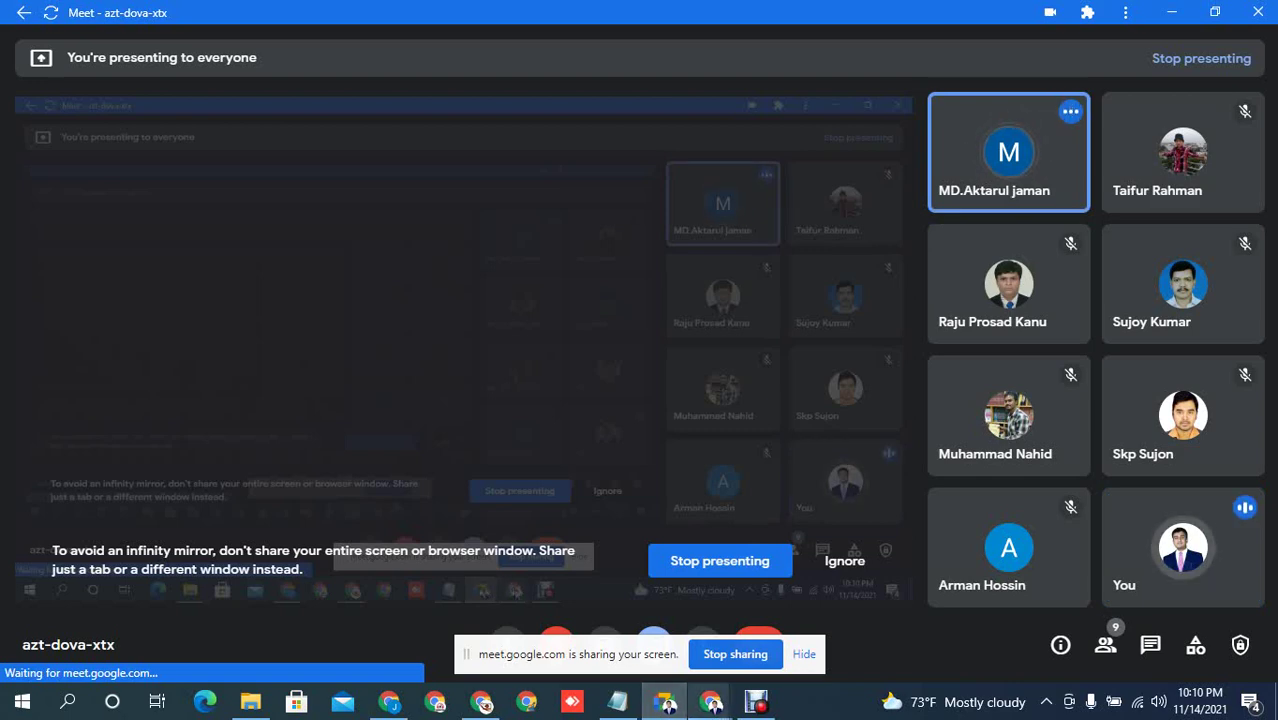
pyautogui.click(711, 702)
pyautogui.click(606, 622)
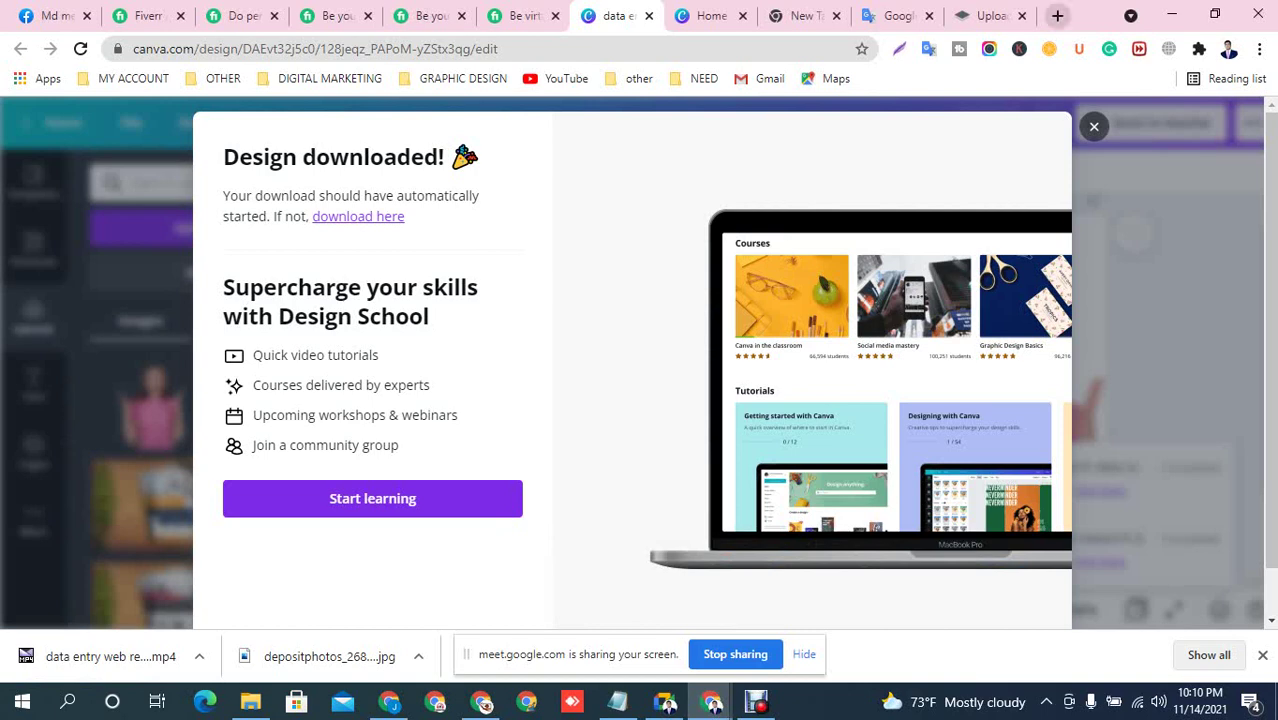
# Switch to remove.bg and compare the original photo of the surprised woman with its background-removed version and the download options
pyautogui.click(990, 15)
pyautogui.click(241, 48)
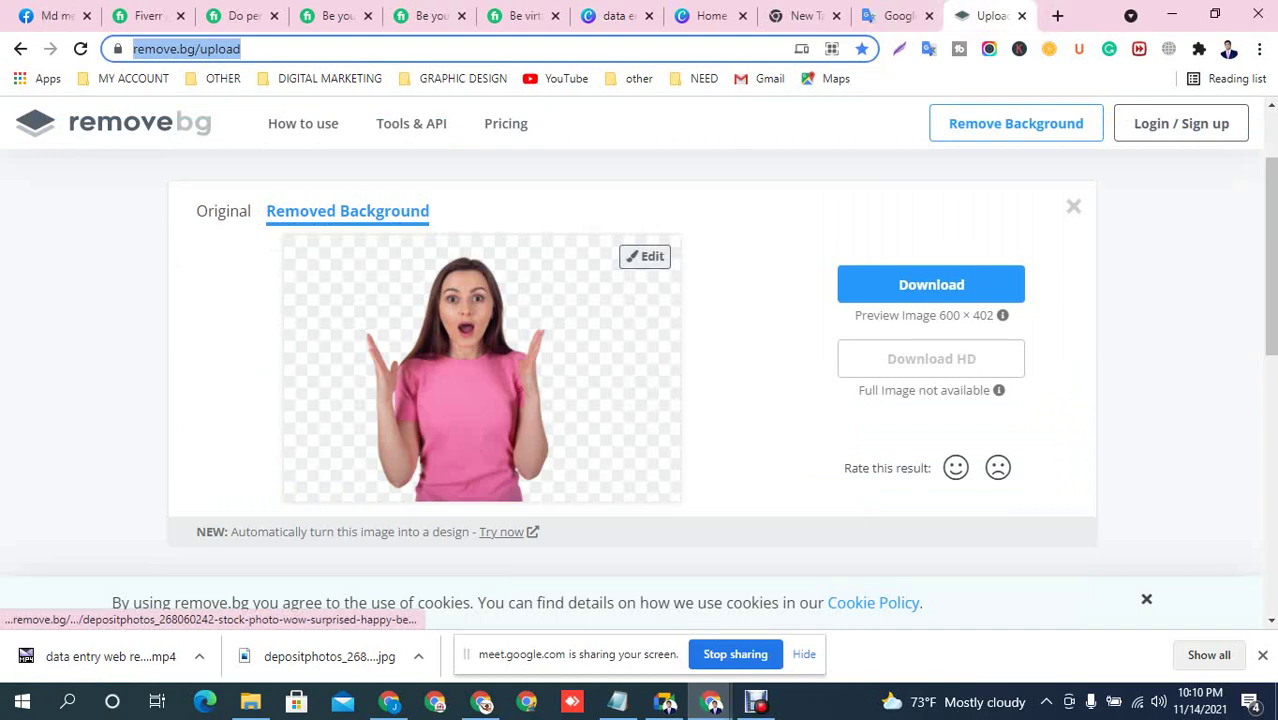
pyautogui.scroll(2, 481, 400)
pyautogui.click(226, 335)
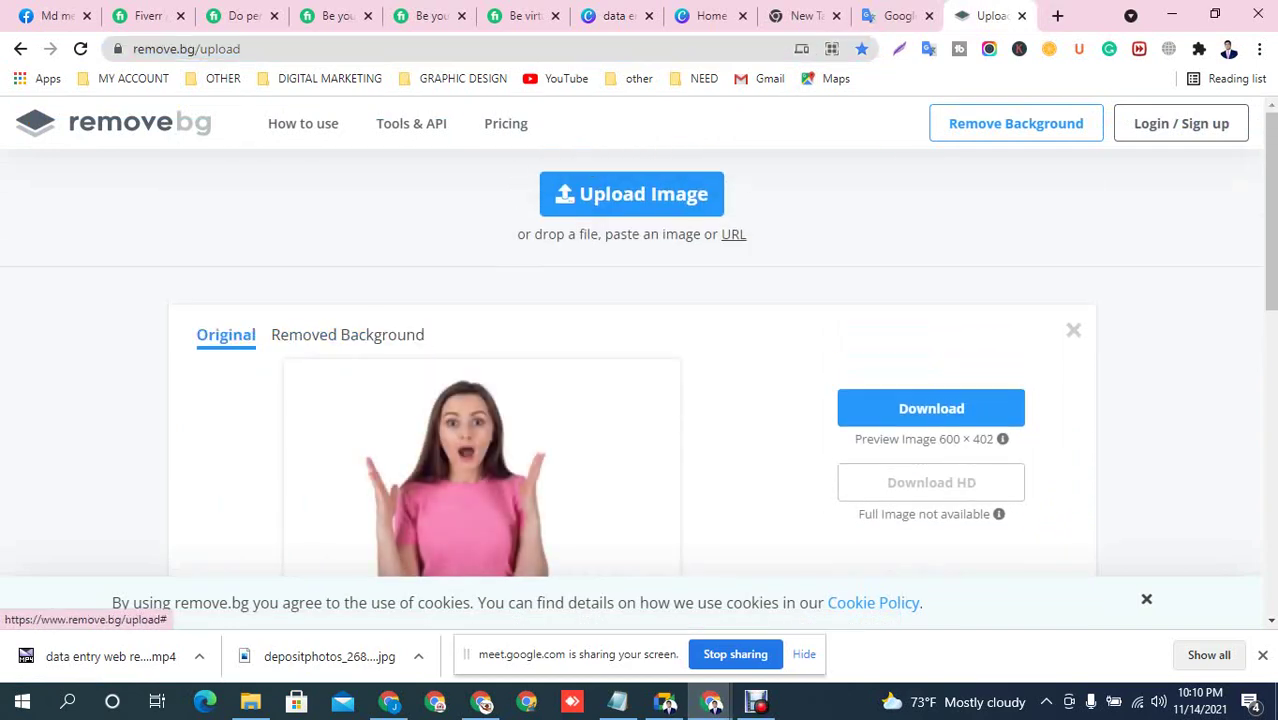
pyautogui.scroll(-2, 631, 386)
pyautogui.scroll(2, 631, 386)
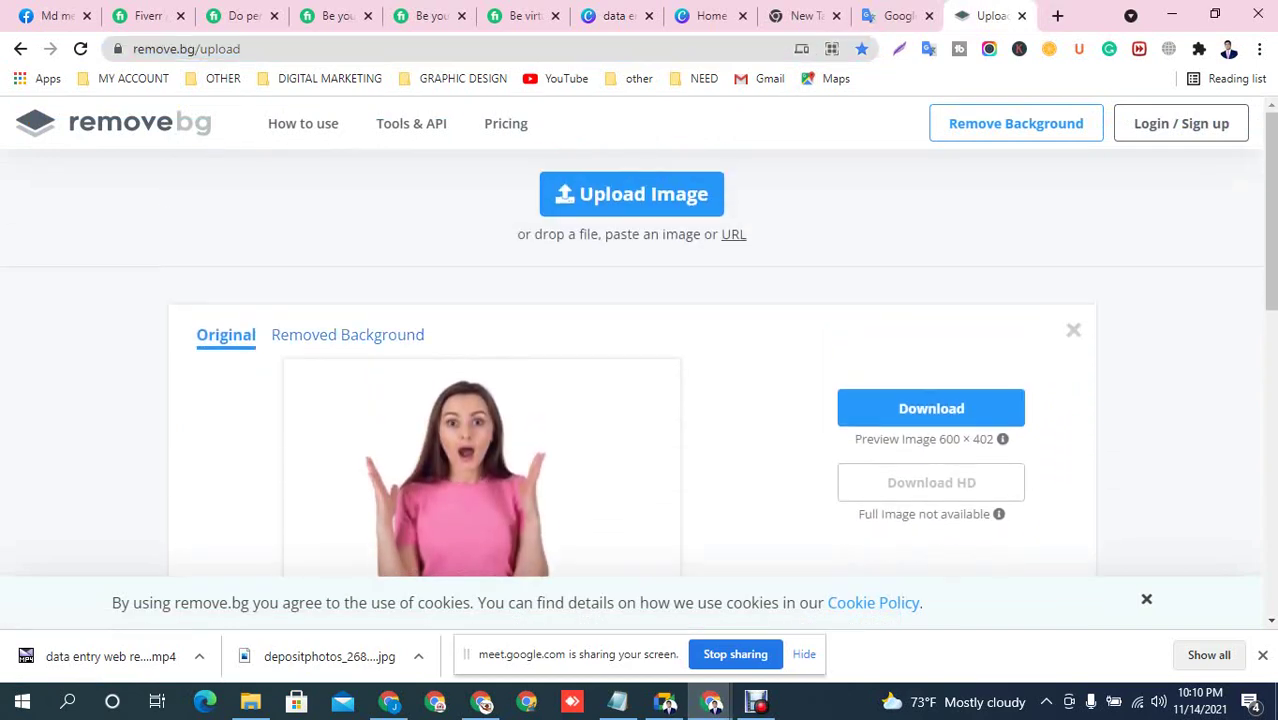
pyautogui.click(348, 335)
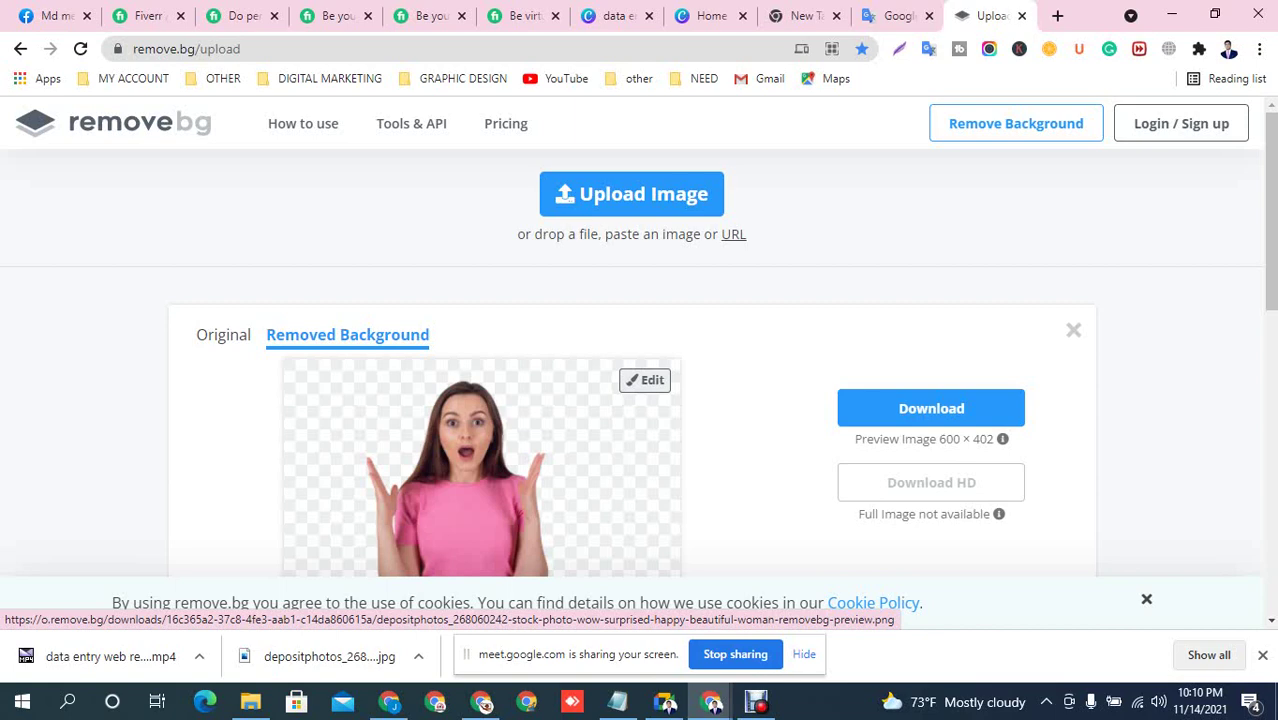
pyautogui.scroll(-3, 638, 400)
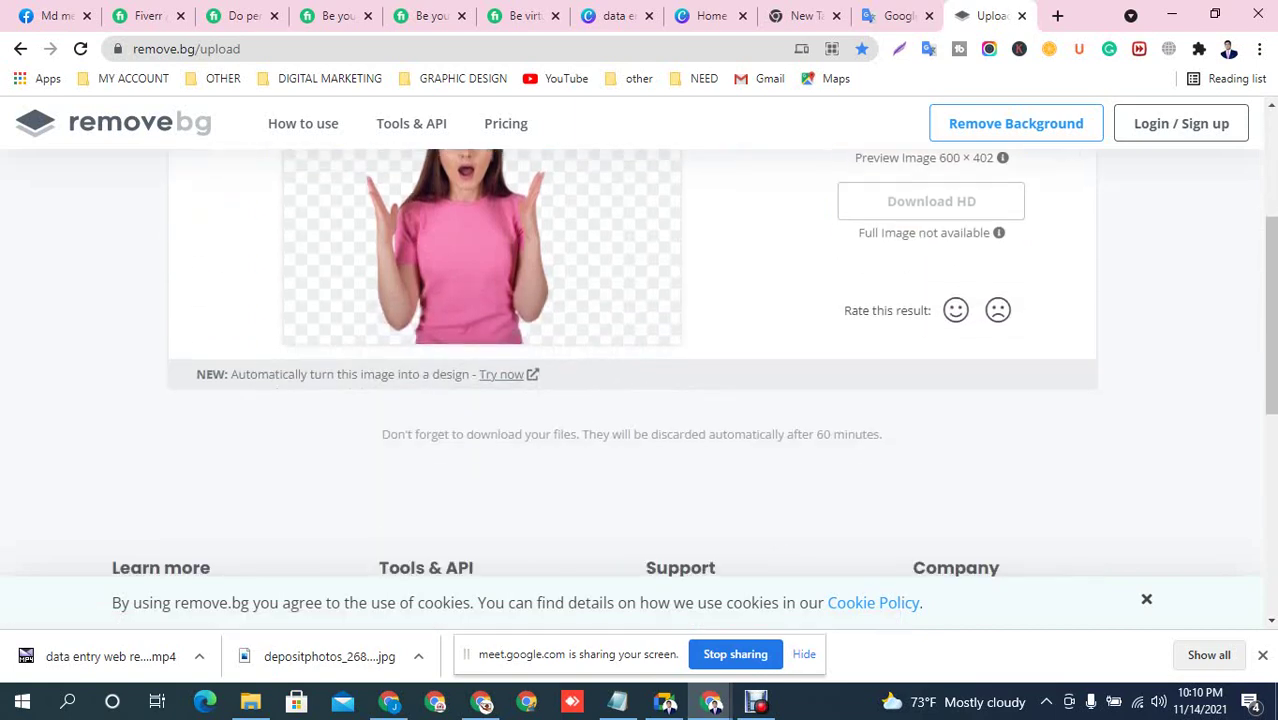
pyautogui.scroll(-3, 638, 400)
pyautogui.scroll(5, 638, 400)
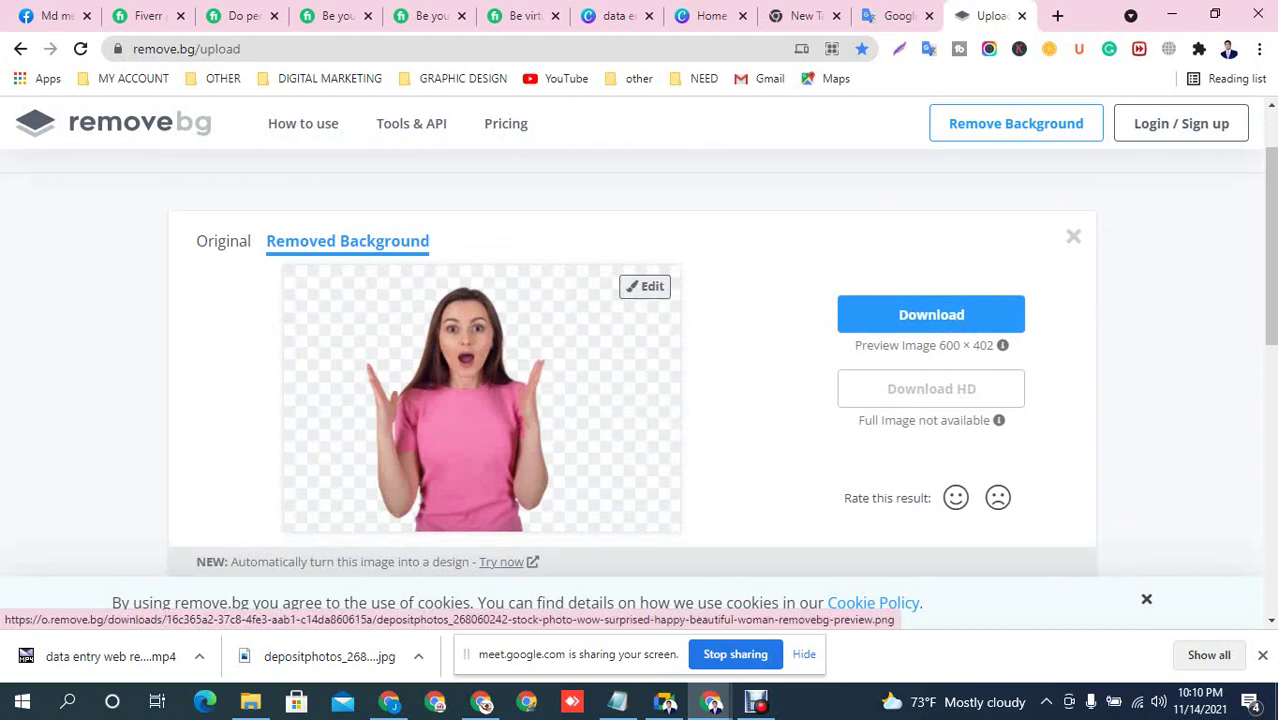
pyautogui.scroll(1, 638, 400)
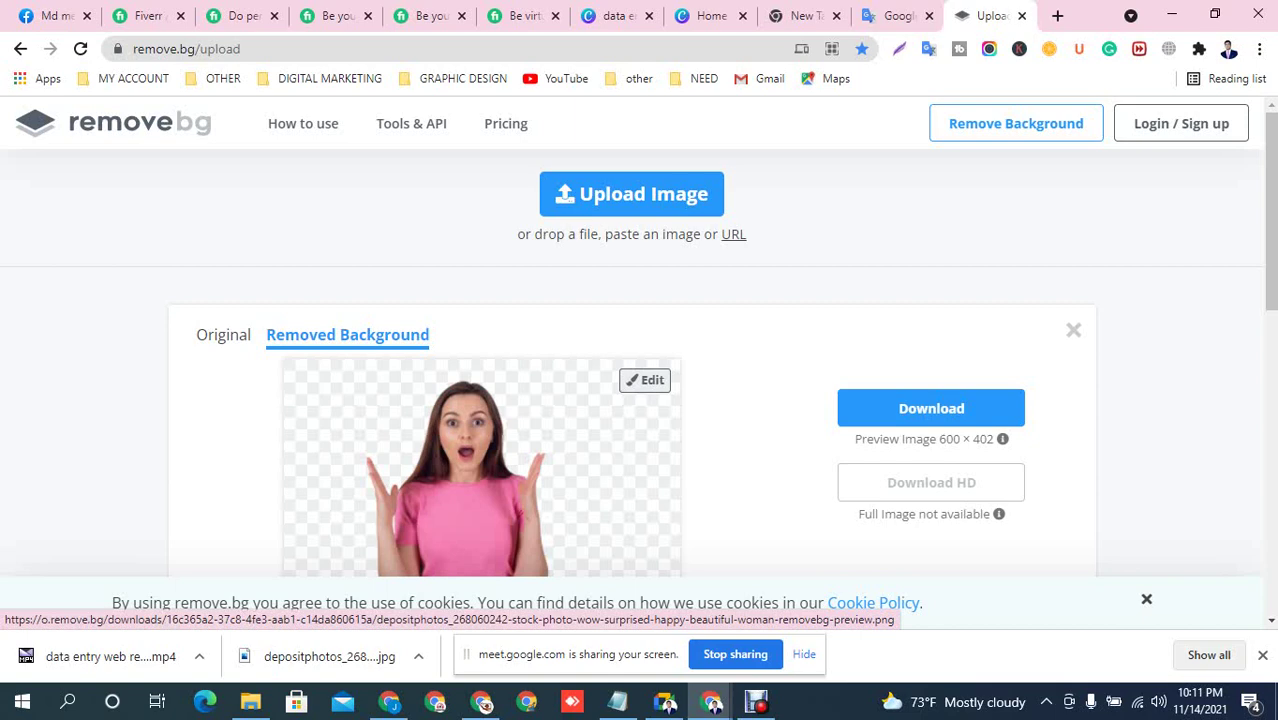
# Switch to the Google Meet call window
pyautogui.moveTo(665, 703)
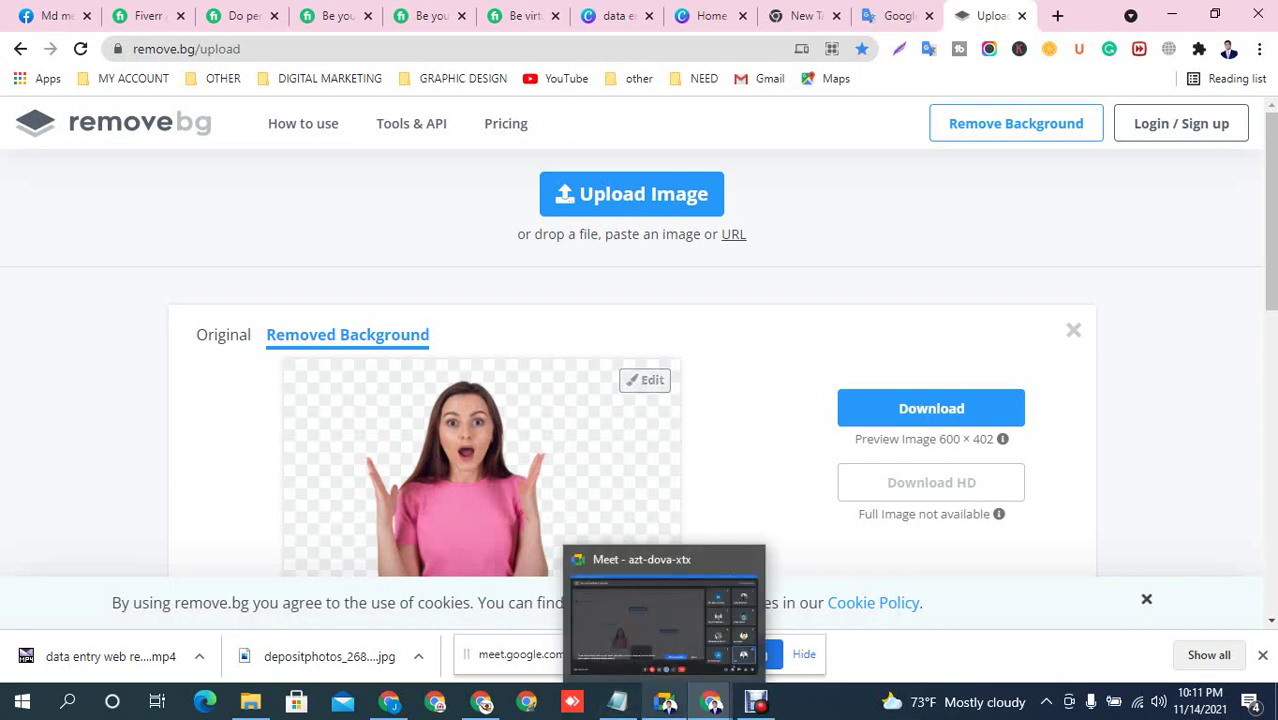
pyautogui.click(664, 622)
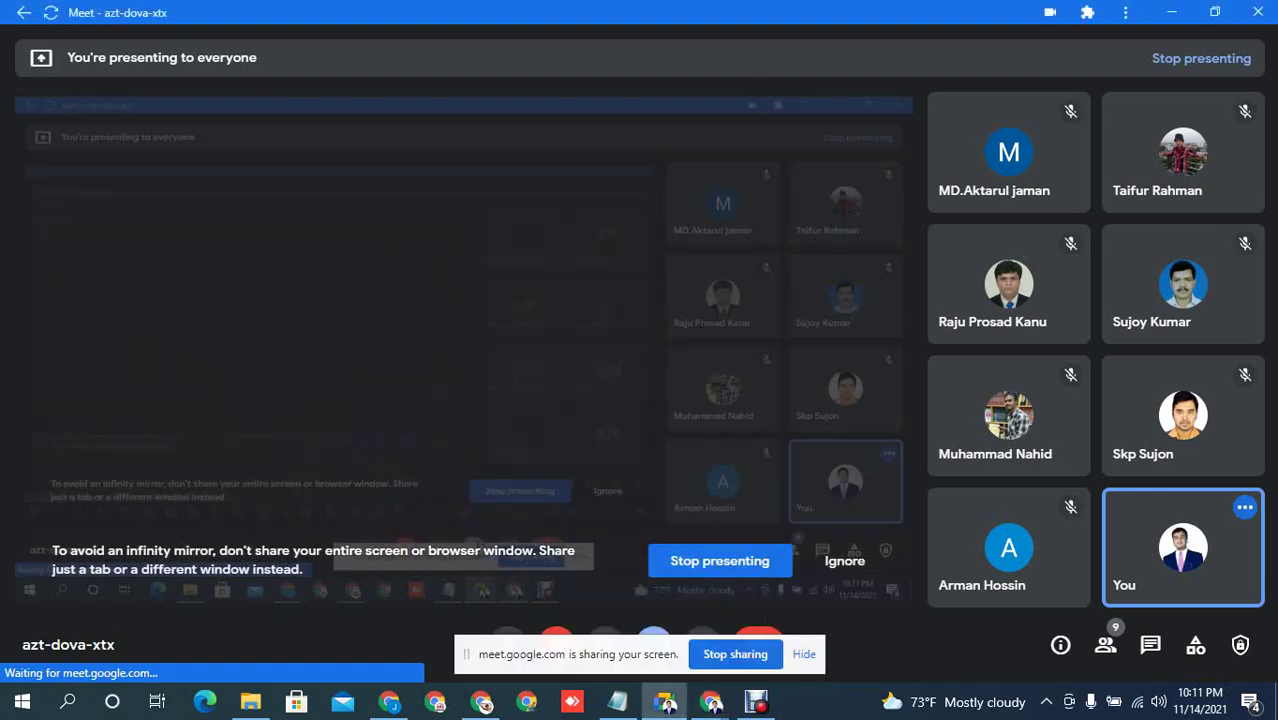